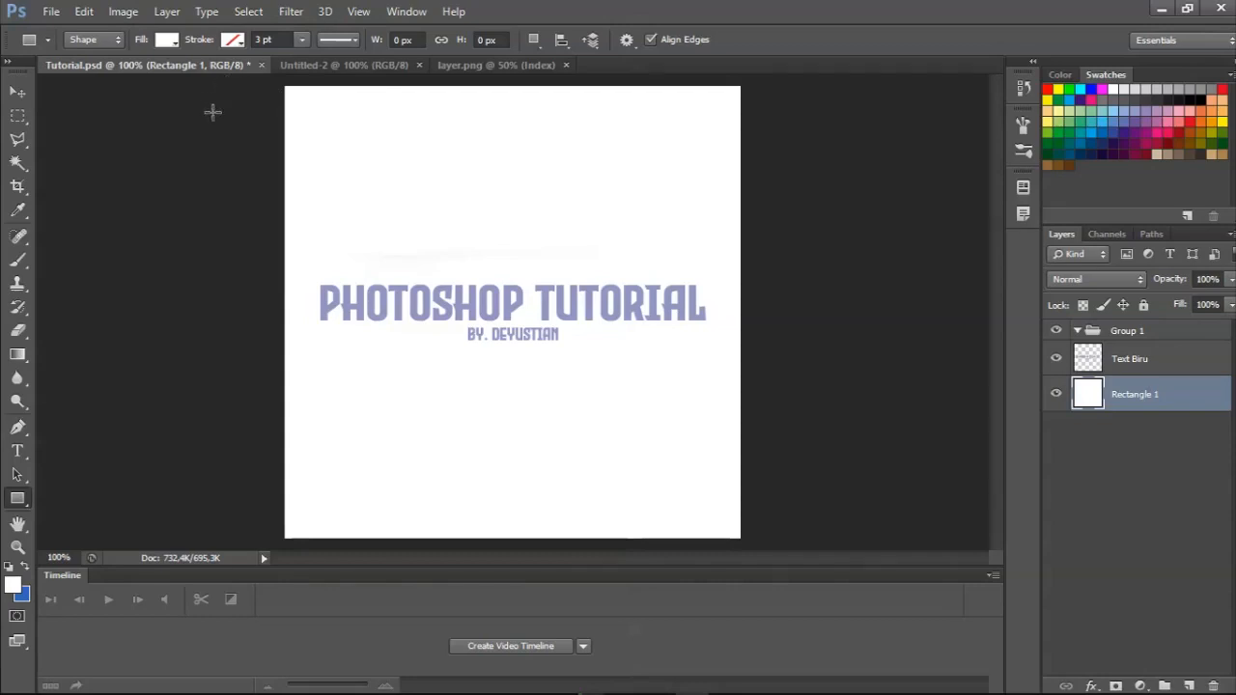
Create a new 500 × 500 pixel RGB document named Tutorial with a white background.
left_click(52, 11)
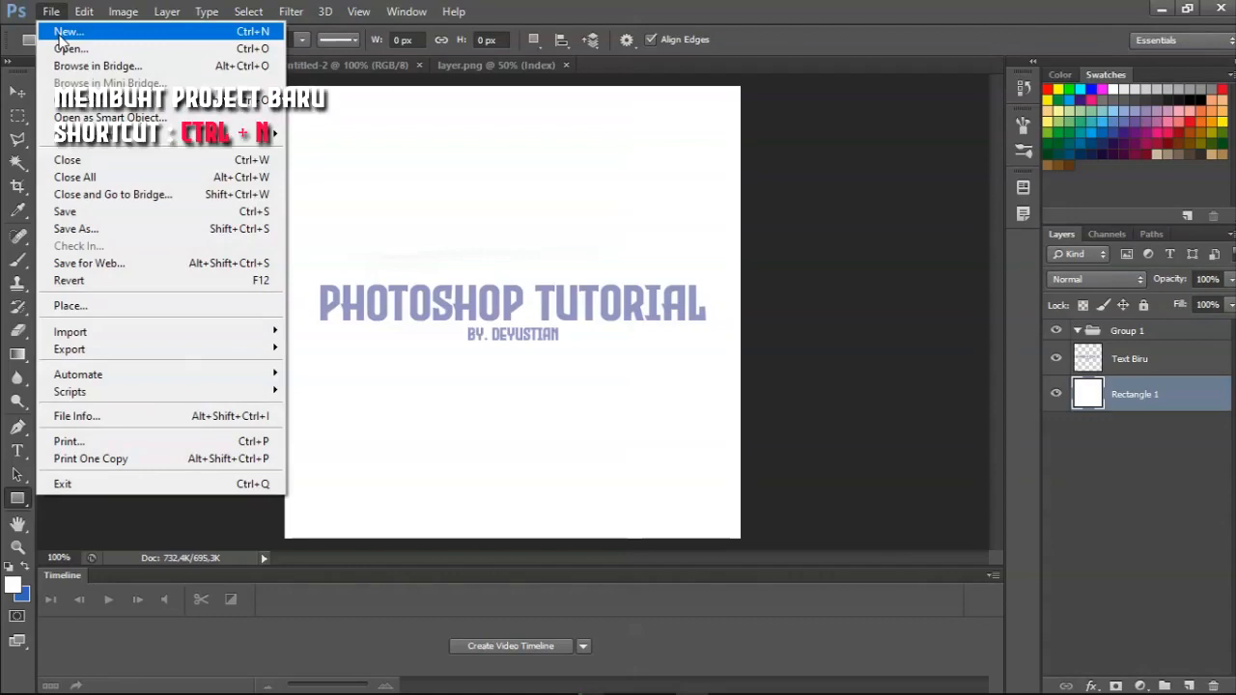
left_click(731, 146)
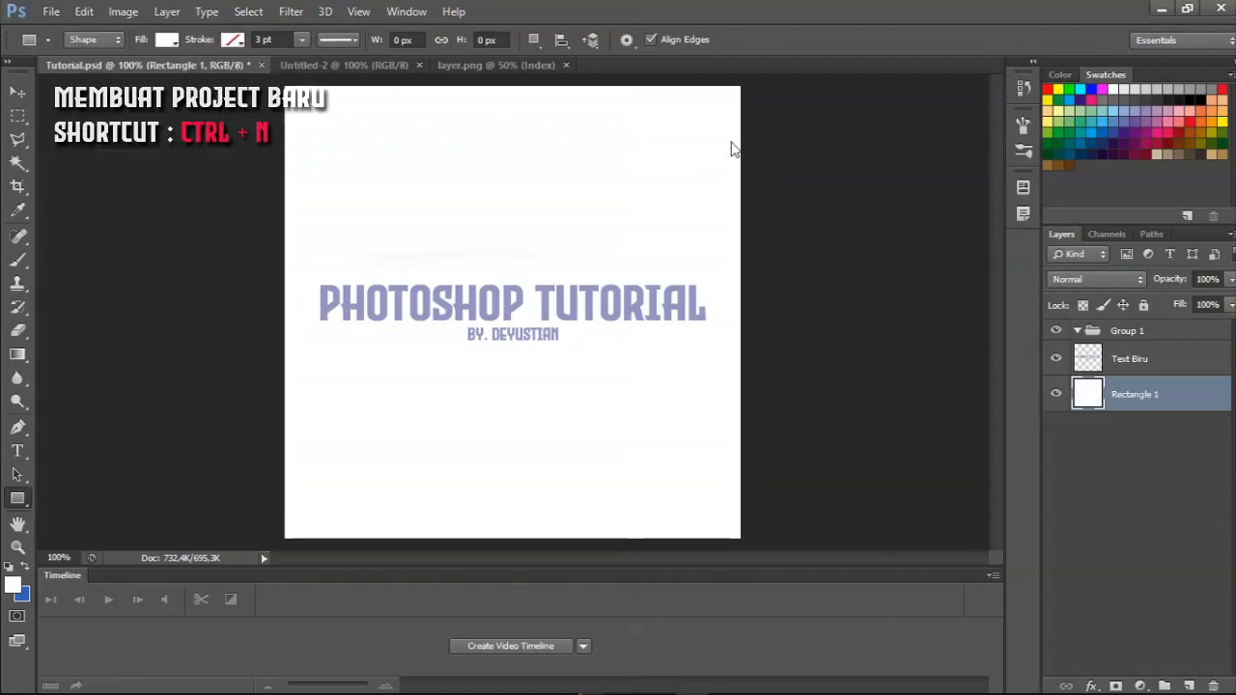
key("ctrl+n")
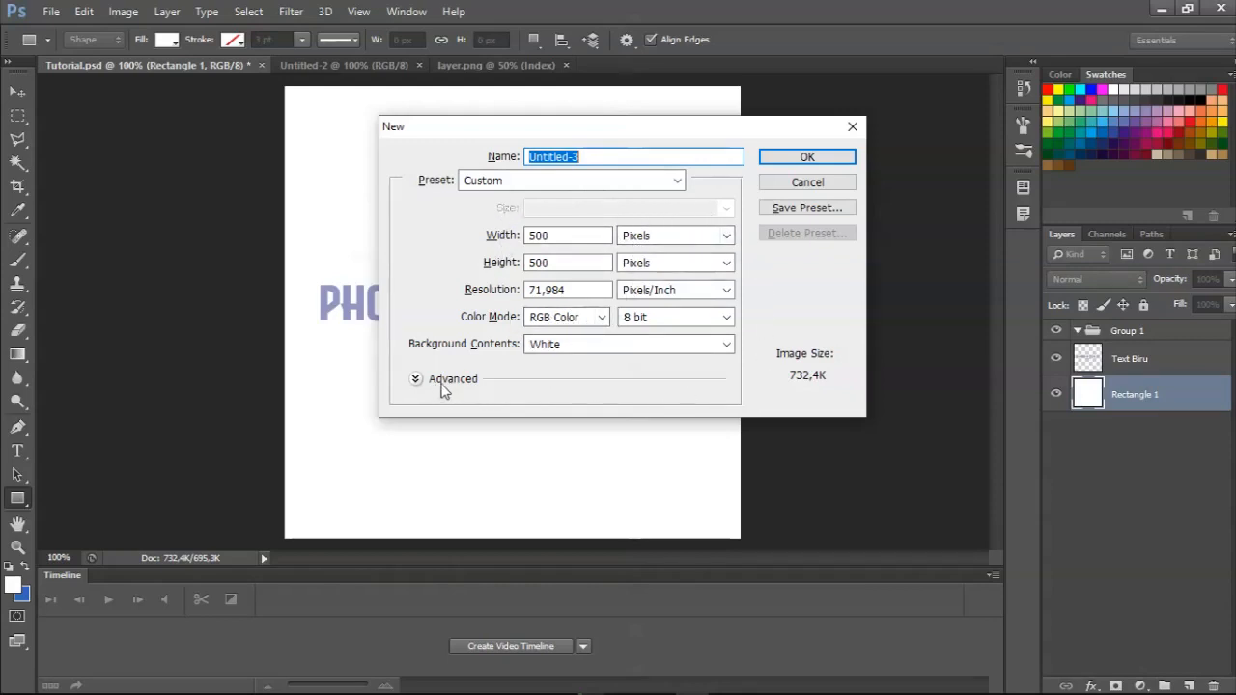
left_click(589, 156)
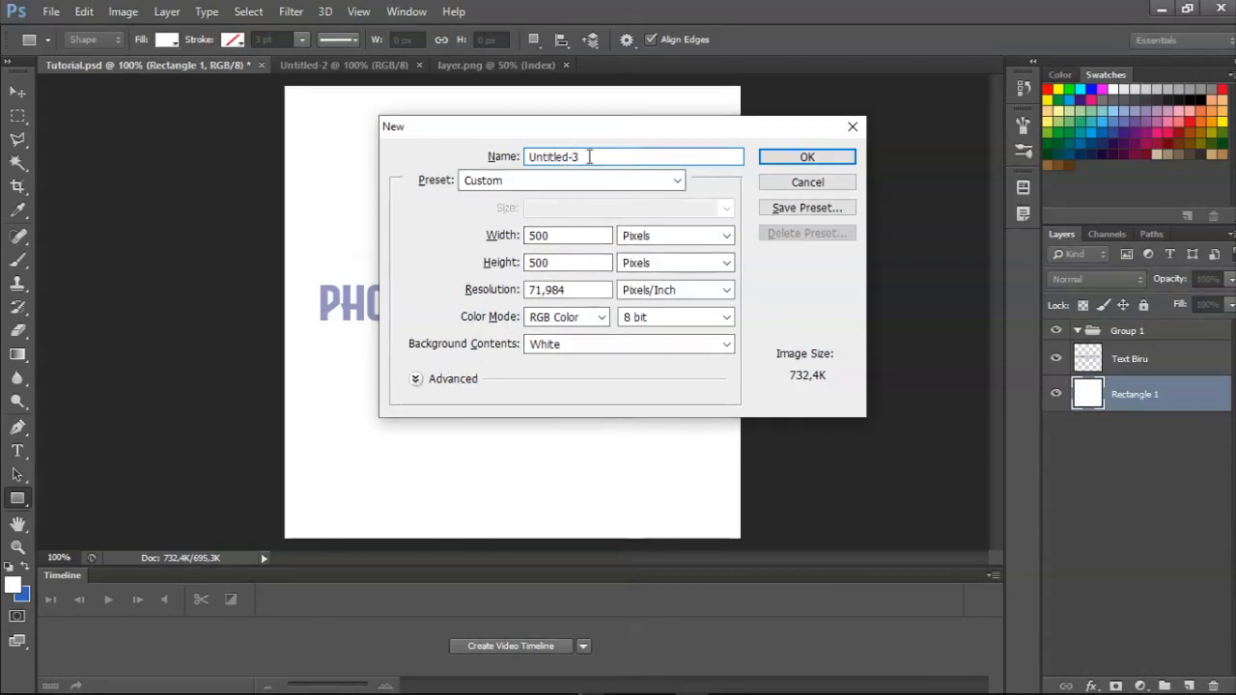
left_click_drag(589, 156, 441, 157)
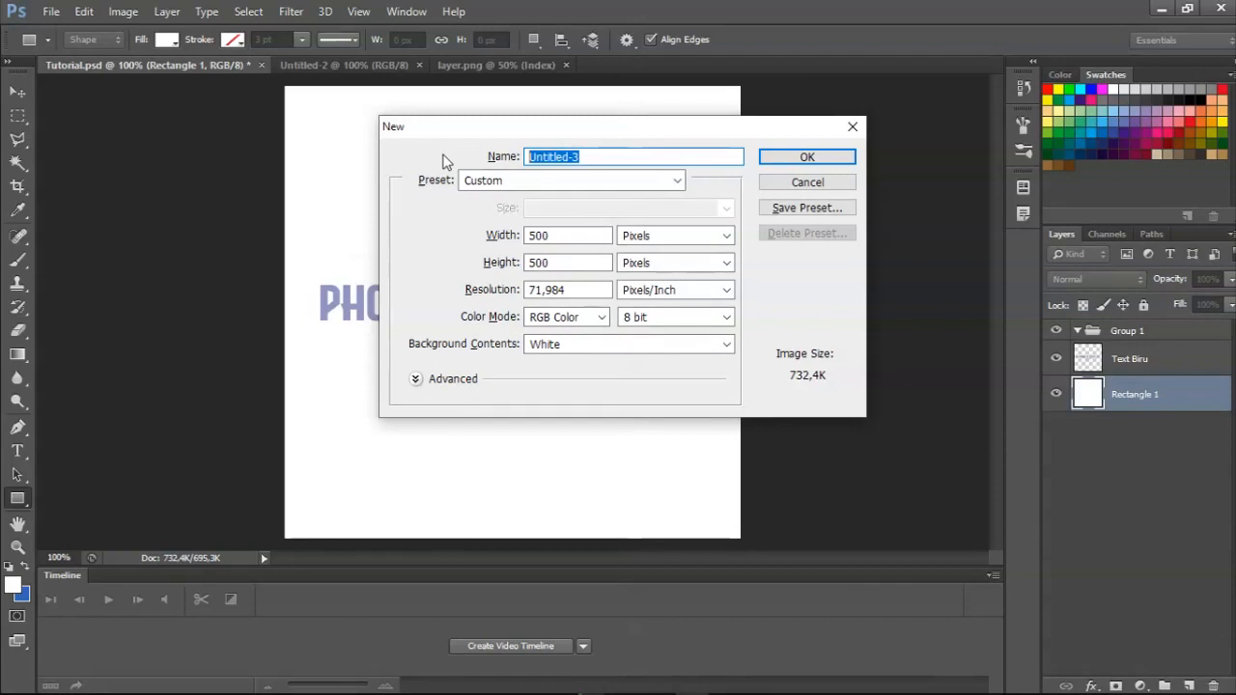
type("Tutorial")
key("Return")
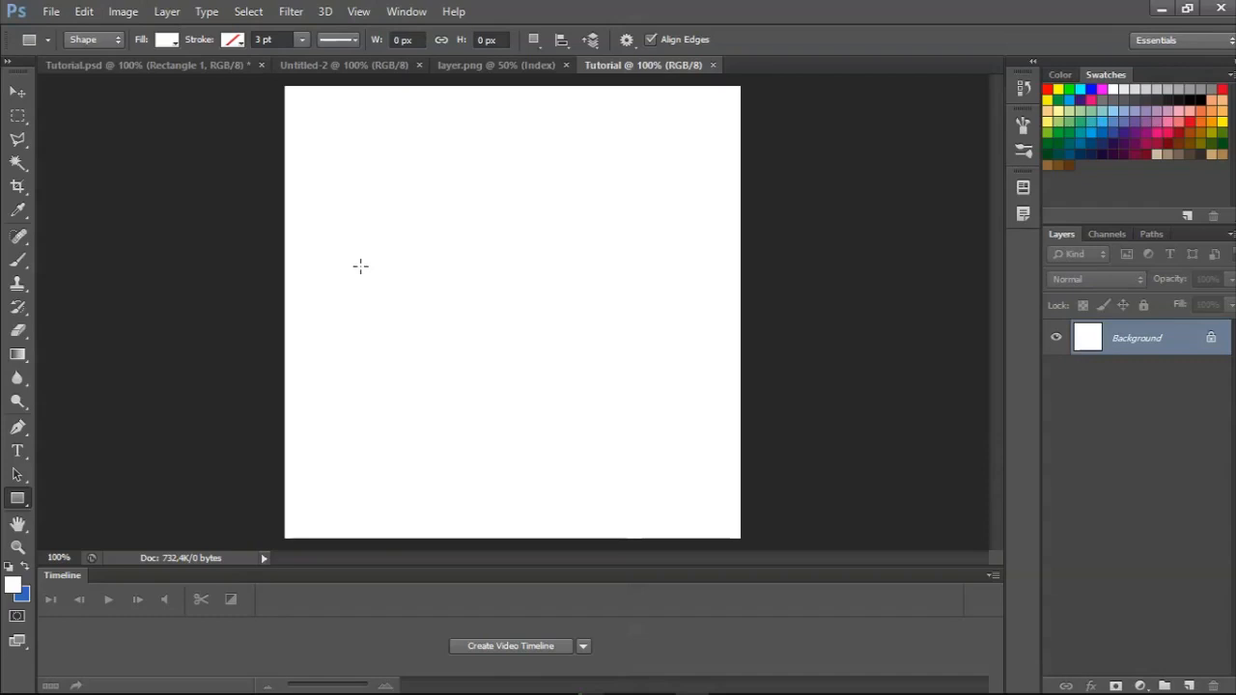
Switch back to the Tutorial.psd document containing the Photoshop Tutorial title.
left_click(173, 65)
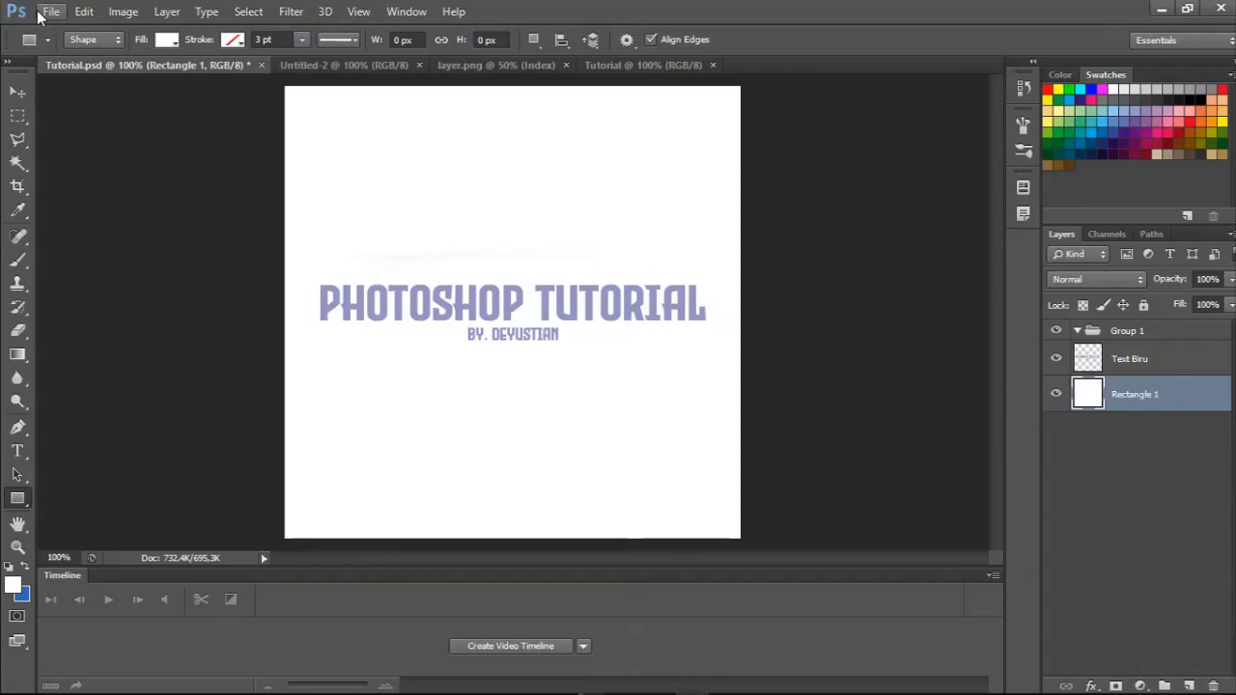
left_click(43, 12)
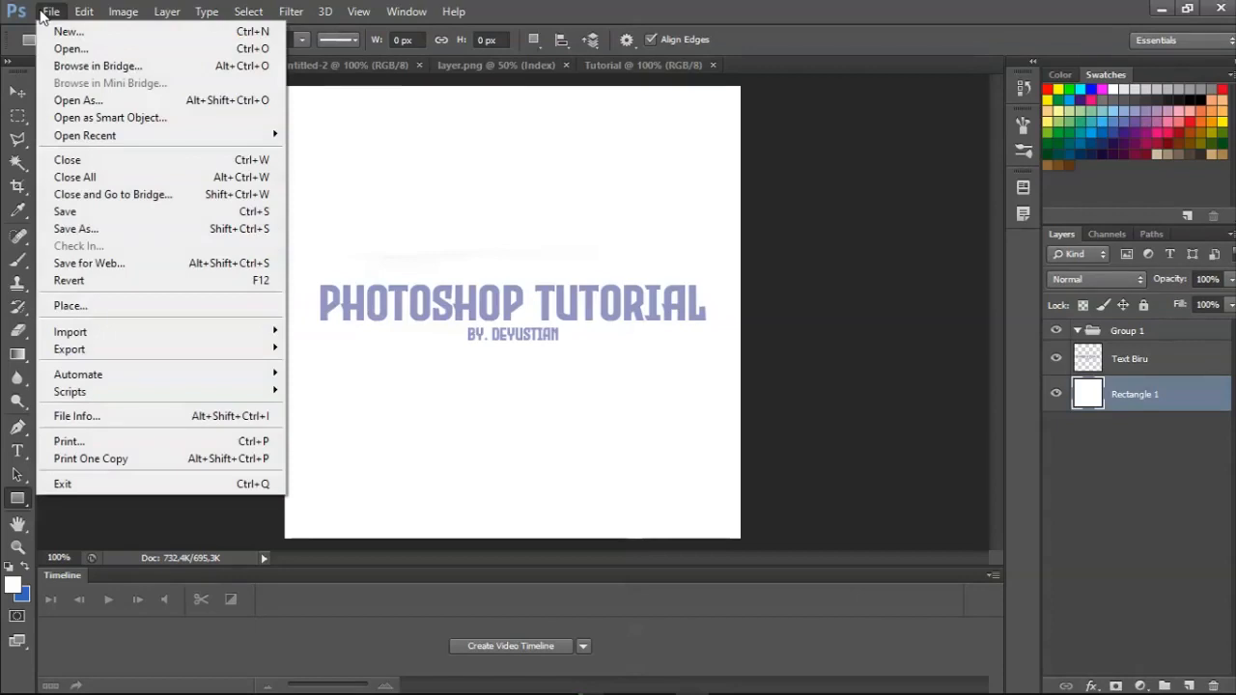
left_click(358, 11)
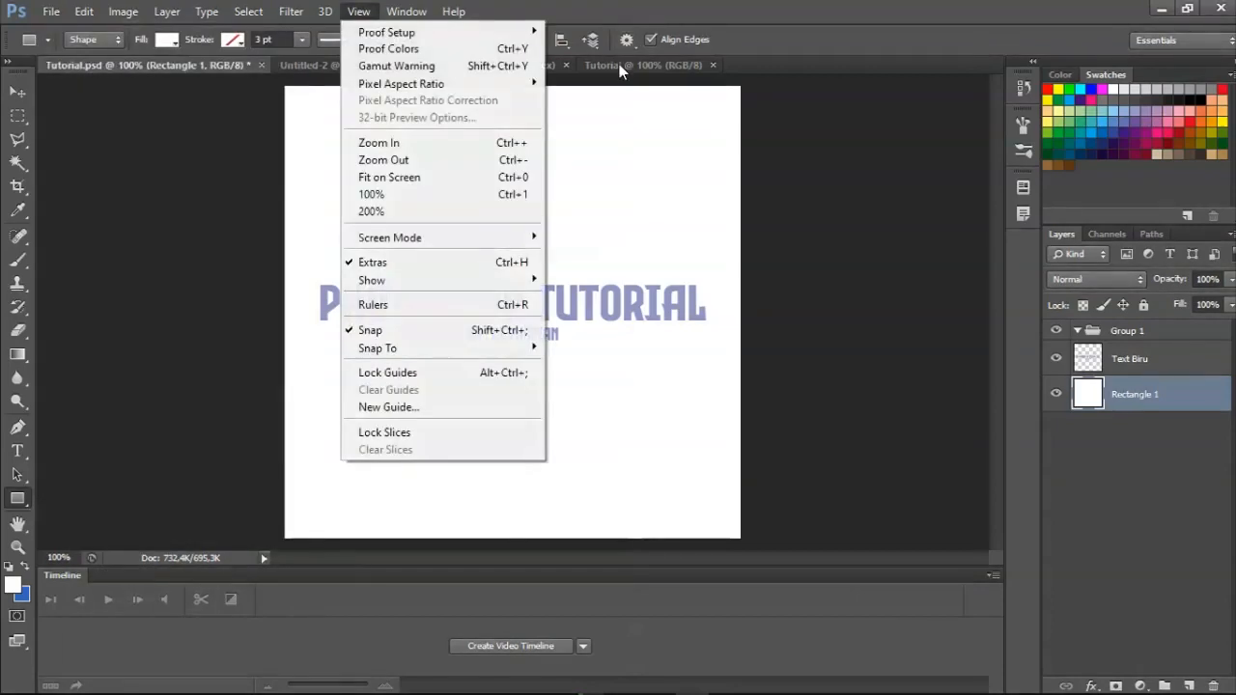
left_click(619, 63)
left_click(109, 69)
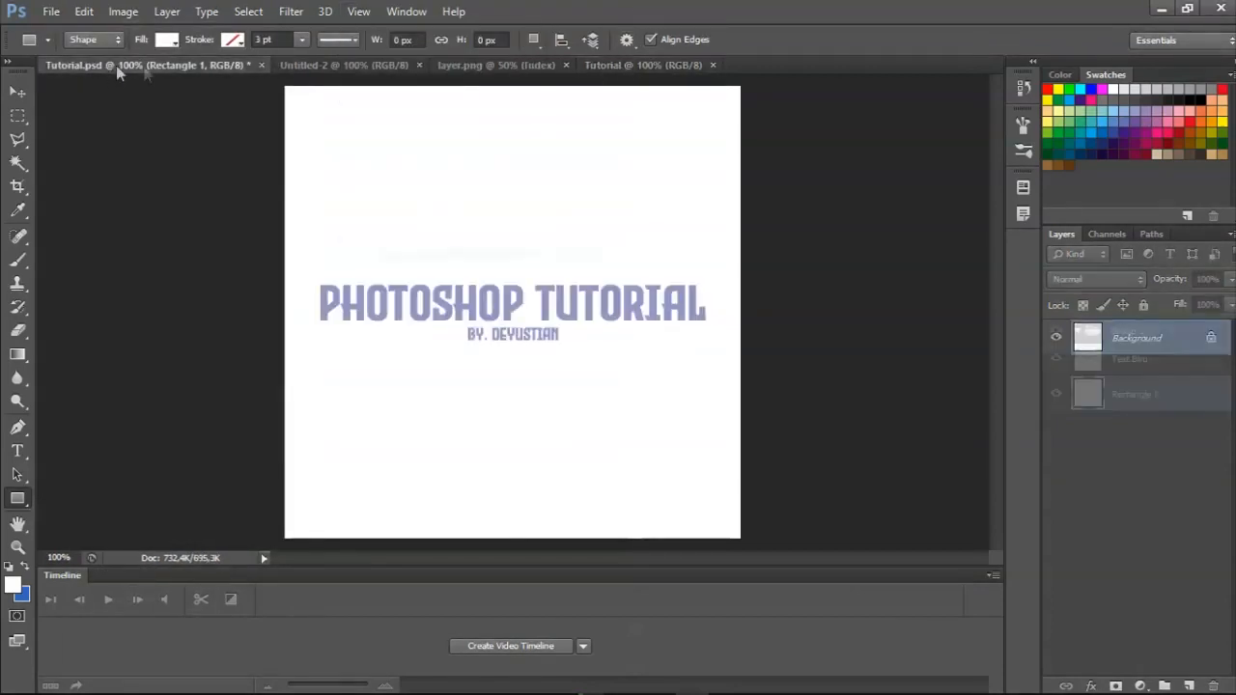
Save the design as Tutorial.psd in the GFX folder, replacing the existing file and keeping Maximize Compatibility on.
left_click(49, 10)
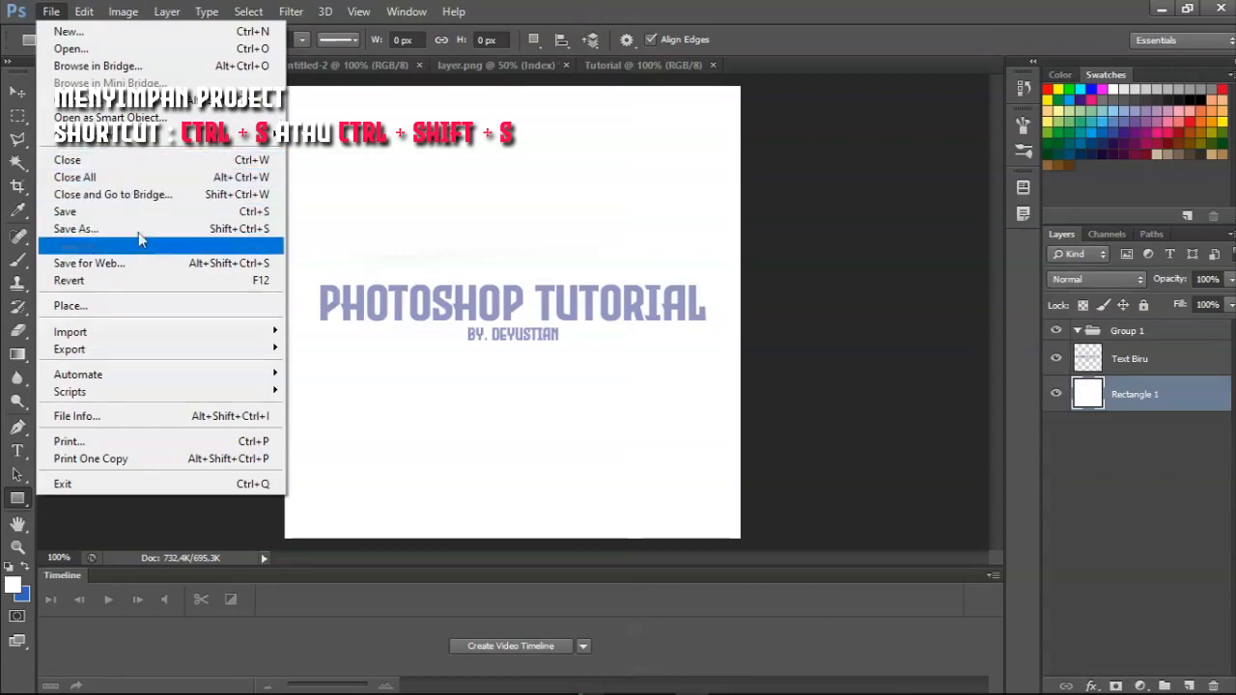
left_click(543, 9)
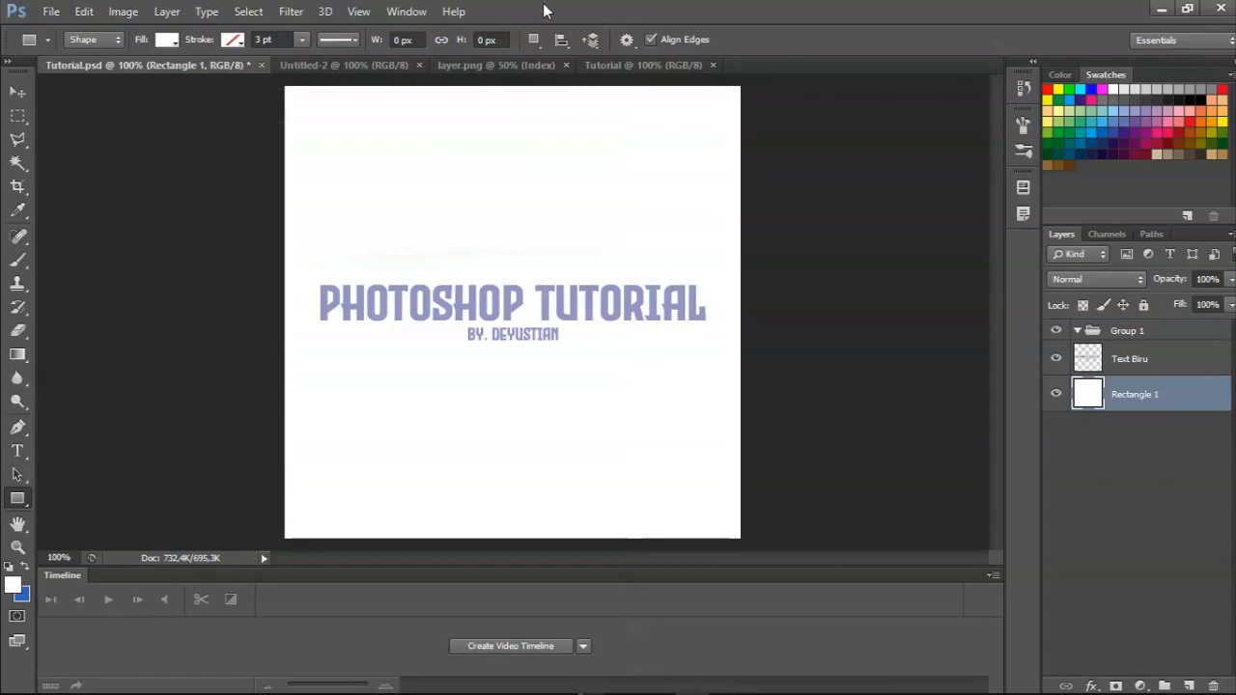
key("ctrl+shift+s")
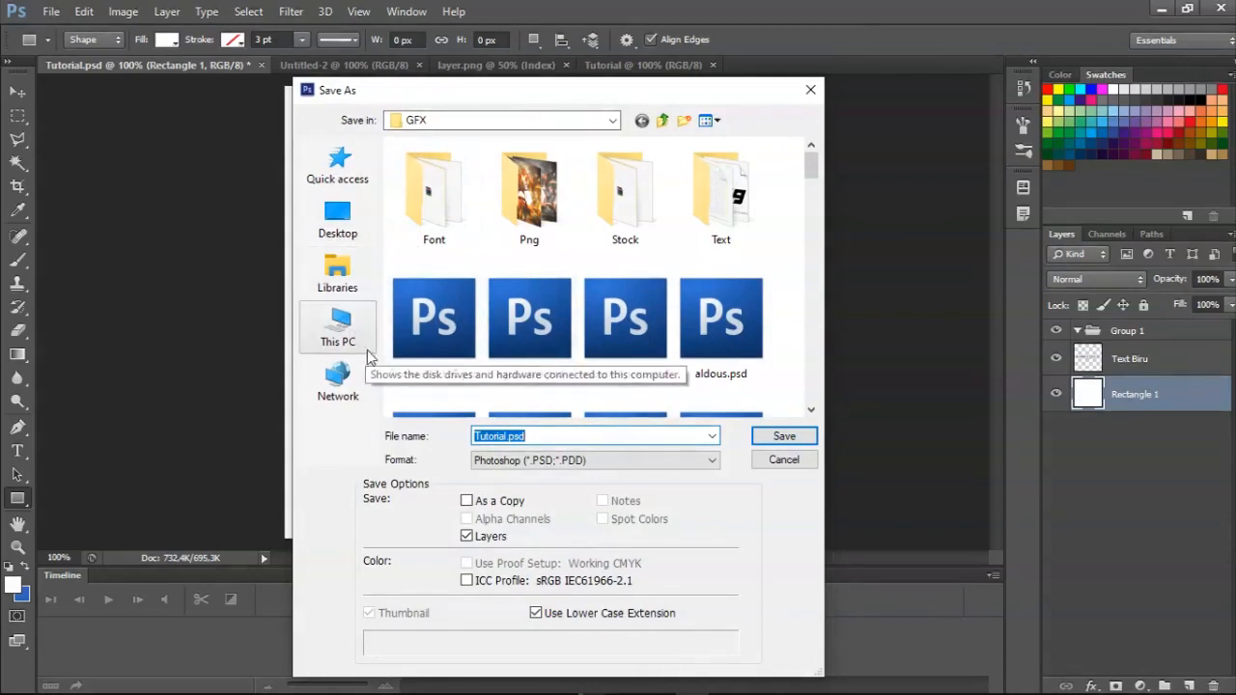
left_click(509, 437)
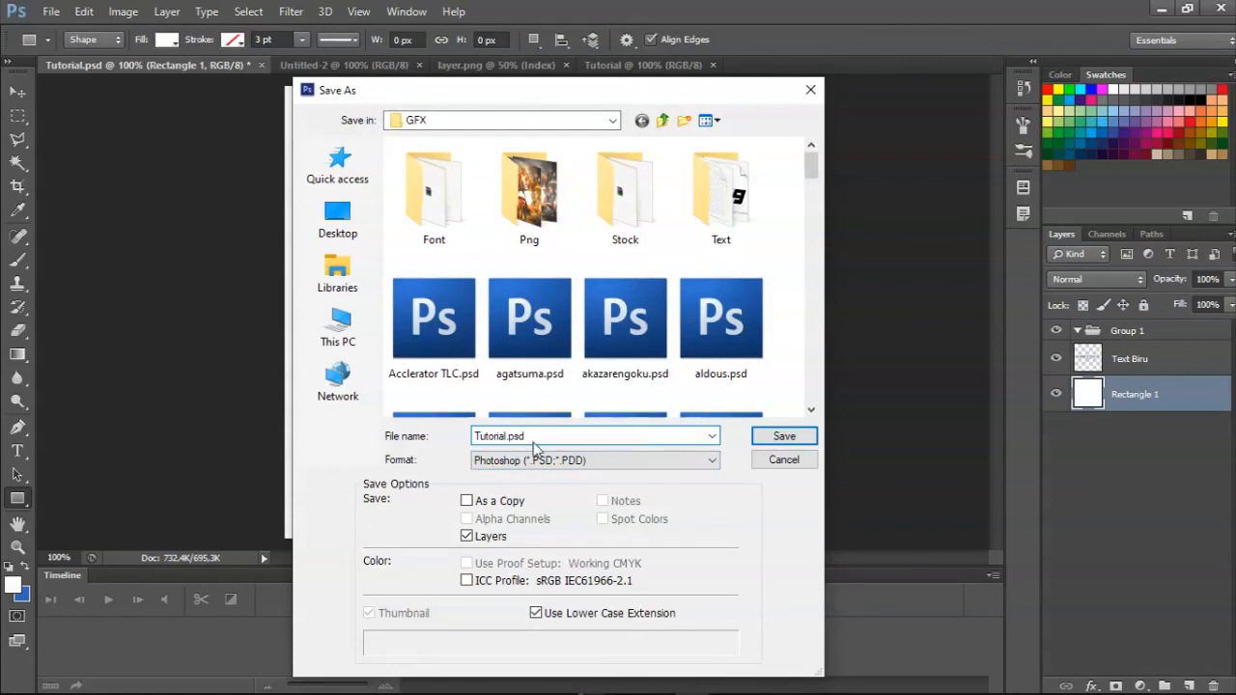
key("Return")
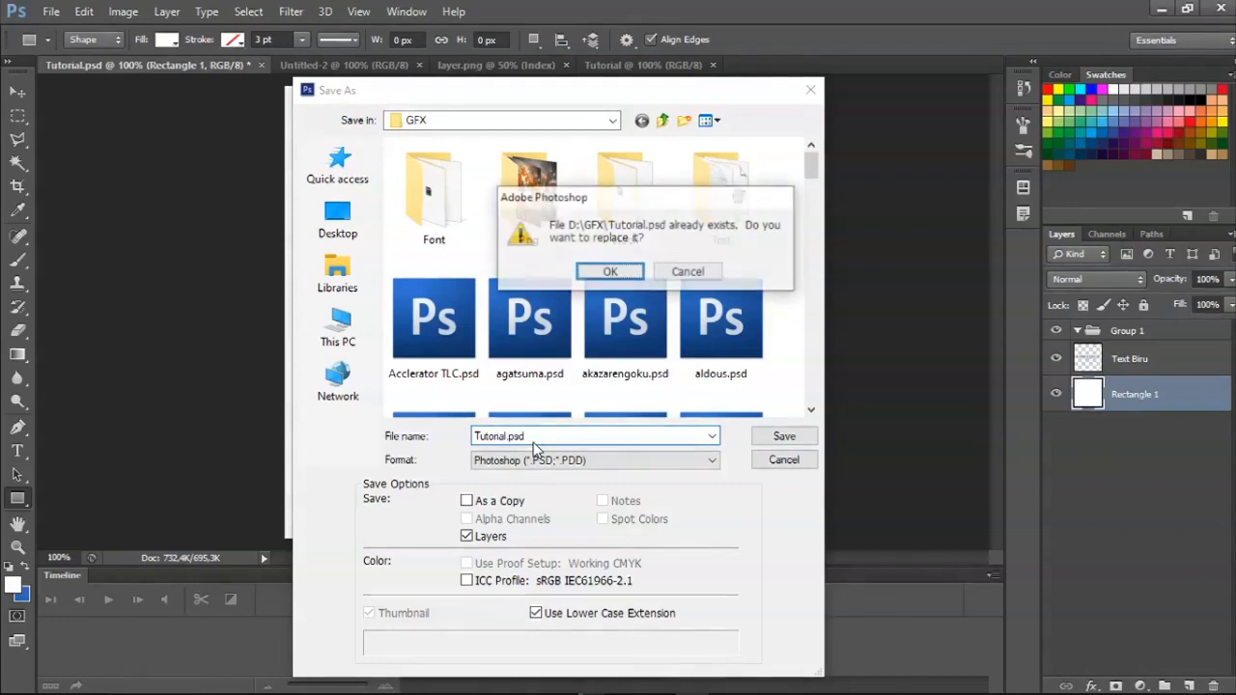
key("Return")
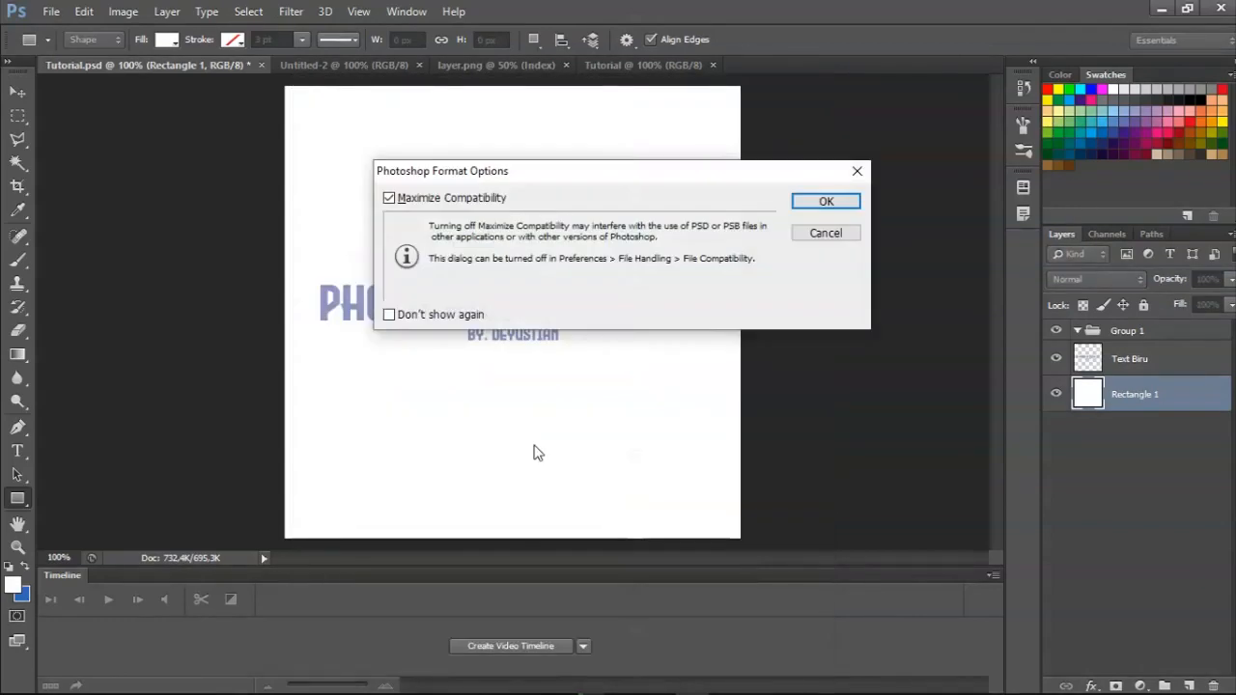
key("Return")
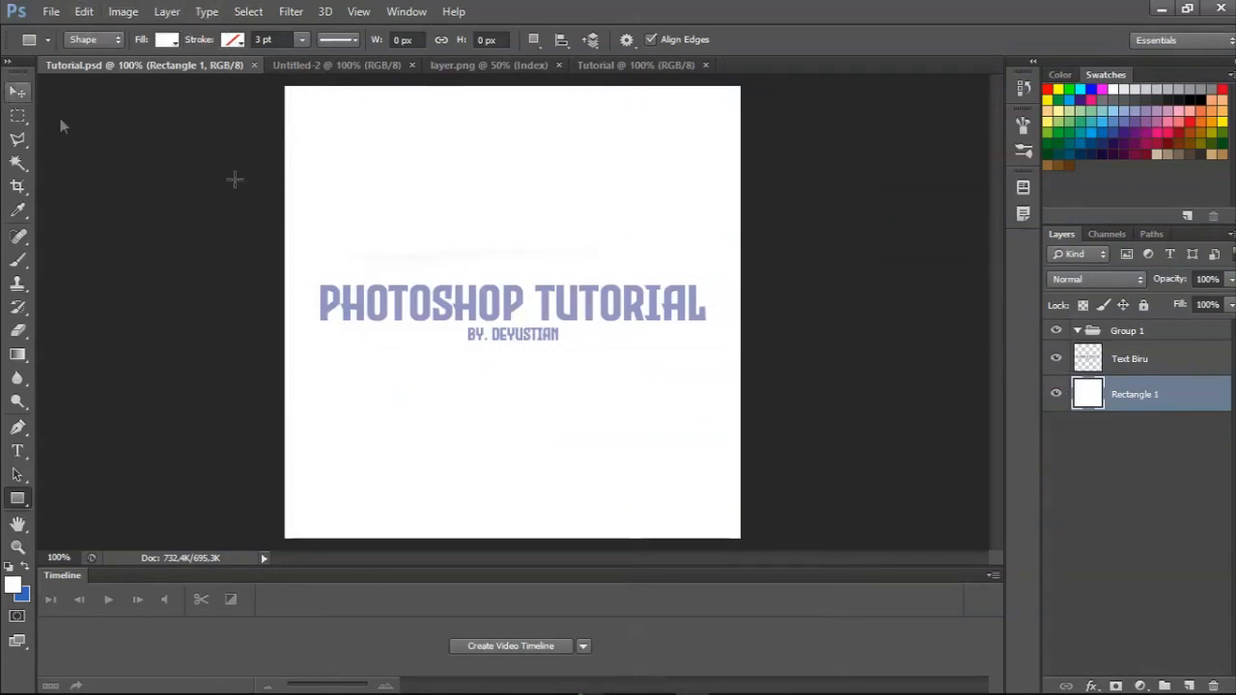
Add the text ASA above the title in 72 pt Evil Empire, using the purple sampled from the title's lettering.
left_click(1163, 373)
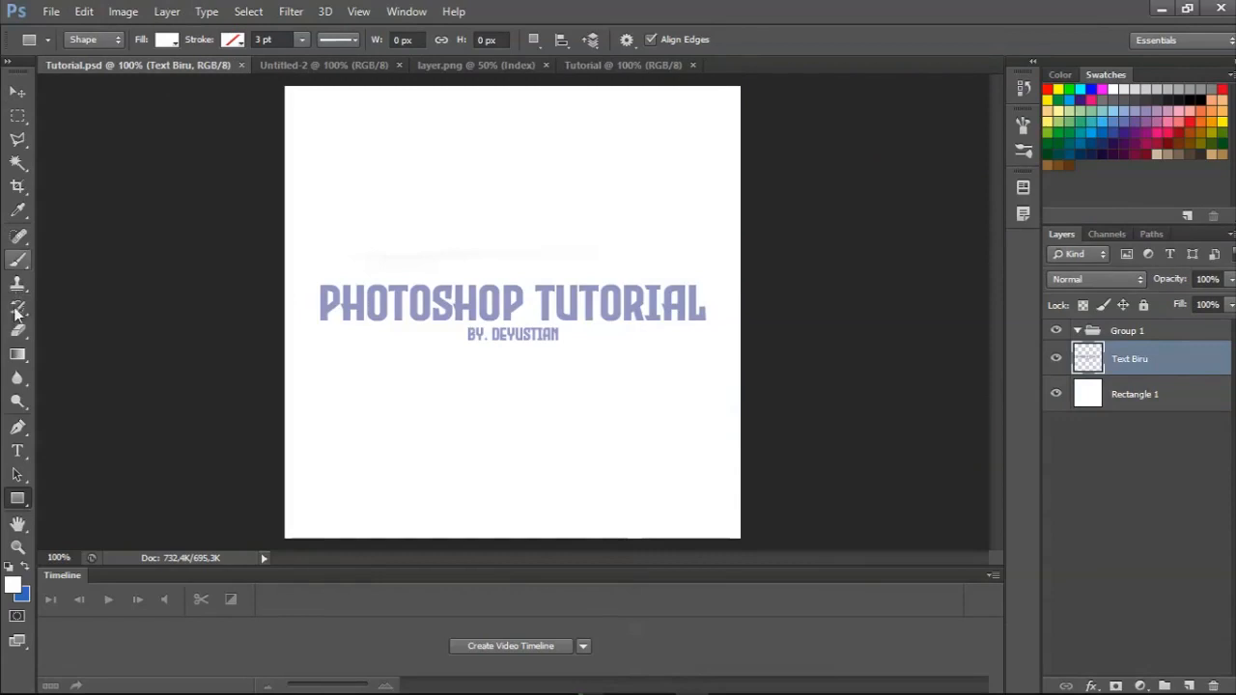
left_click(17, 451)
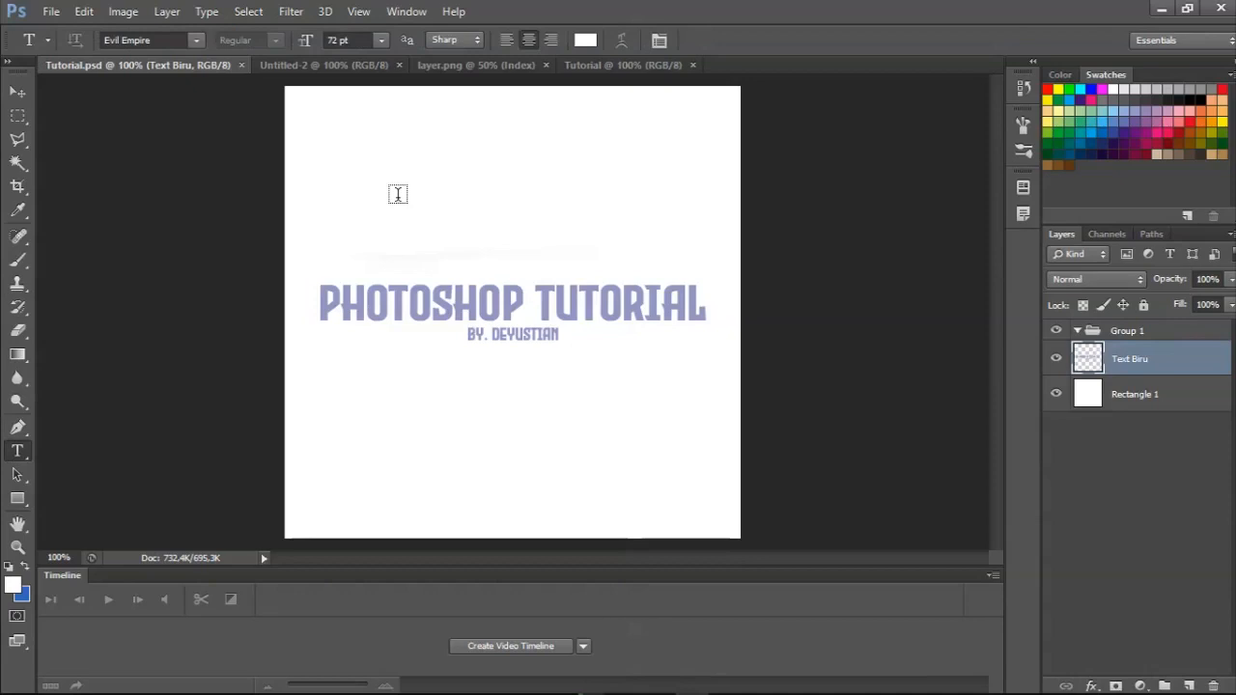
left_click(398, 194)
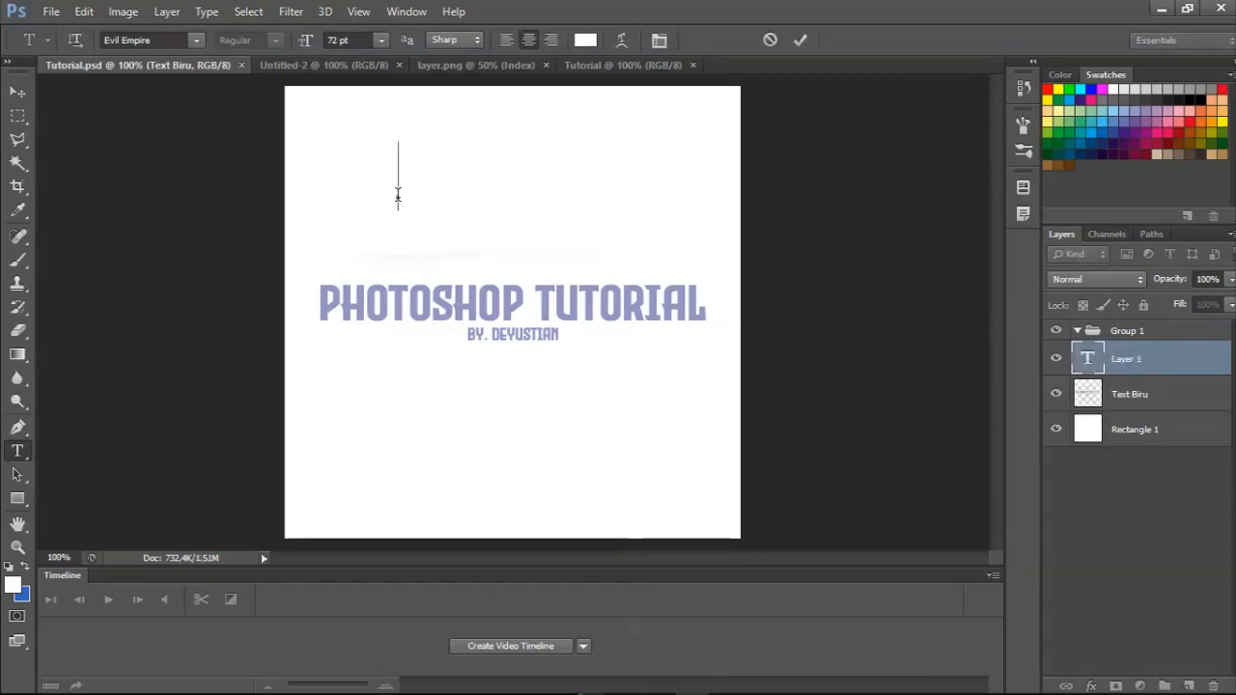
left_click(13, 585)
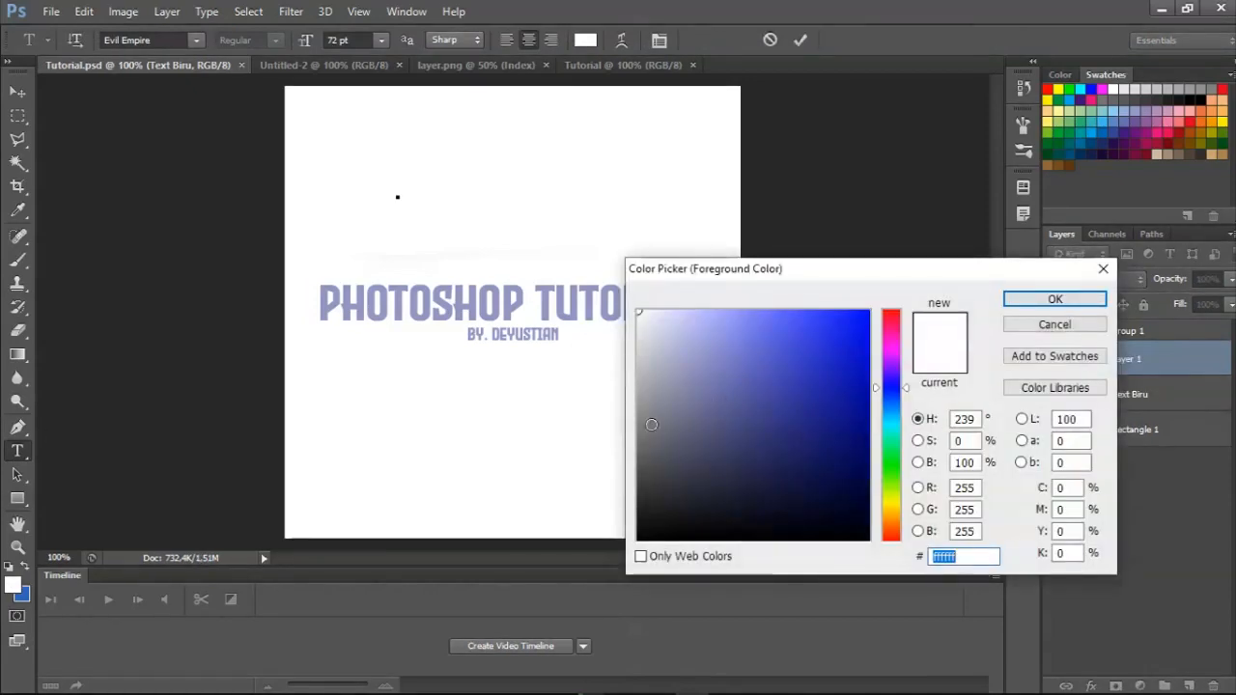
type("9a9a9a")
left_click(421, 317)
key("Return")
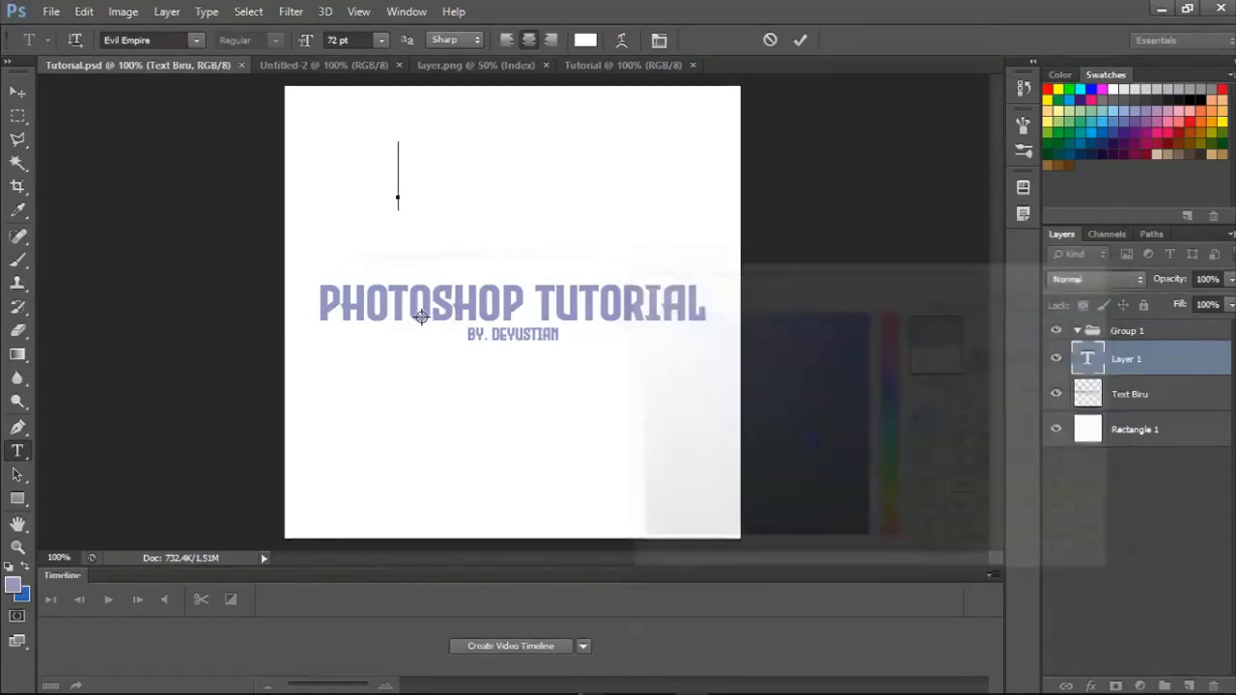
type("ASA")
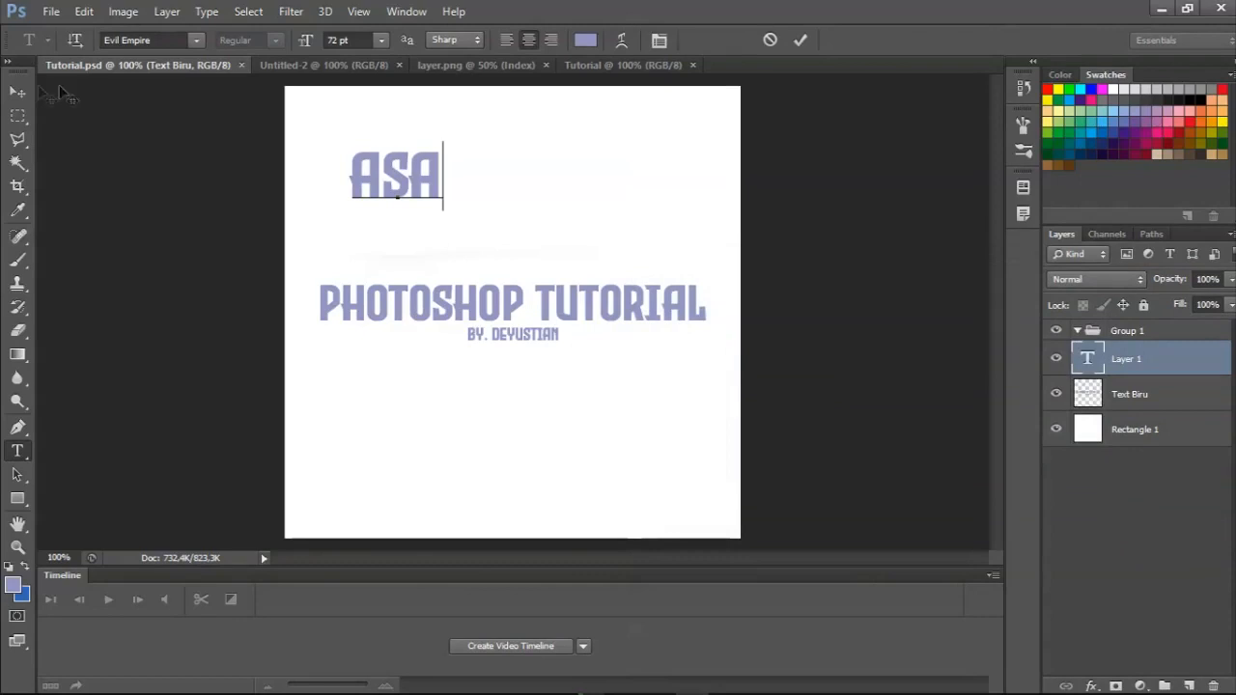
left_click(17, 92)
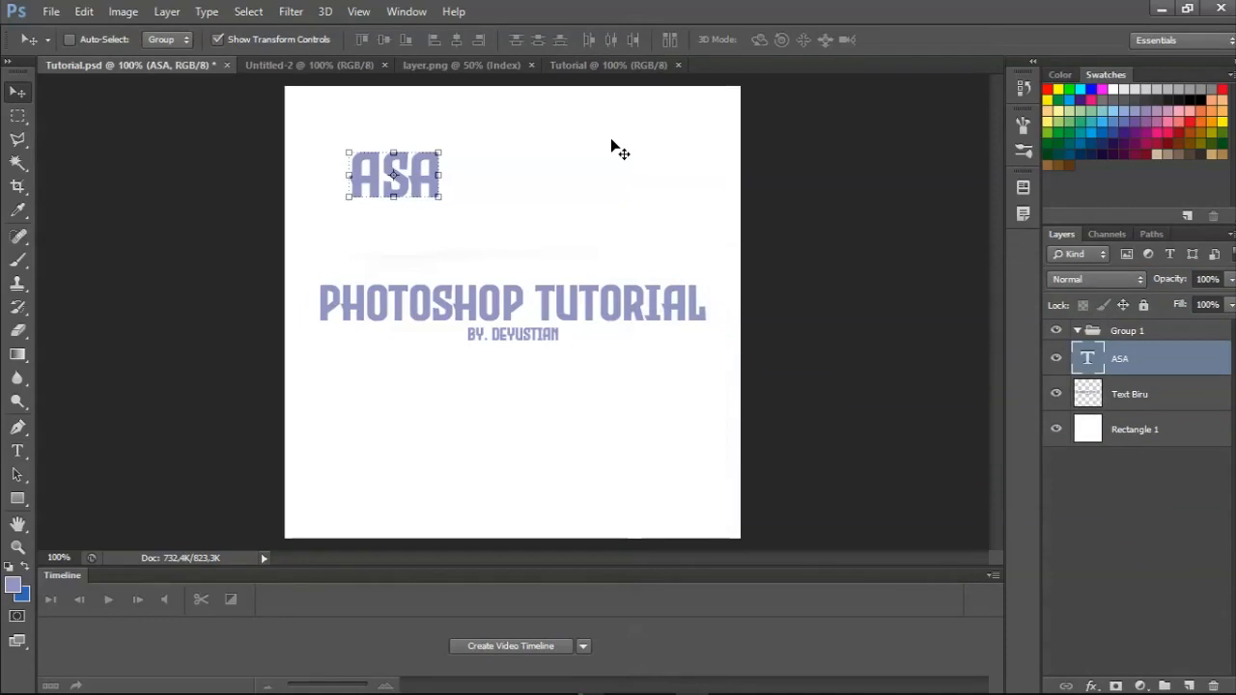
Save the added text to the existing Tutorial.psd file.
left_click(54, 12)
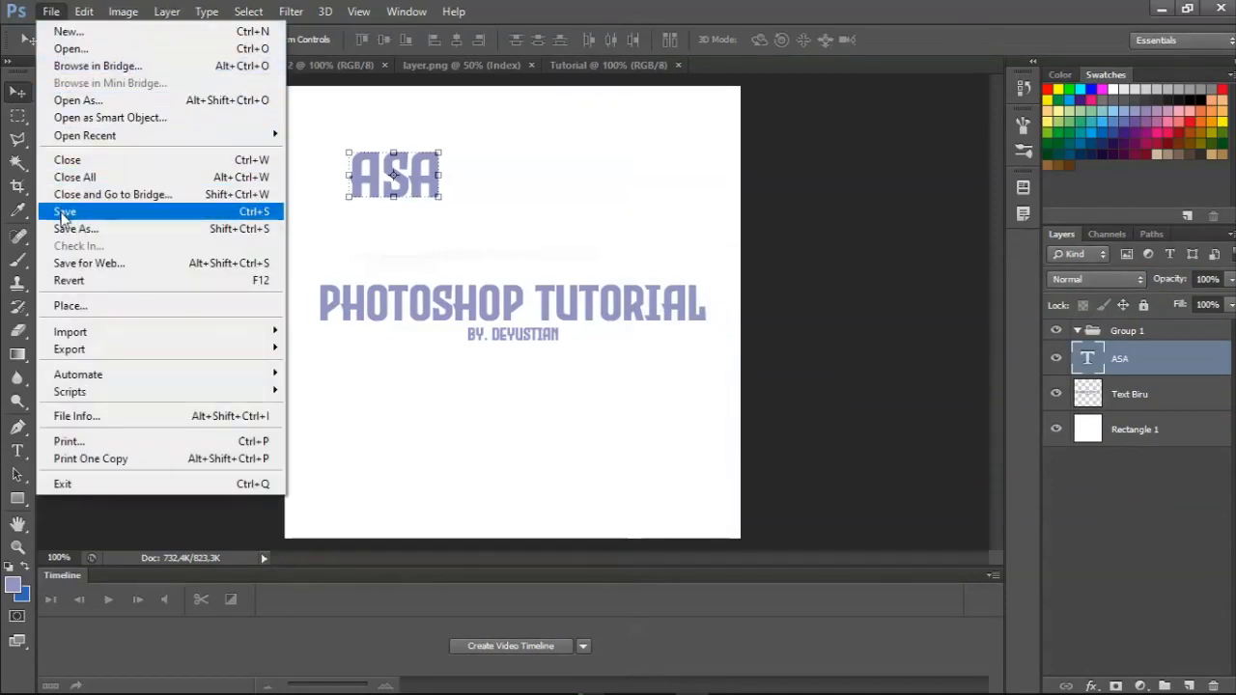
left_click(752, 8)
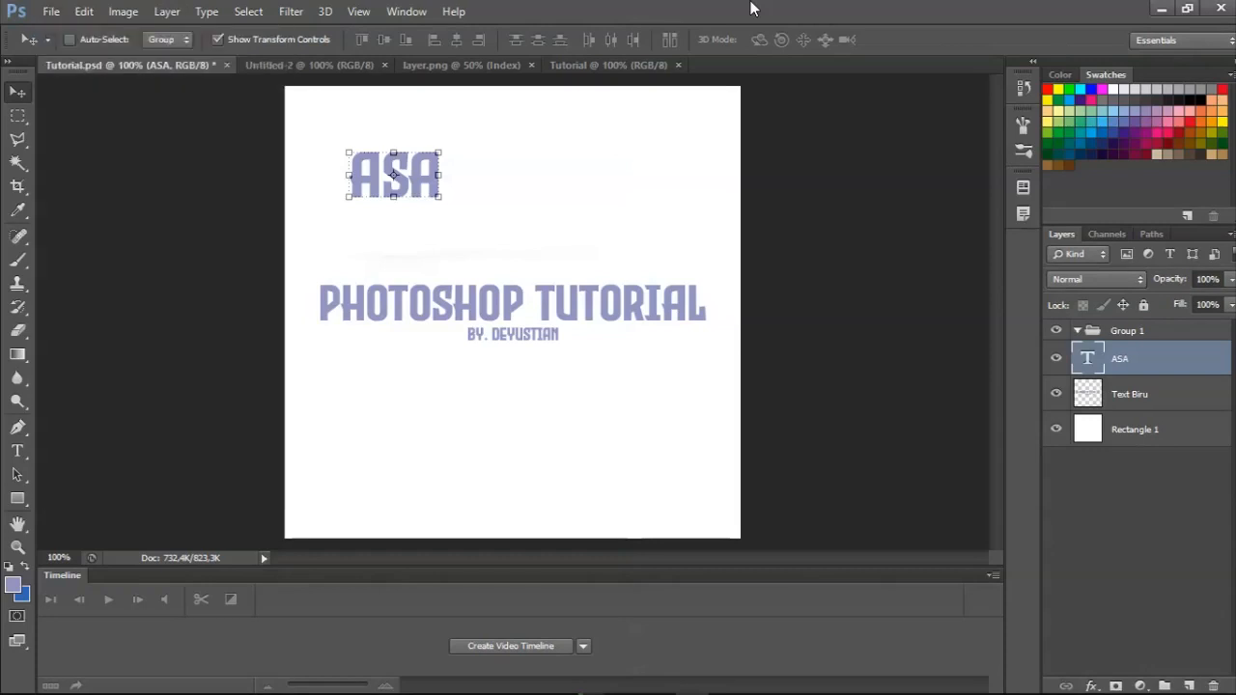
key("ctrl+s")
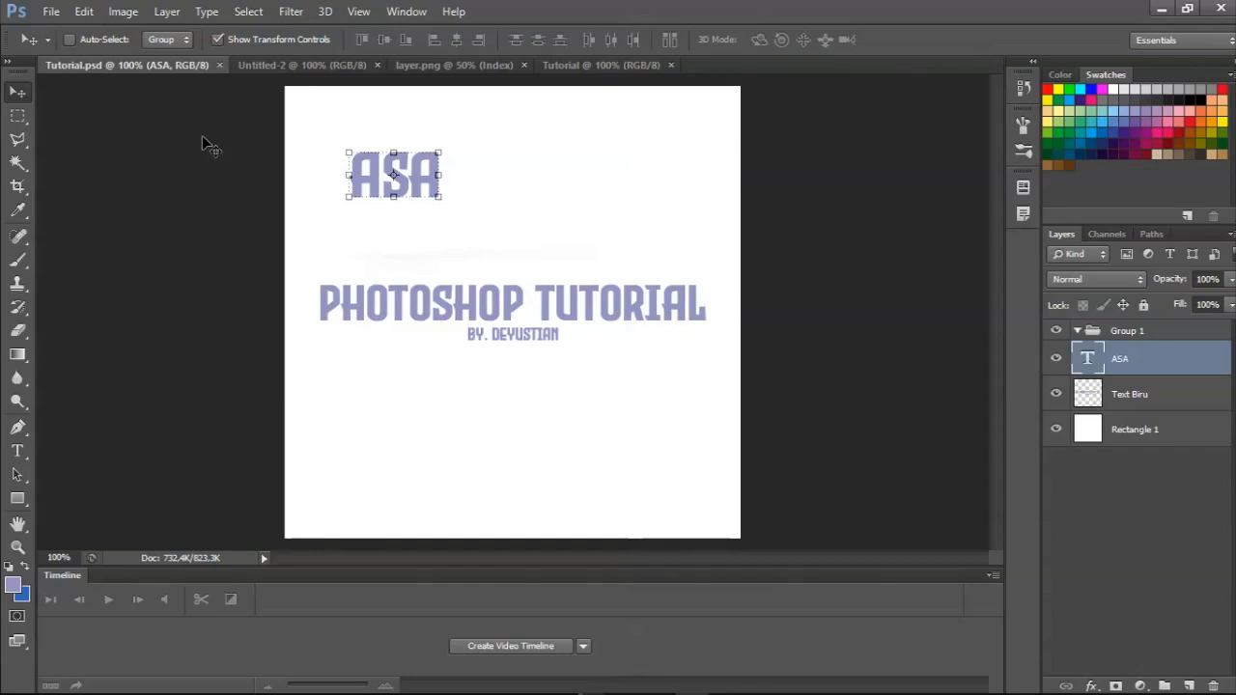
Delete the ASA text layer from Group 1.
left_click_drag(394, 176, 396, 152)
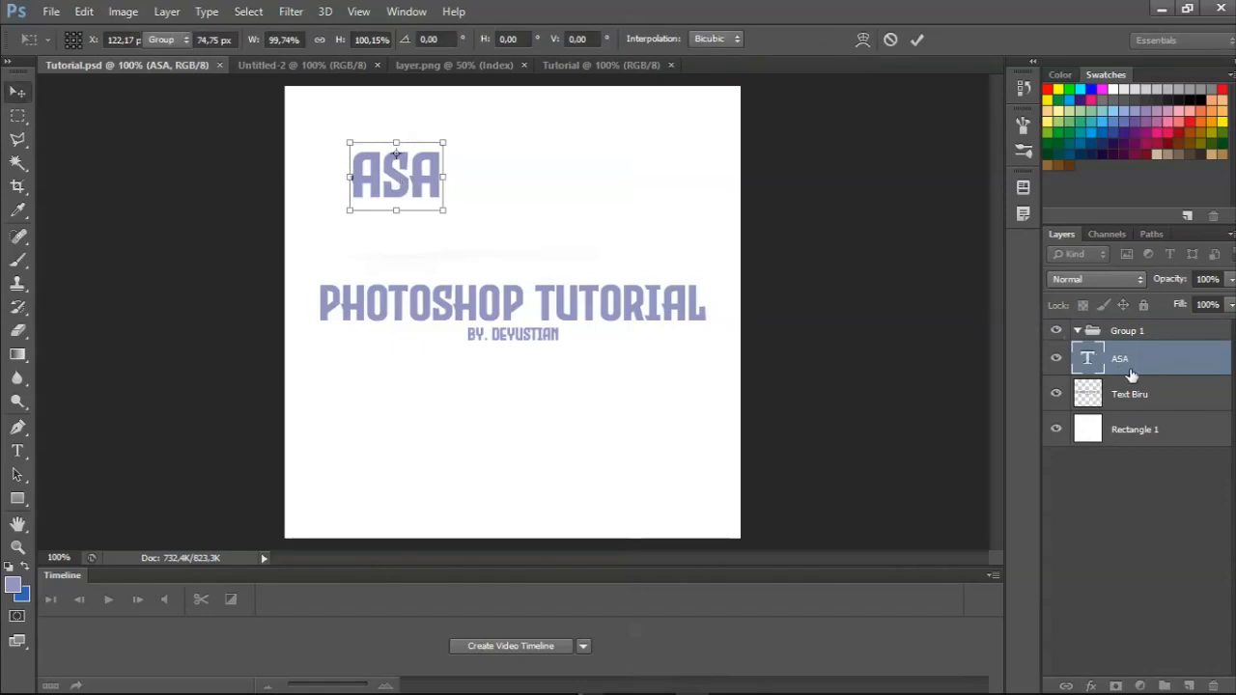
key("Return")
right_click(1182, 373)
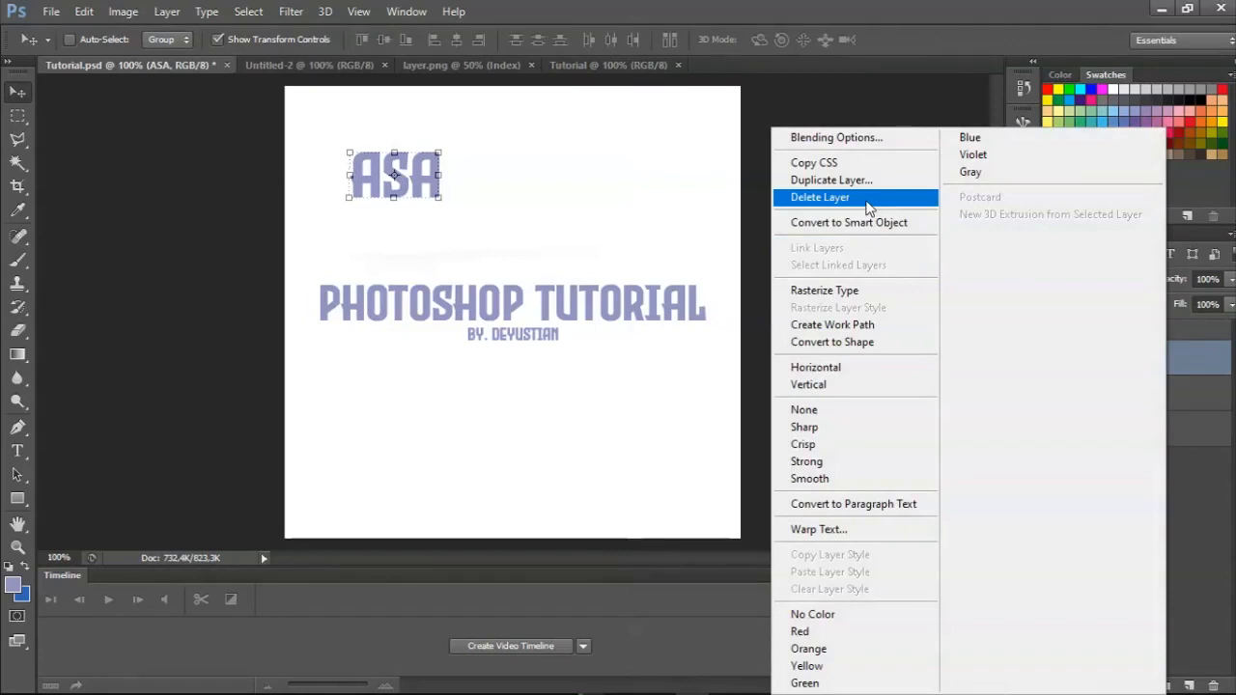
left_click(865, 197)
key("Return")
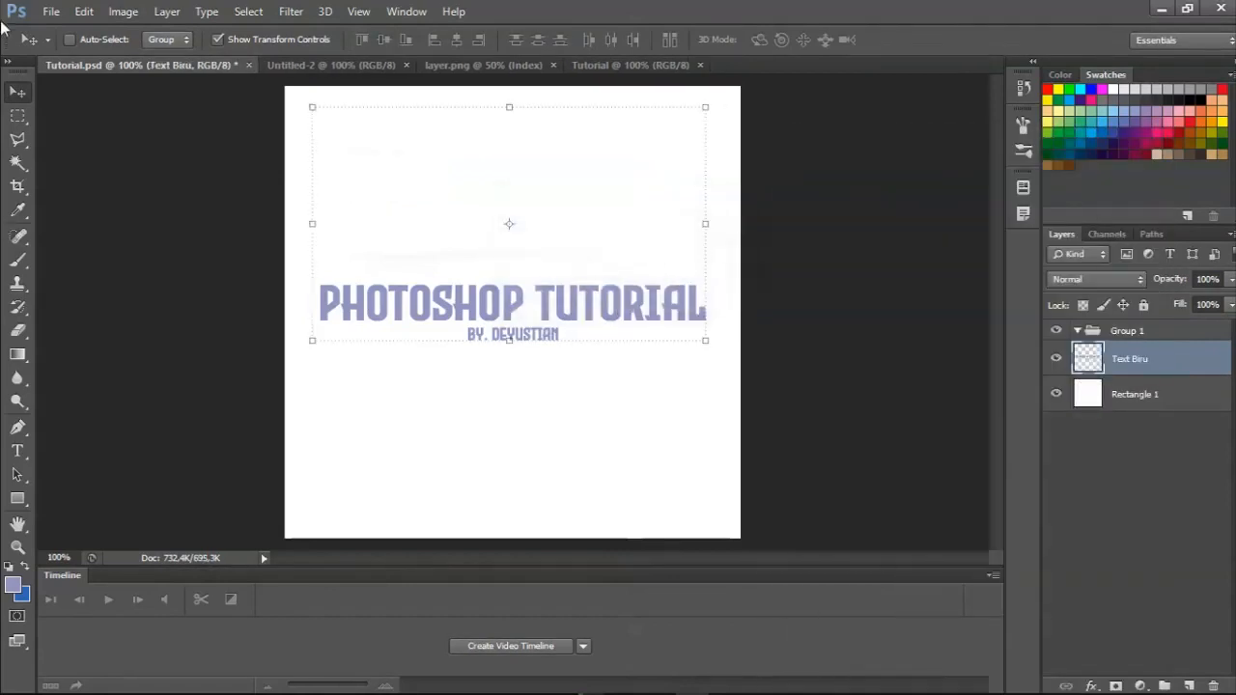
Activate the Rectangular Marquee tool and bring up the keyboard shortcut settings.
left_click(15, 118)
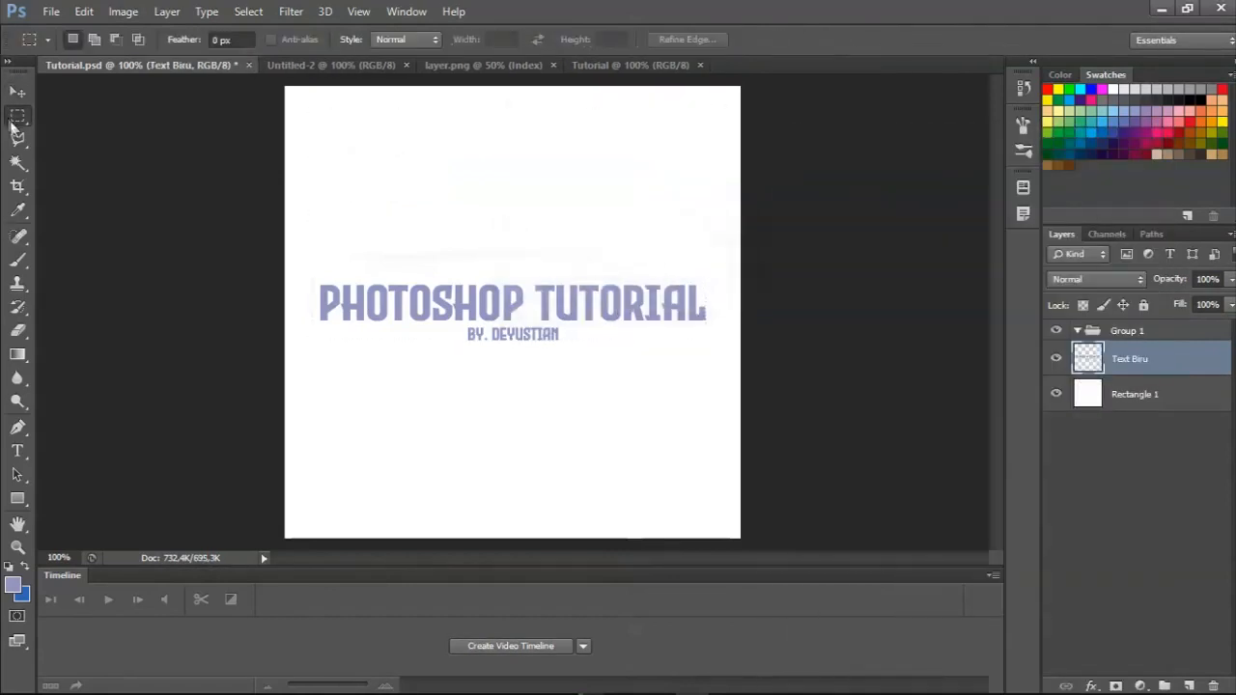
left_click(47, 11)
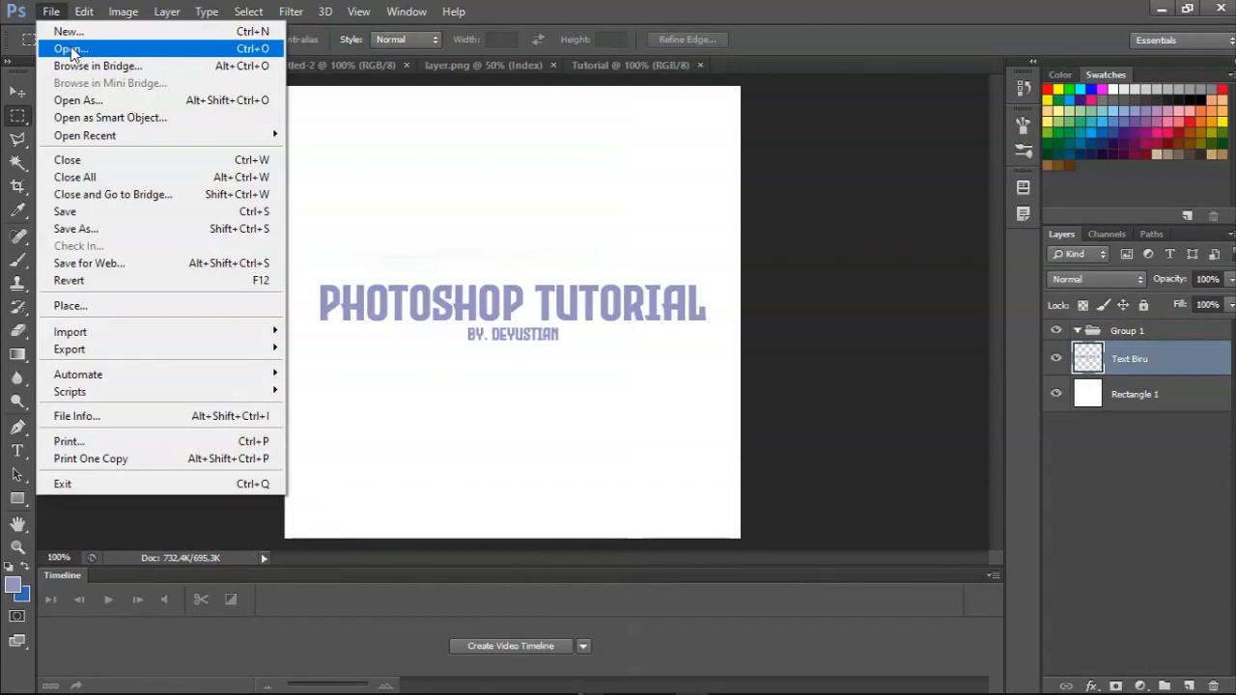
mouse_move(83, 11)
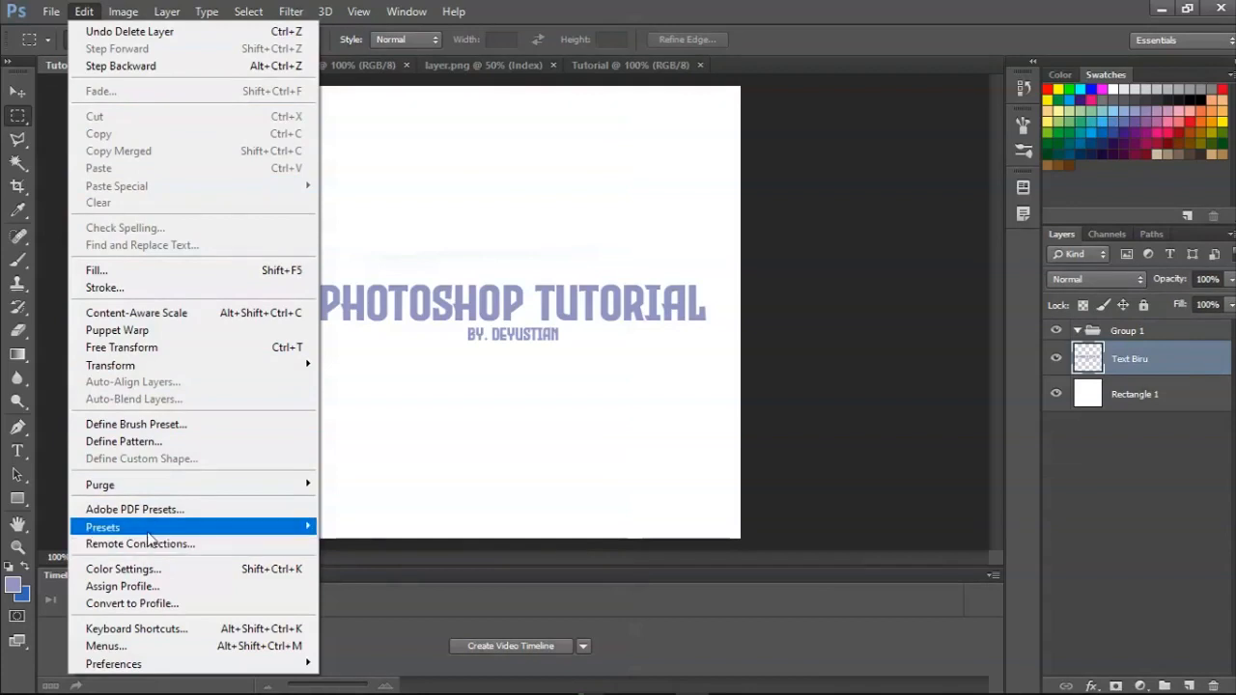
mouse_move(150, 538)
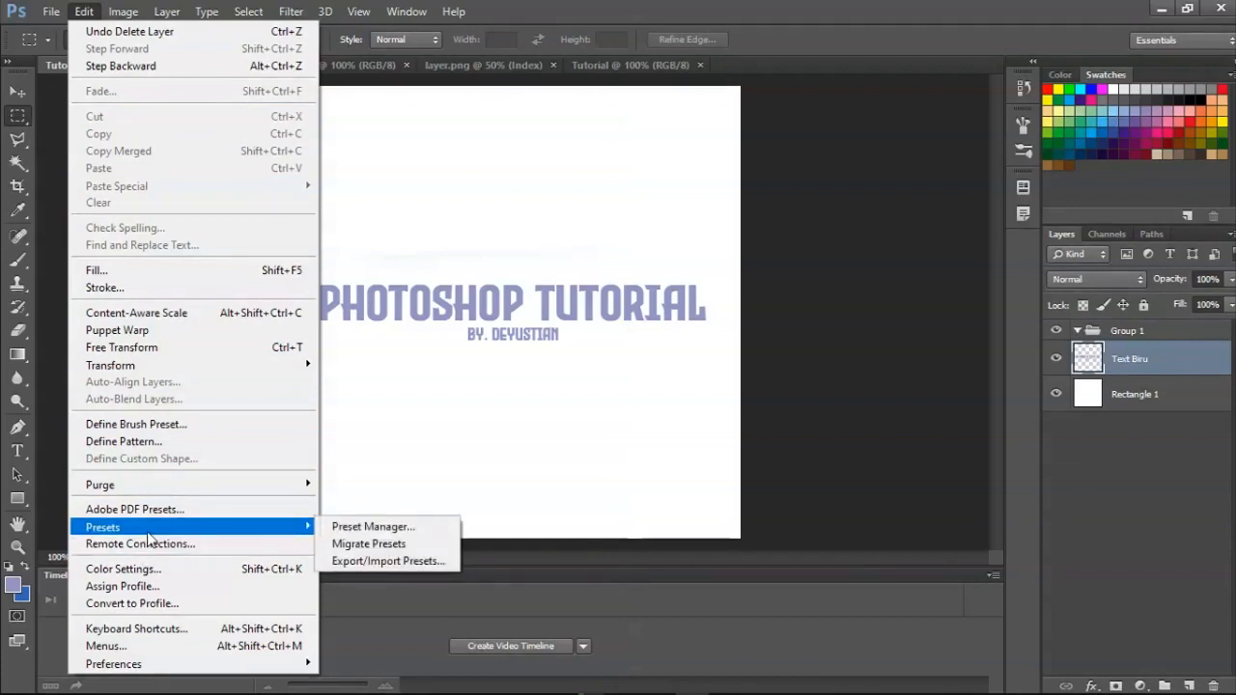
left_click(126, 632)
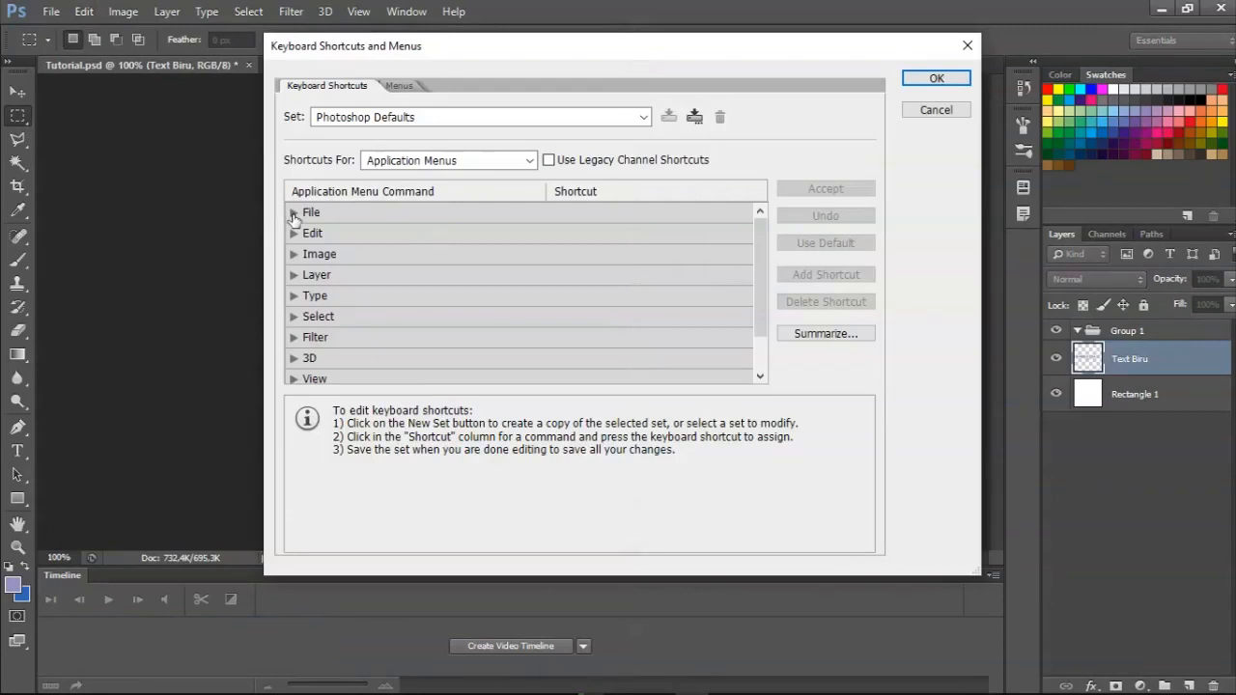
Review the shortcuts assigned to the File commands and the other command categories, and close the shortcut settings.
left_click(294, 214)
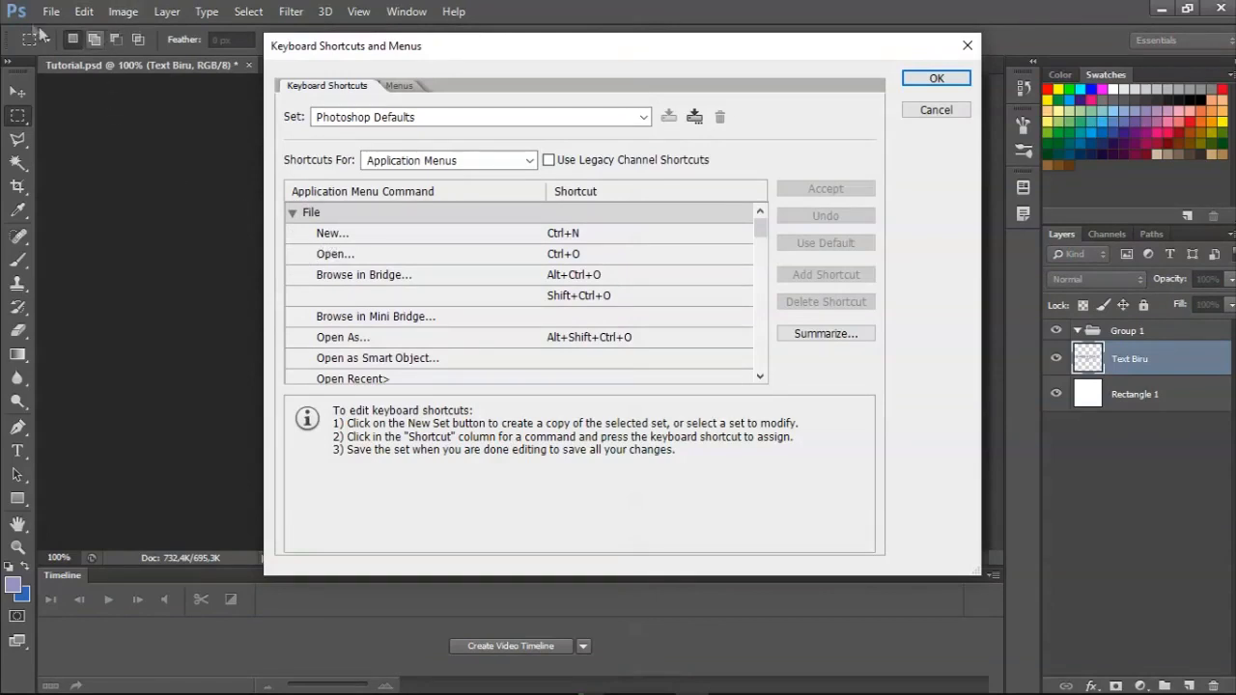
left_click(564, 234)
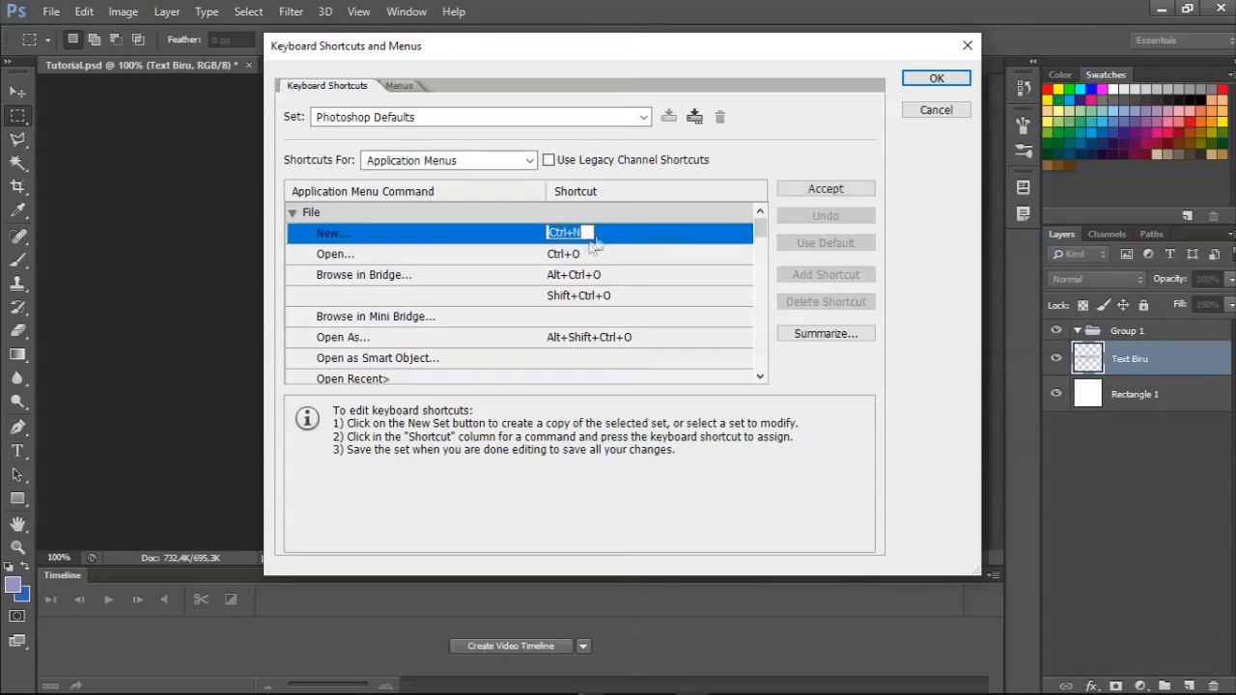
left_click(780, 130)
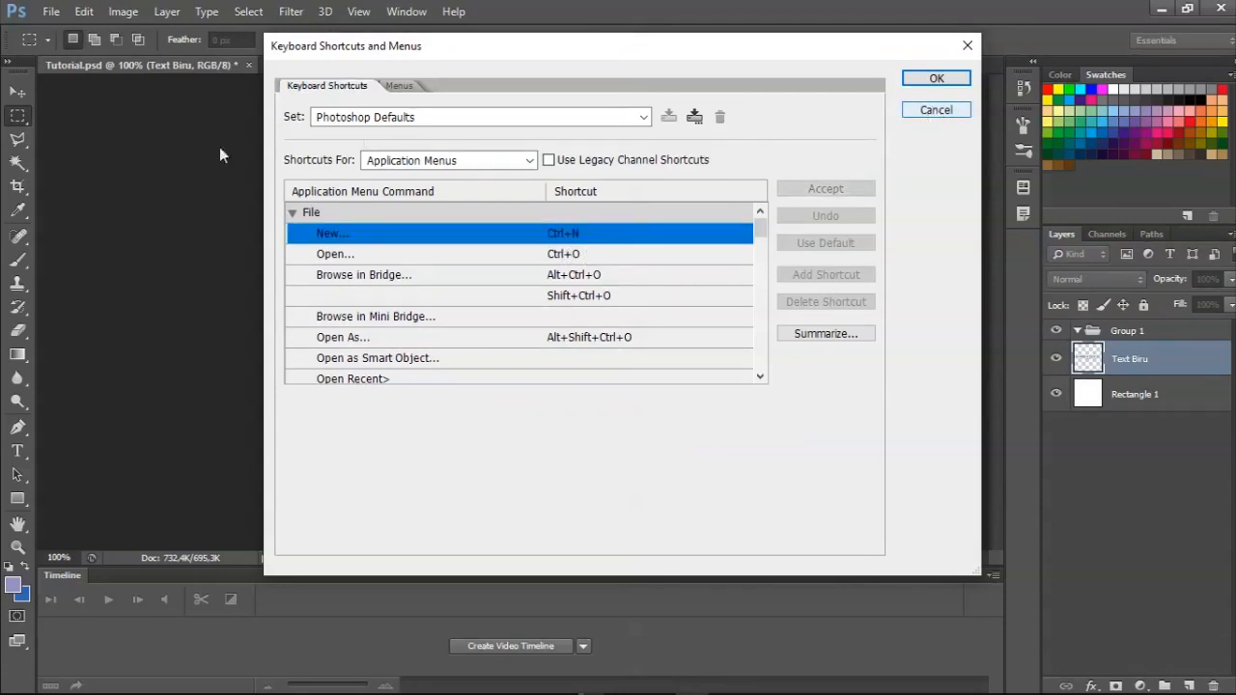
left_click(292, 212)
left_click(295, 235)
left_click(295, 235)
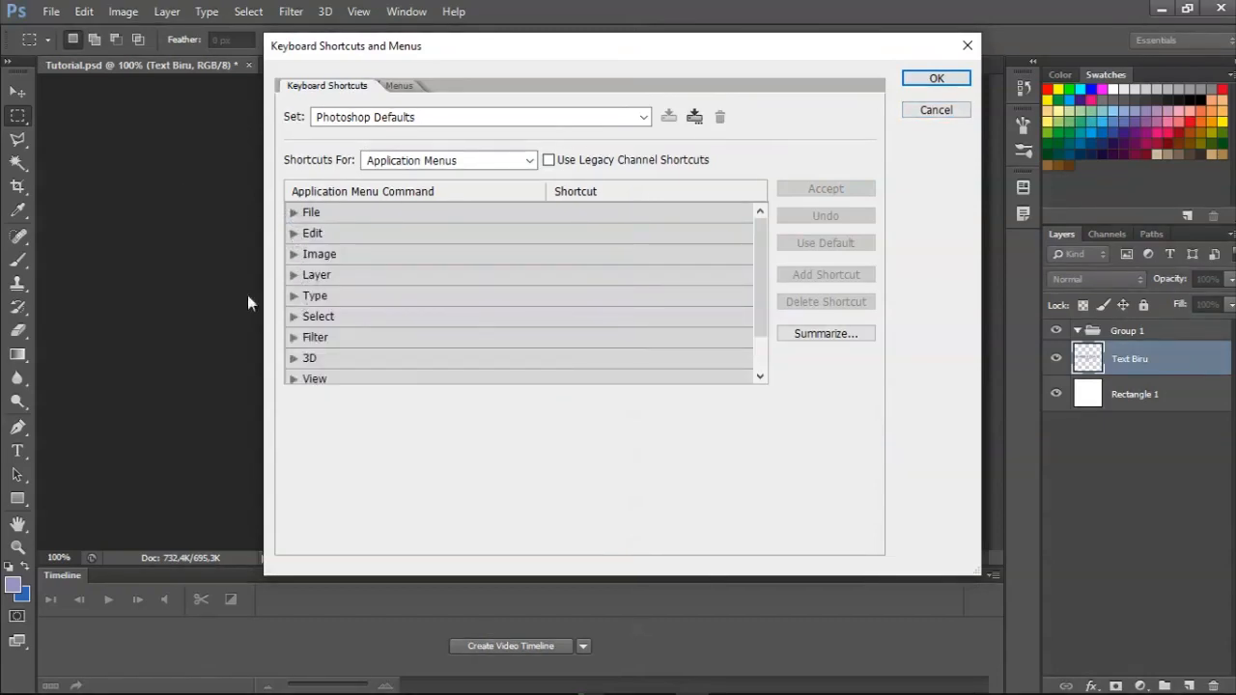
scroll(392, 367, "down", 1)
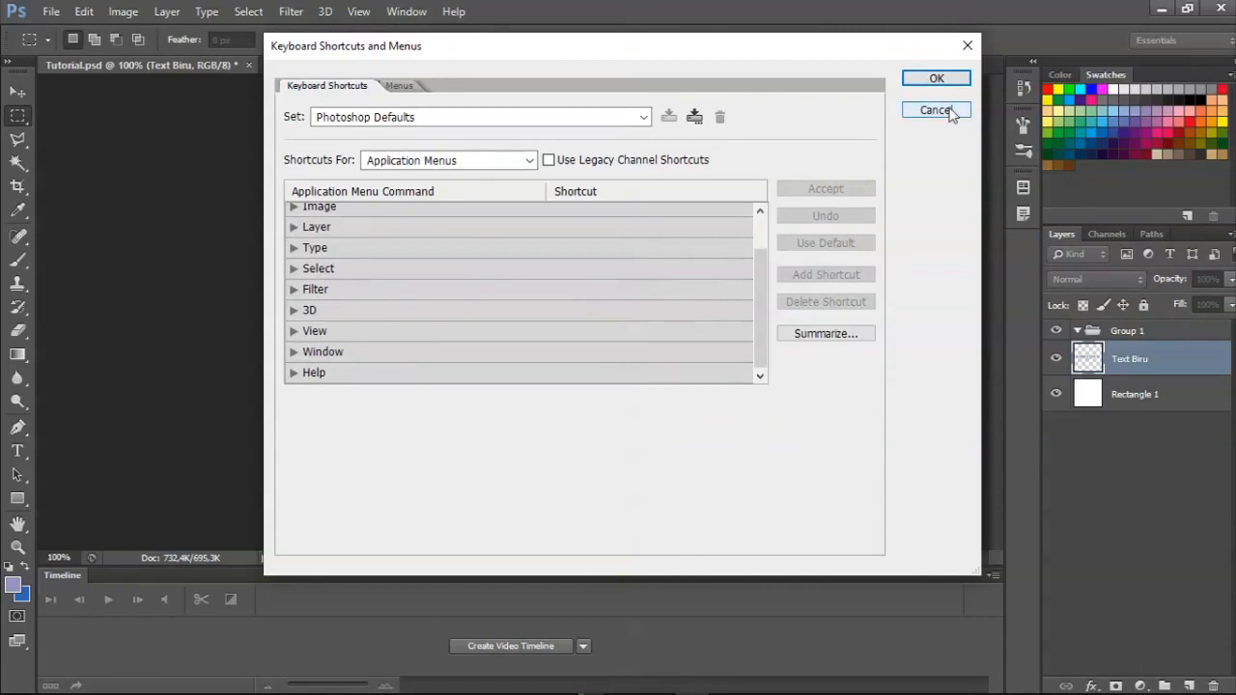
left_click(936, 77)
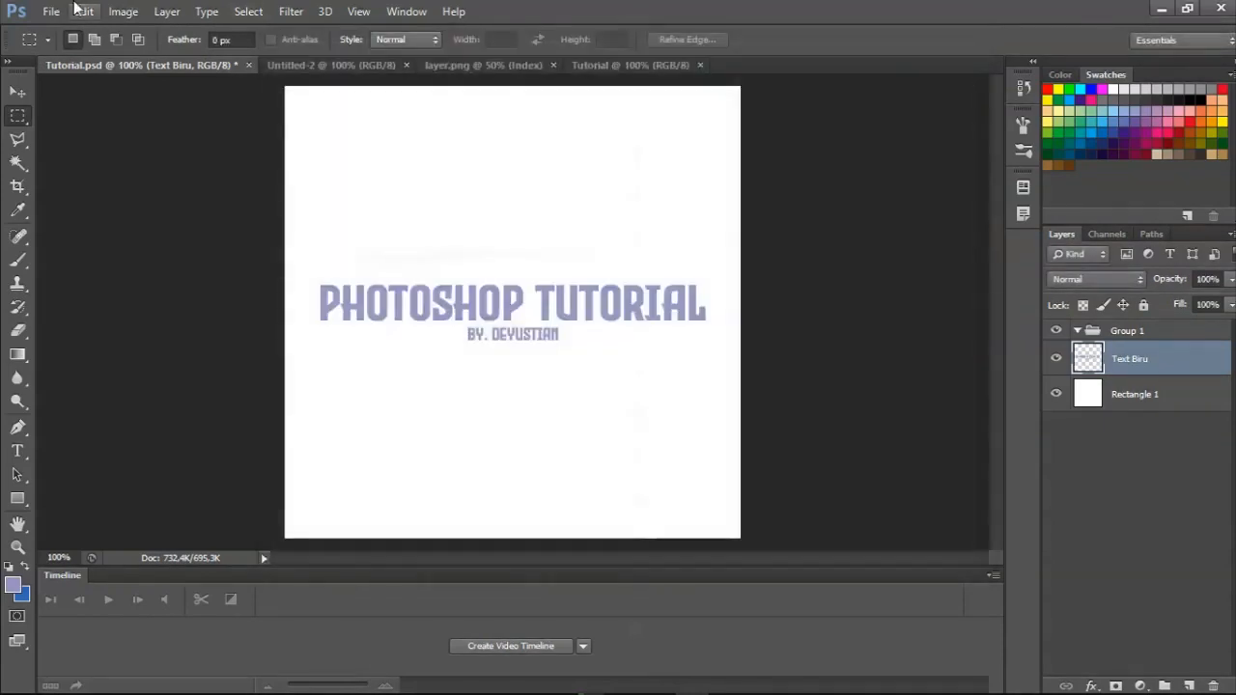
Rotate the whole image 90° clockwise and undo the rotation.
left_click(126, 14)
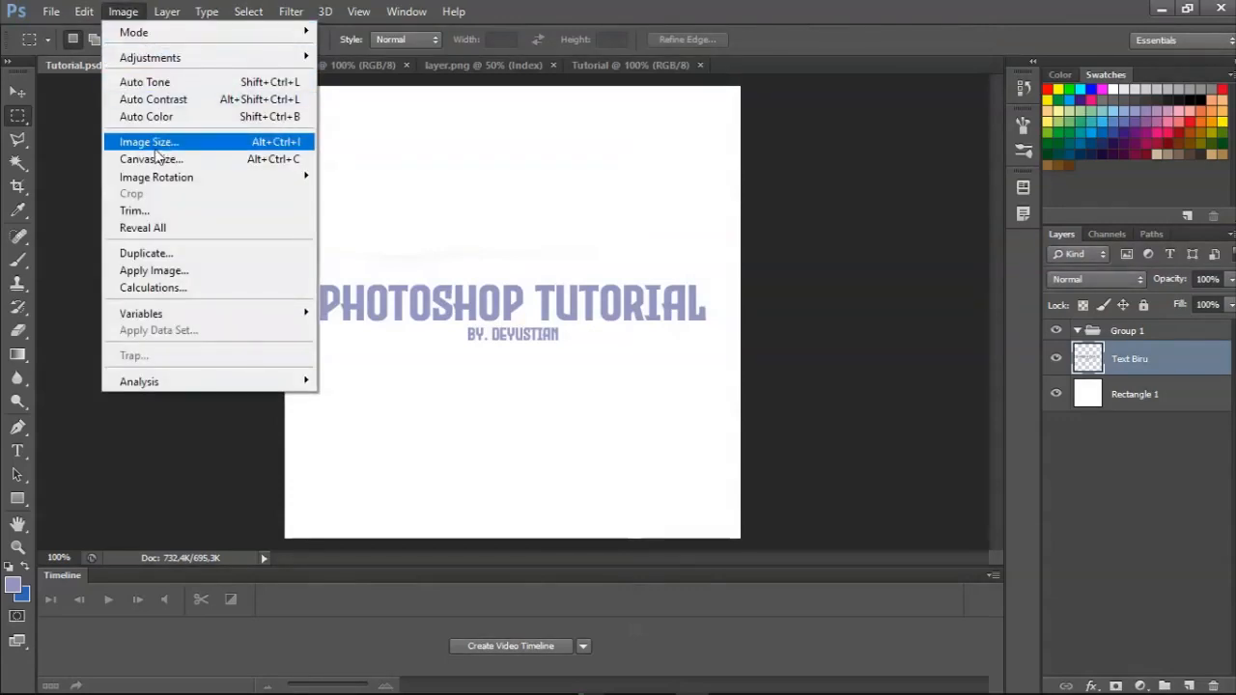
mouse_move(143, 33)
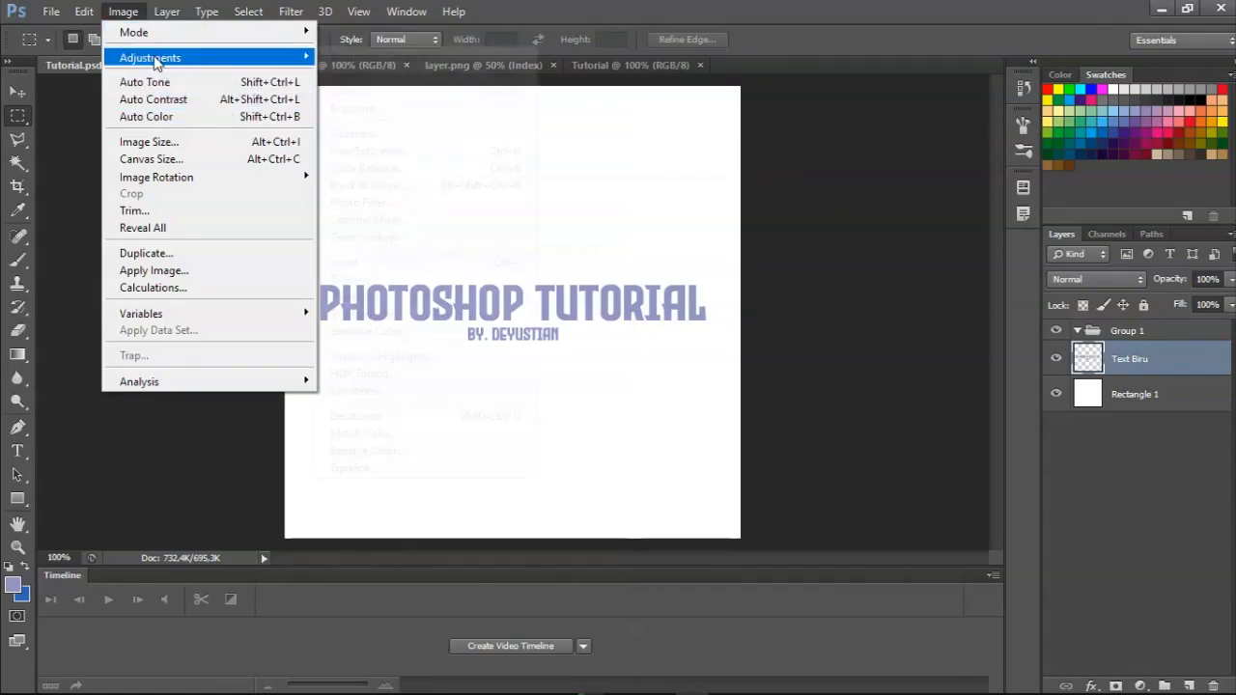
mouse_move(156, 59)
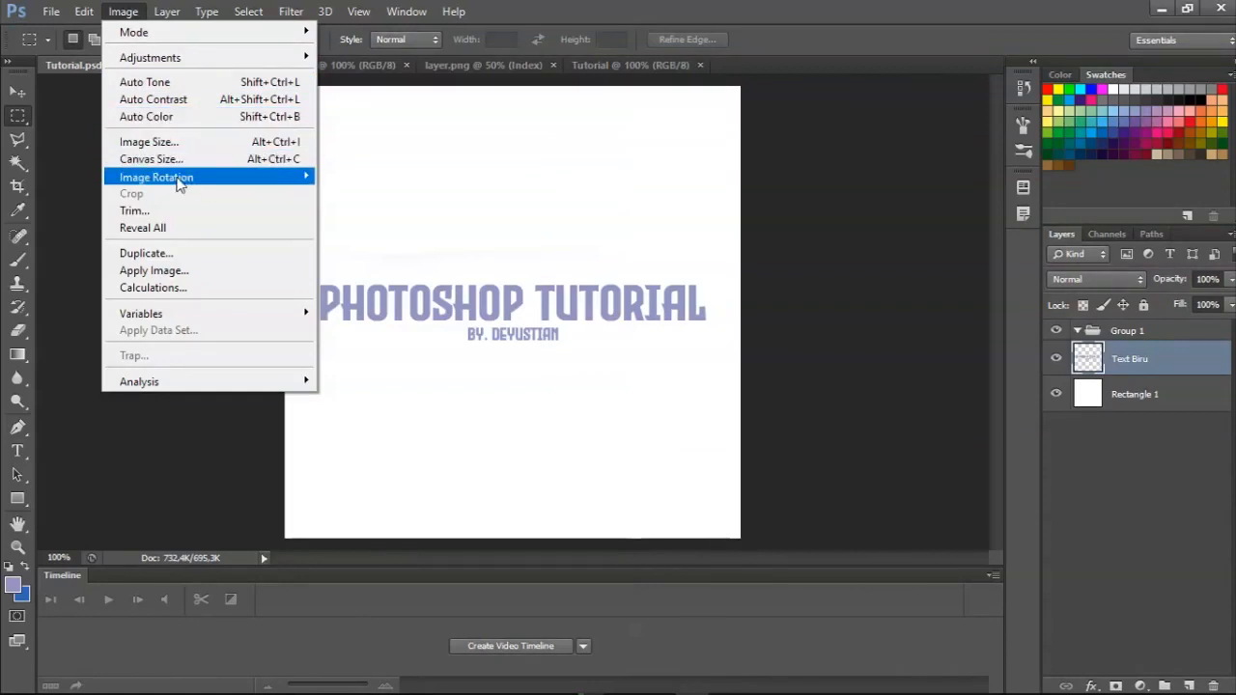
mouse_move(193, 179)
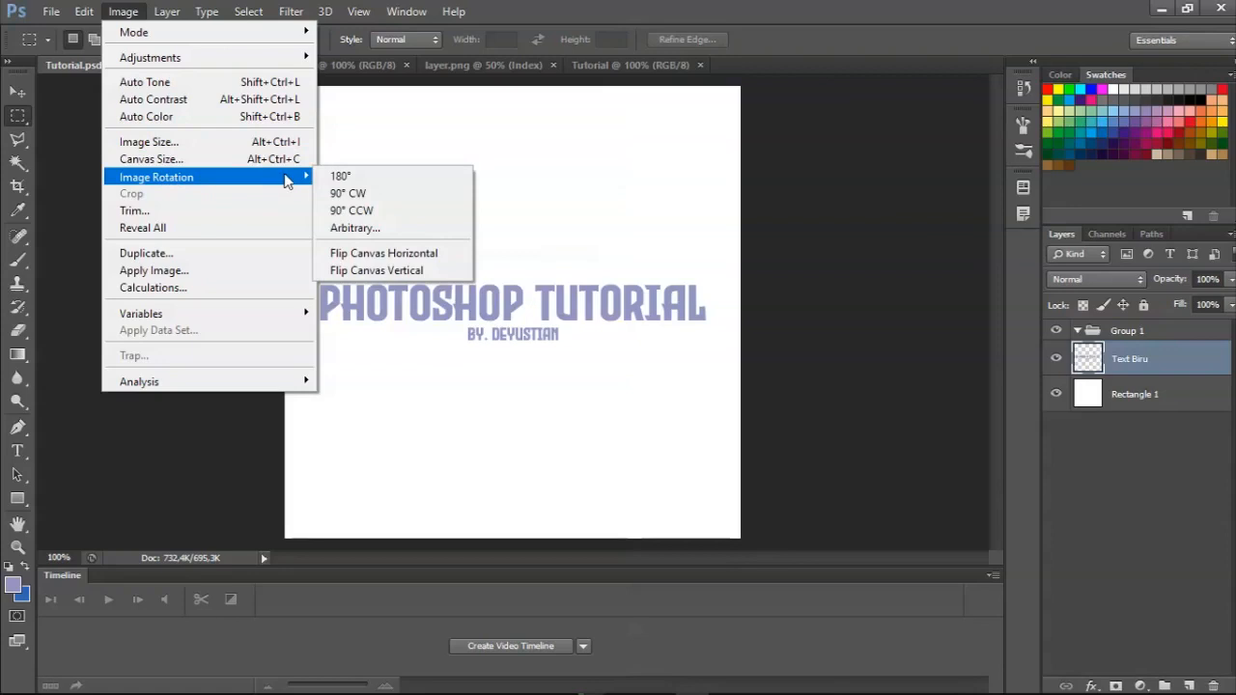
left_click(381, 199)
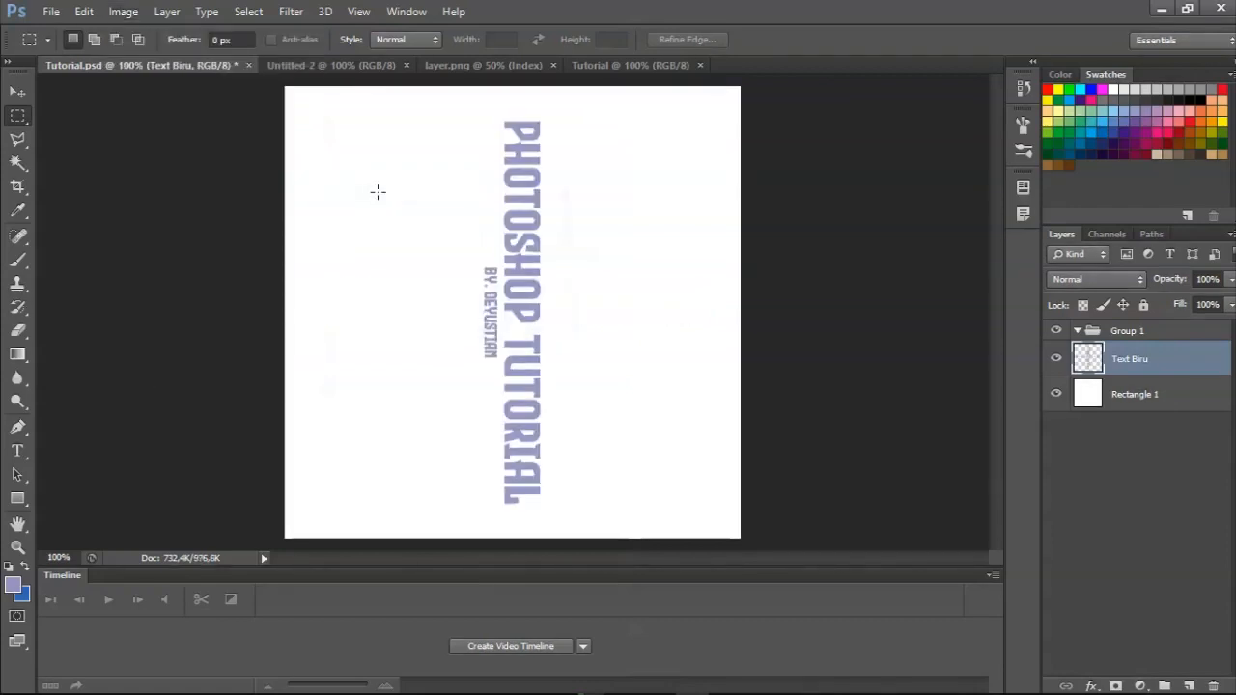
key("ctrl+z")
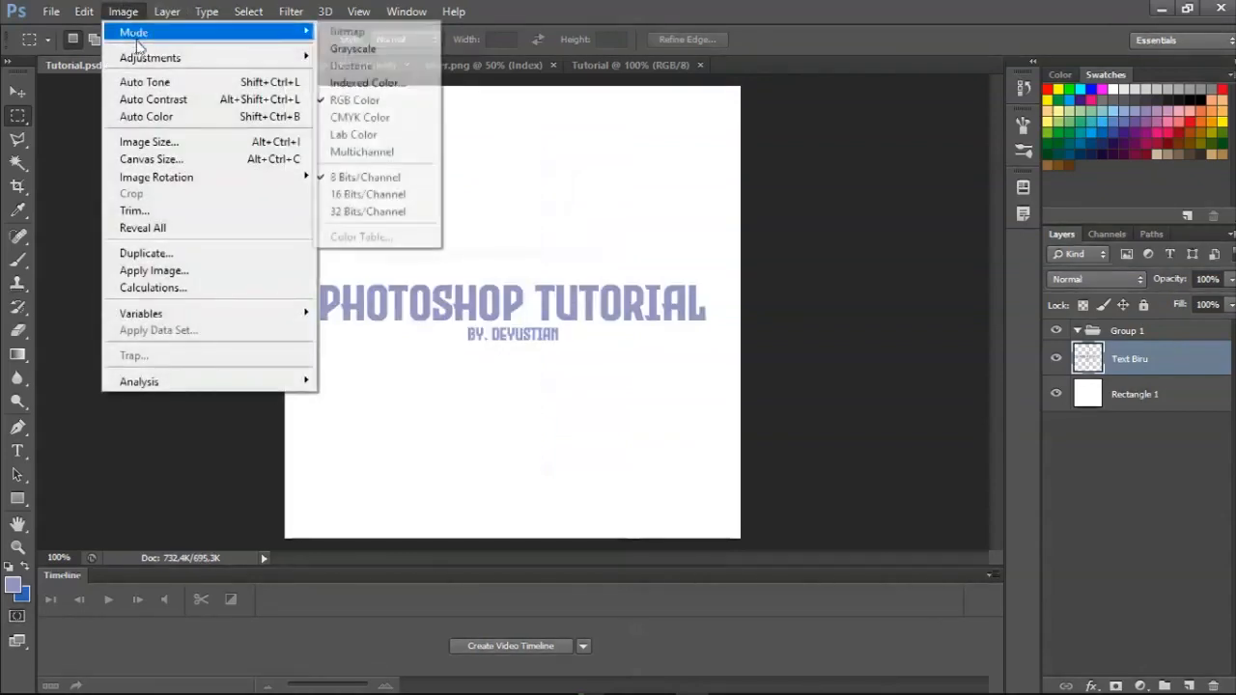
Try an image width of 300 pixels with Constrain Proportions on, and set the width back to 500 pixels.
mouse_move(164, 46)
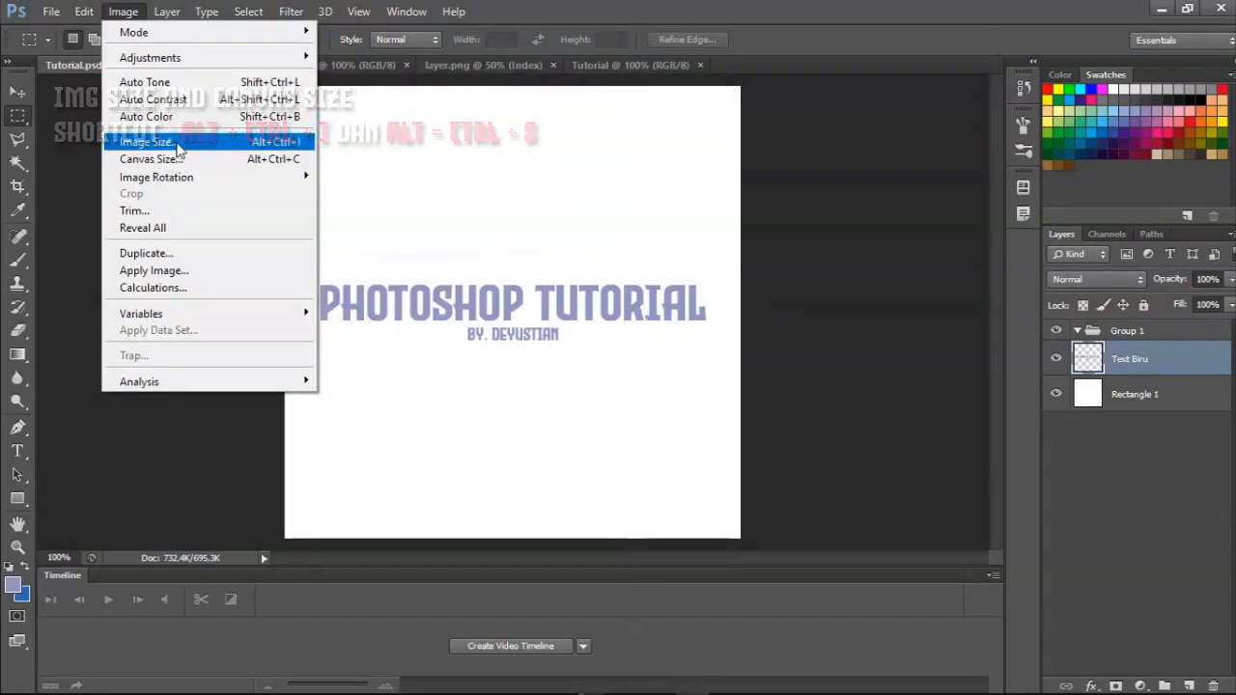
left_click(145, 142)
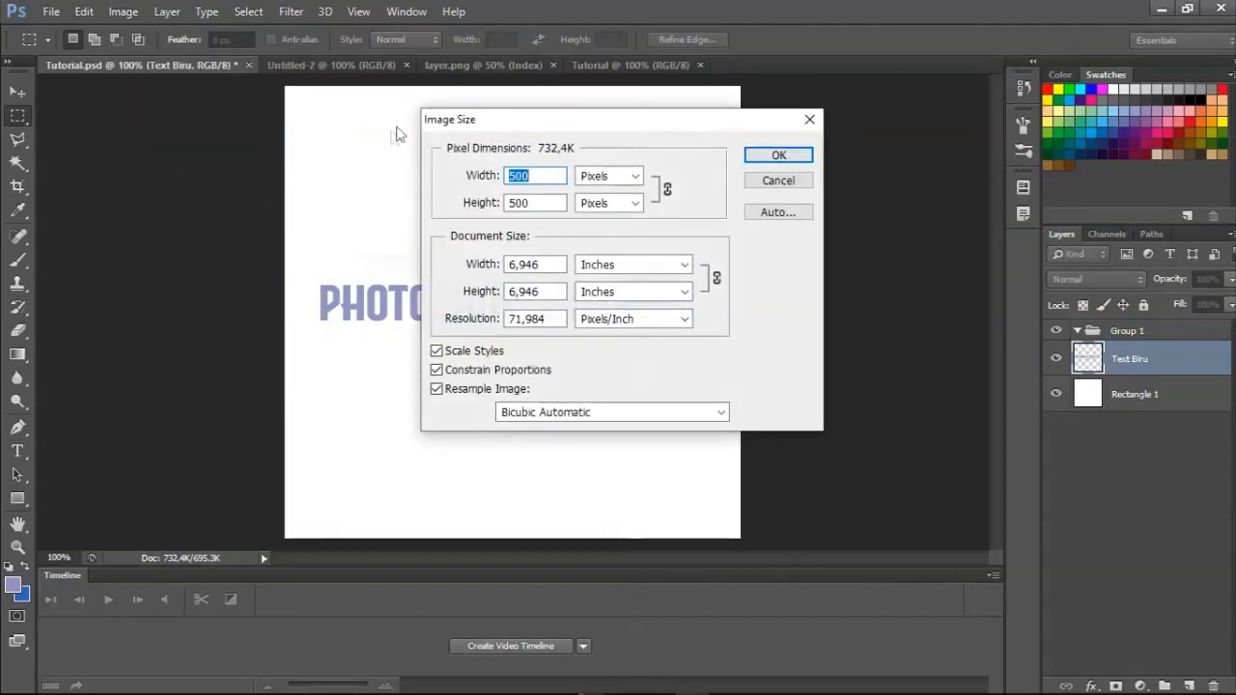
left_click_drag(461, 119, 748, 178)
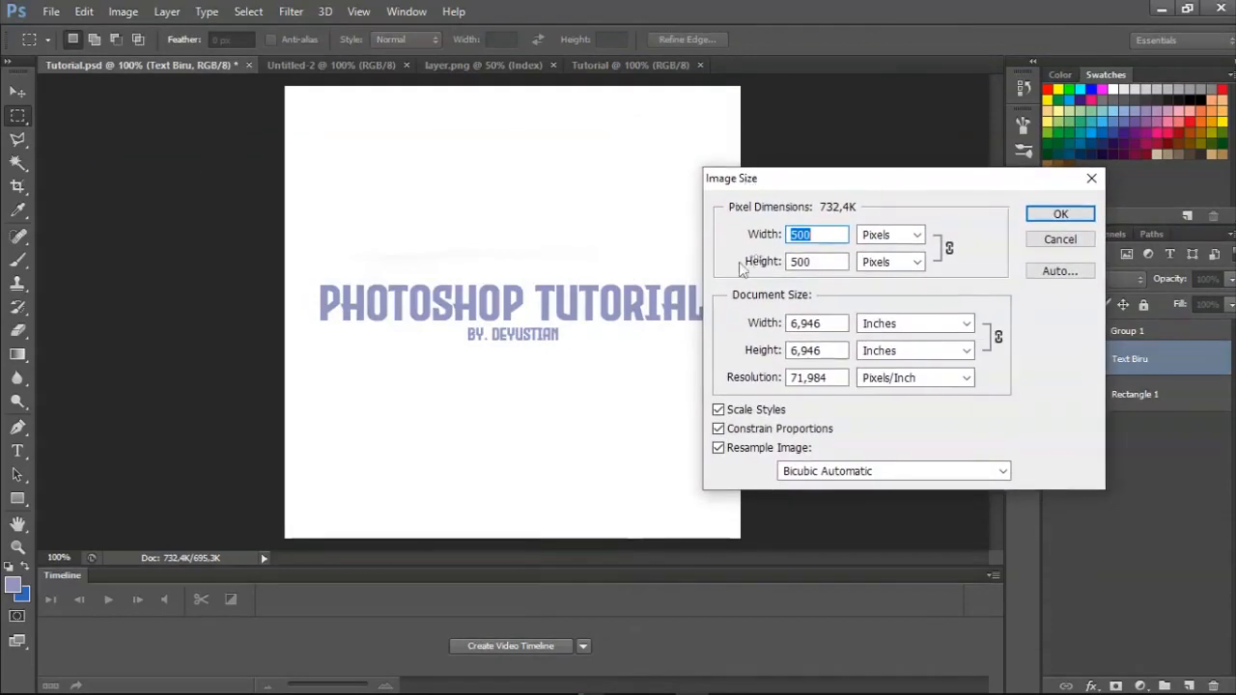
left_click(826, 234)
left_click_drag(825, 234, 766, 224)
type("300")
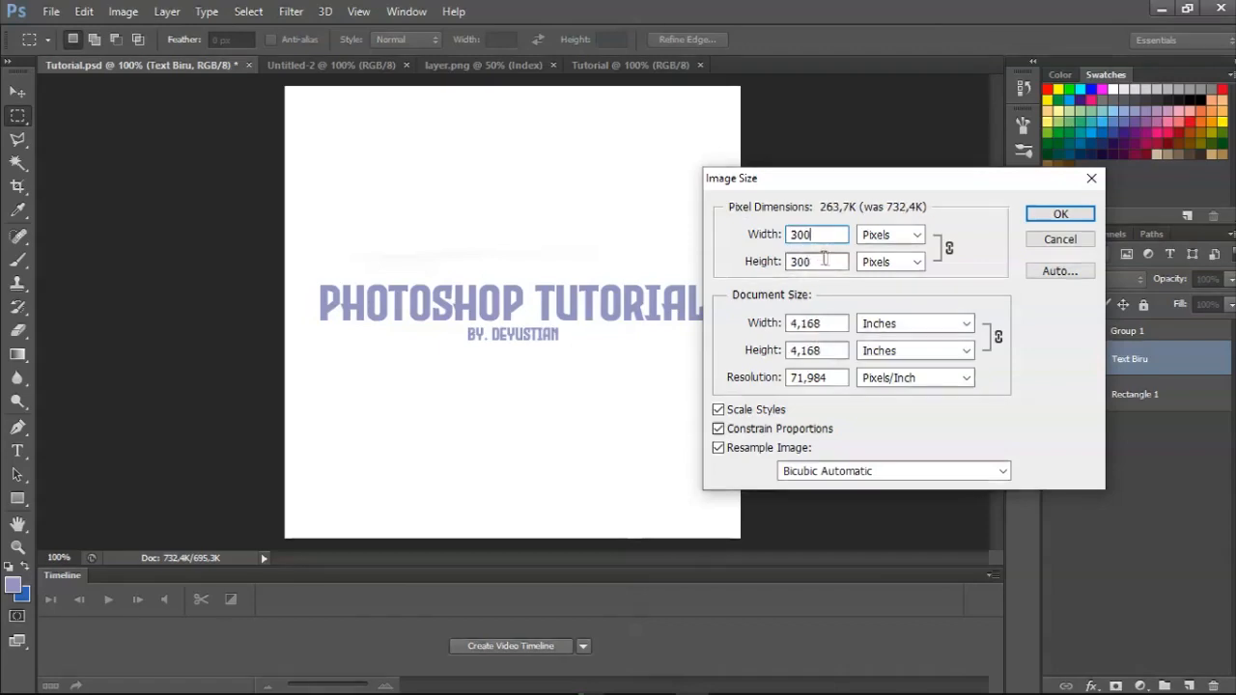
double_click(827, 230)
type("500")
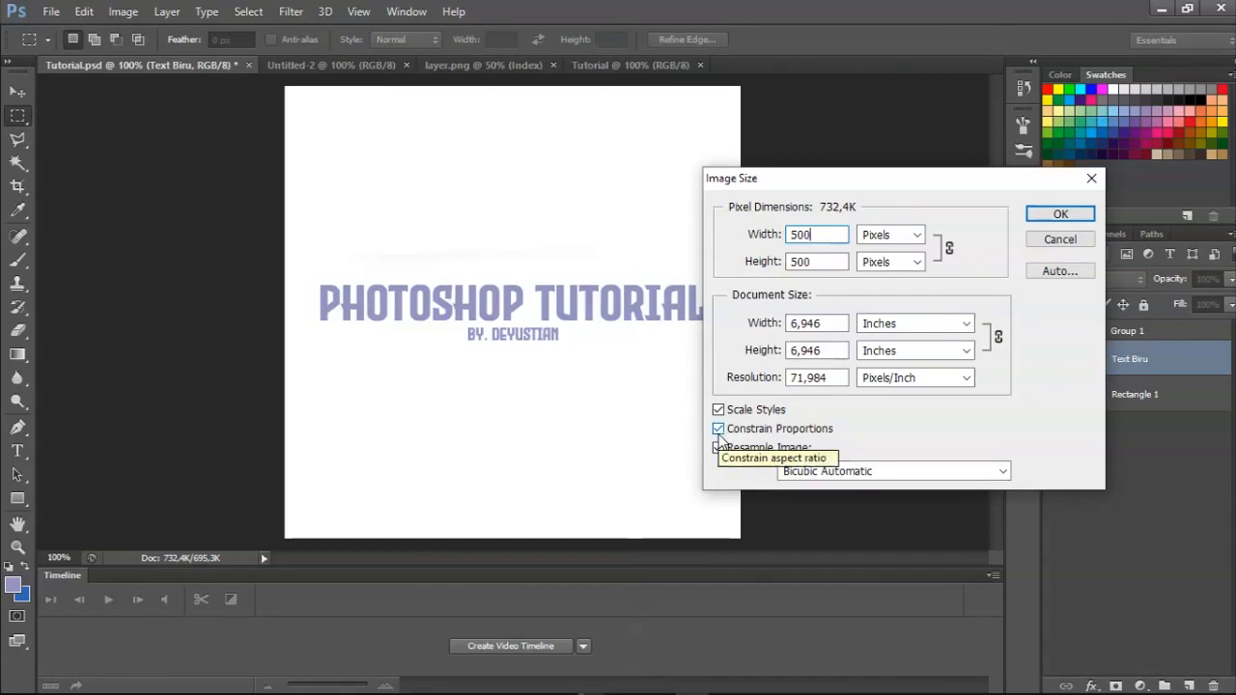
Resize the image to 350 pixels wide with Constrain Proportions turned off.
left_click(719, 429)
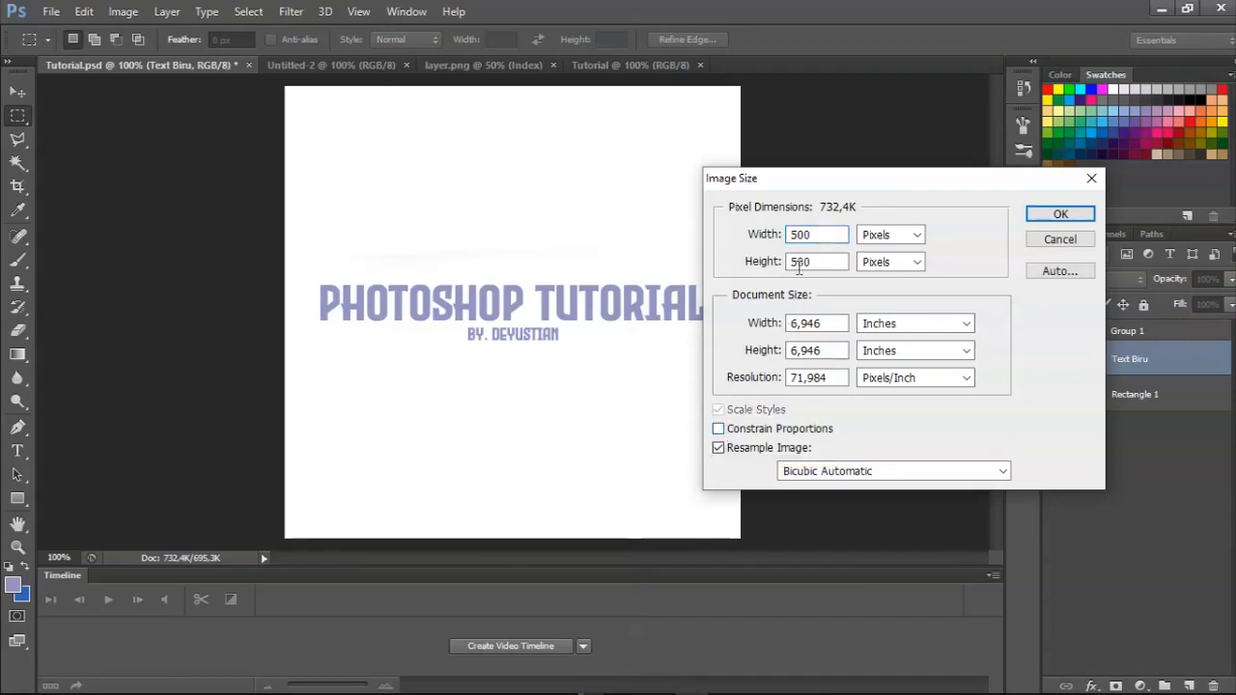
double_click(800, 234)
type("35")
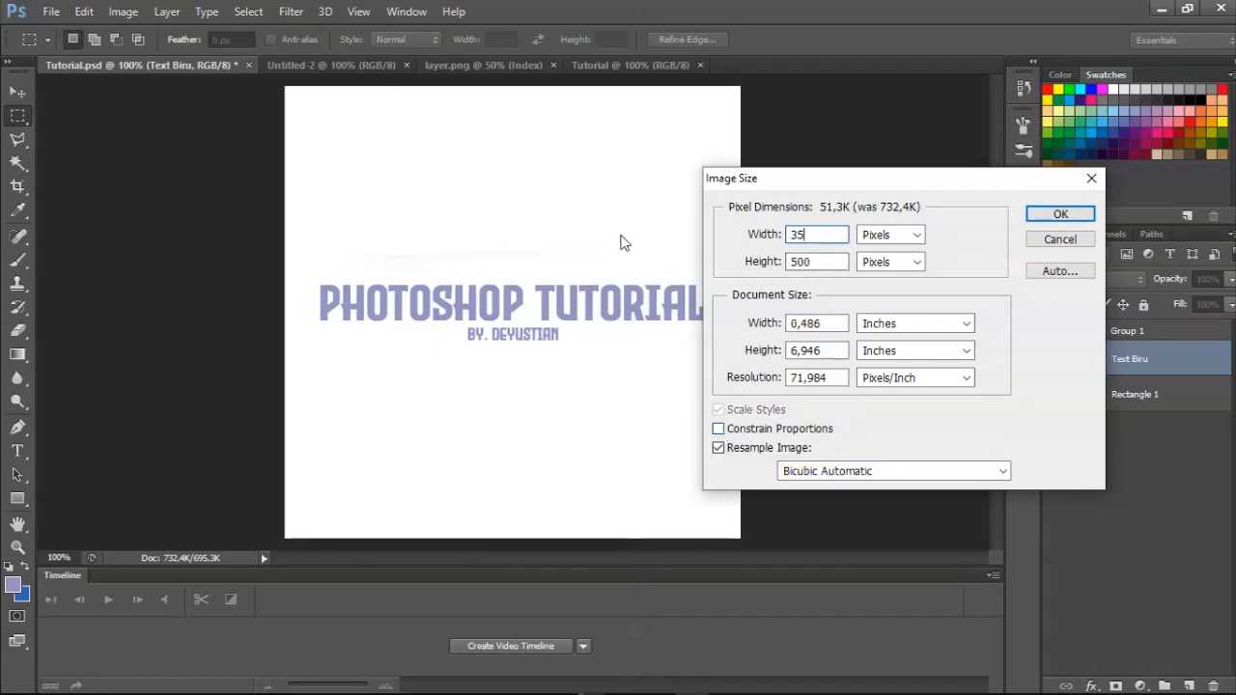
type("0")
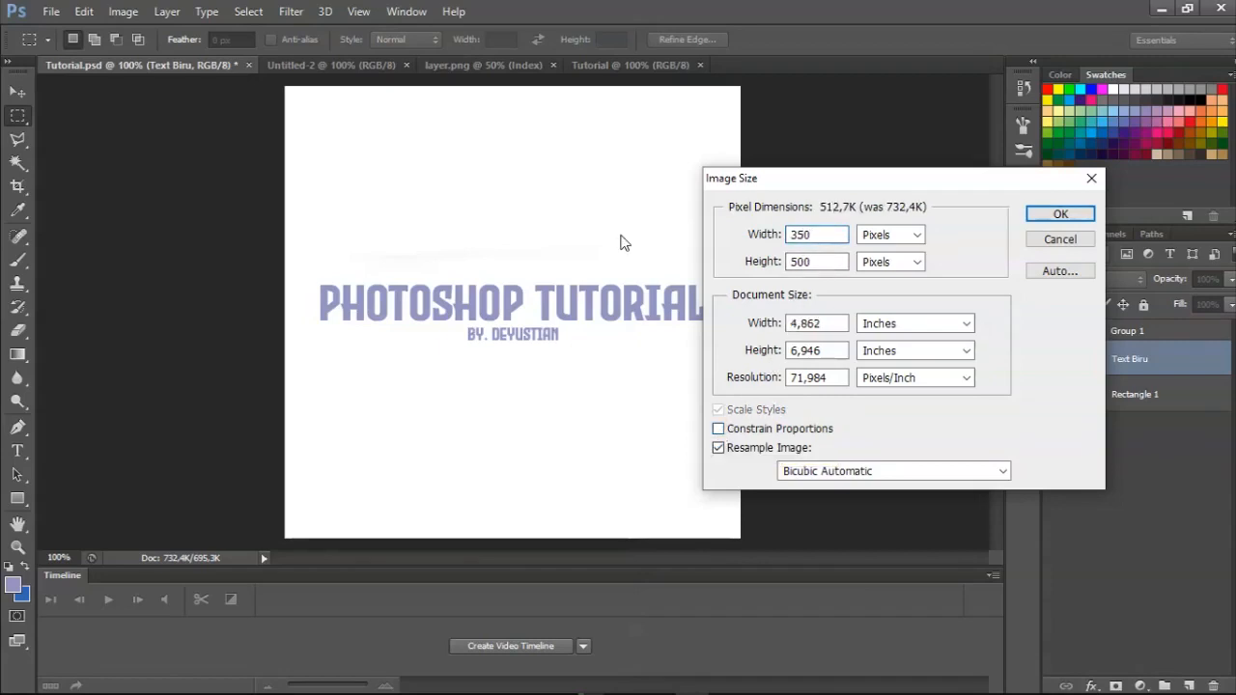
key("Return")
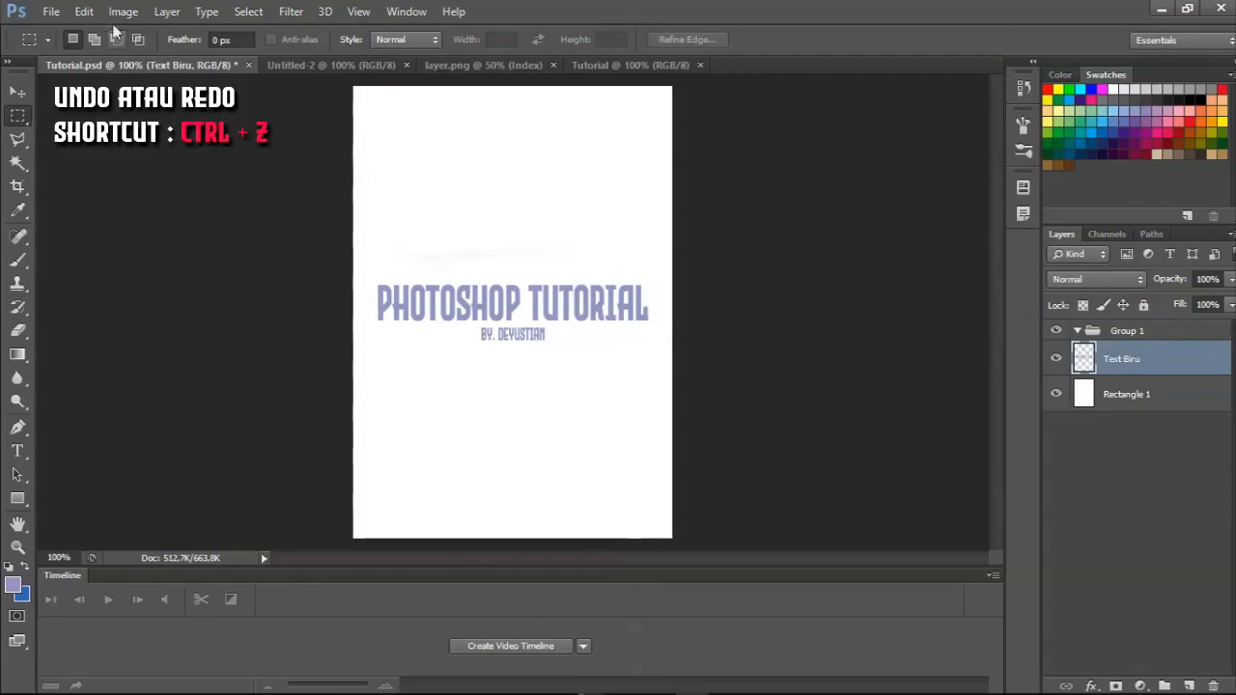
Undo the image size change and check the available redo command.
left_click(88, 10)
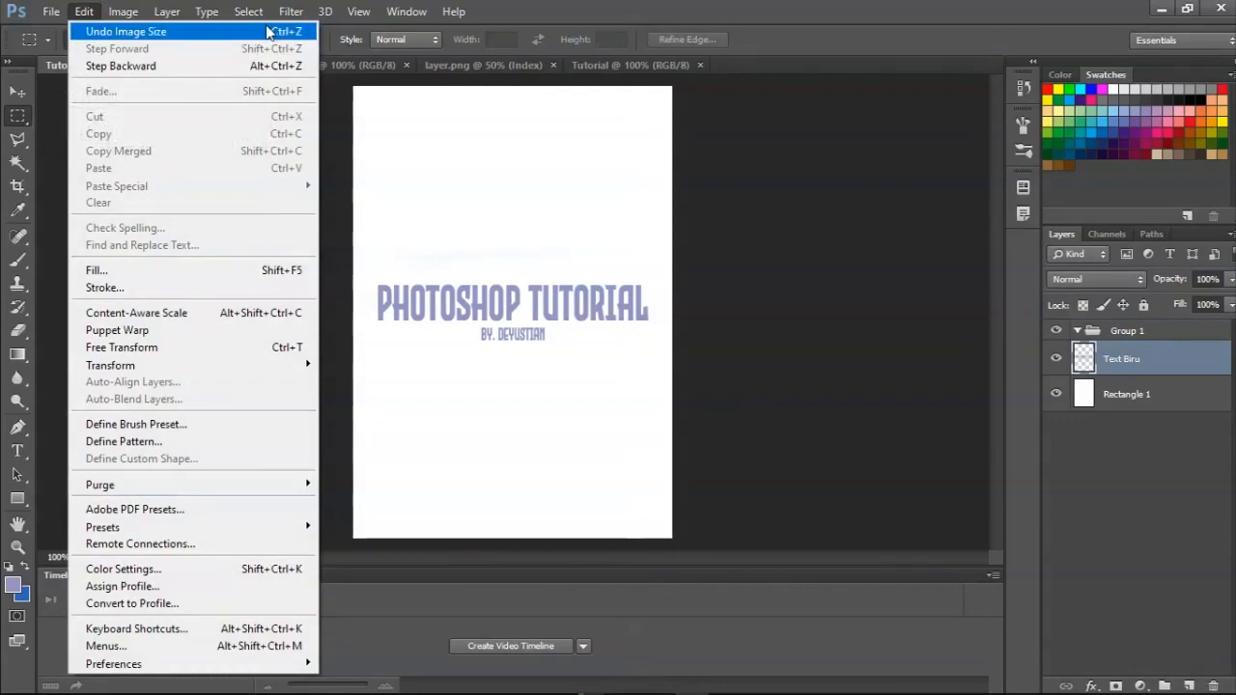
left_click(268, 32)
left_click(85, 12)
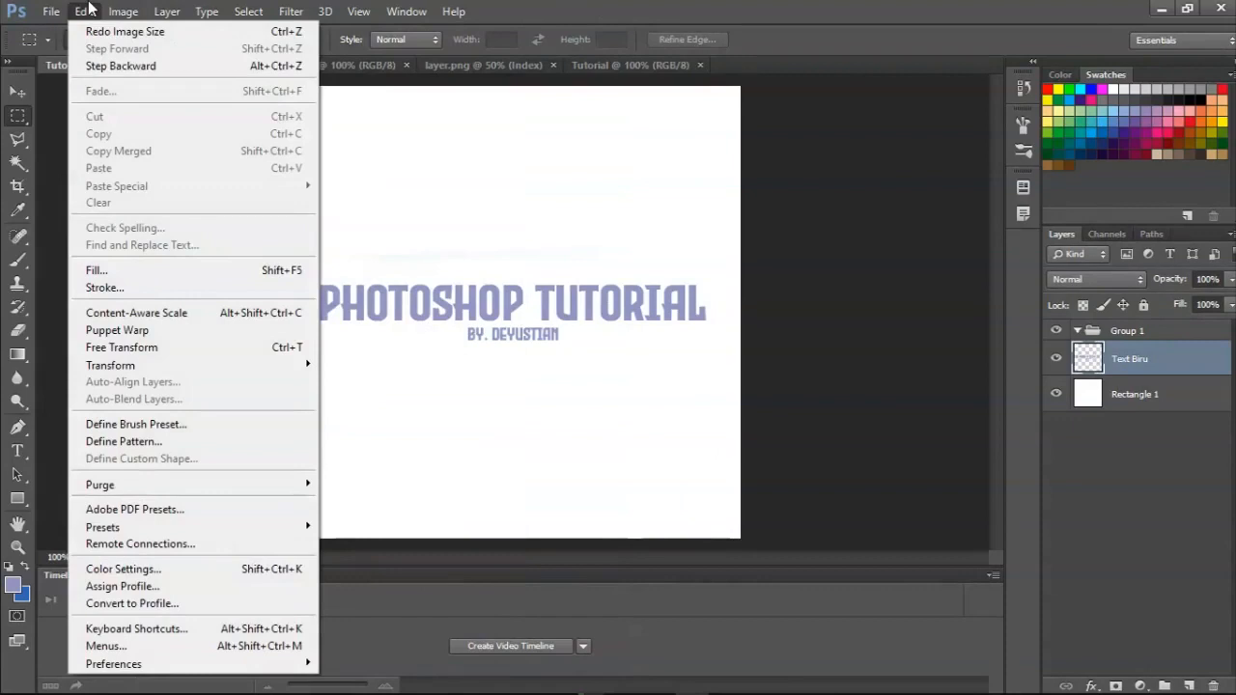
left_click(568, 7)
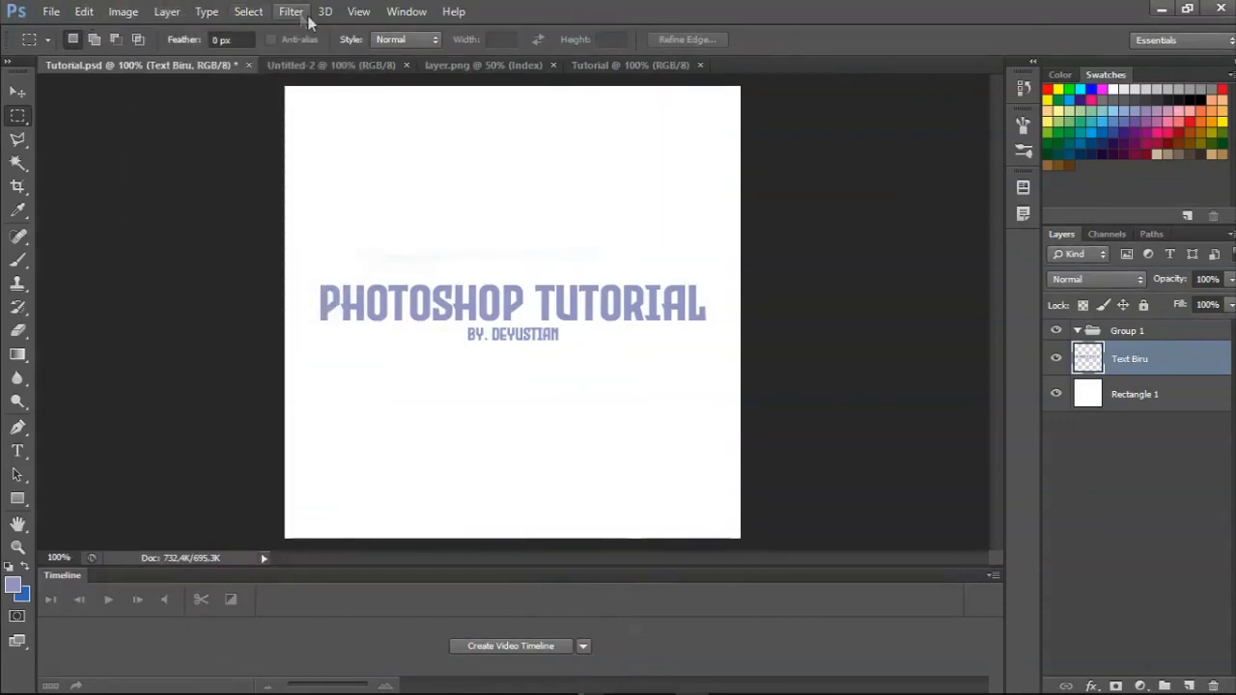
Show the Adjustments panel in the workspace and hide it again.
left_click(166, 11)
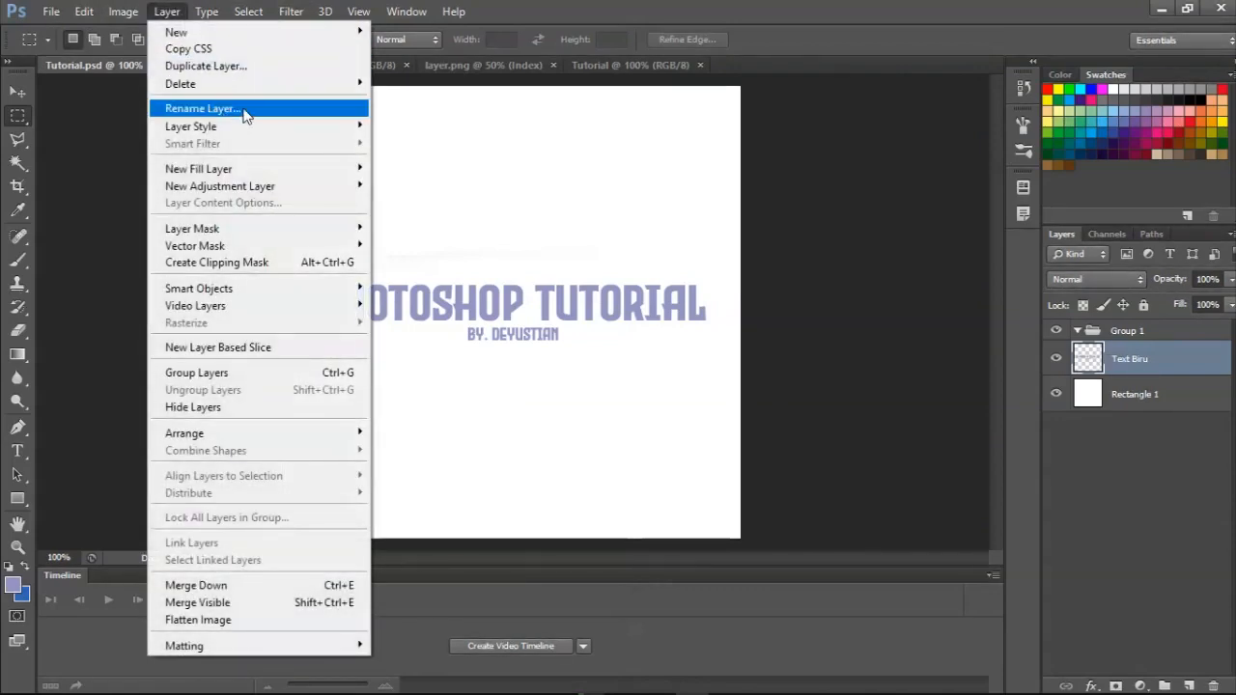
mouse_move(396, 10)
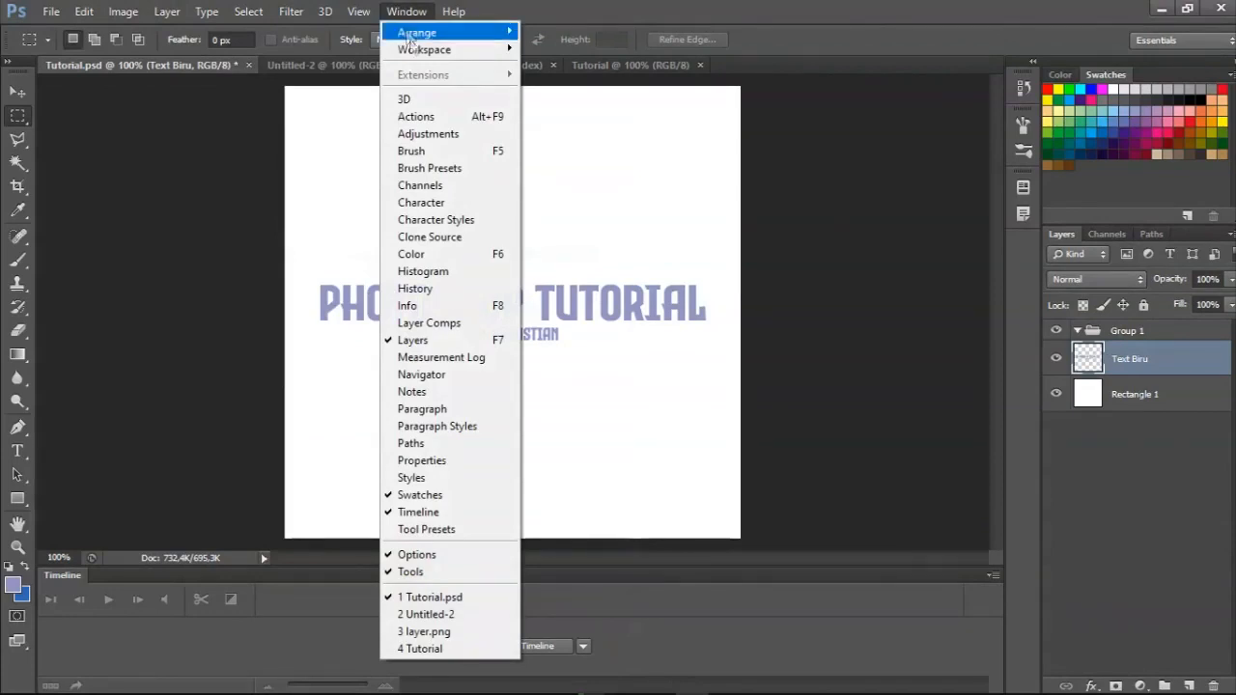
mouse_move(415, 51)
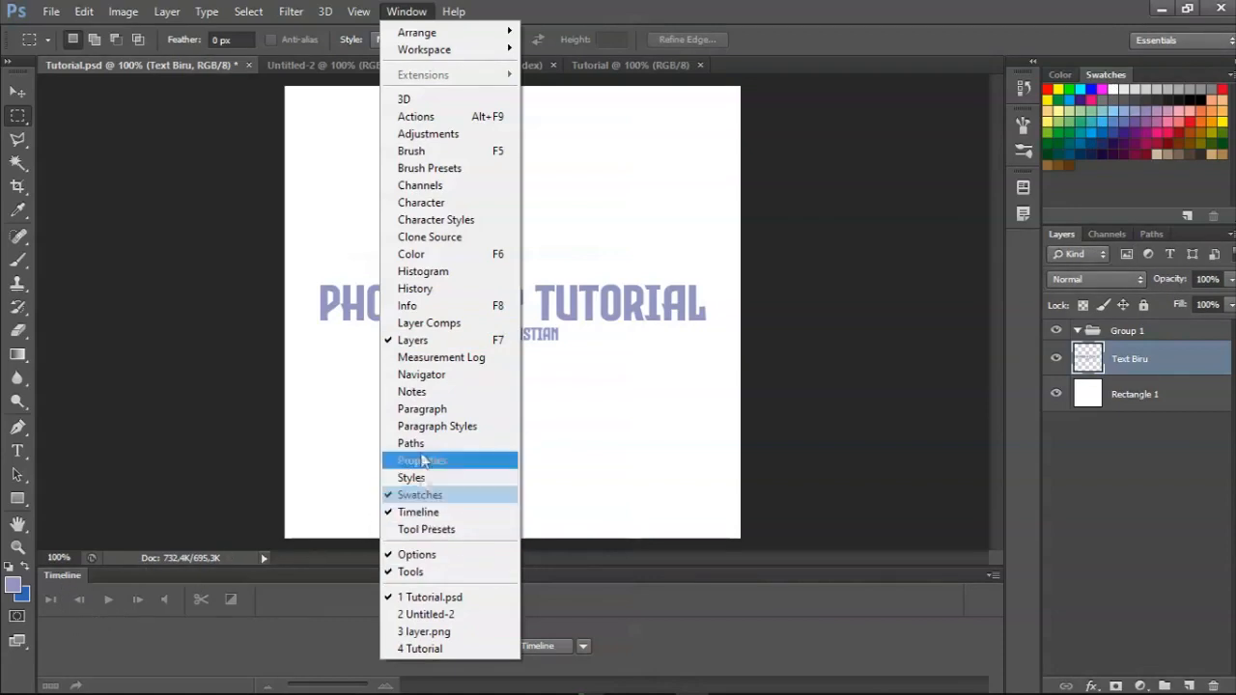
left_click(422, 135)
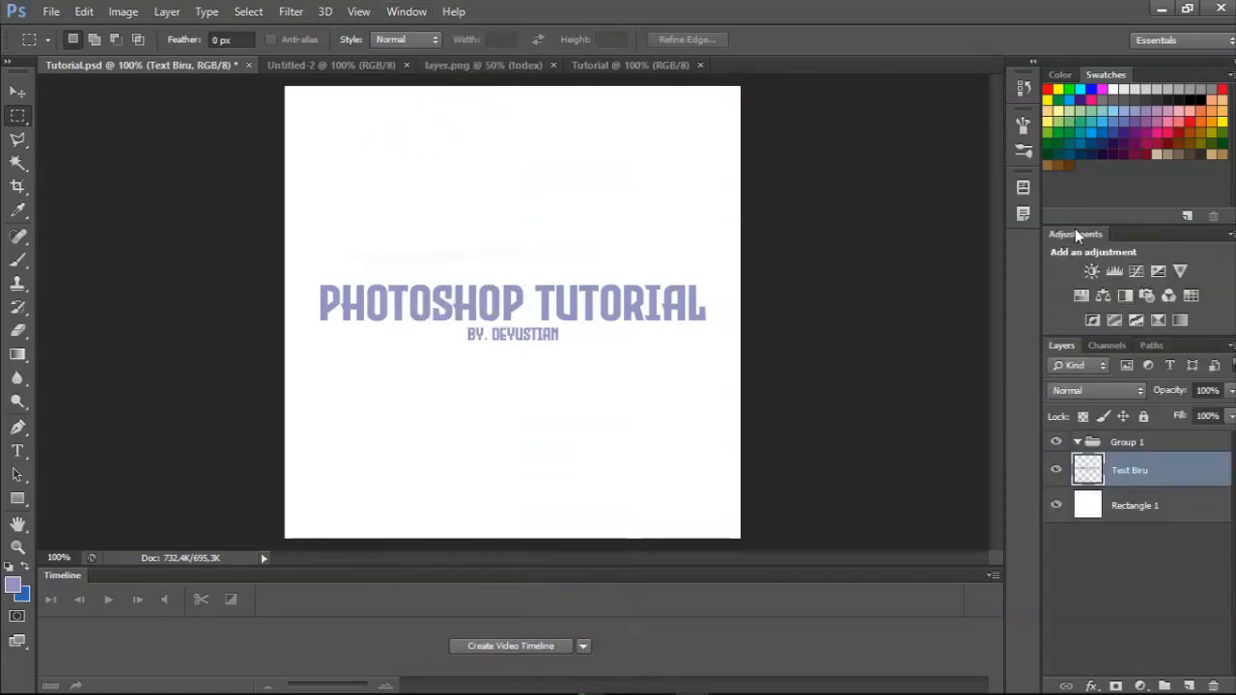
left_click(405, 11)
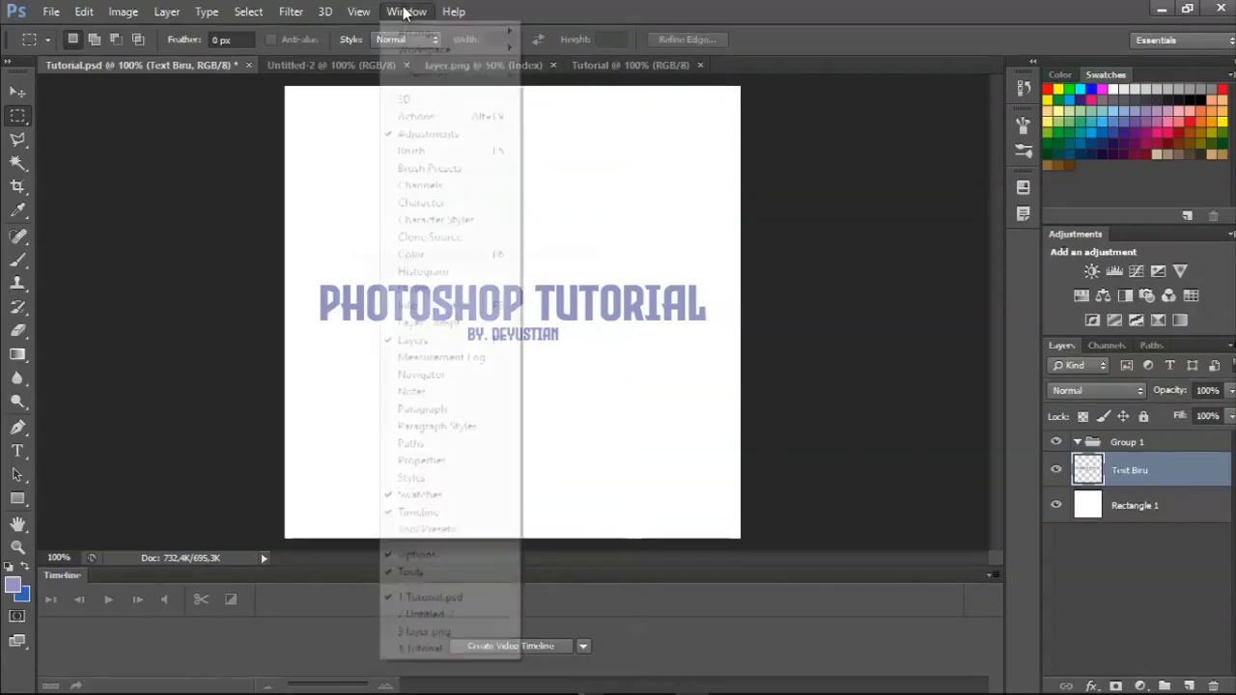
left_click(420, 133)
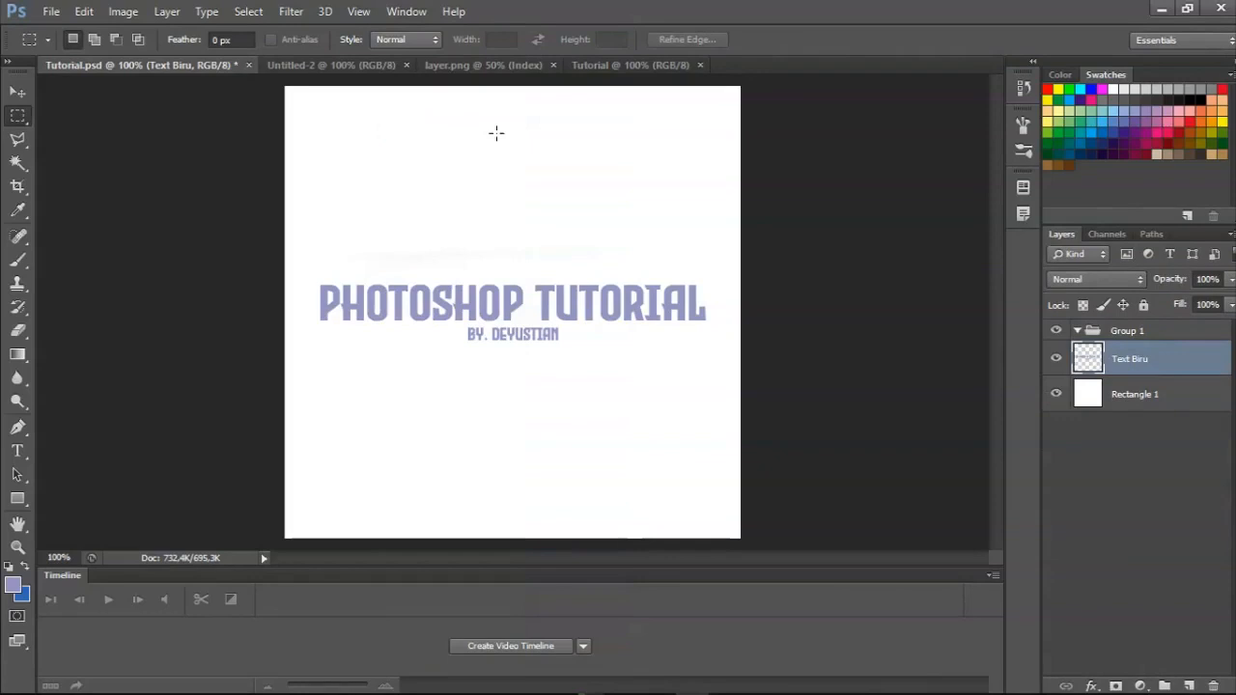
left_click(422, 10)
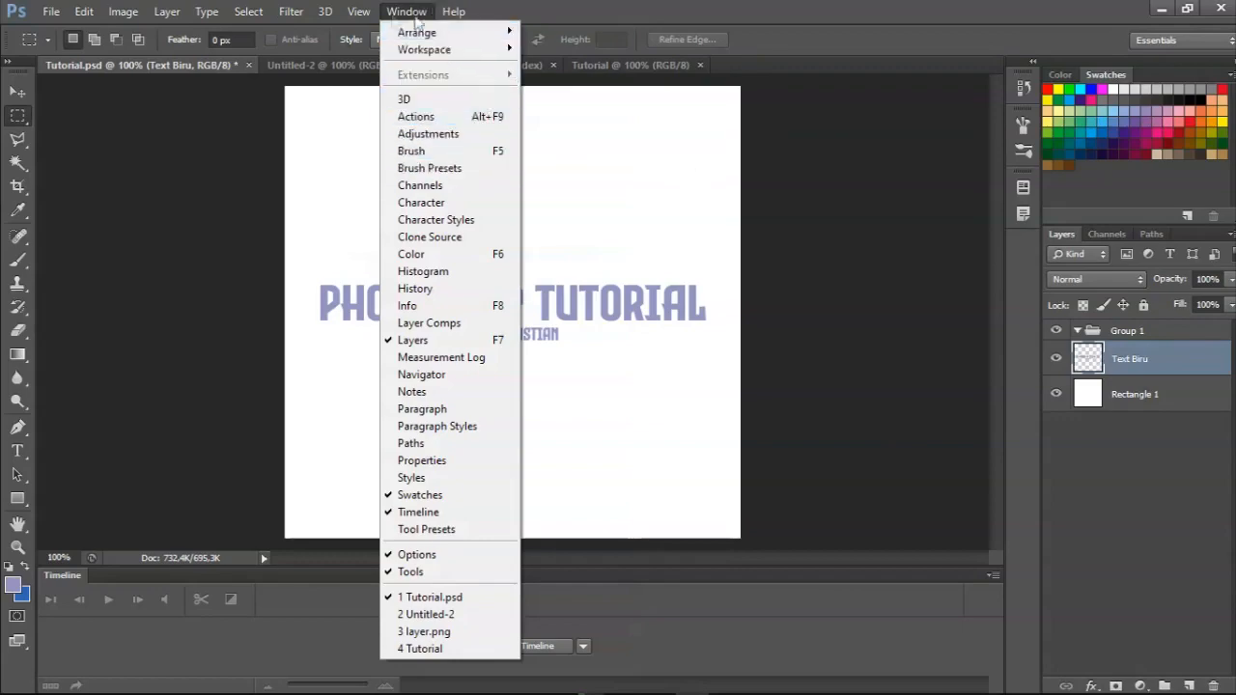
mouse_move(125, 10)
mouse_move(79, 10)
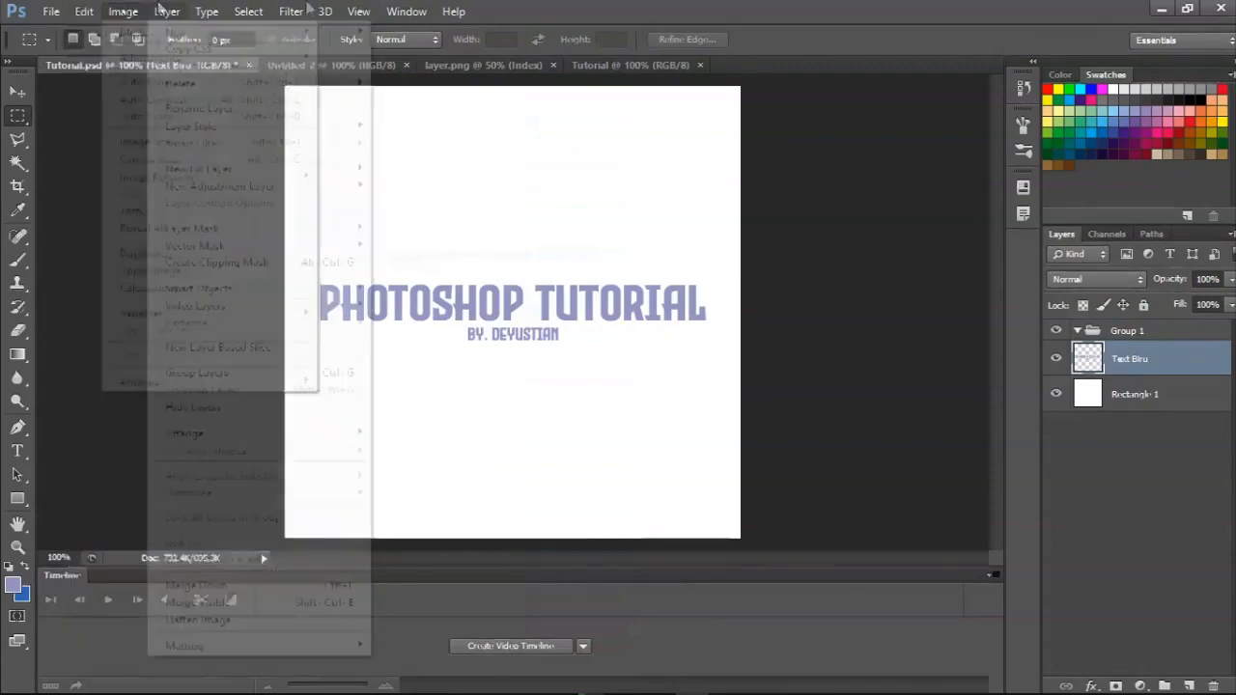
mouse_move(422, 10)
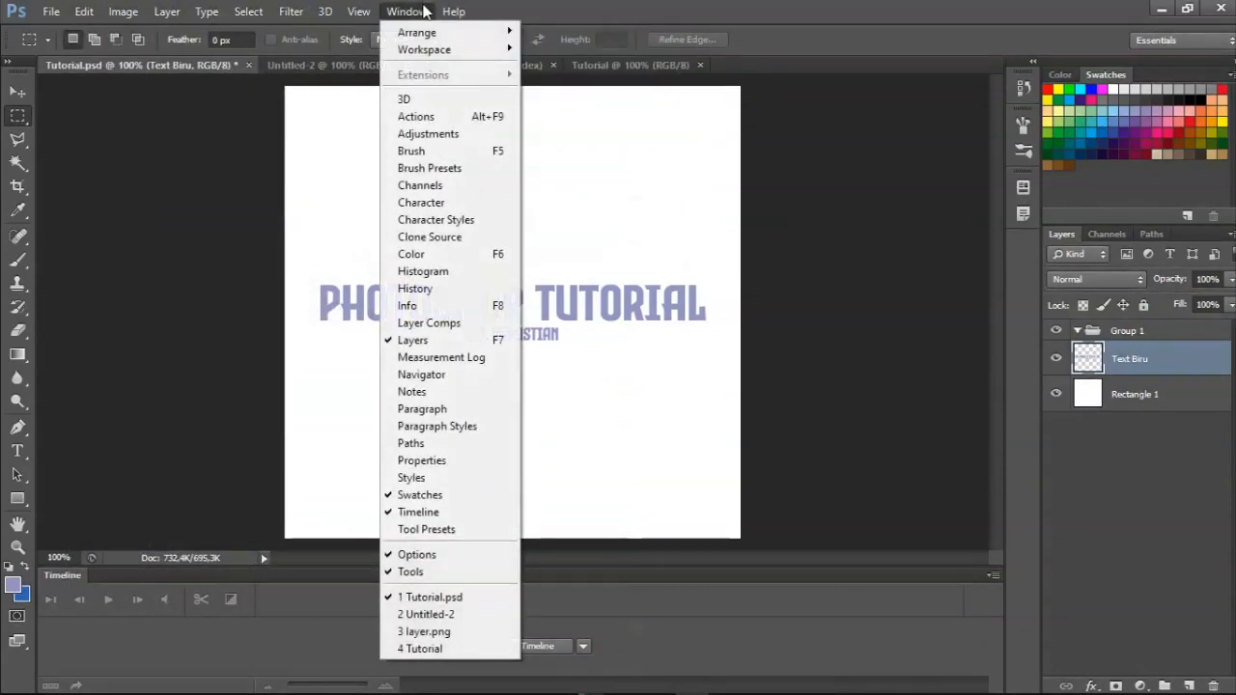
mouse_move(436, 32)
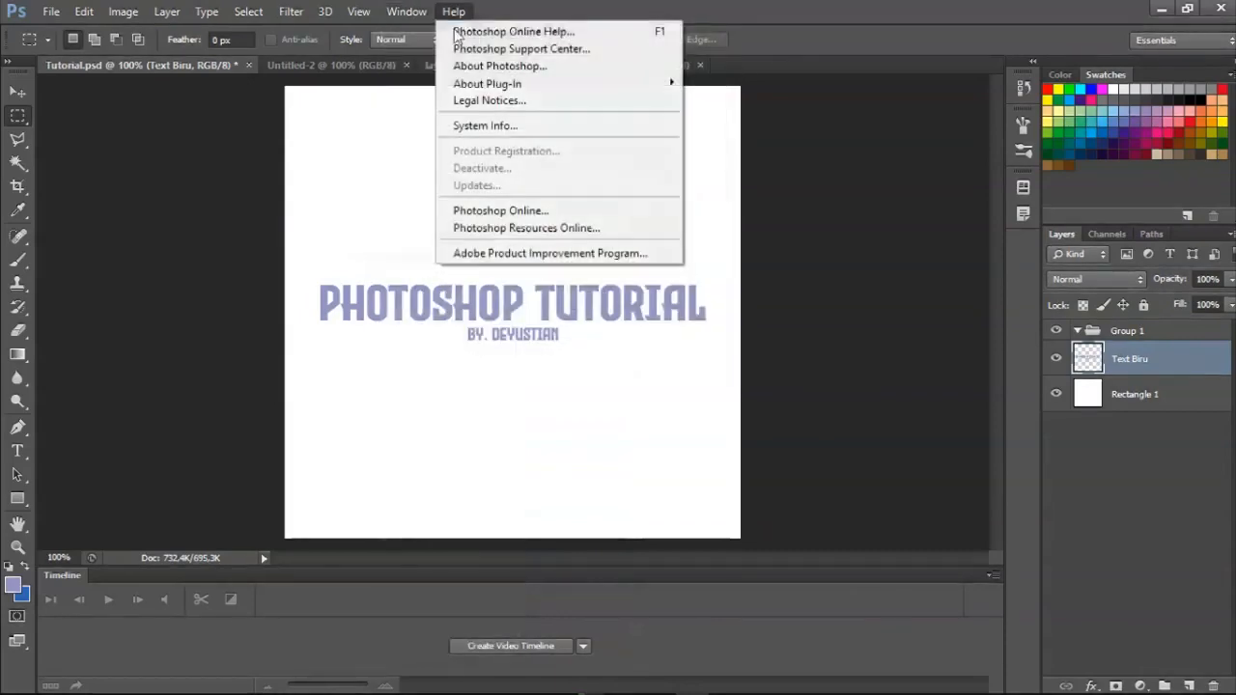
mouse_move(275, 19)
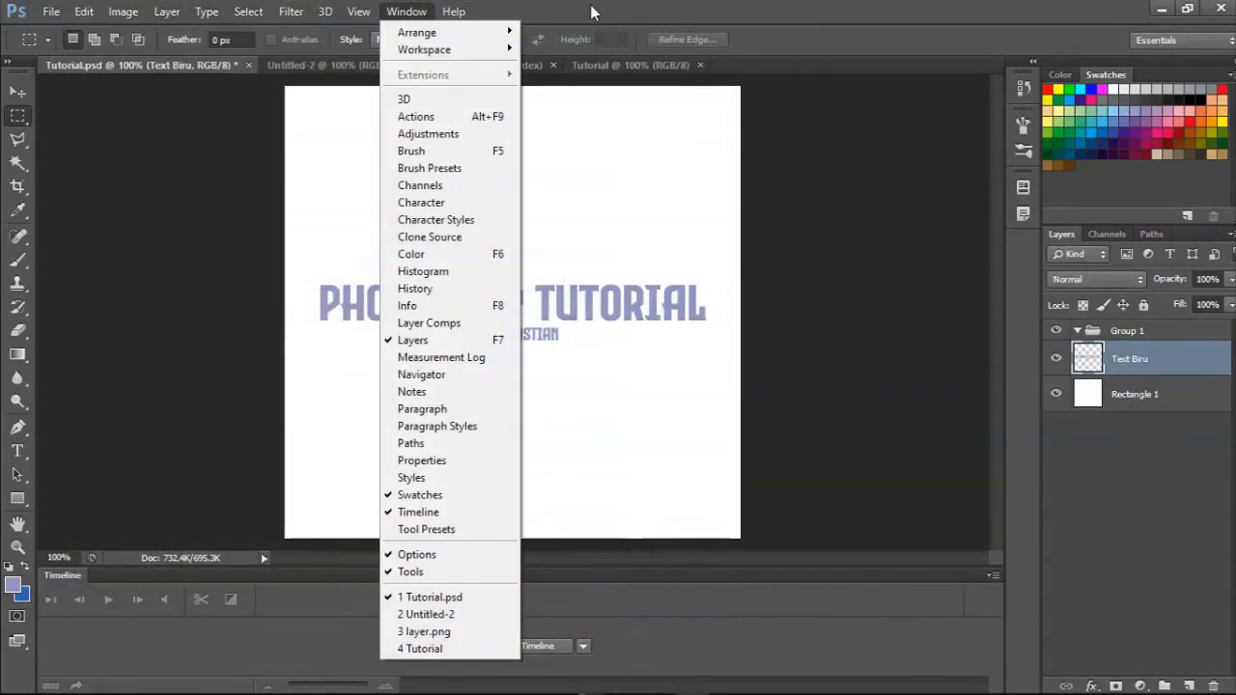
left_click(592, 12)
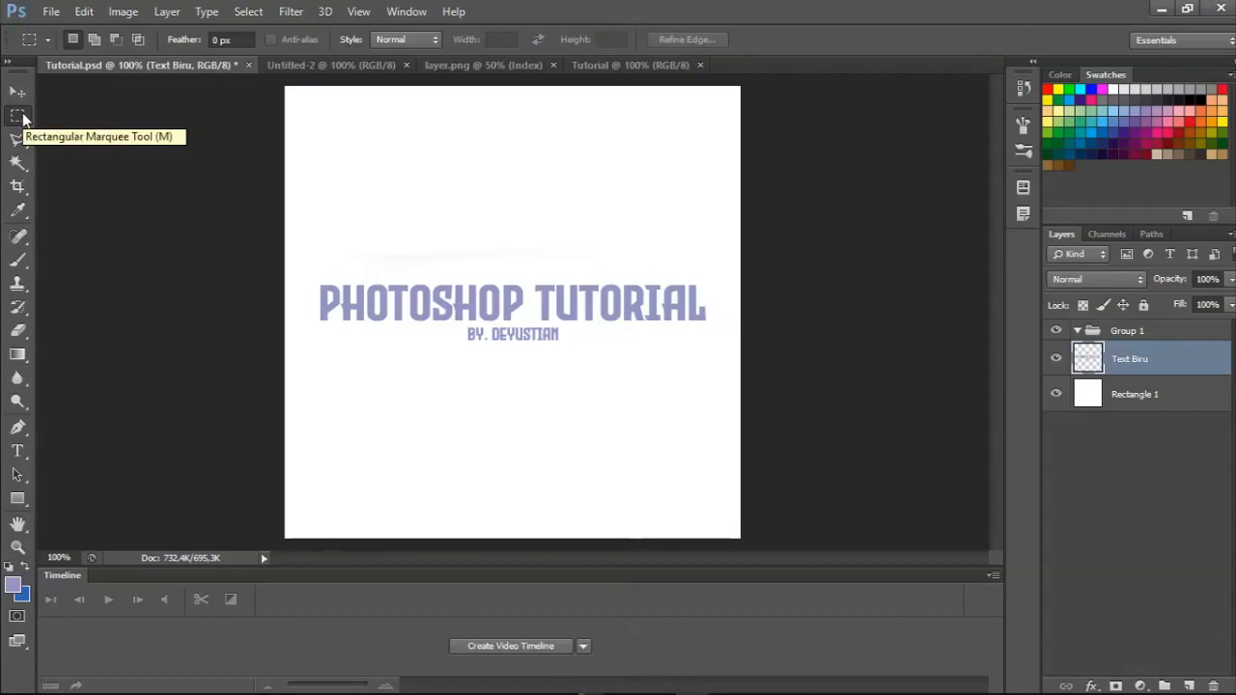
Switch from the Polygonal Lasso to the Lasso Tool and look through the marquee and lasso tool variants.
left_click_drag(22, 150, 41, 141)
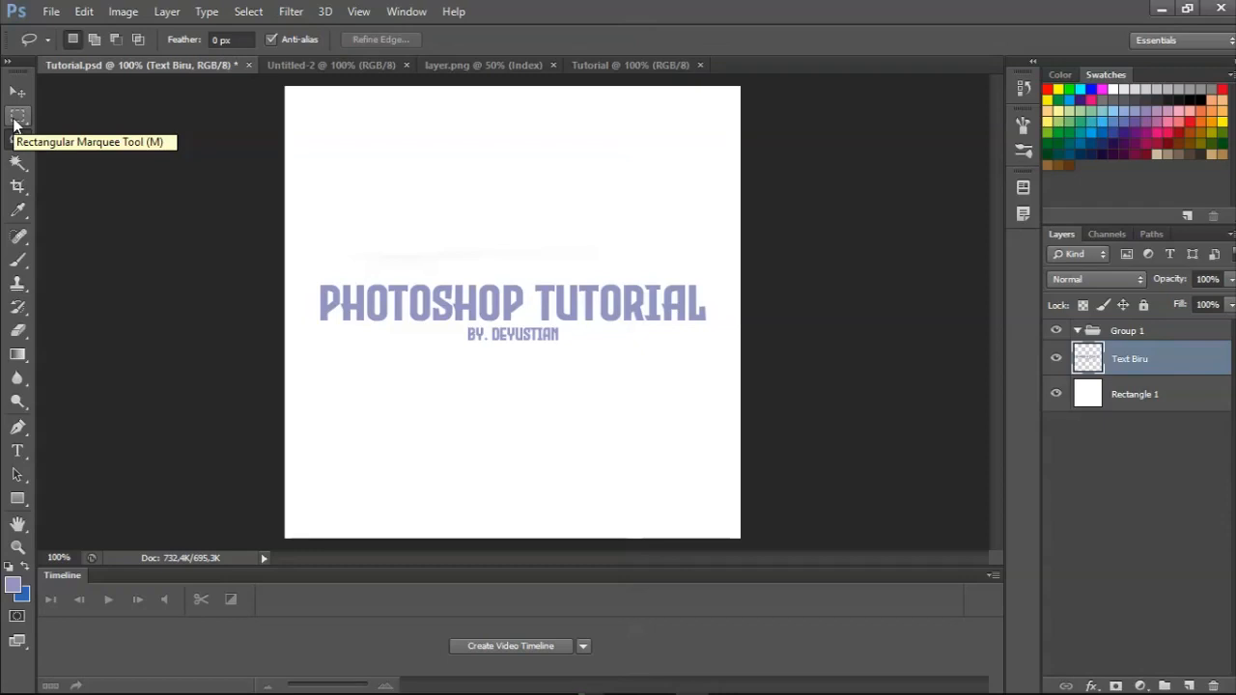
left_click(14, 120)
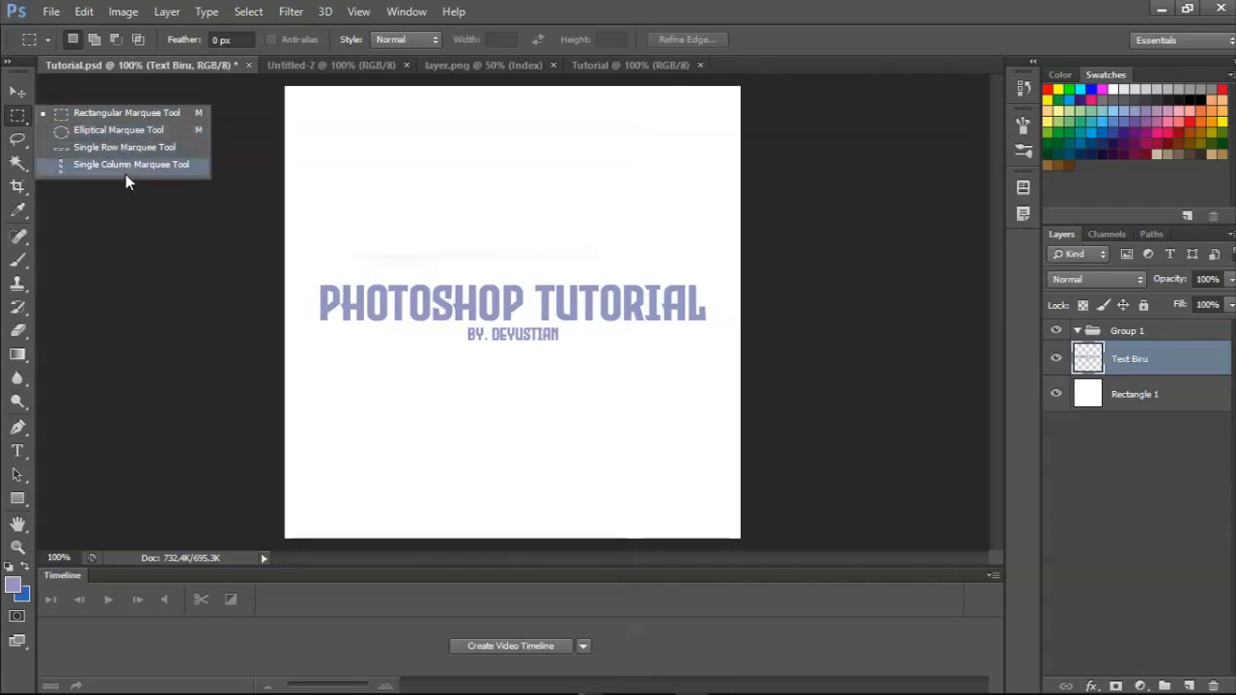
left_click(18, 141)
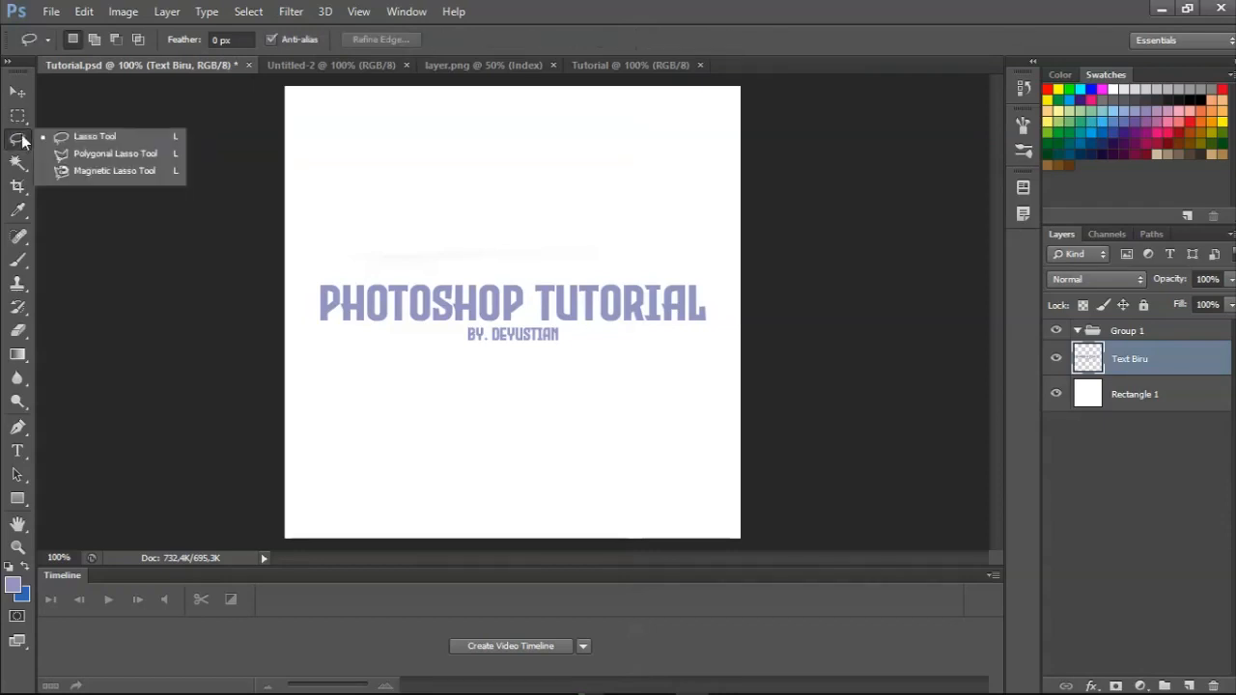
left_click(18, 164)
left_click(17, 137)
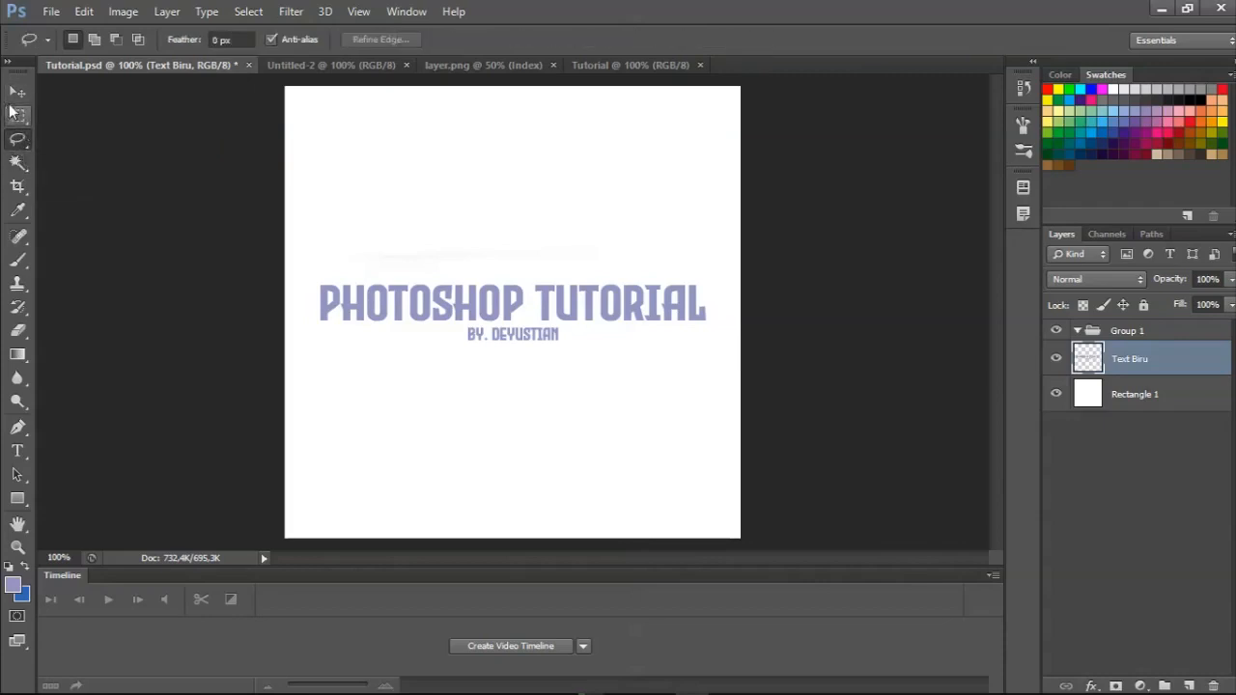
Move the Text Biru layer's title up near the upper edge of the canvas with the Move Tool.
left_click(15, 96)
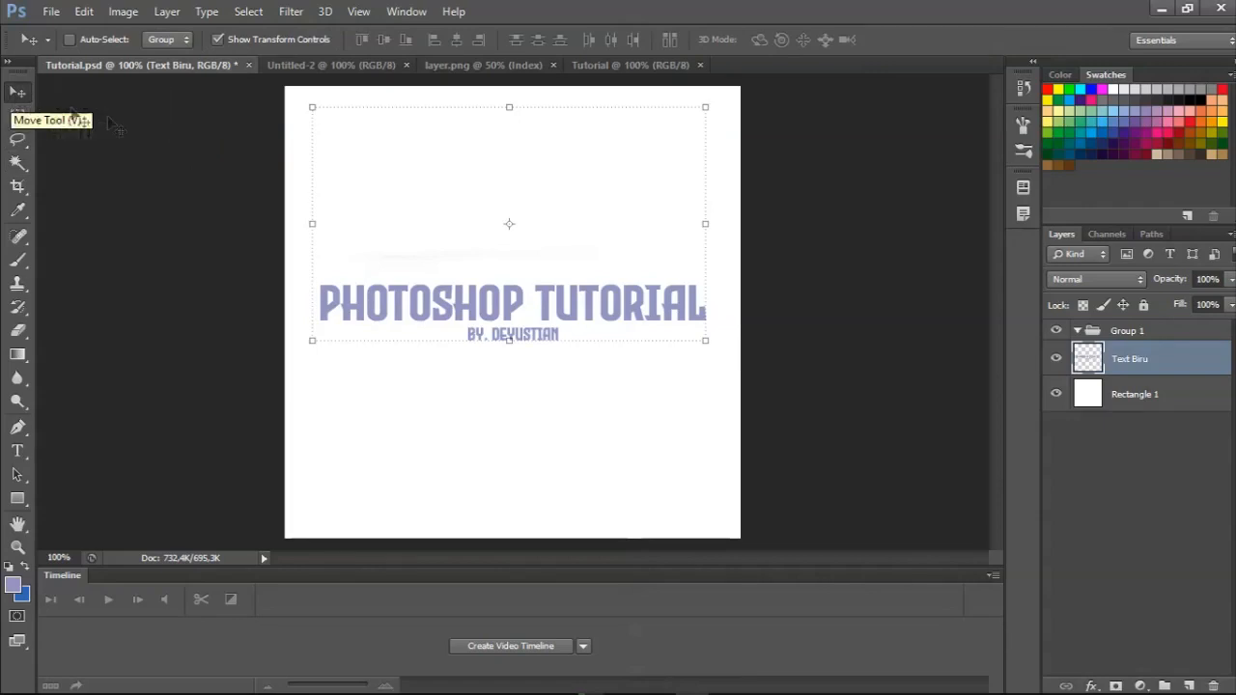
left_click(19, 115)
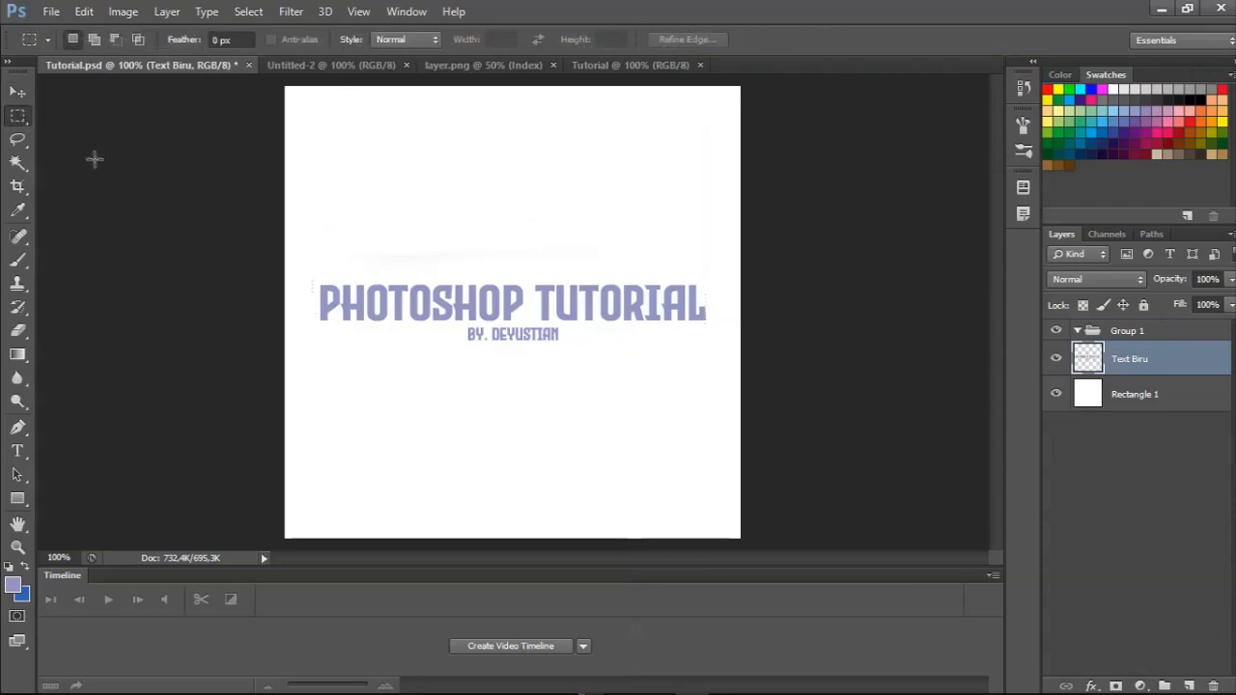
key("v")
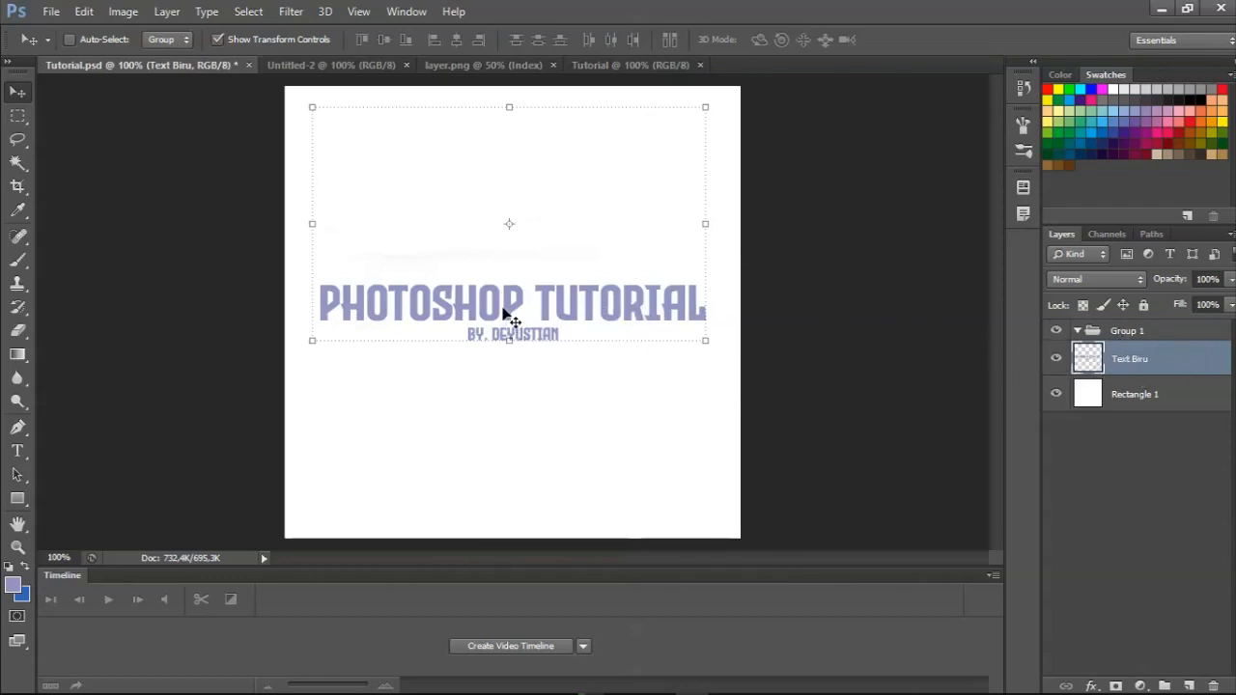
left_click_drag(503, 311, 538, 146)
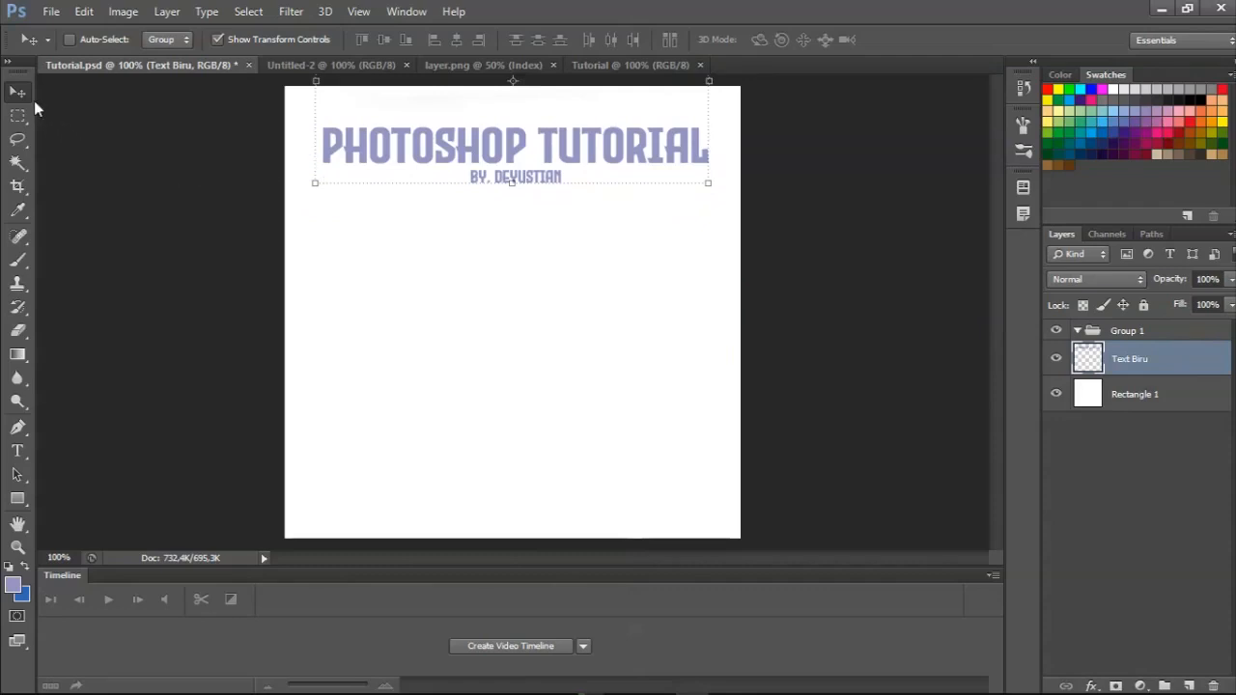
key("ctrl+a")
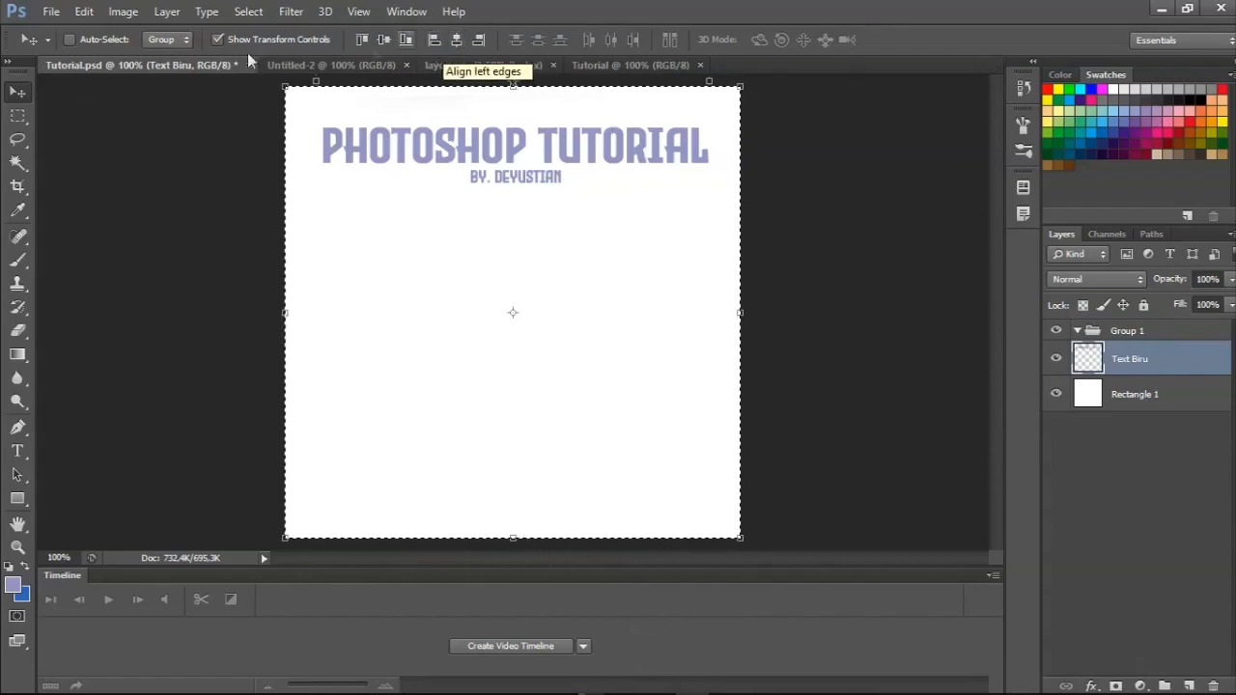
left_click(18, 115)
left_click(17, 91)
left_click(17, 115)
right_click(294, 196)
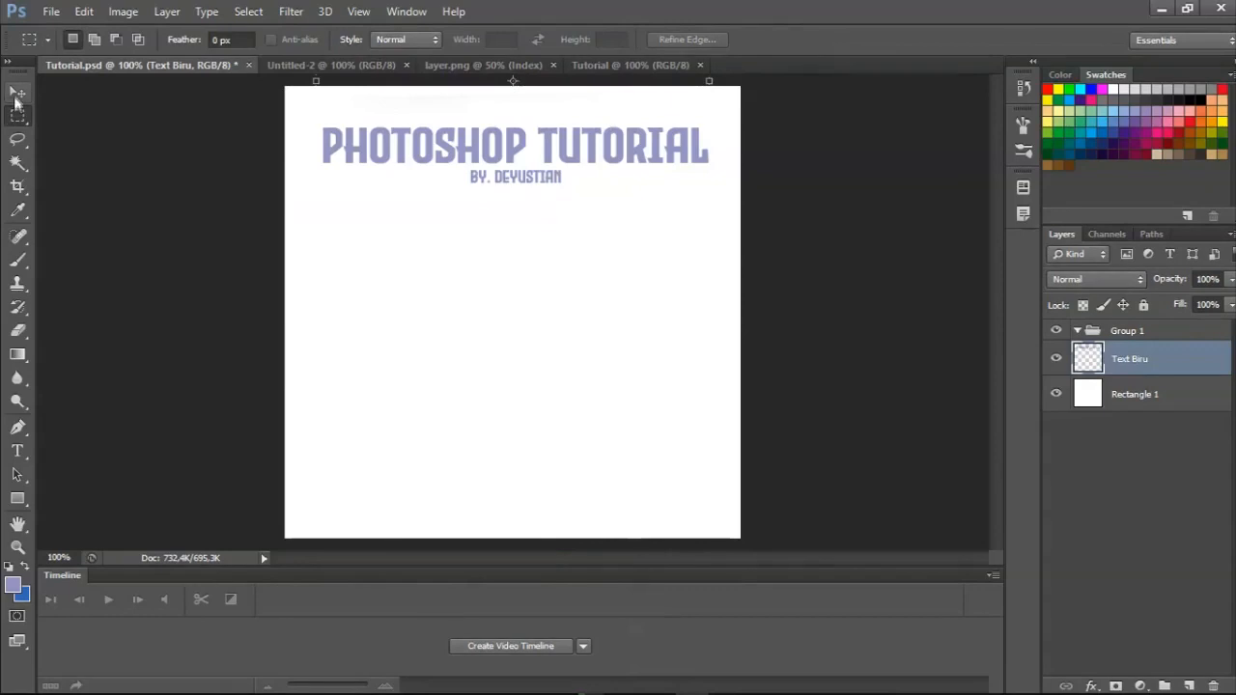
Align the Text Biru layer to the horizontal and vertical centers of the whole canvas, and clear the canvas selection.
left_click(17, 94)
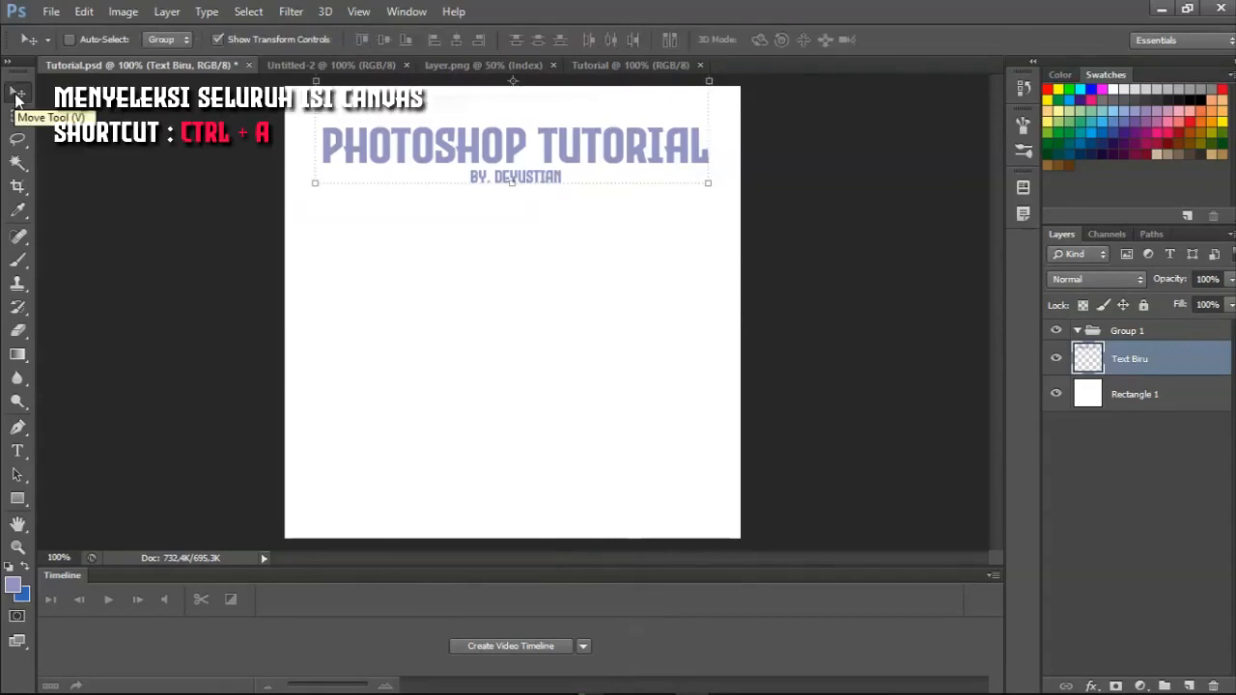
key("ctrl+a")
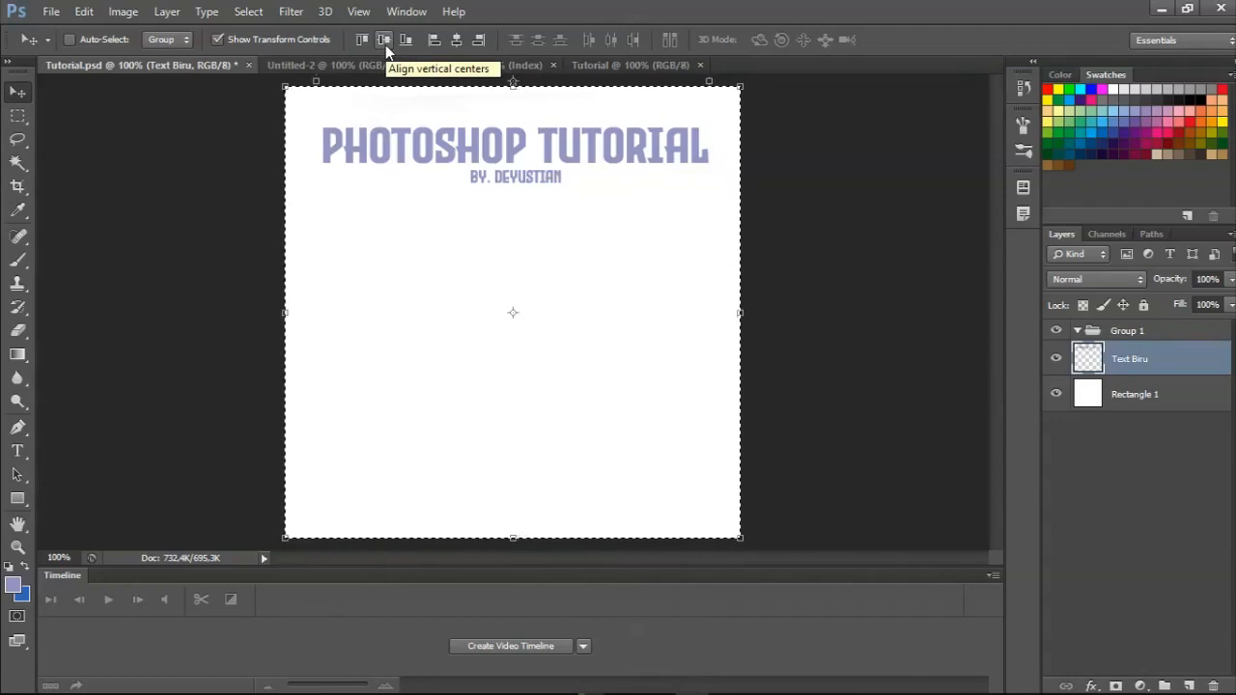
left_click(454, 40)
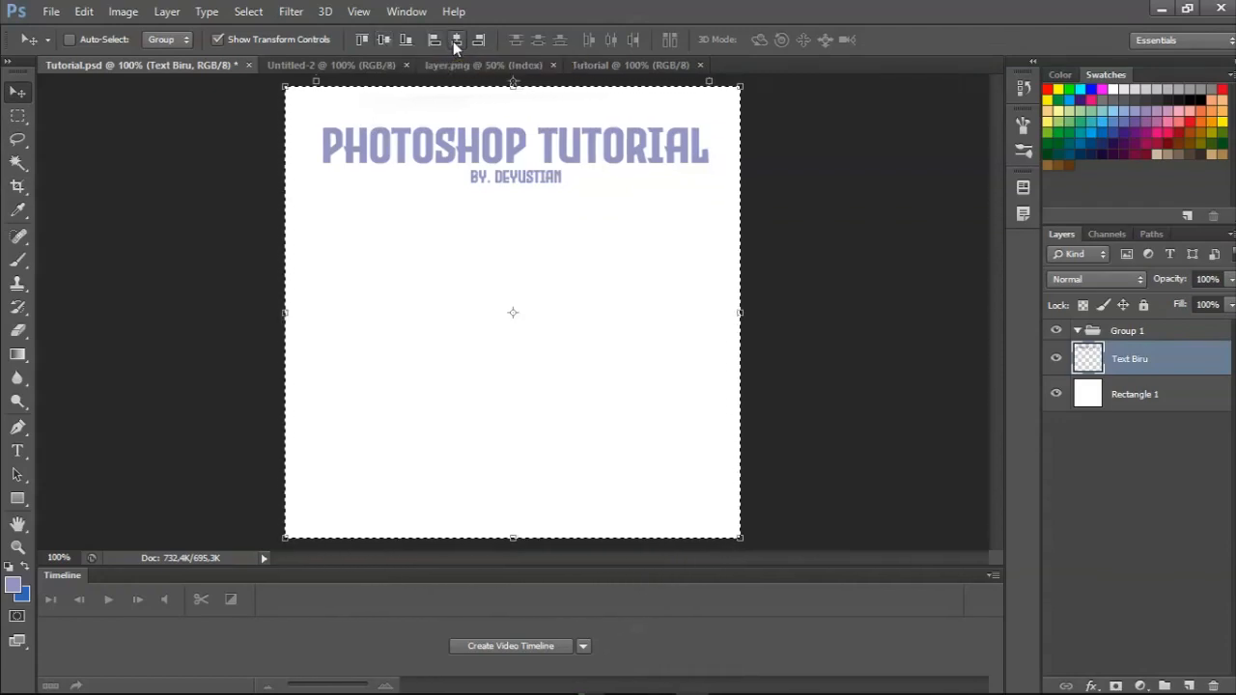
left_click(385, 43)
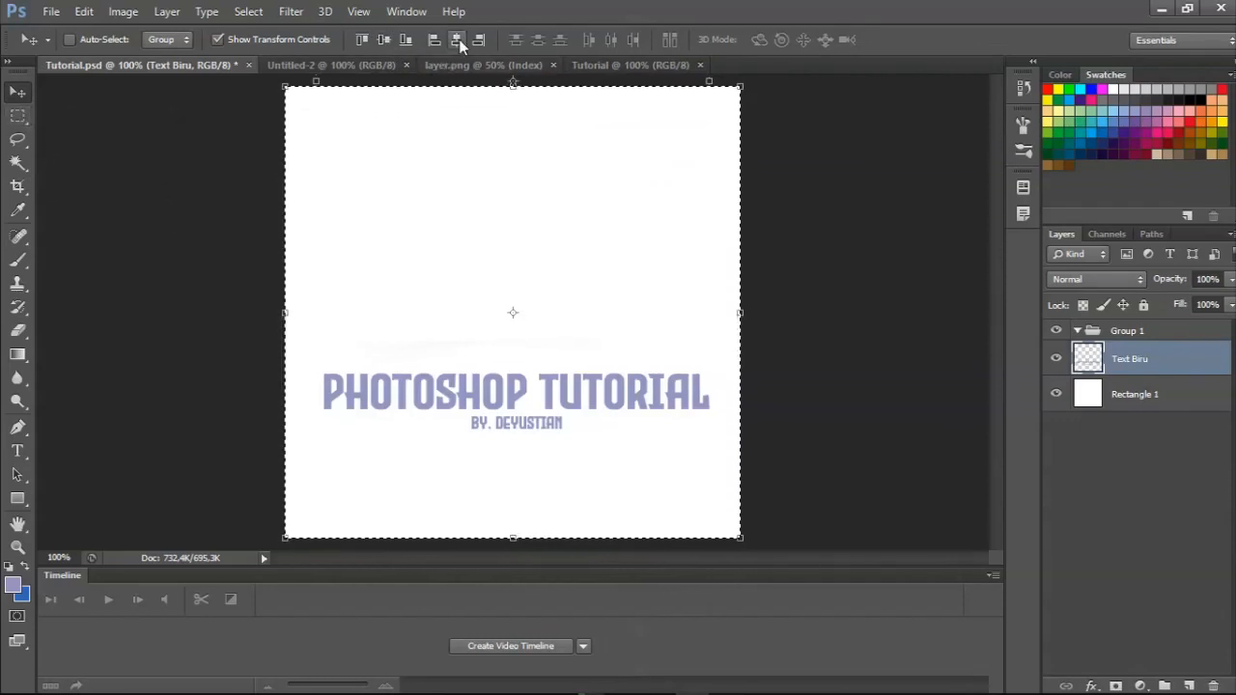
left_click(21, 119)
right_click(380, 195)
left_click(395, 203)
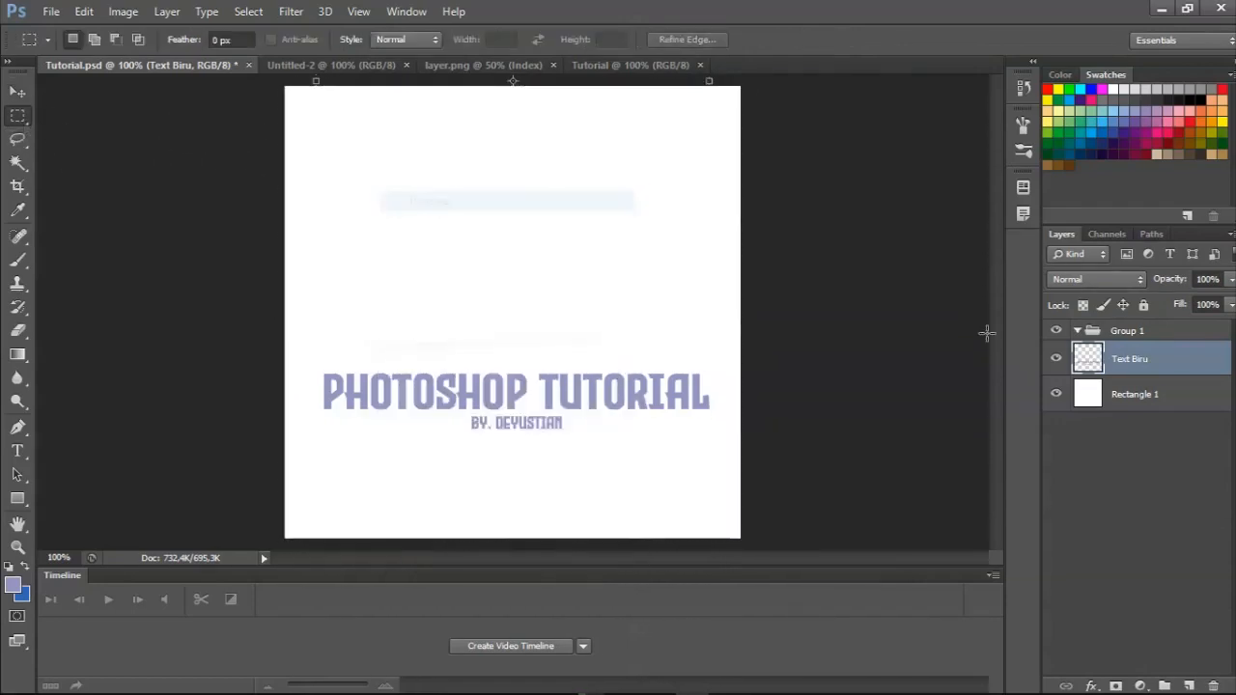
Select the Text Biru layer's pixels, shift them up slightly with Free Transform, and deselect.
right_click(1088, 360)
left_click(841, 317)
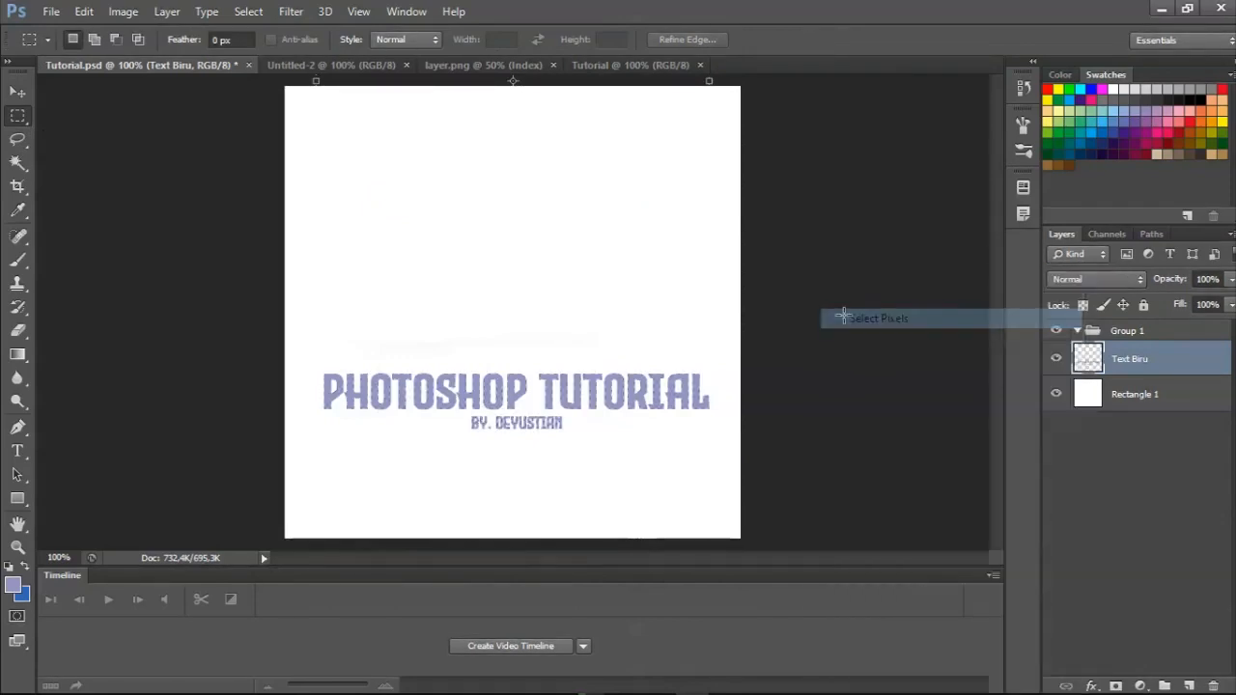
key("t")
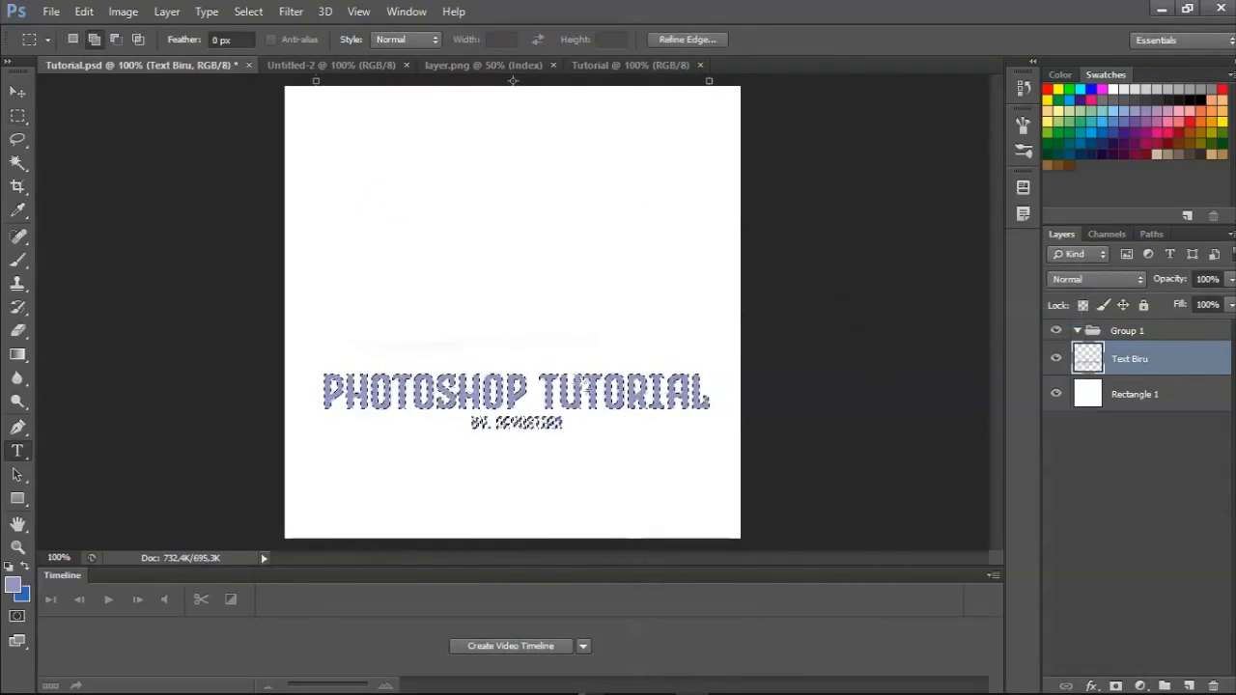
key("ctrl+t")
left_click_drag(582, 416, 582, 369)
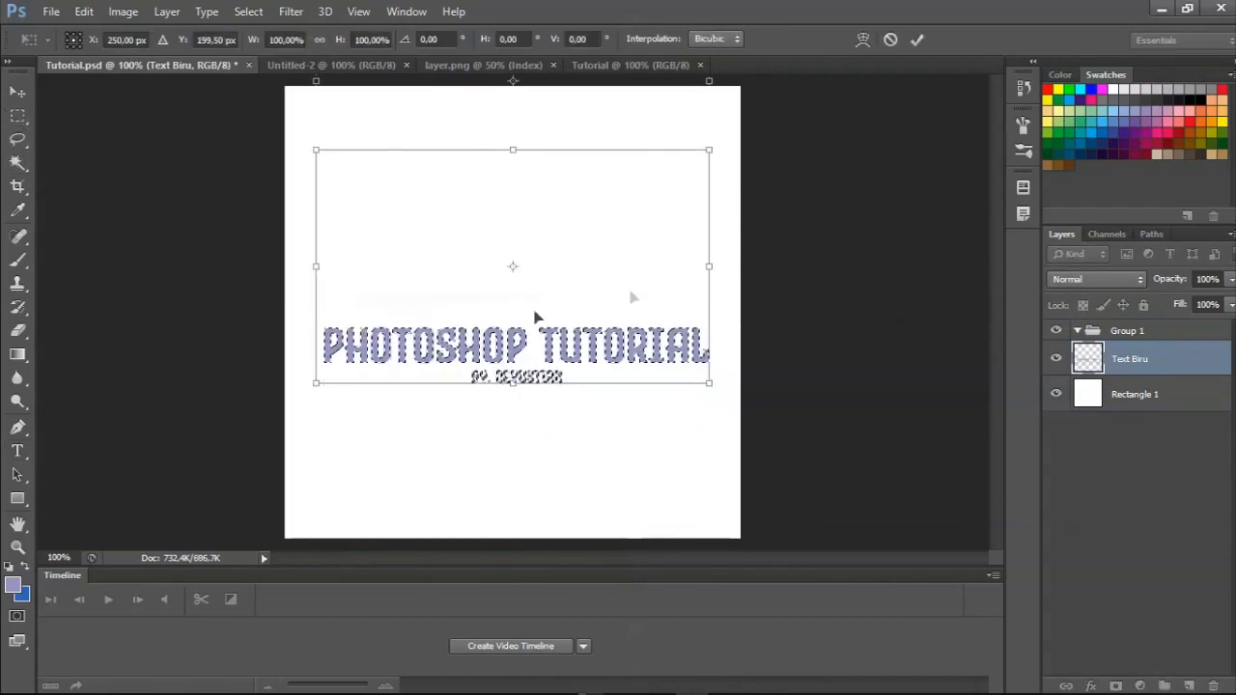
key("Return")
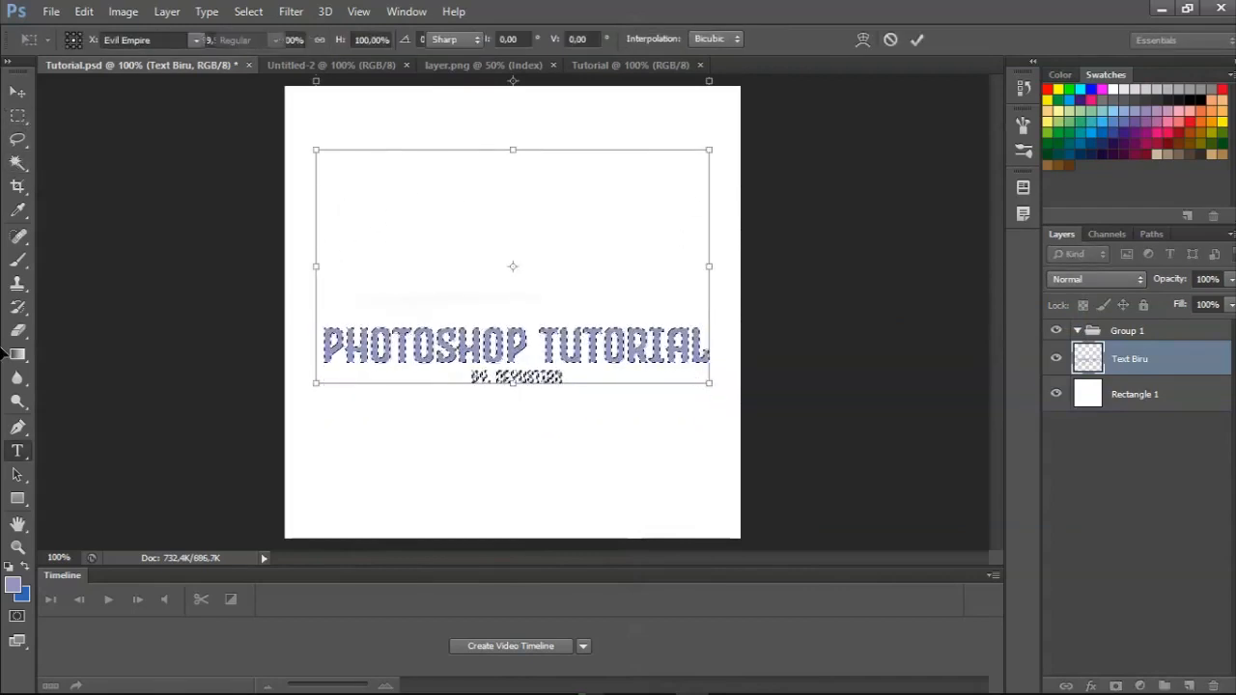
left_click(17, 116)
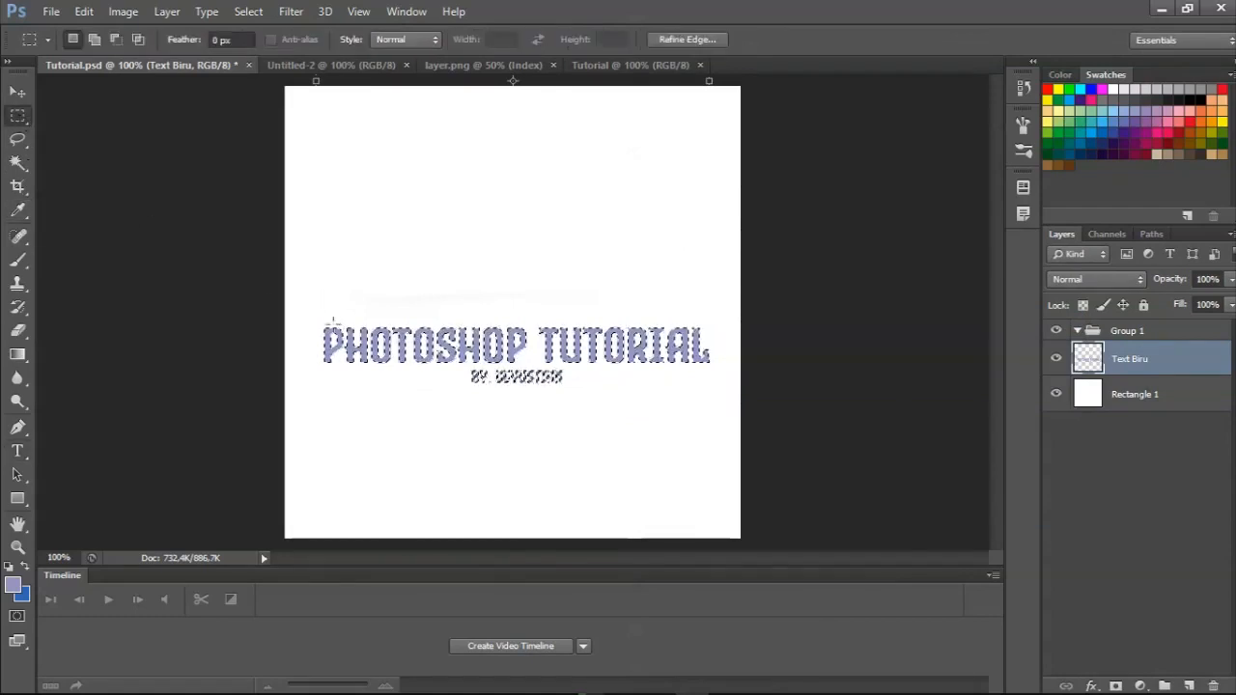
right_click(455, 196)
left_click(468, 204)
Draw a rectangular marquee tightly around both text lines and invert the selection.
left_click_drag(319, 318, 715, 395)
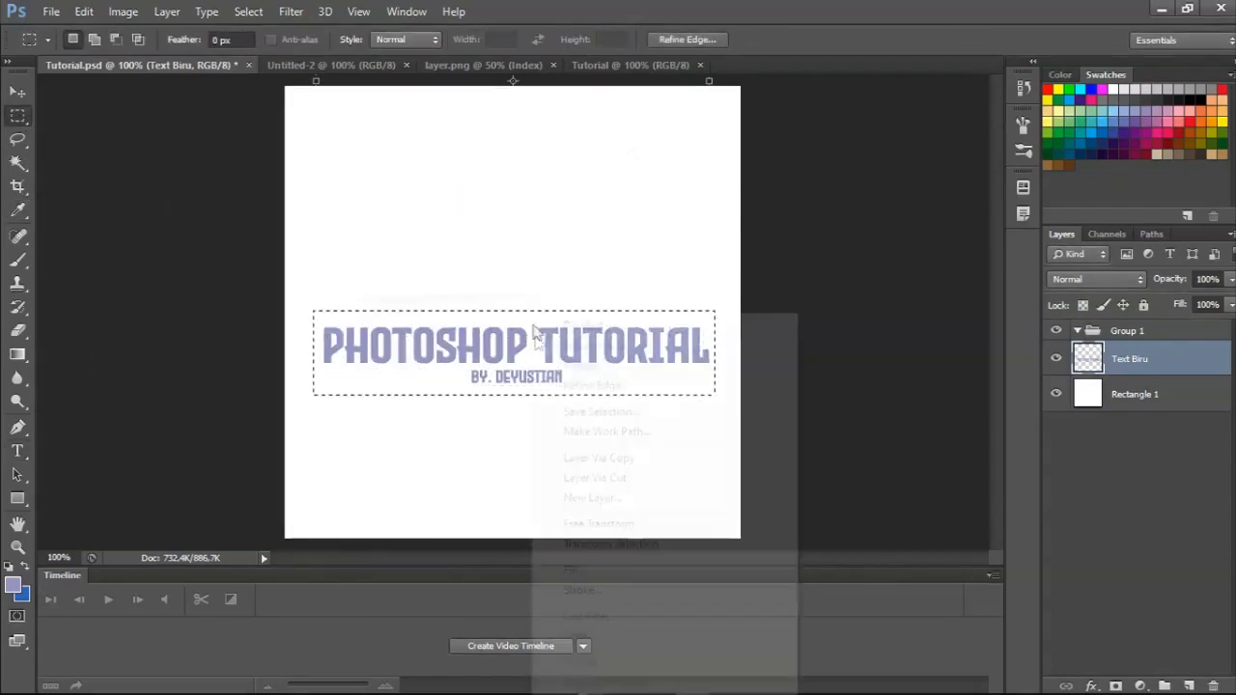
right_click(526, 314)
left_click(555, 344)
Erase the faint stray marks outside the text on the Text Biru layer with a 349-pixel Eraser, and deselect.
left_click(17, 331)
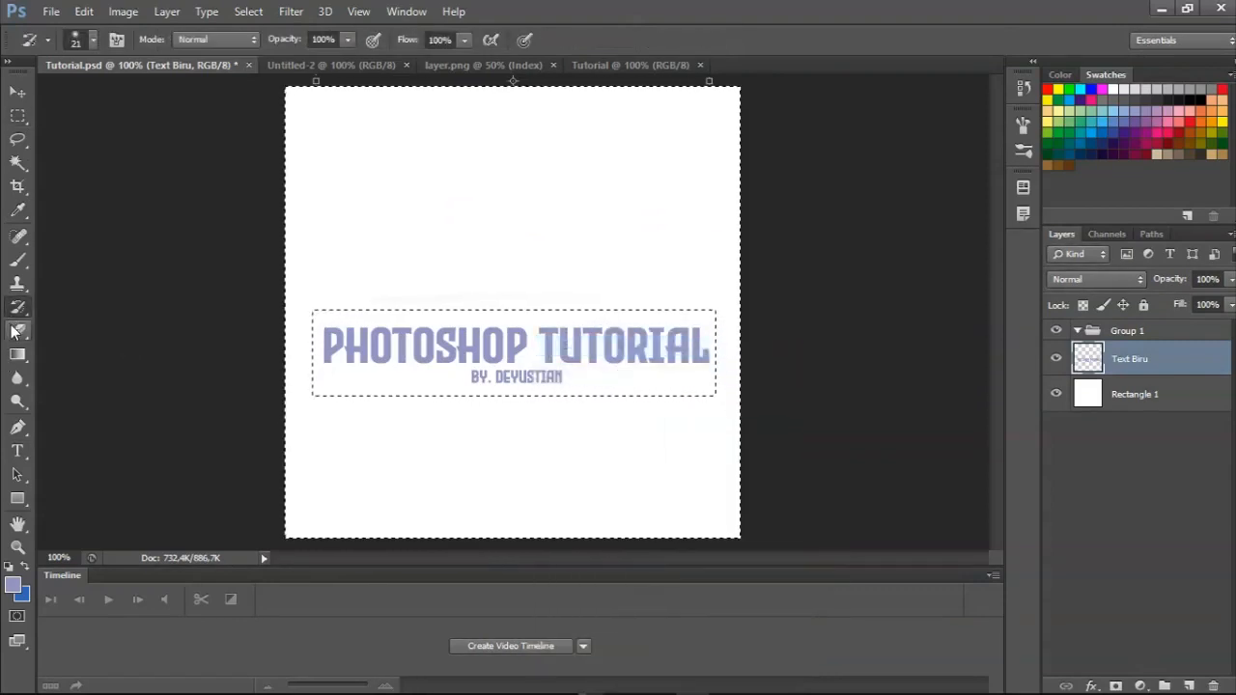
left_click(93, 39)
left_click(140, 96)
left_click(411, 230)
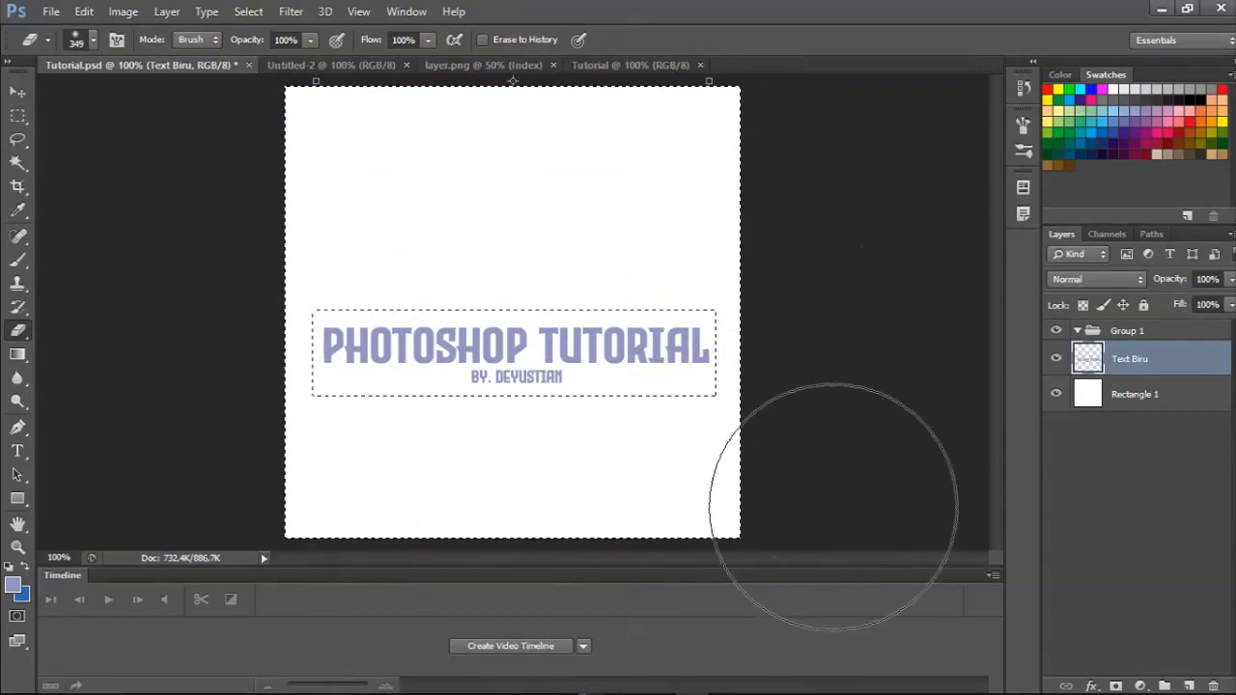
left_click(18, 116)
right_click(518, 189)
left_click(568, 200)
Select the Text Biru layer's pixels to check for leftover marks, and deselect.
right_click(1088, 358)
left_click(877, 319)
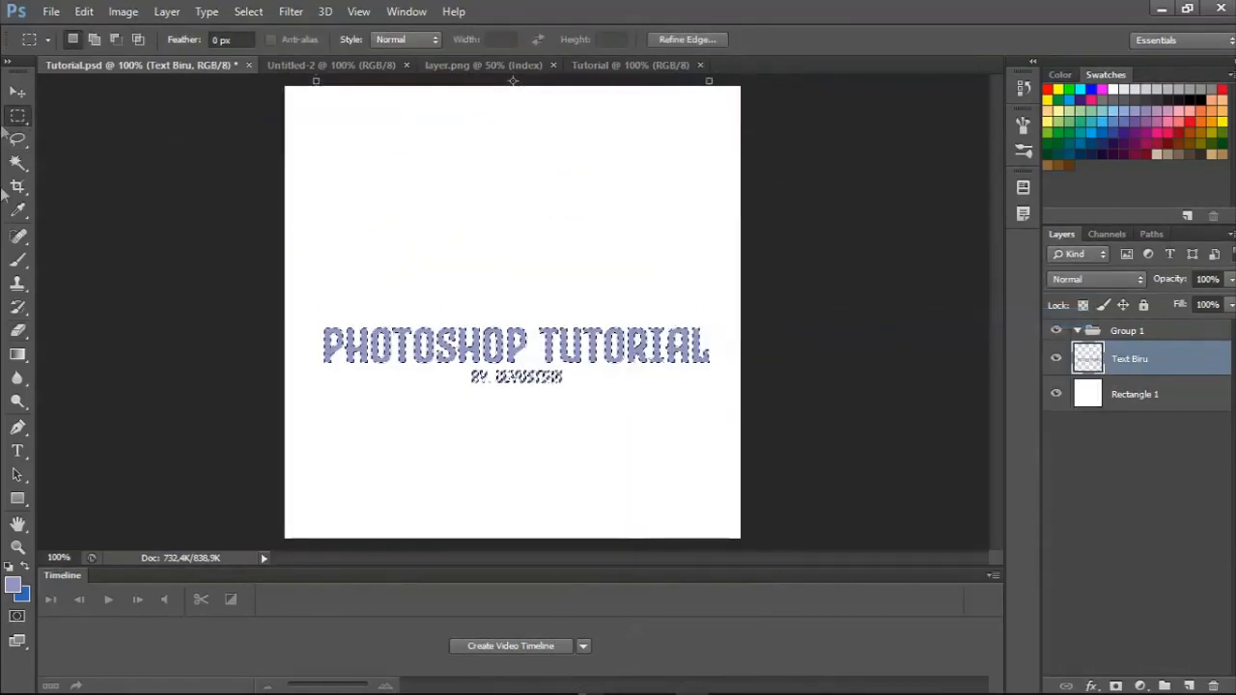
right_click(468, 214)
left_click(518, 226)
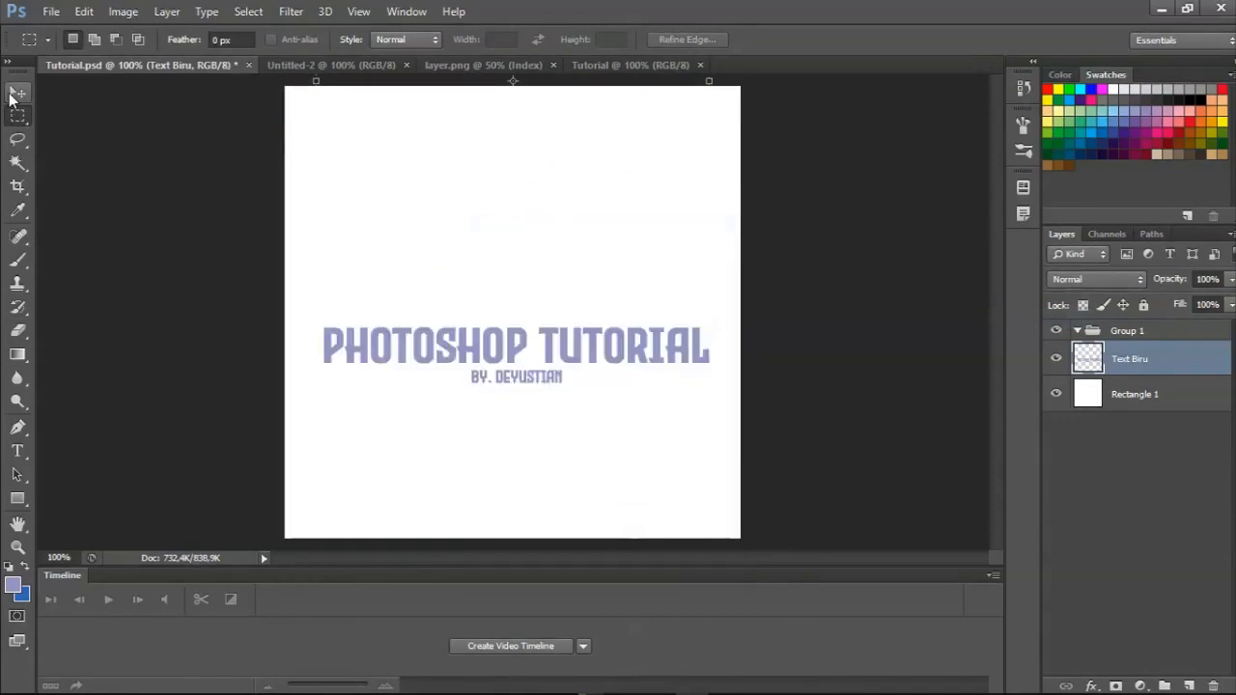
Select the entire canvas, center the cleaned Text Biru layer on it horizontally and vertically, and deselect.
left_click(12, 97)
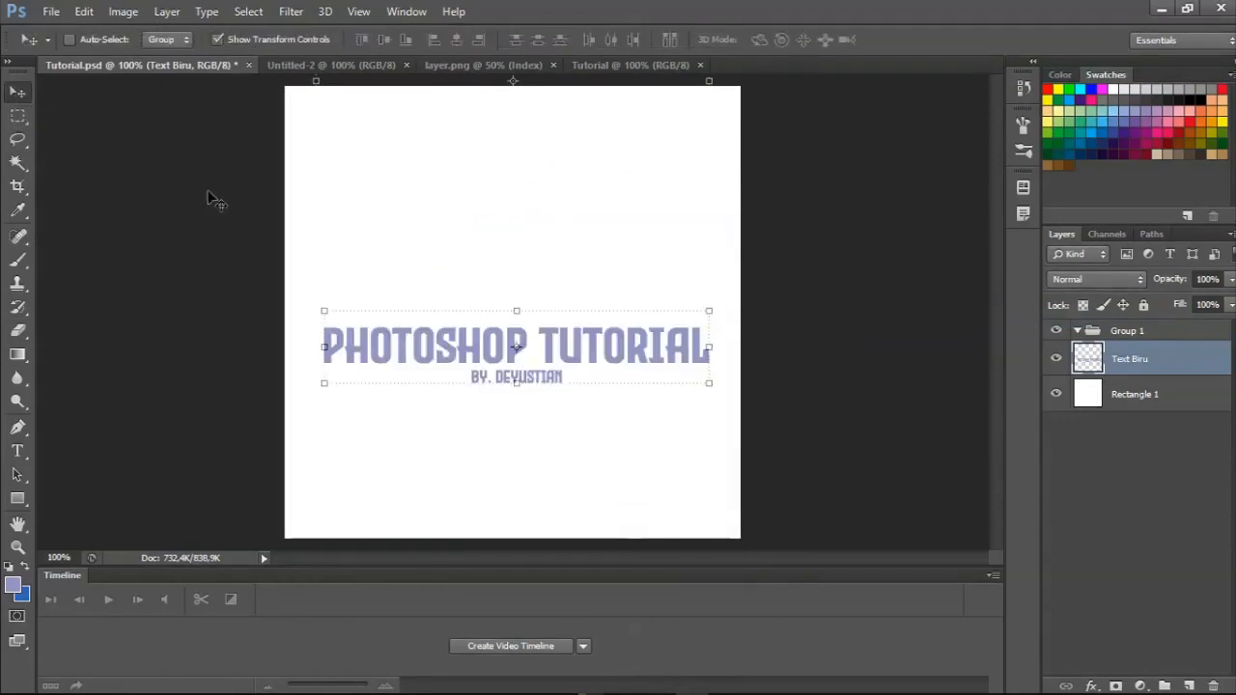
key("ctrl+a")
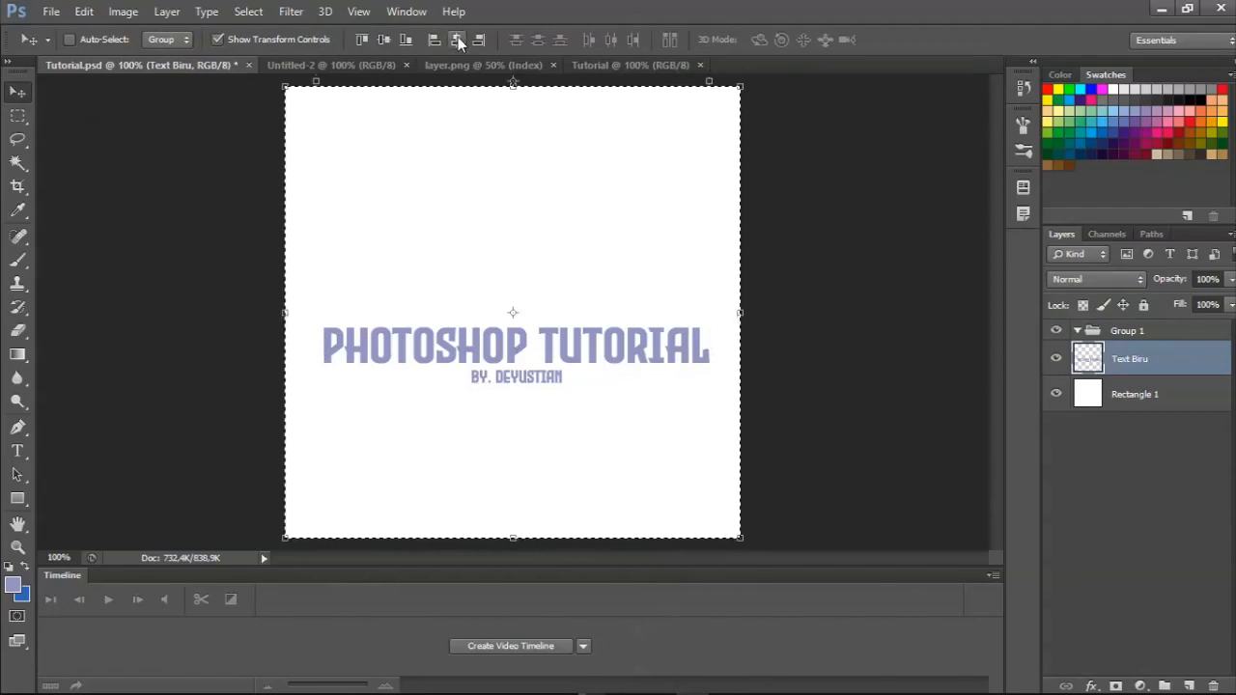
left_click(460, 42)
left_click(383, 40)
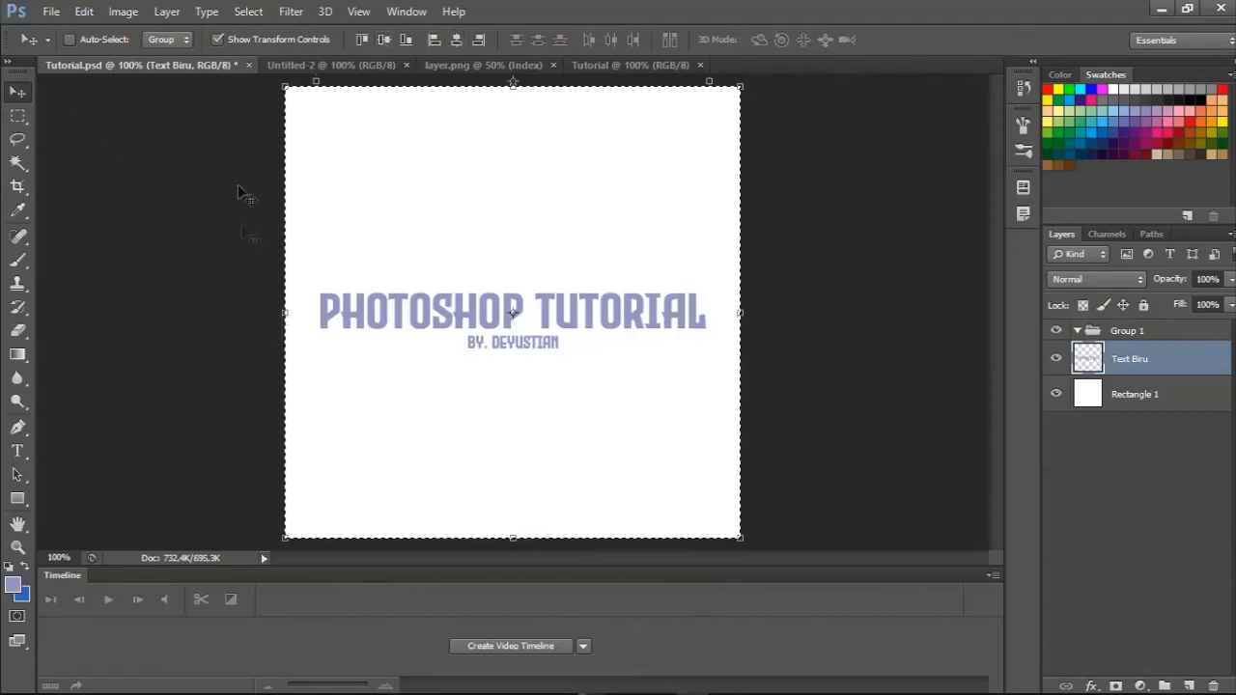
left_click(17, 116)
right_click(393, 152)
left_click(405, 158)
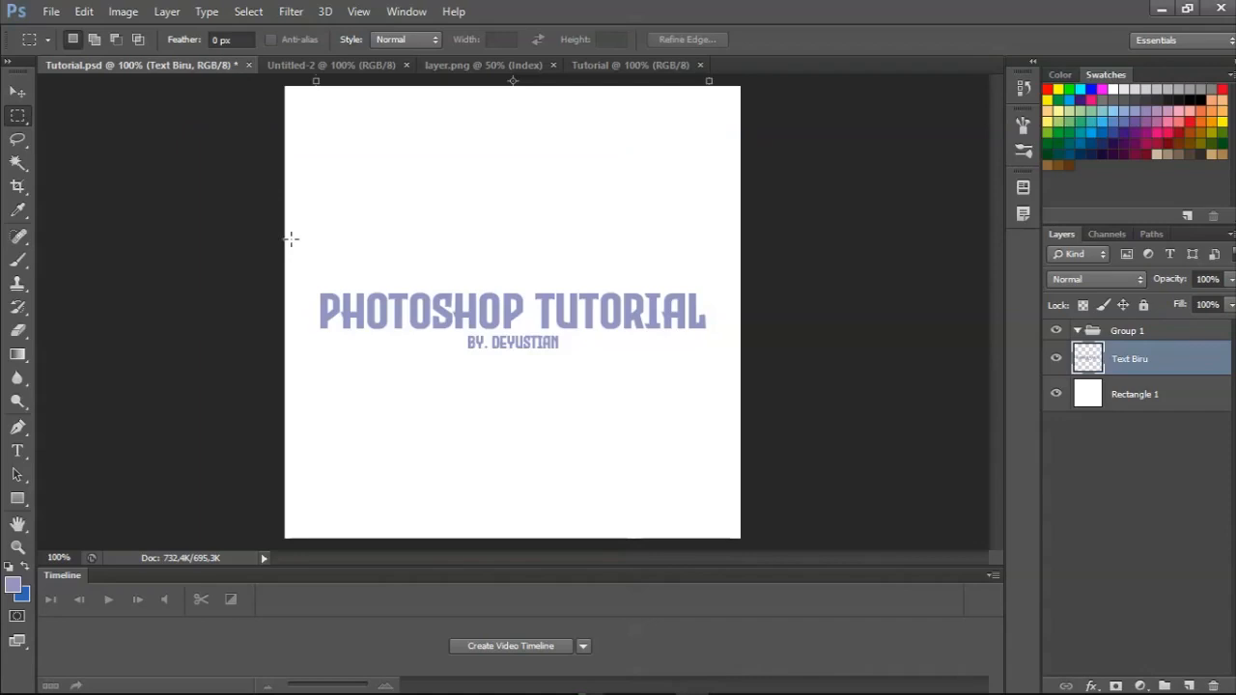
Draw a wide rectangular marquee around both text lines, and deselect.
left_click_drag(292, 242, 726, 417)
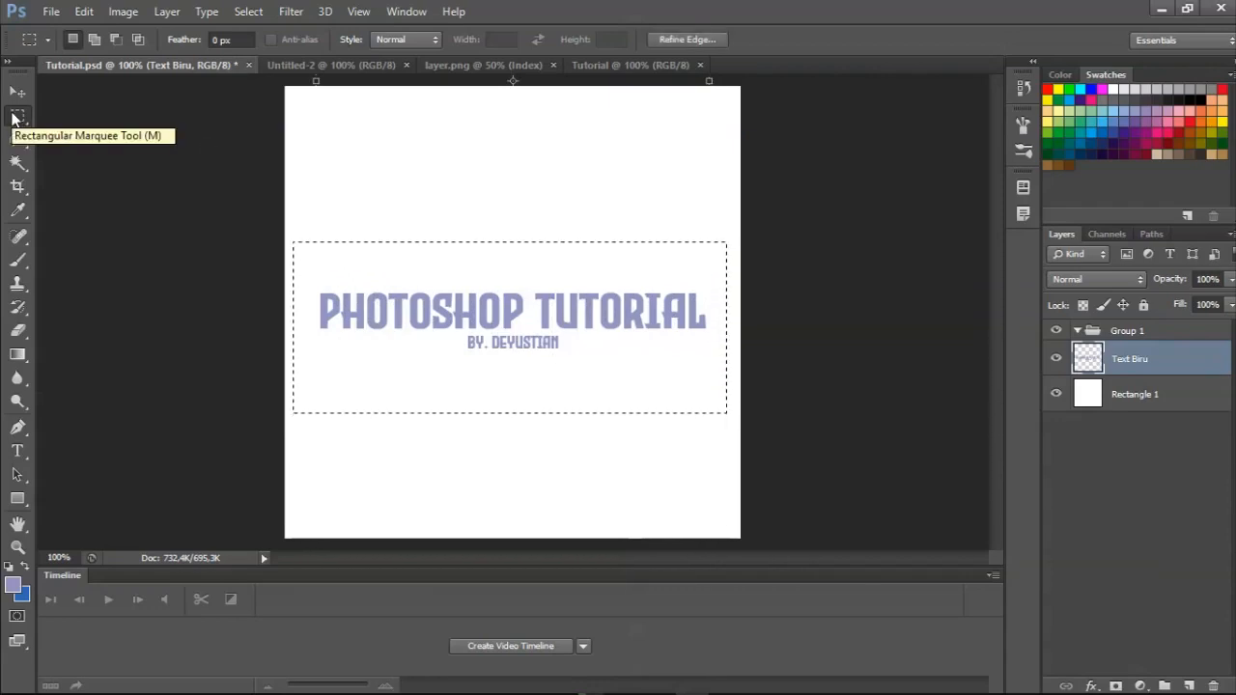
right_click(381, 179)
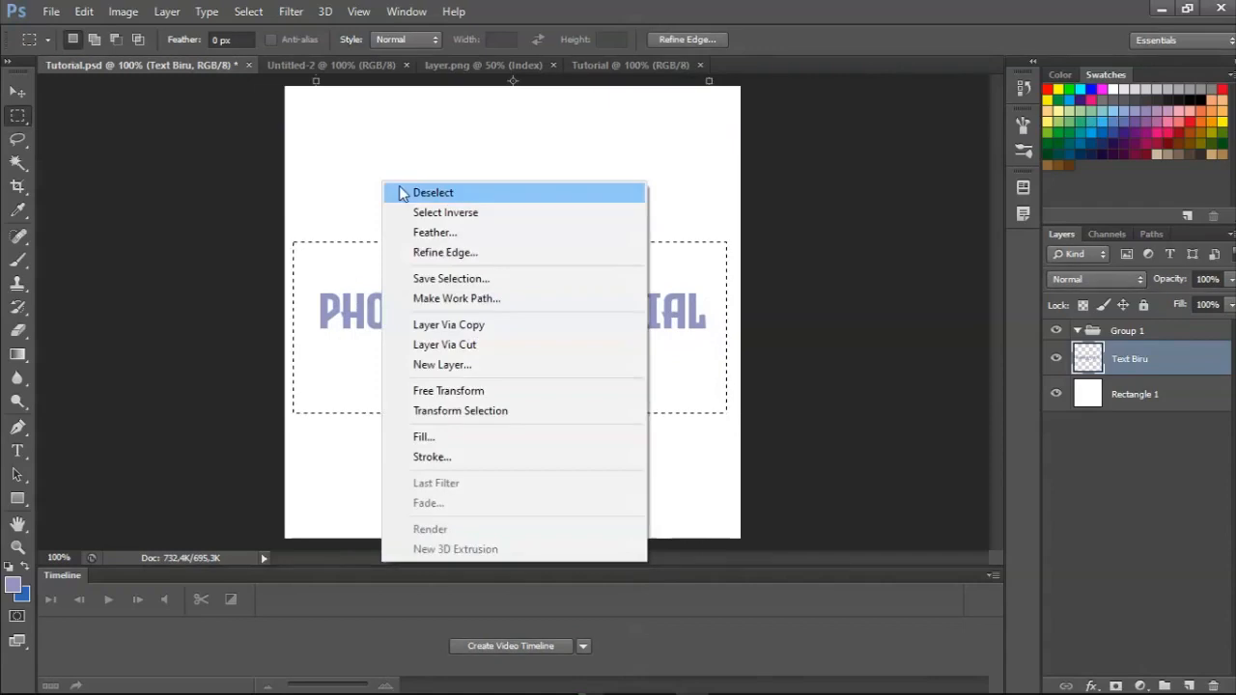
left_click(399, 188)
Draw a rectangular marquee about 6.4 in wide and 2.04 in high around both text lines.
left_click_drag(299, 253, 626, 259)
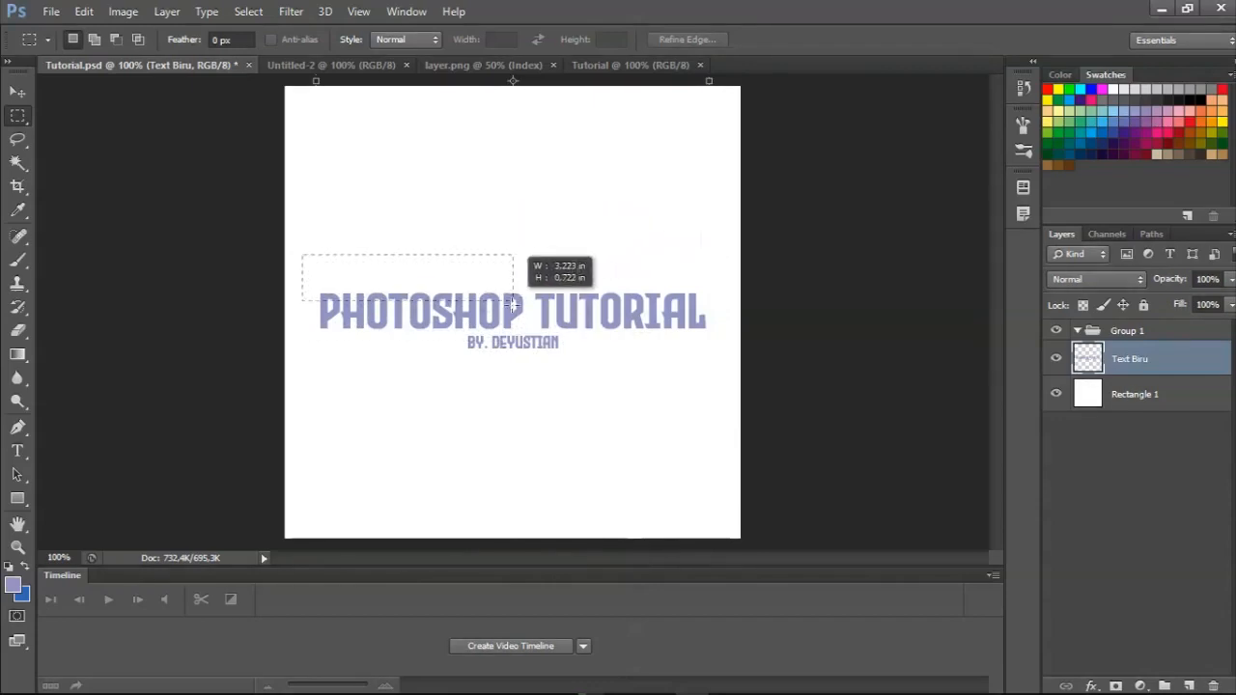
mouse_move(710, 402)
left_mouse_down()
mouse_move(730, 402)
mouse_move(722, 387)
left_mouse_up()
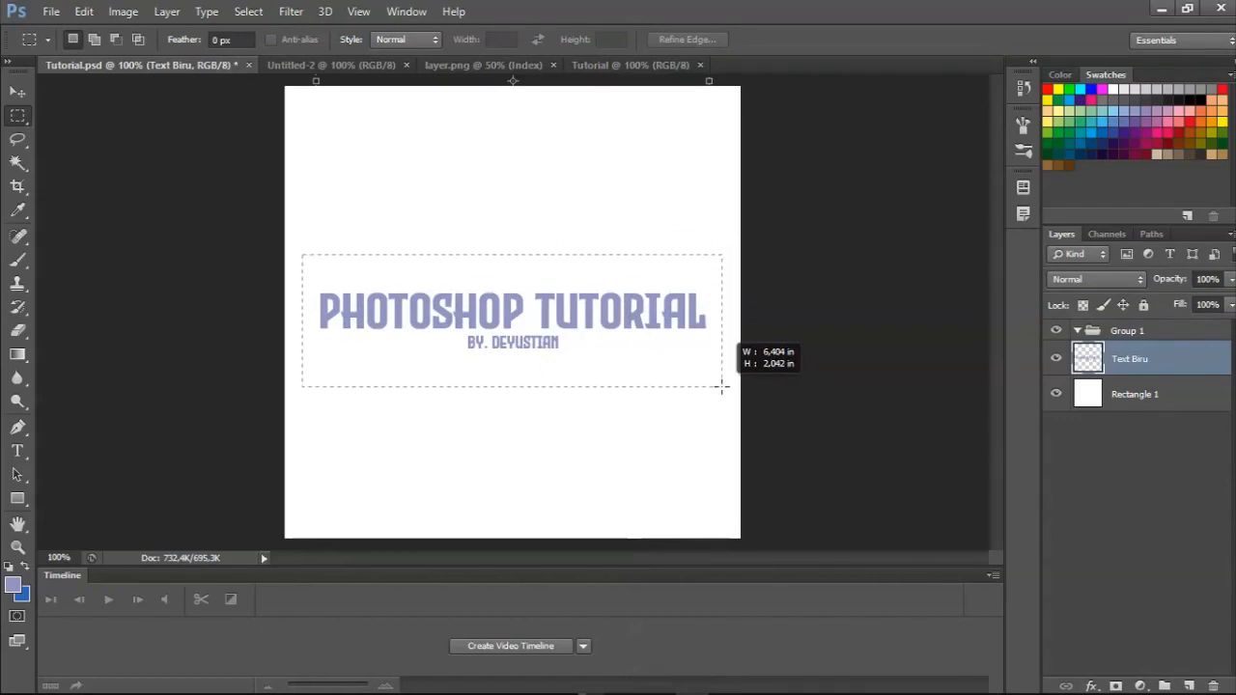
left_click_drag(721, 387, 722, 387)
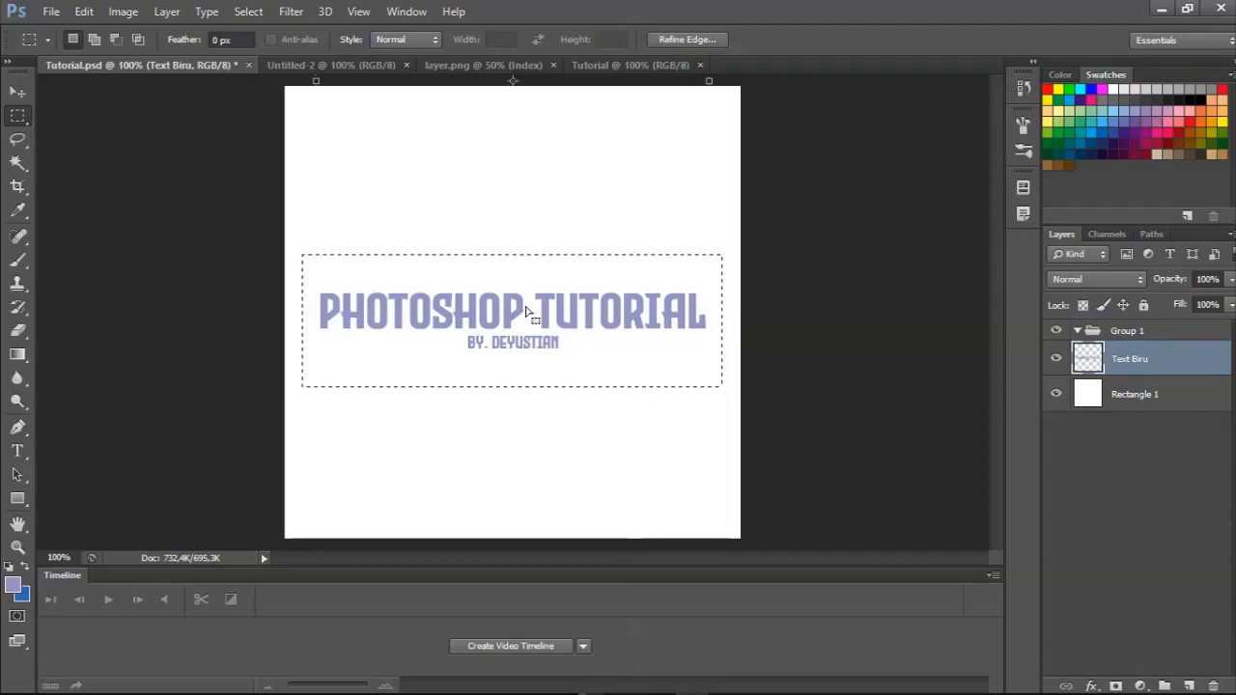
Paint the whole marquee area on the Text Biru layer with the 100-pixel Brush in the lavender foreground color, and deselect.
left_click(18, 259)
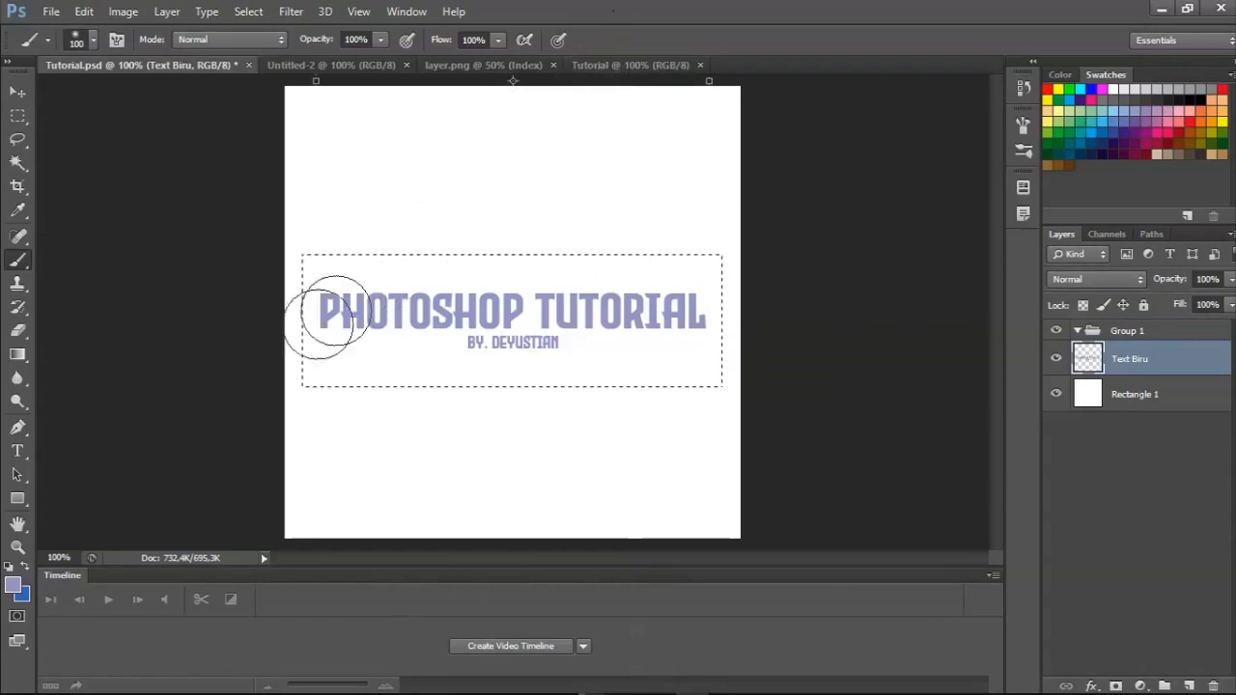
mouse_move(254, 317)
left_mouse_down()
mouse_move(321, 289)
mouse_move(215, 409)
mouse_move(441, 252)
mouse_move(200, 505)
mouse_move(405, 293)
mouse_move(245, 379)
mouse_move(406, 283)
mouse_move(265, 426)
mouse_move(658, 205)
mouse_move(422, 400)
mouse_move(604, 296)
mouse_move(471, 388)
mouse_move(532, 348)
mouse_move(530, 388)
mouse_move(644, 335)
mouse_move(612, 369)
mouse_move(755, 276)
mouse_move(660, 377)
mouse_move(697, 333)
mouse_move(709, 396)
mouse_move(294, 371)
left_mouse_up()
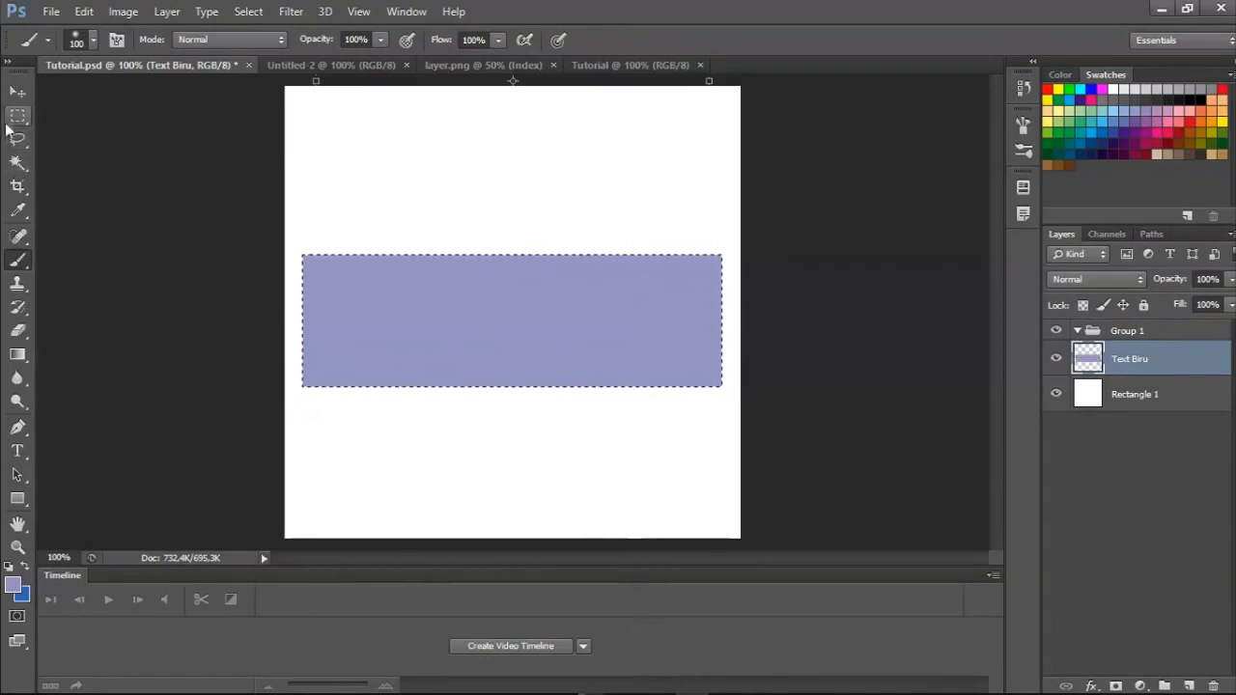
left_click(17, 115)
right_click(335, 151)
left_click(345, 163)
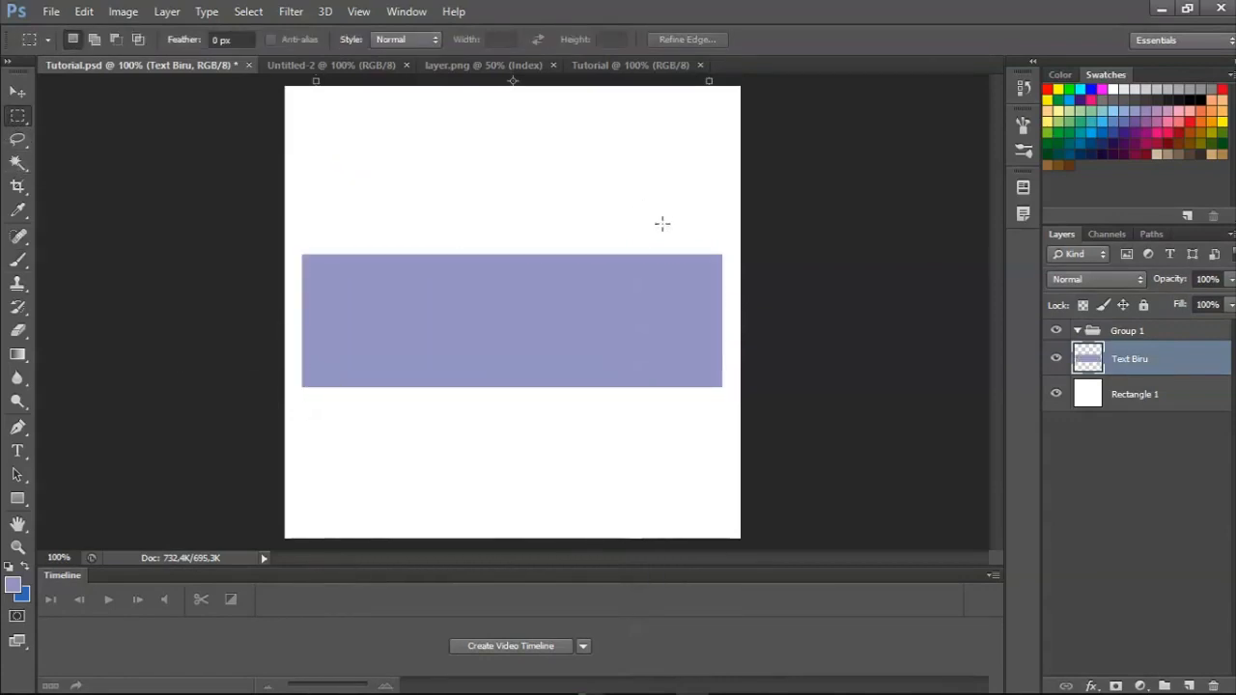
Step back through the history to before the brush painting on the Text Biru layer, and clear the restored marquee.
key("ctrl+shift+d")
key("ctrl+alt+z")
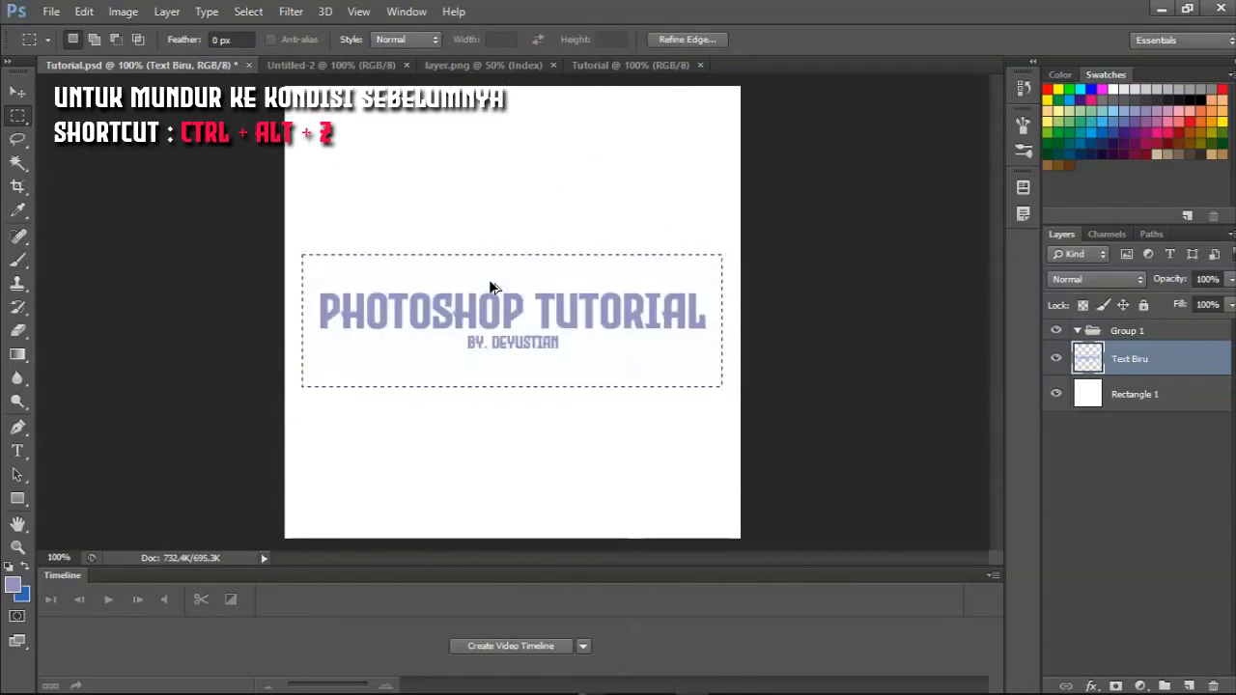
key("ctrl+shift+z")
key("ctrl+alt+z")
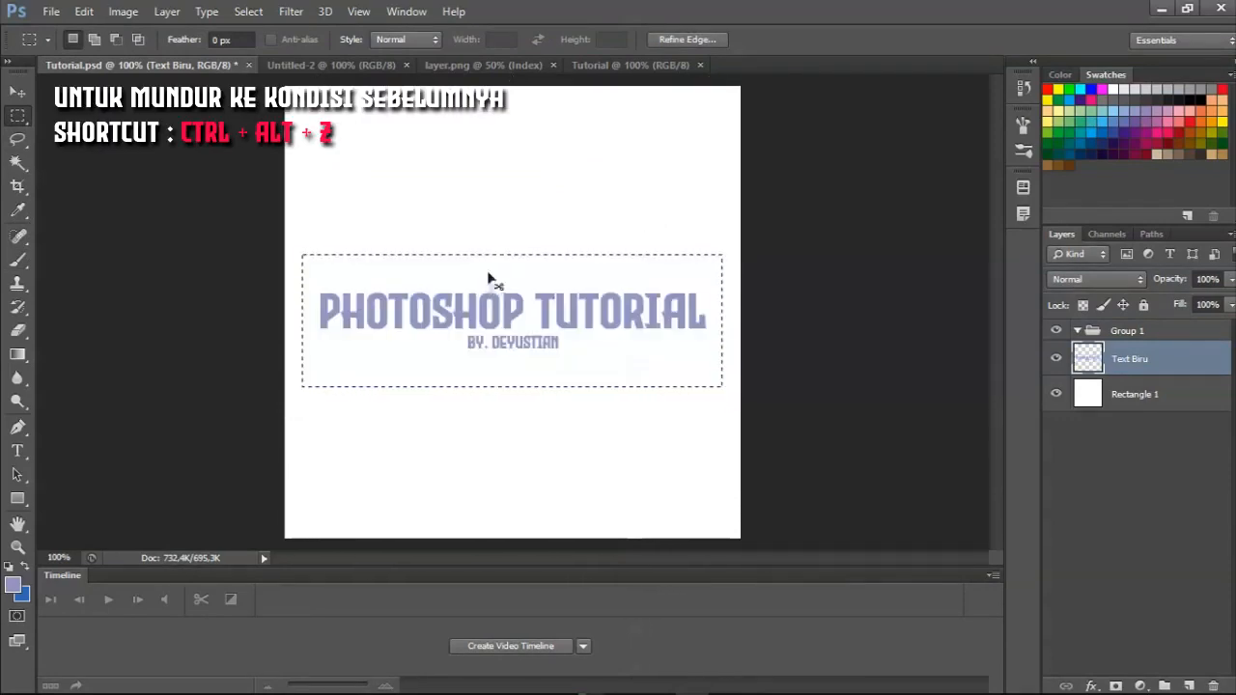
right_click(451, 196)
left_click(501, 207)
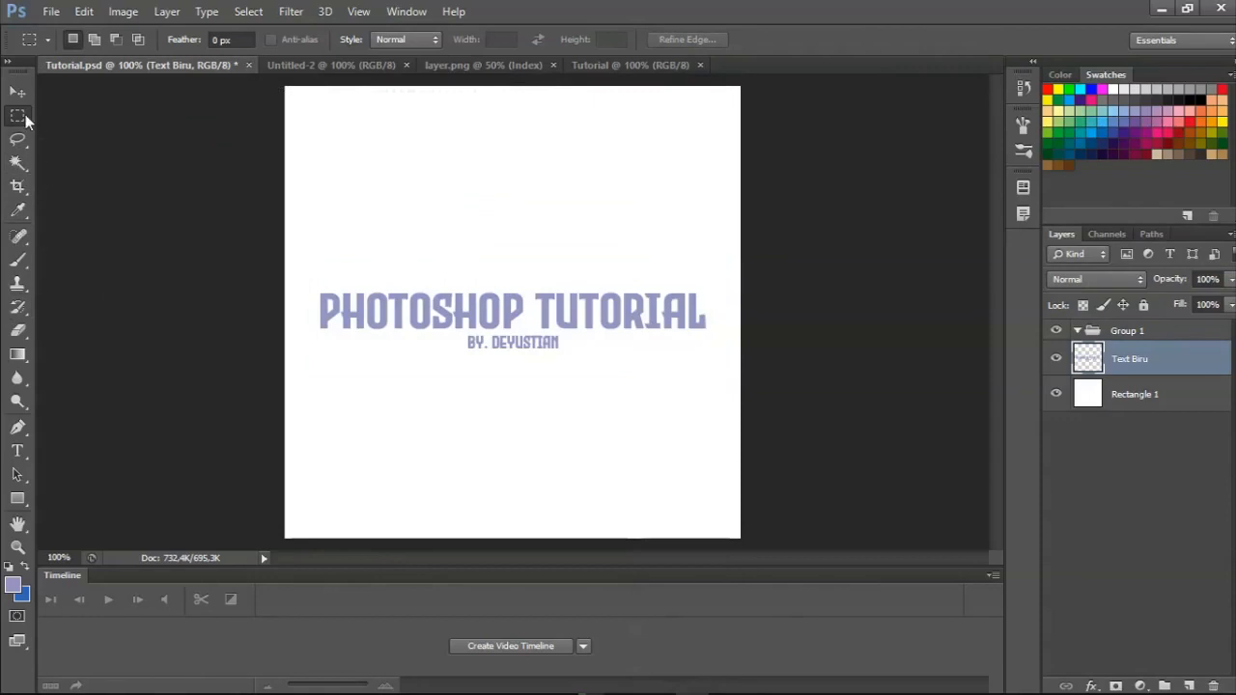
right_click(24, 116)
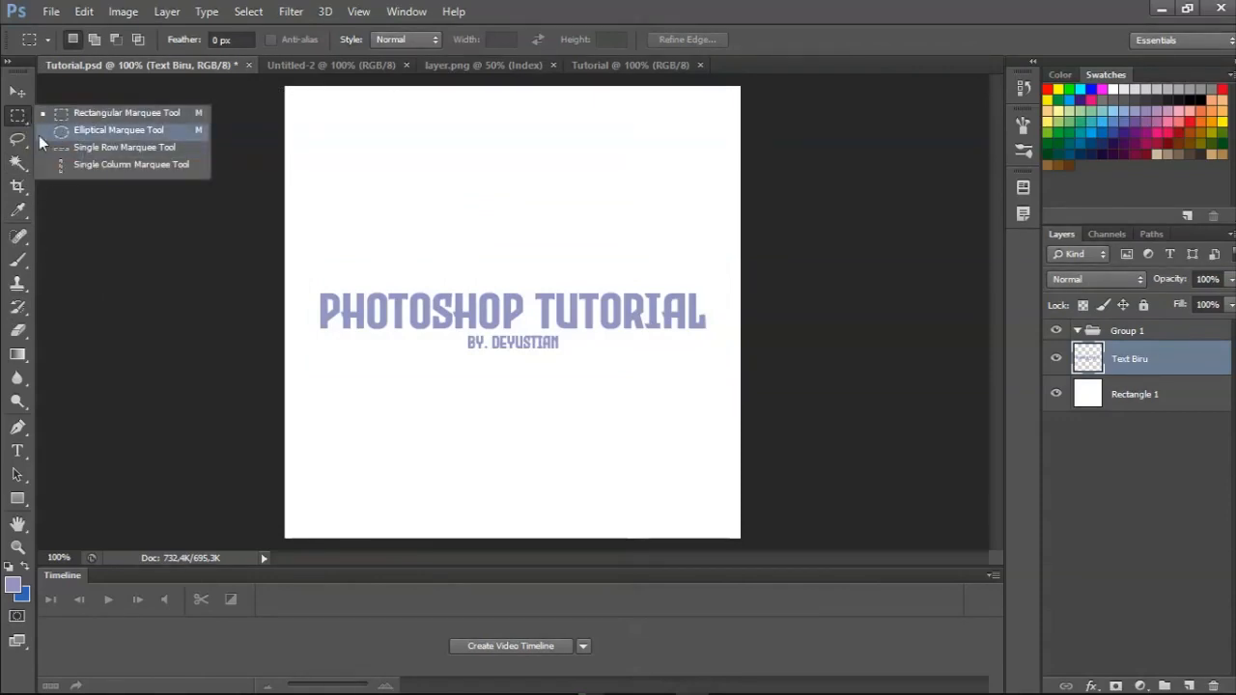
left_click(12, 124)
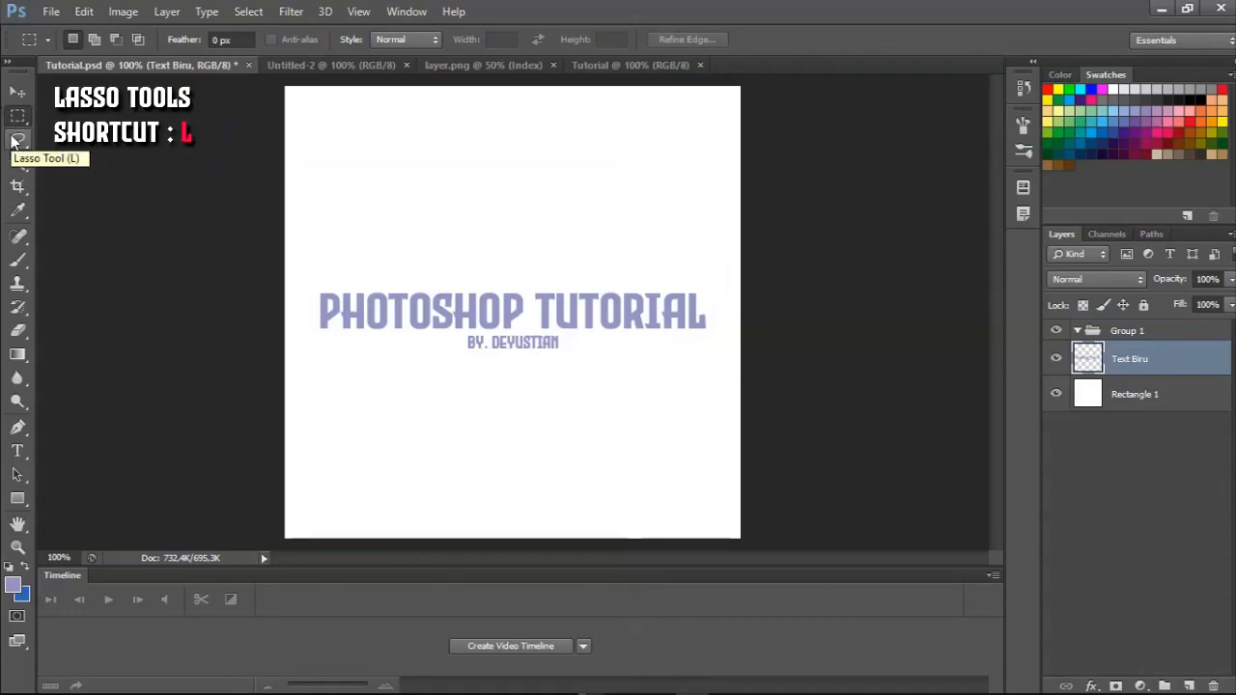
Draw a large irregular freehand selection across the canvas and text with the Lasso tool, and deselect.
left_click(14, 142)
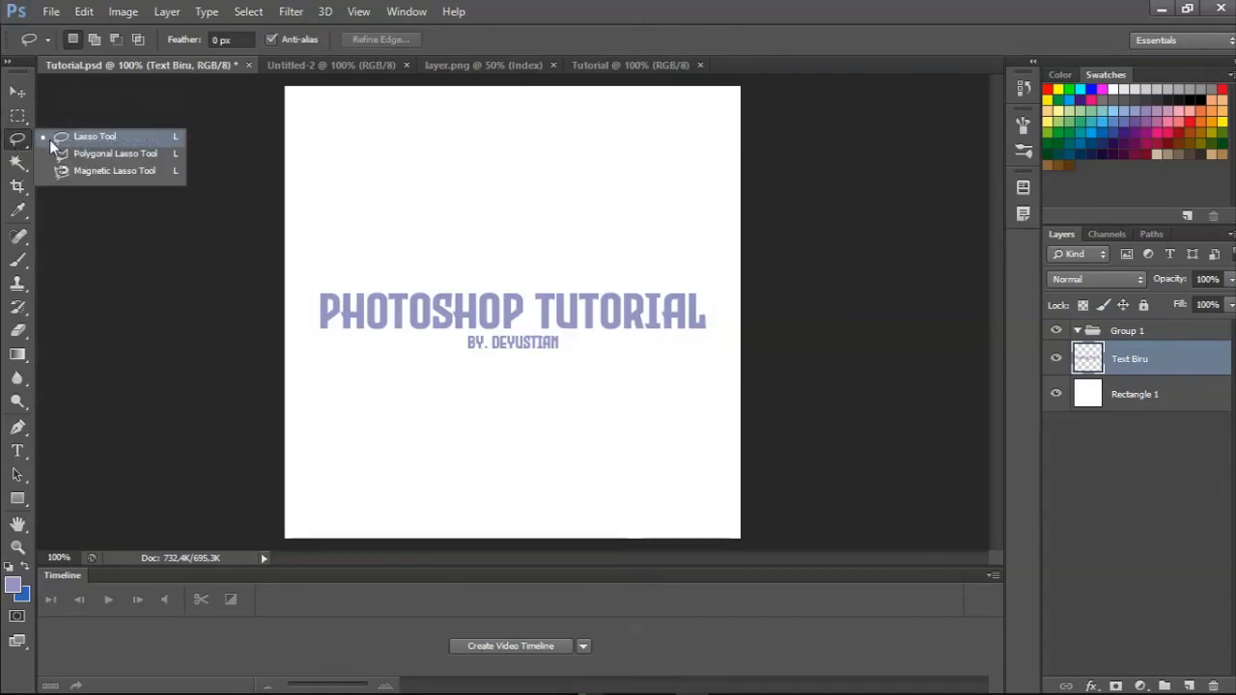
left_click(51, 141)
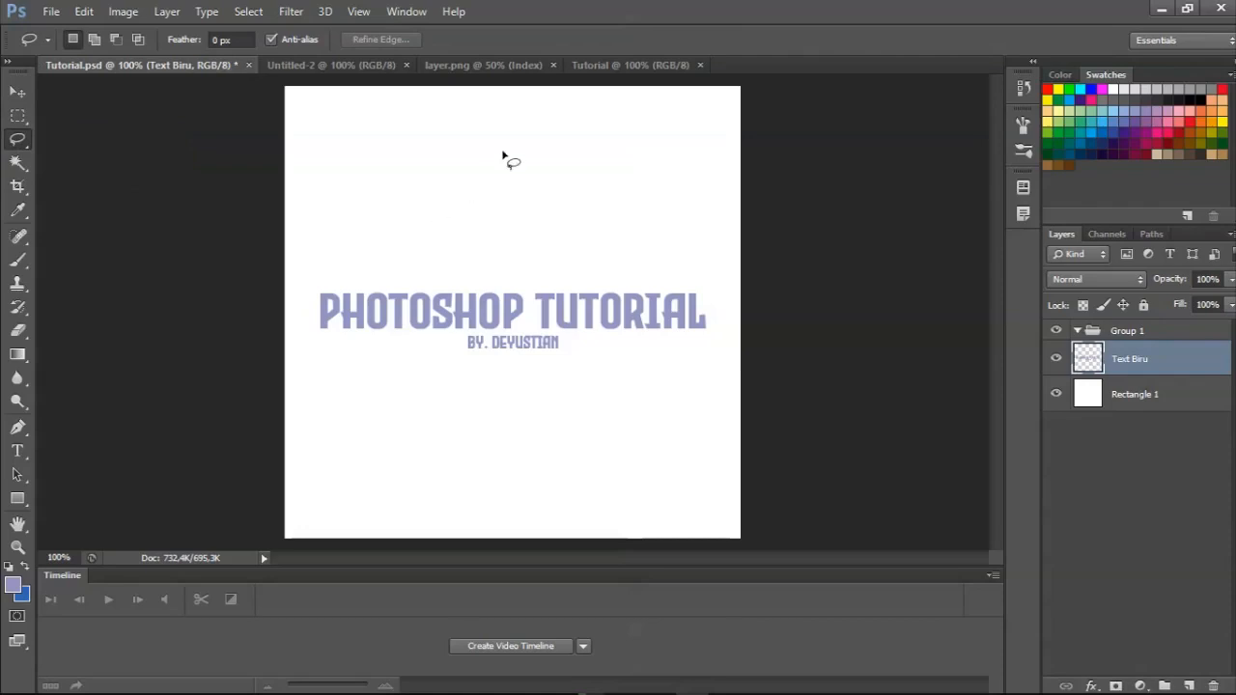
mouse_move(416, 218)
left_mouse_down()
mouse_move(584, 174)
mouse_move(571, 319)
mouse_move(333, 246)
mouse_move(345, 162)
mouse_move(372, 136)
mouse_move(615, 133)
mouse_move(648, 174)
mouse_move(676, 278)
mouse_move(665, 365)
mouse_move(504, 448)
left_mouse_up()
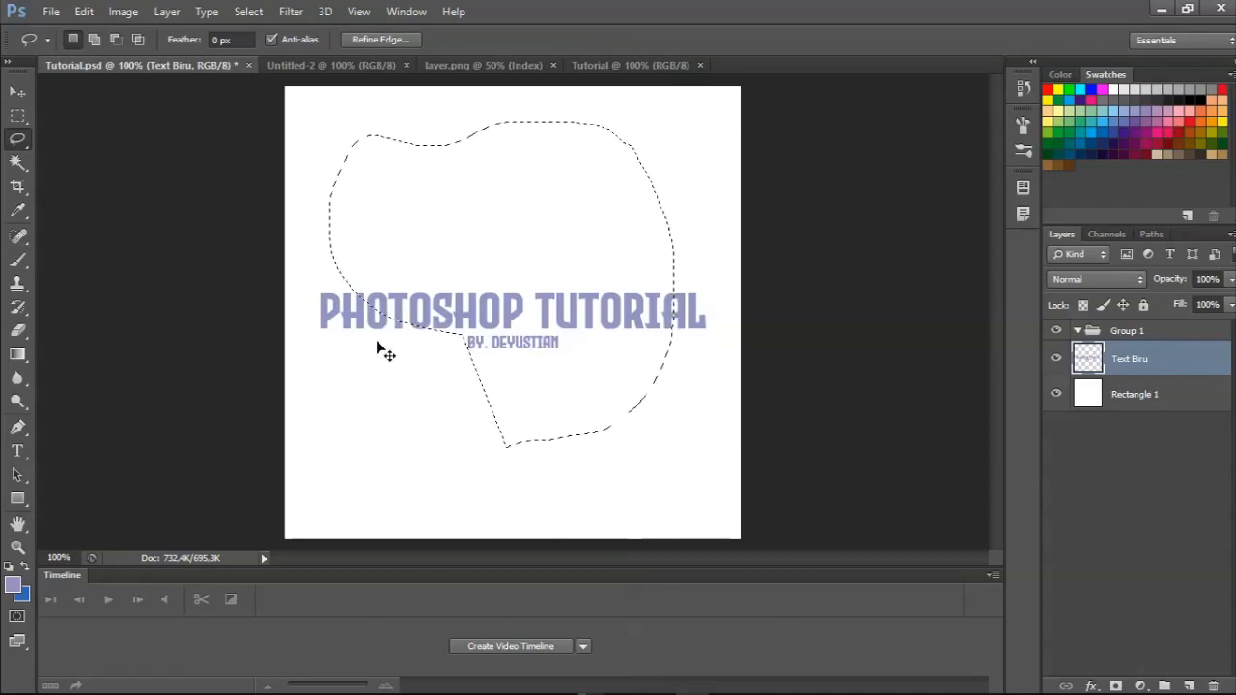
key("ctrl+d")
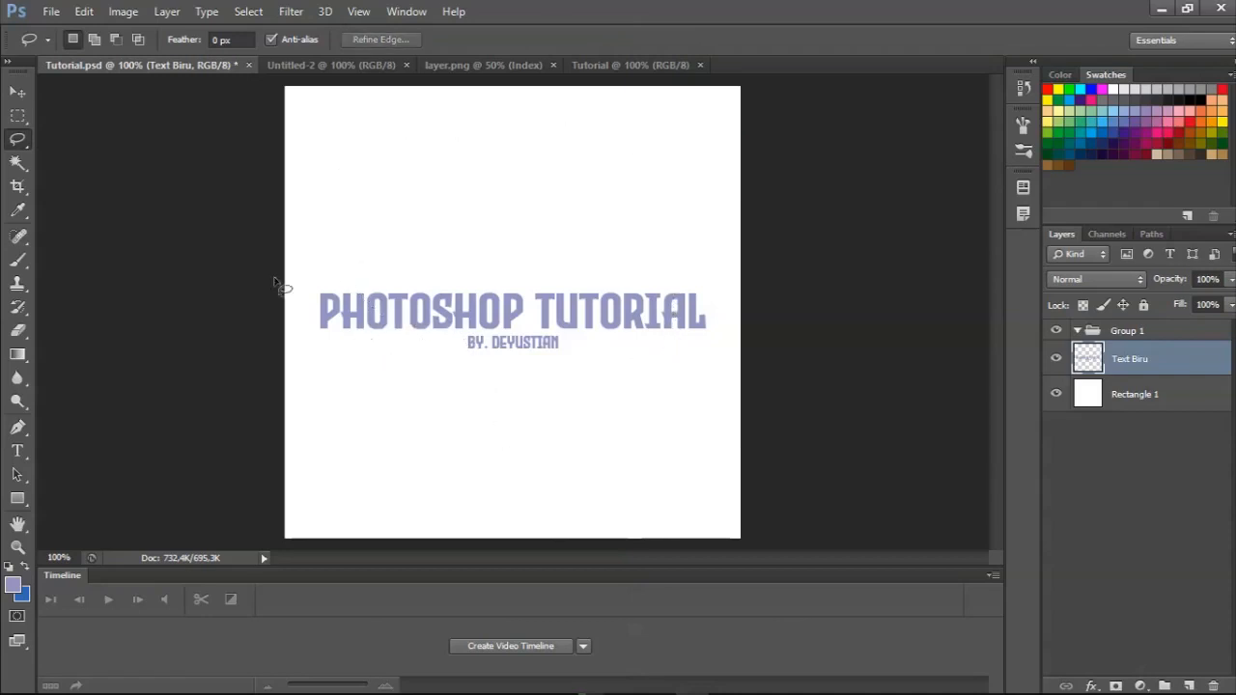
Draw a closed six-cornered selection across the text with the Polygonal Lasso tool, and deselect.
right_click(17, 138)
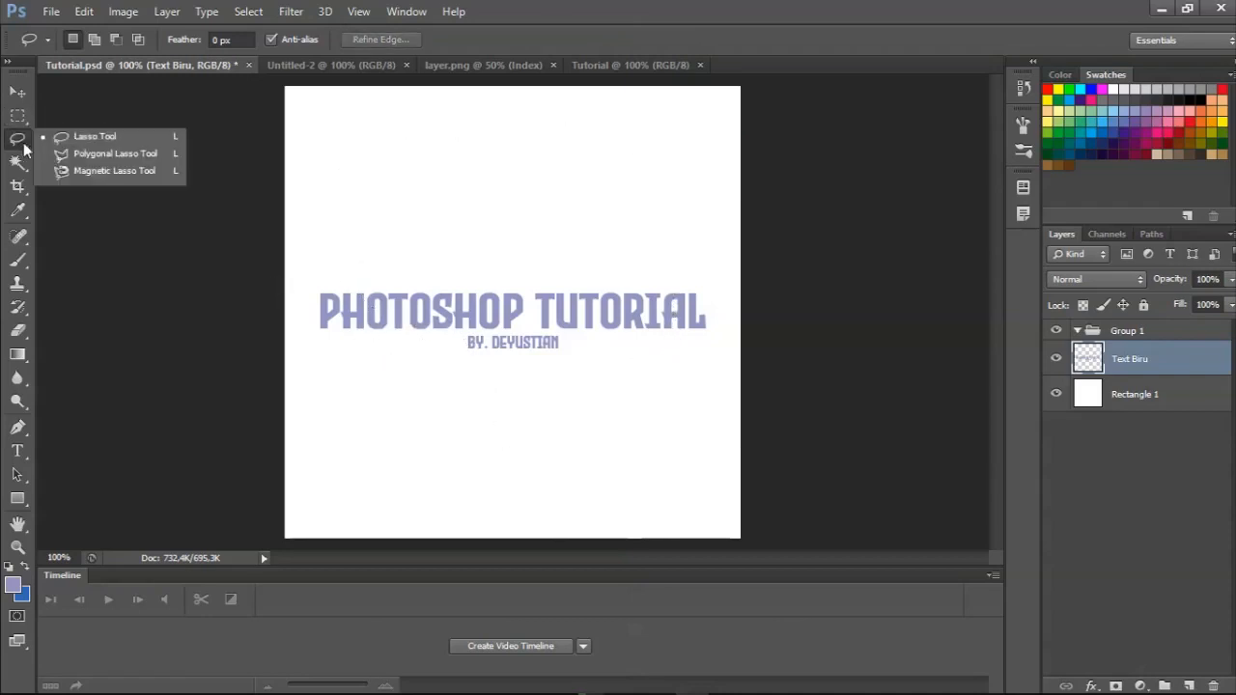
left_click(84, 160)
left_click(378, 210)
left_click(595, 148)
left_click(606, 315)
left_click(408, 440)
left_click(333, 288)
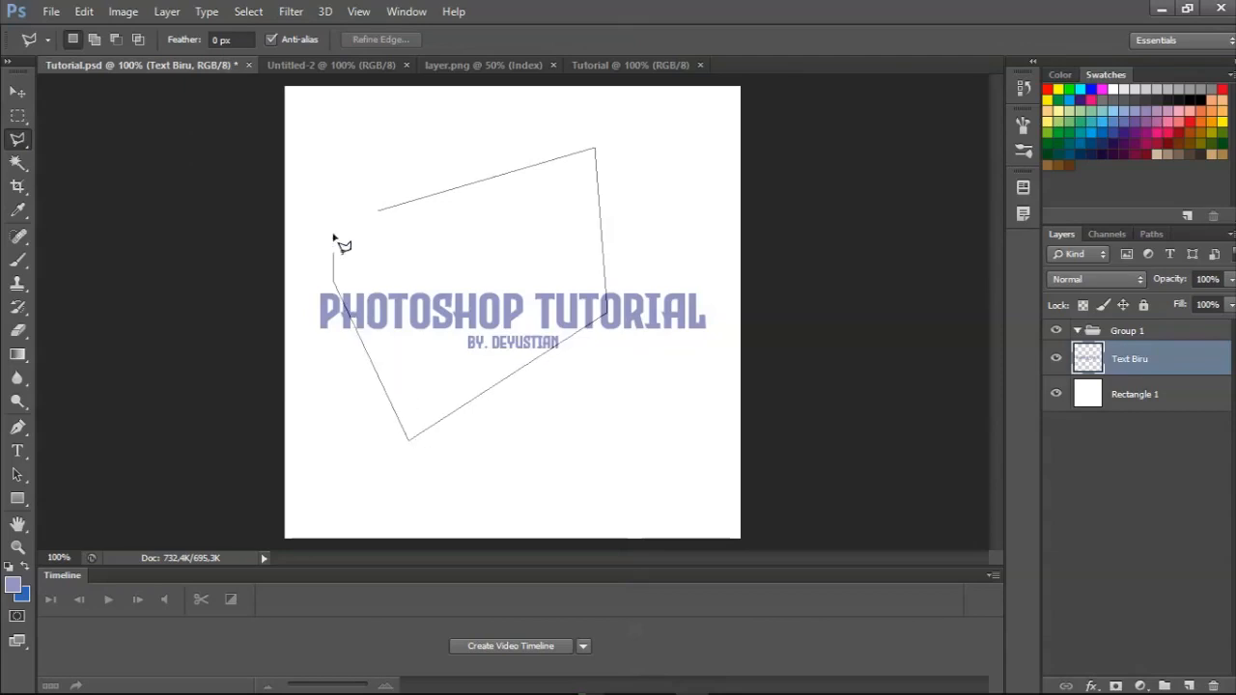
double_click(335, 156)
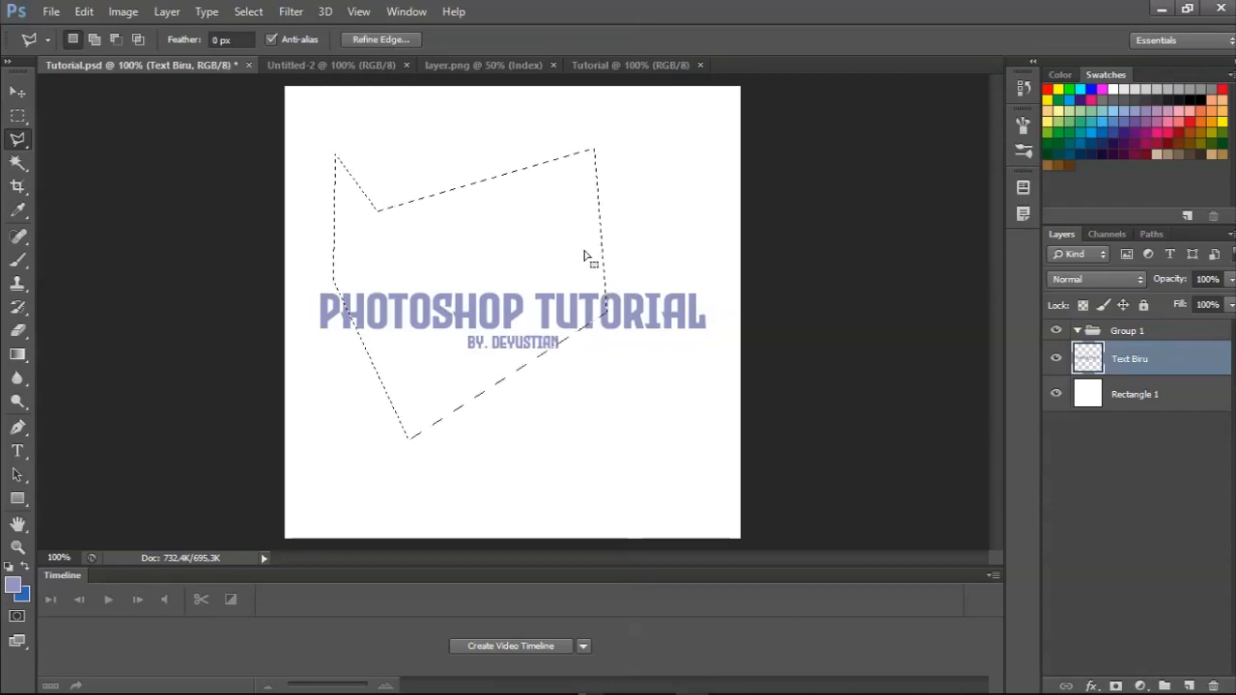
key("ctrl+d")
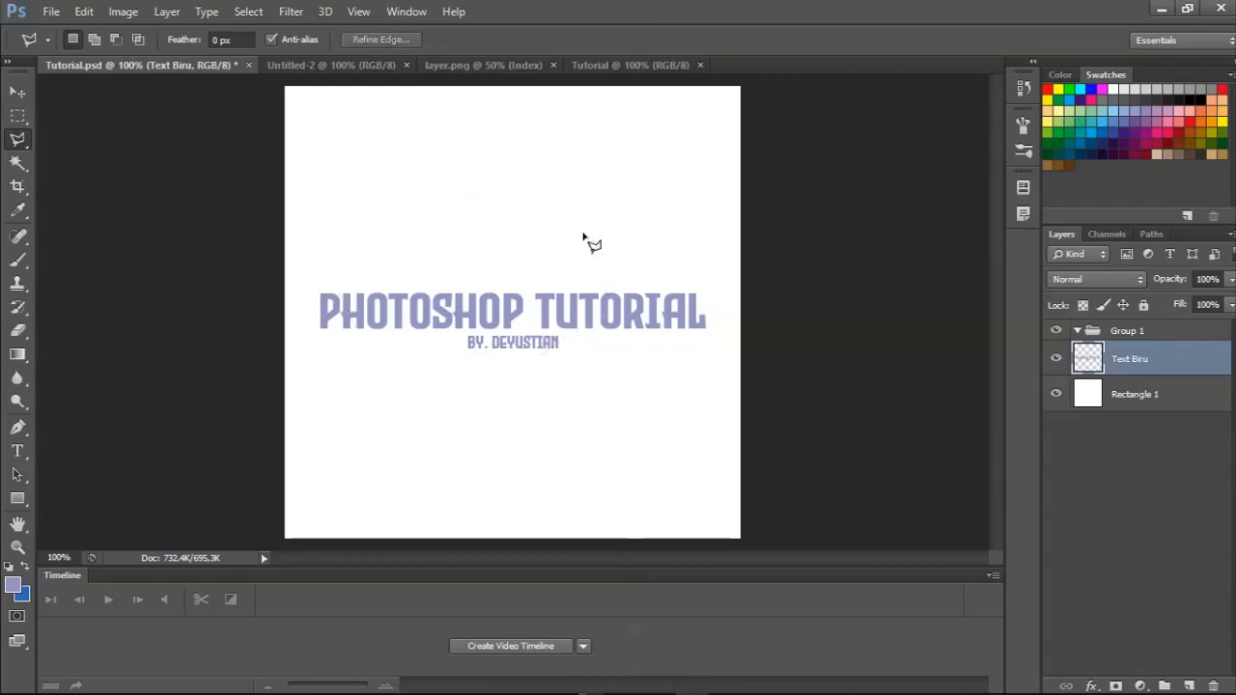
Draw a roughly four-sided Polygonal Lasso selection over the middle of the text, and deselect.
left_click(375, 222)
left_click(583, 181)
left_click(539, 424)
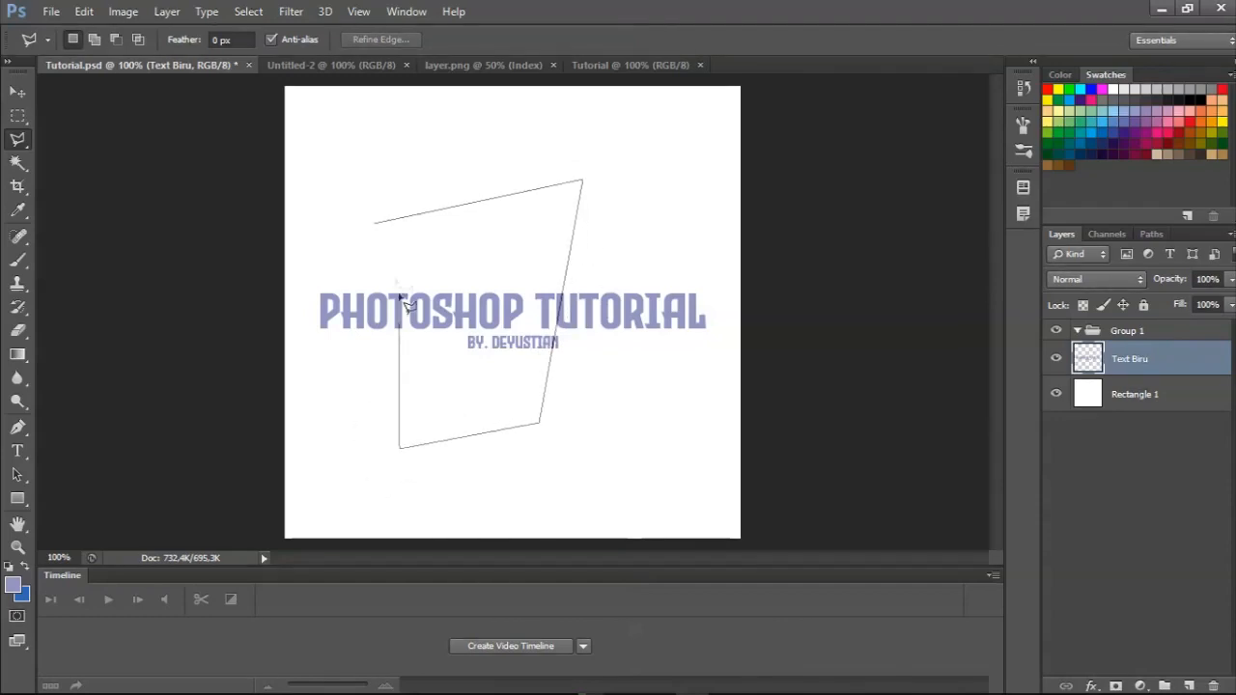
left_click(374, 241)
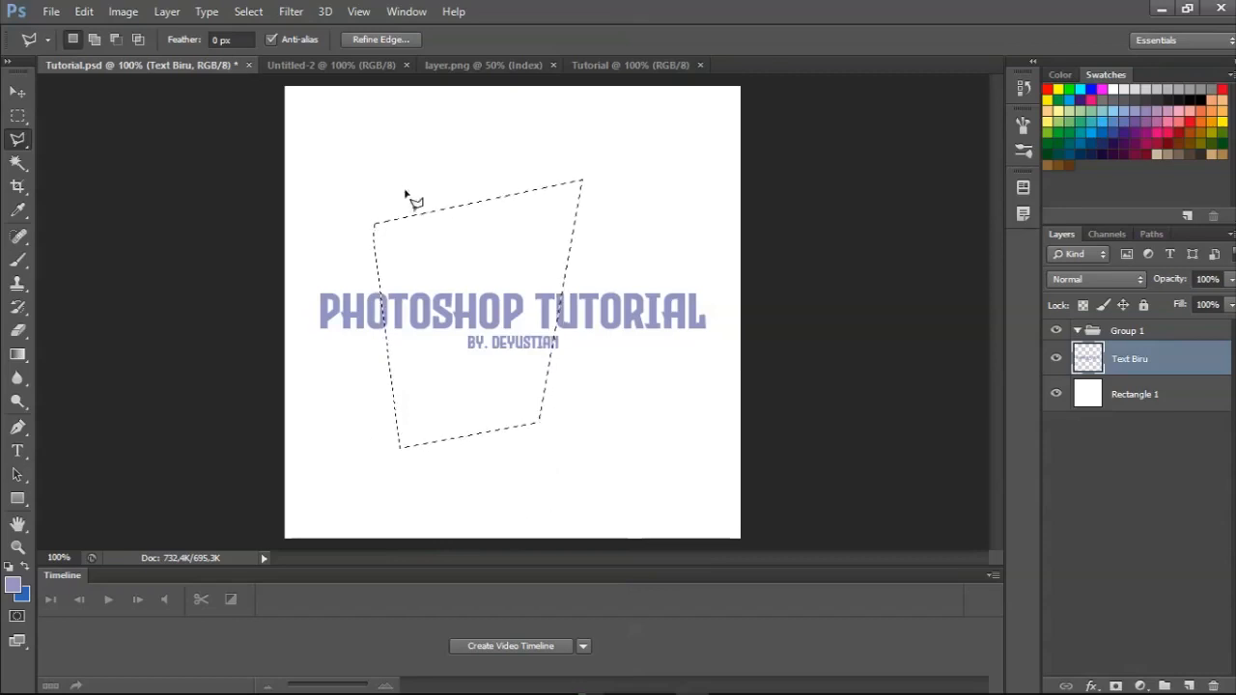
right_click(643, 249)
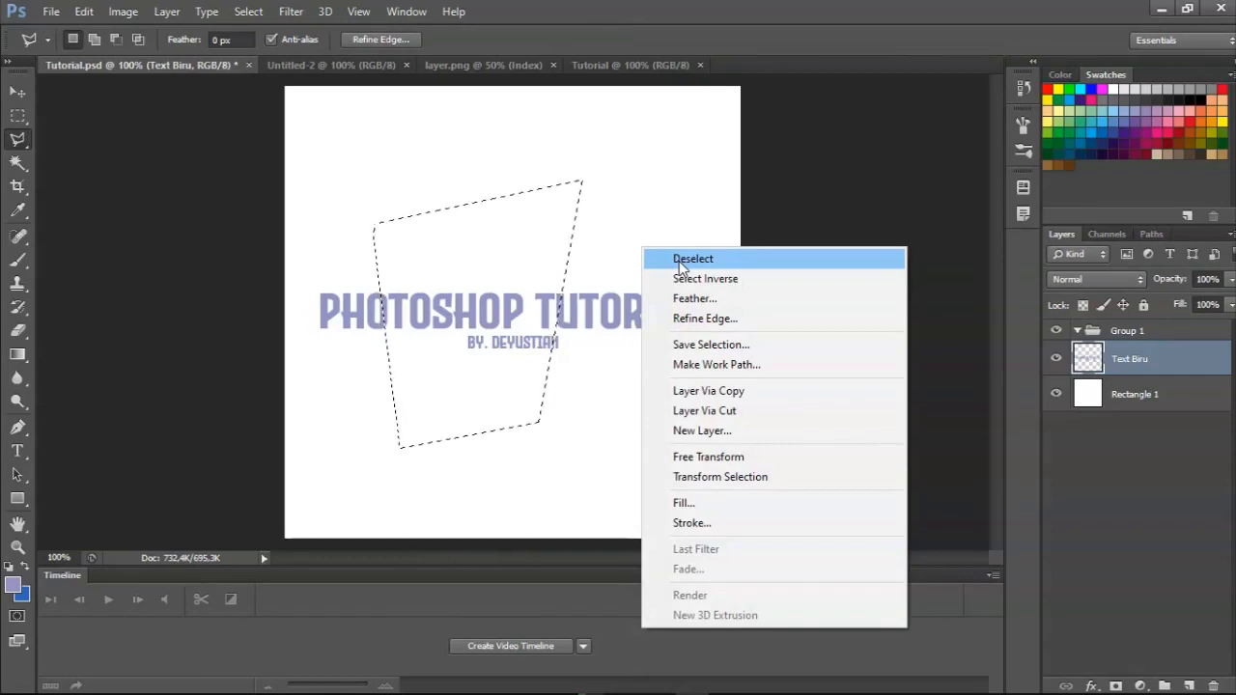
left_click(681, 263)
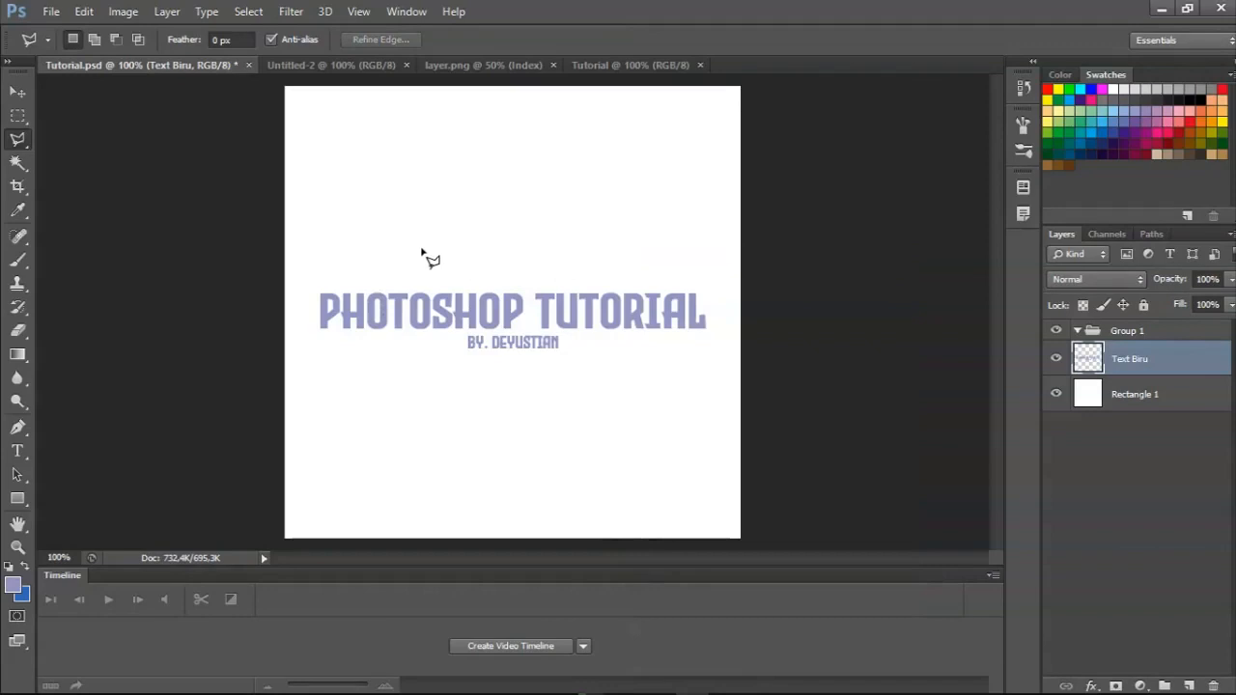
Select the connected letters PH of the word PHOTOSHOP with the Magic Wand tool, and deselect.
left_click(17, 164)
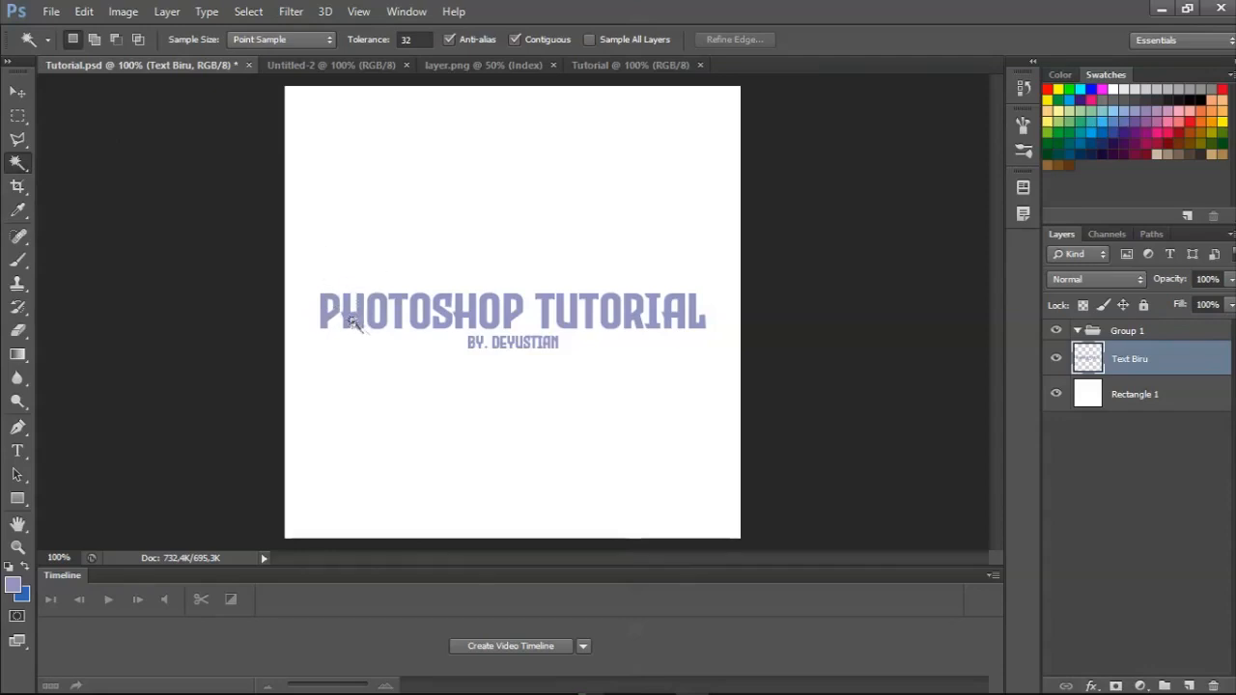
left_click(328, 319)
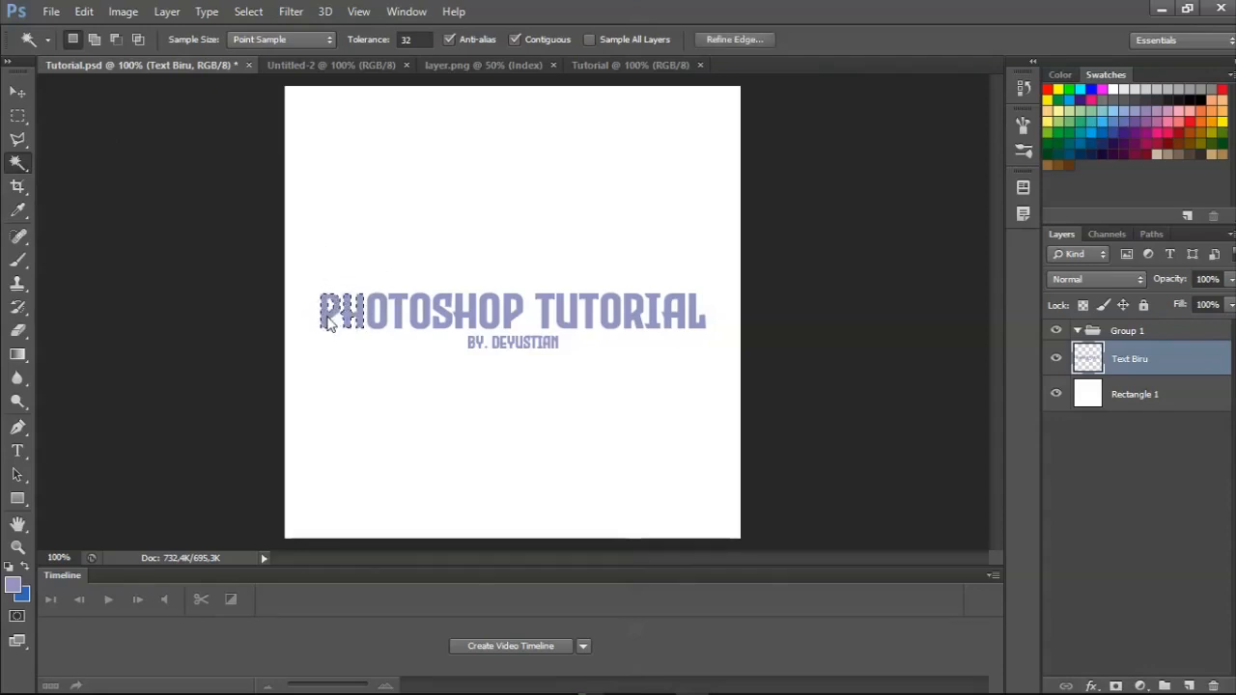
left_click(357, 317, "shift")
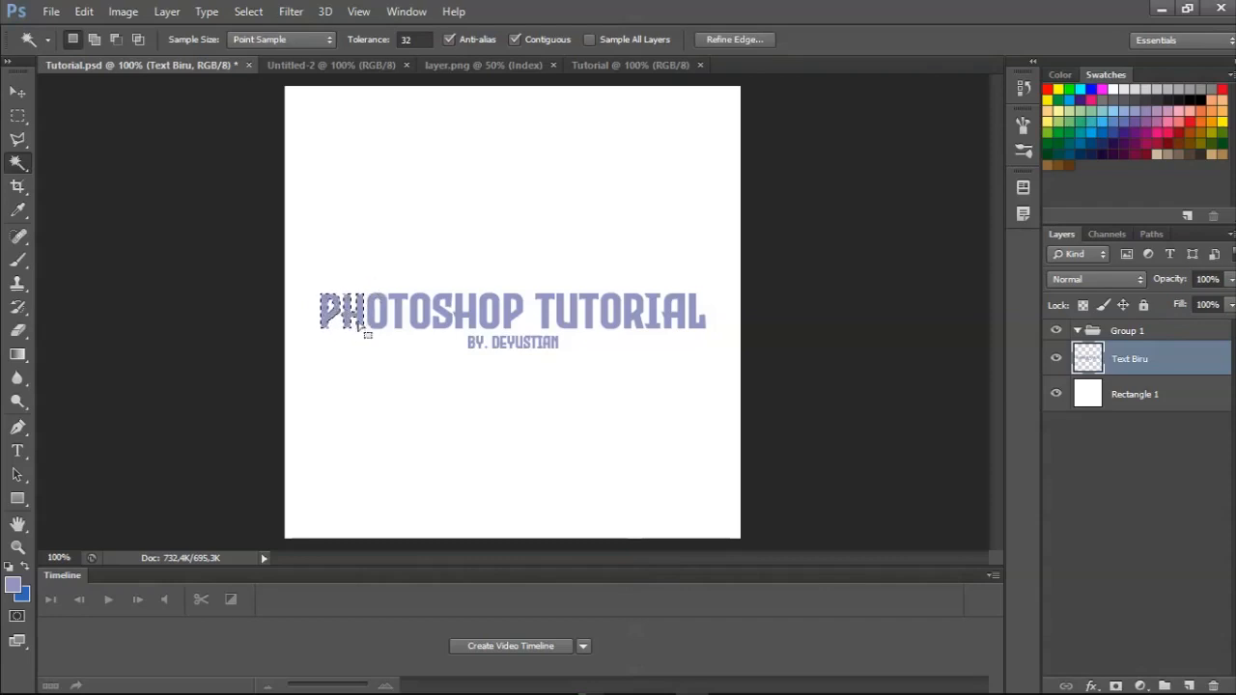
left_click(18, 115)
right_click(312, 188)
left_click(333, 202)
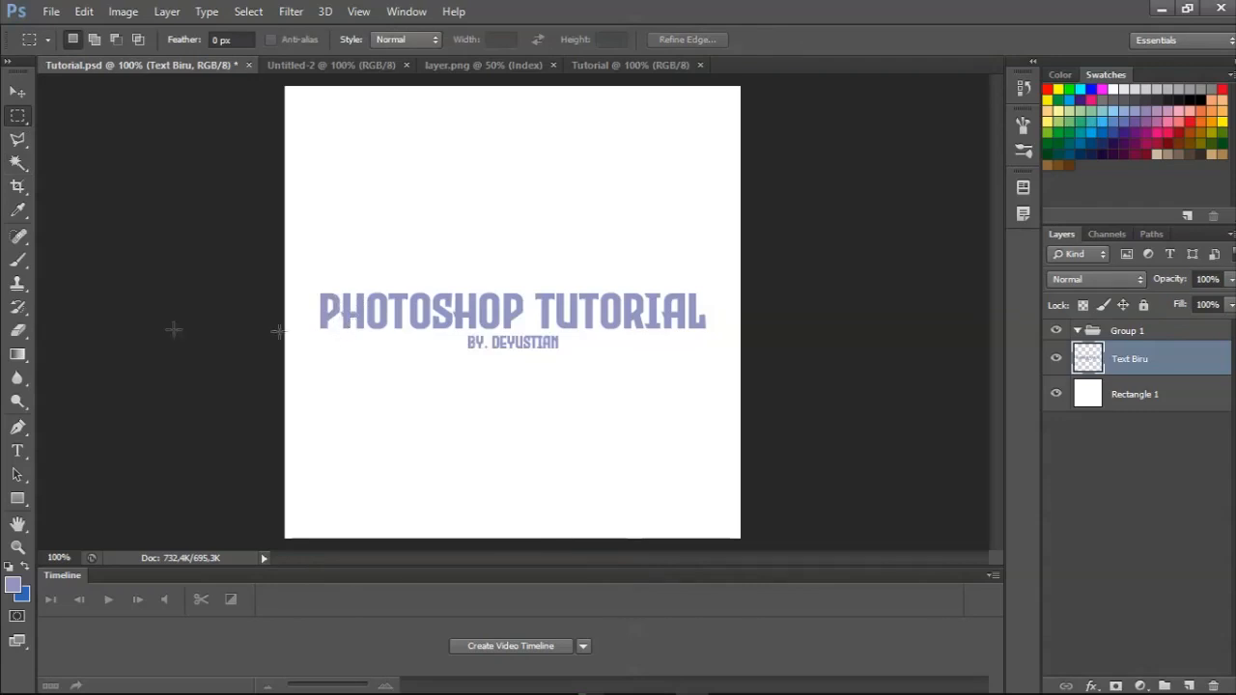
Select the first letter T of the word TUTORIAL with the Magic Wand tool, and deselect.
left_click(16, 164)
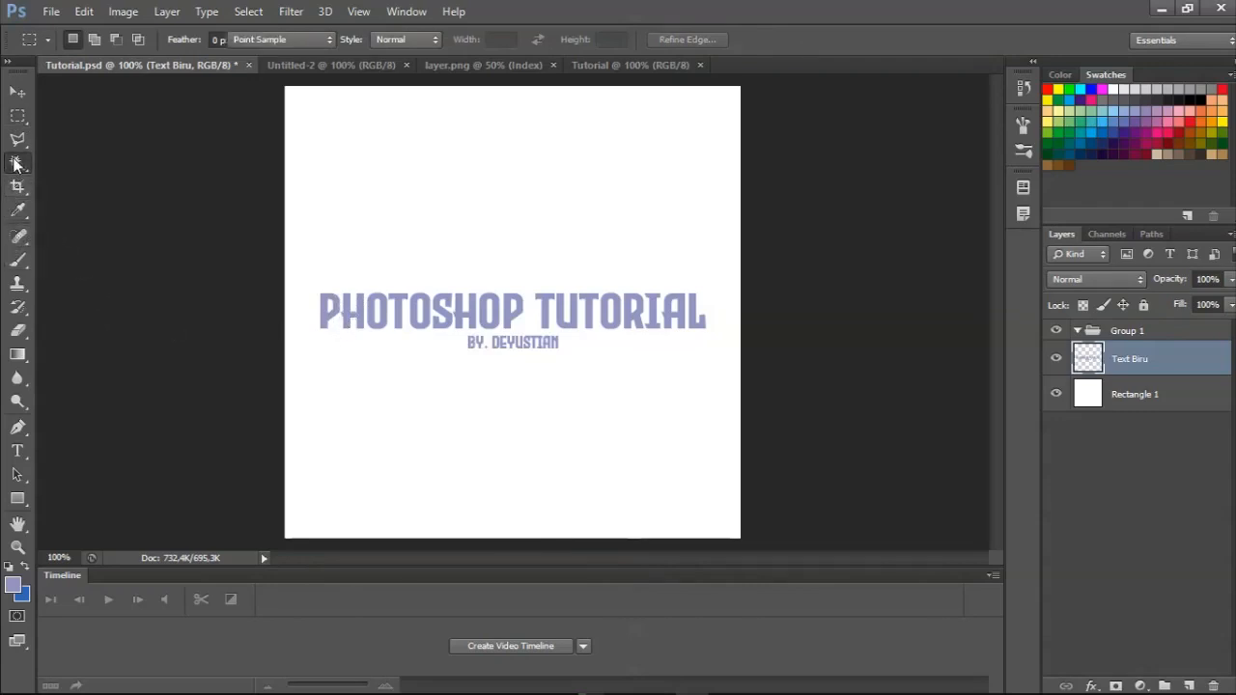
left_click(537, 307)
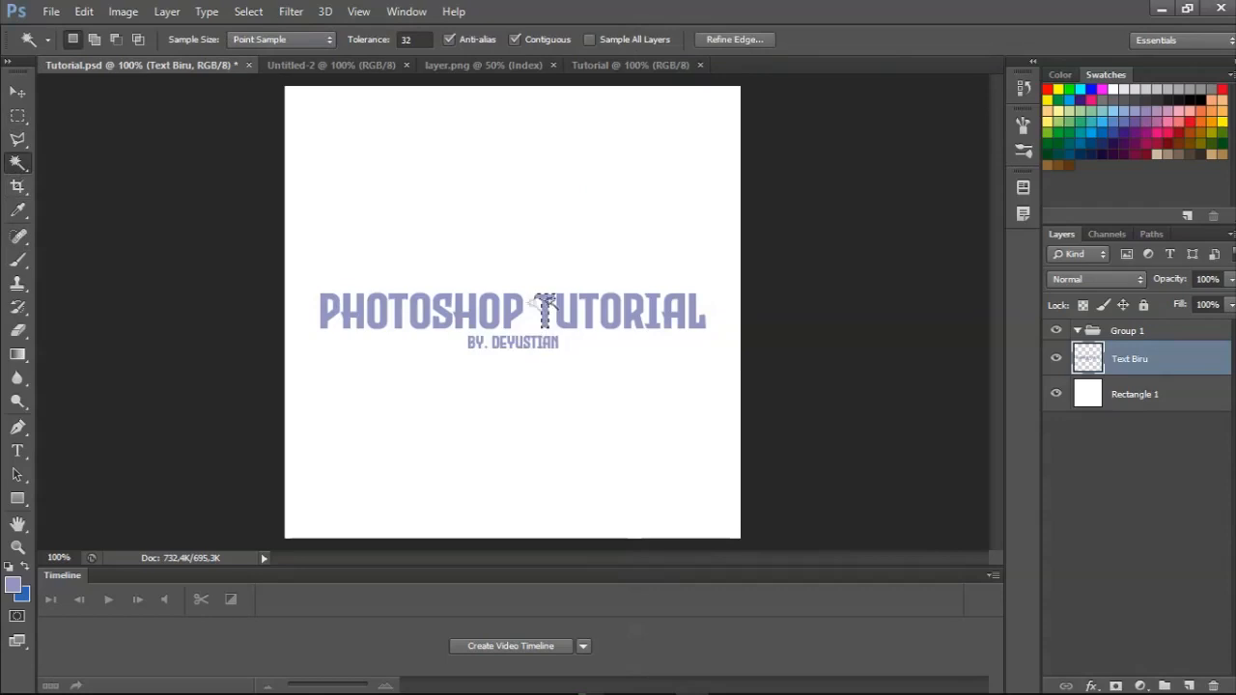
key("m")
right_click(399, 210)
left_click(403, 218)
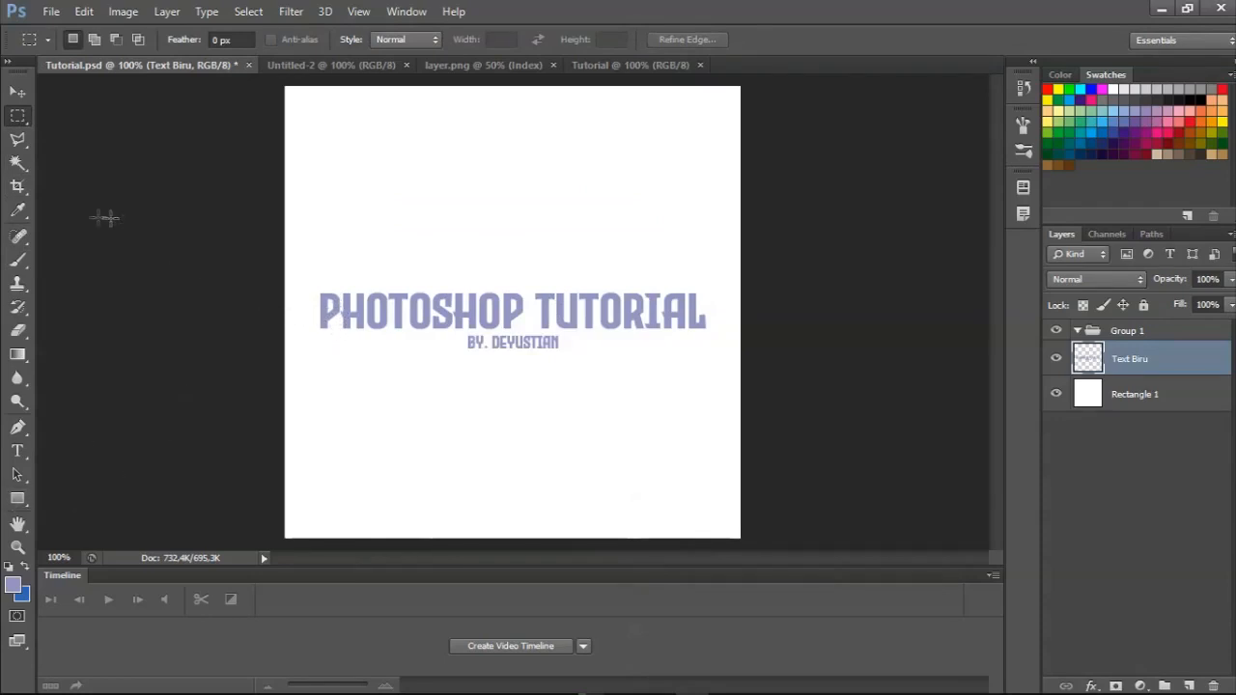
left_click(16, 163)
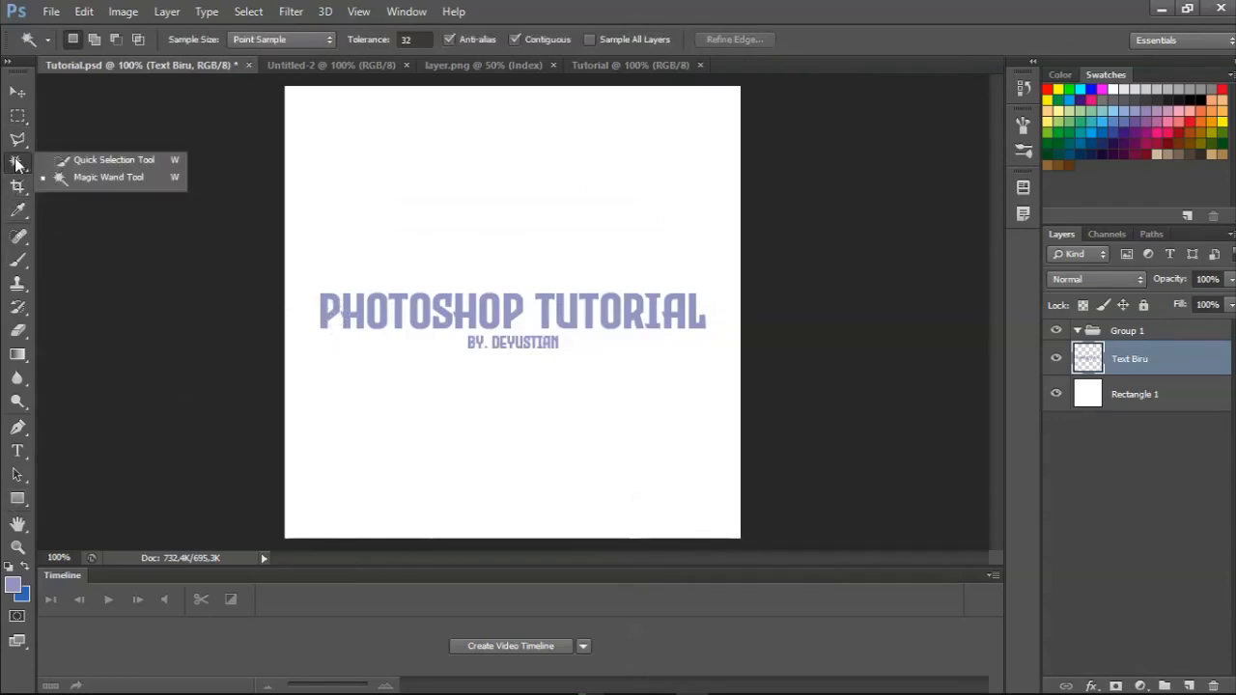
left_click(17, 165)
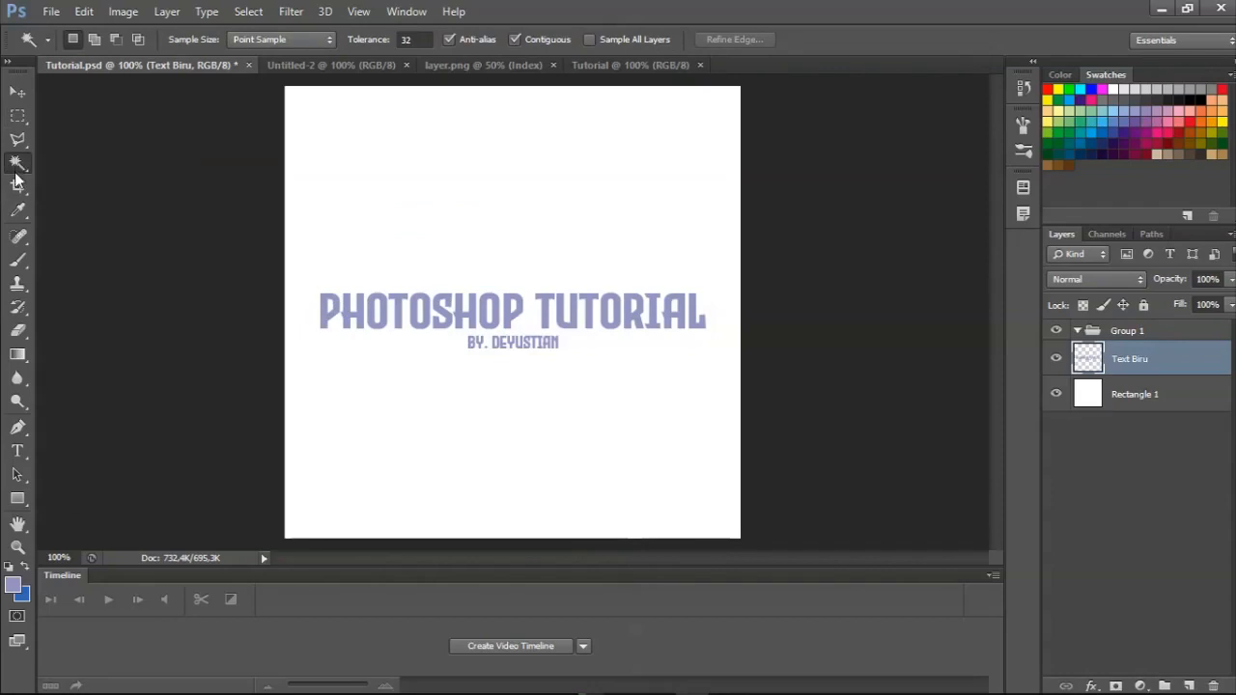
left_click(17, 188)
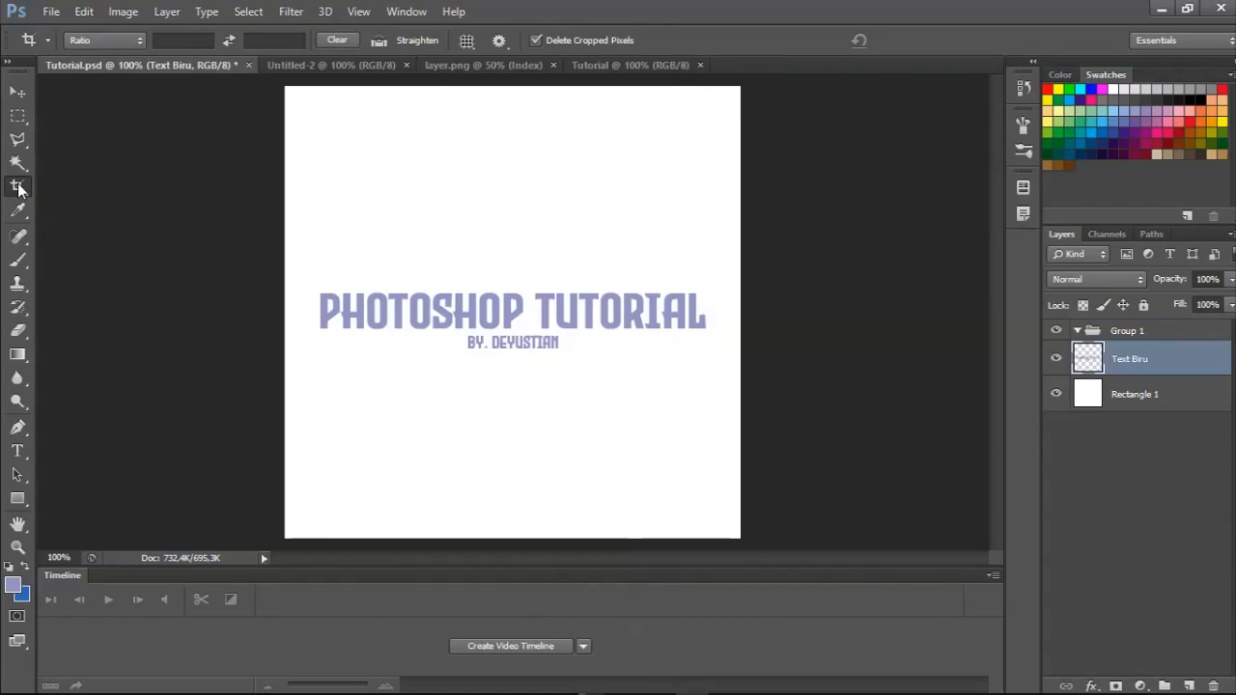
left_click(18, 188)
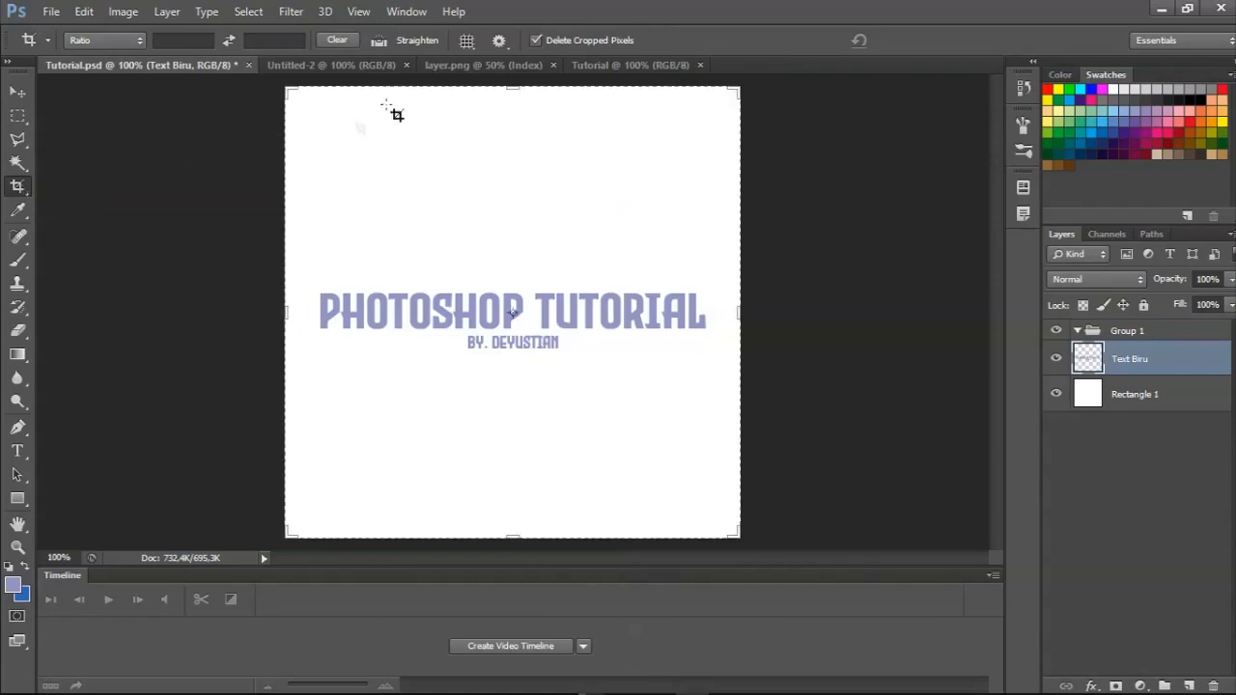
left_click(18, 115)
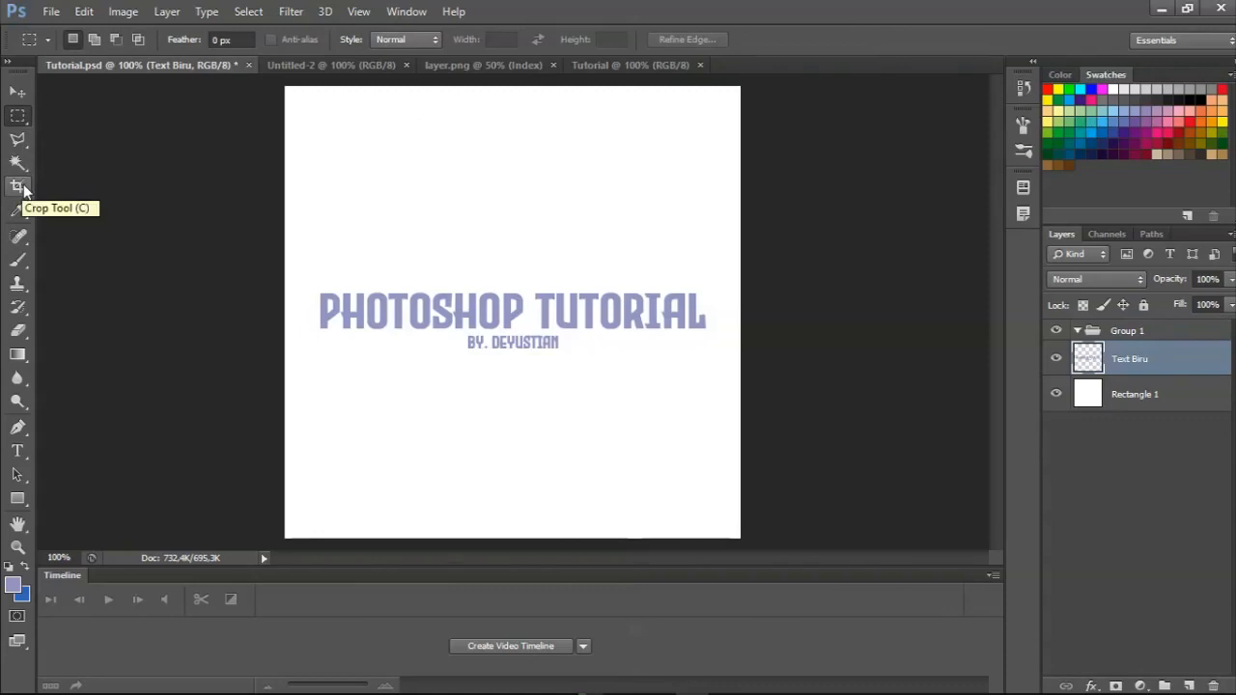
Crop the canvas to a wide strip around the two lines of text with the Crop tool, and undo the crop.
left_click(23, 189)
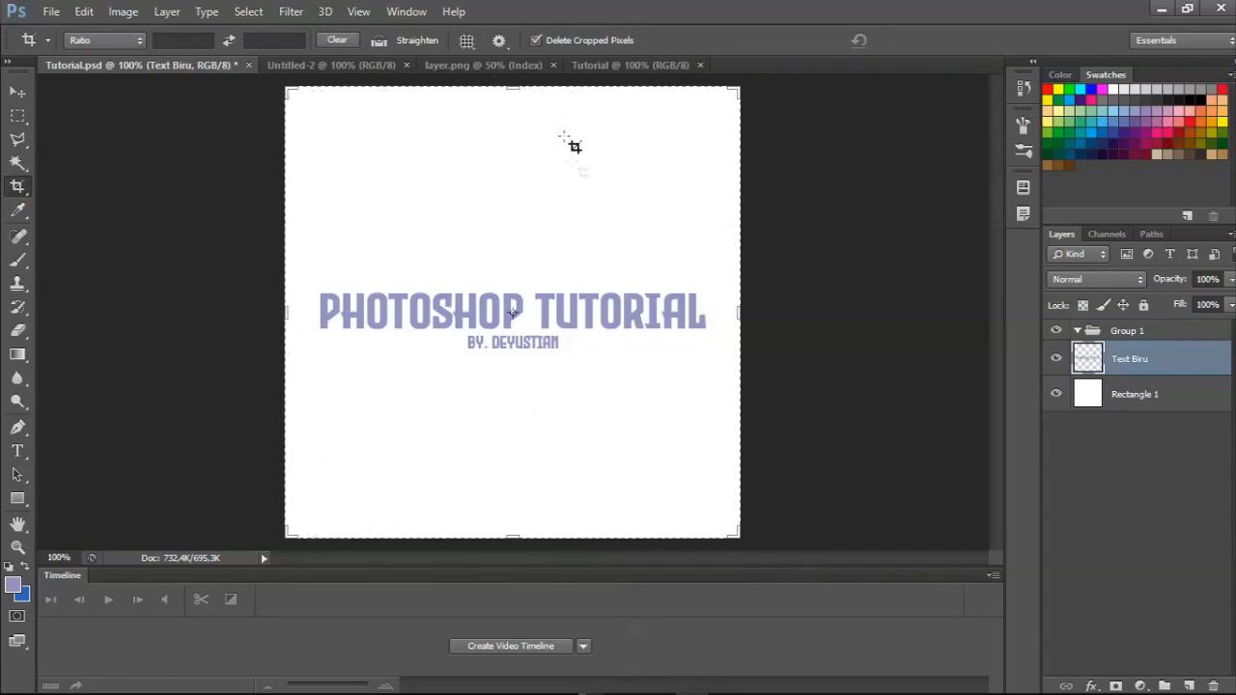
left_click_drag(506, 86, 509, 174)
left_click_drag(514, 451, 504, 365)
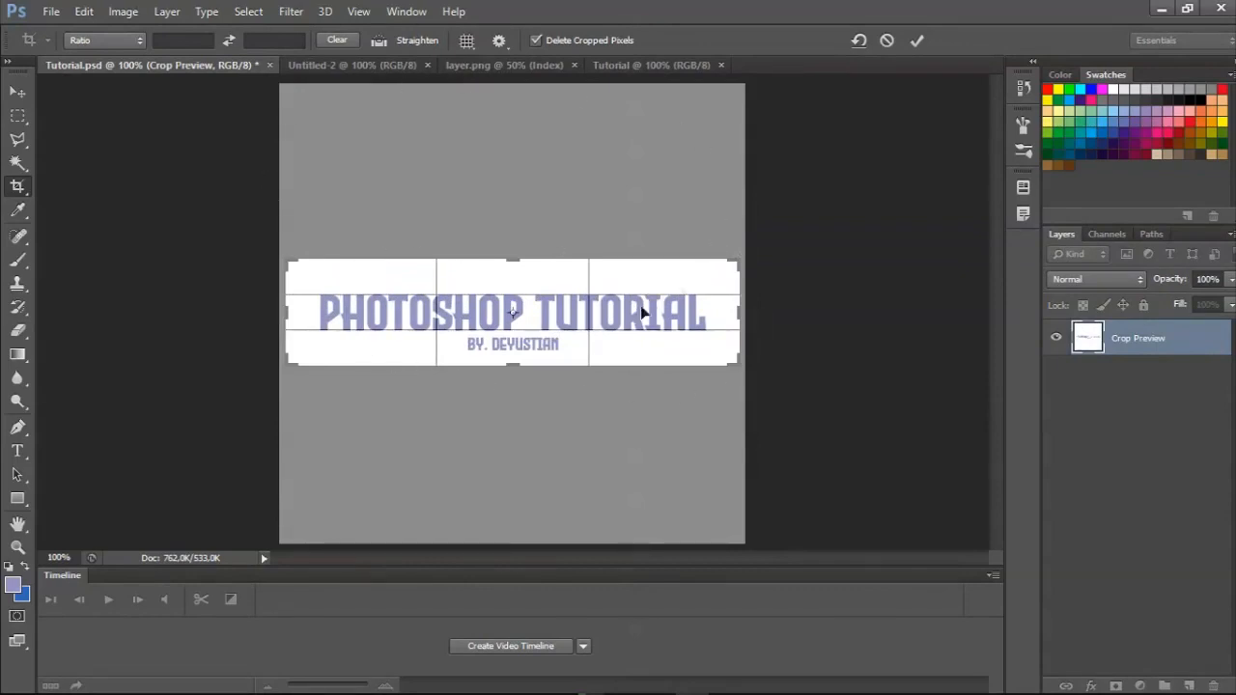
right_click(462, 287)
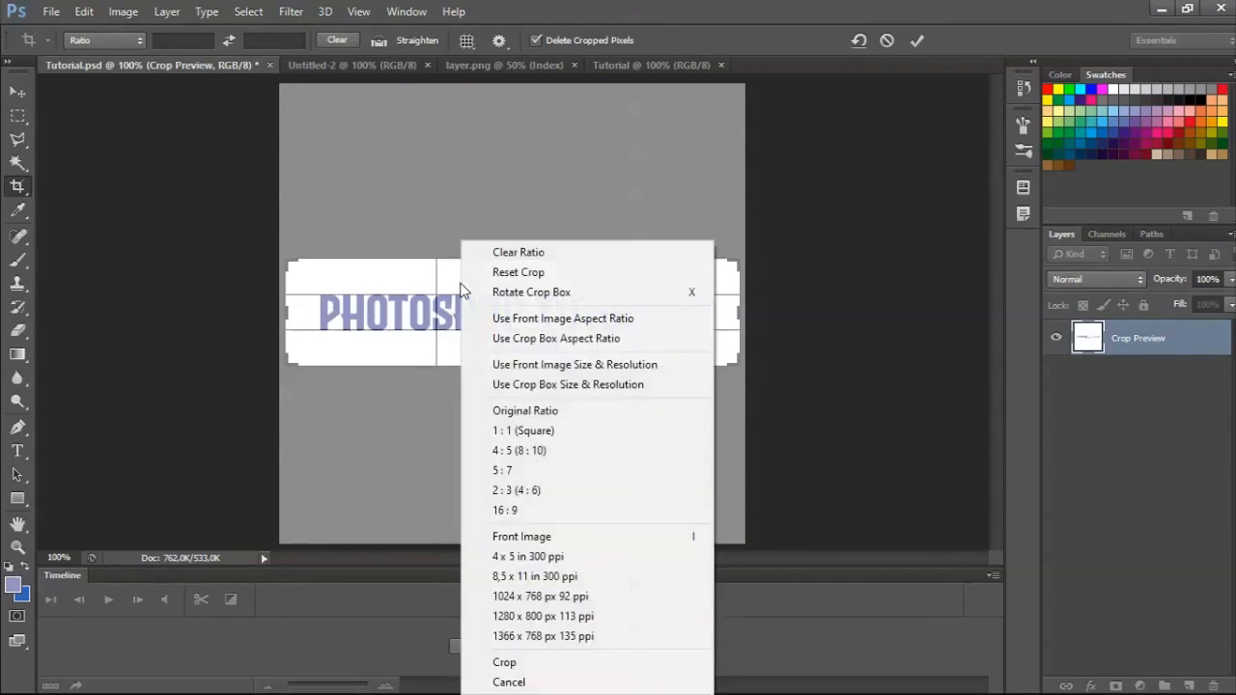
left_click(505, 664)
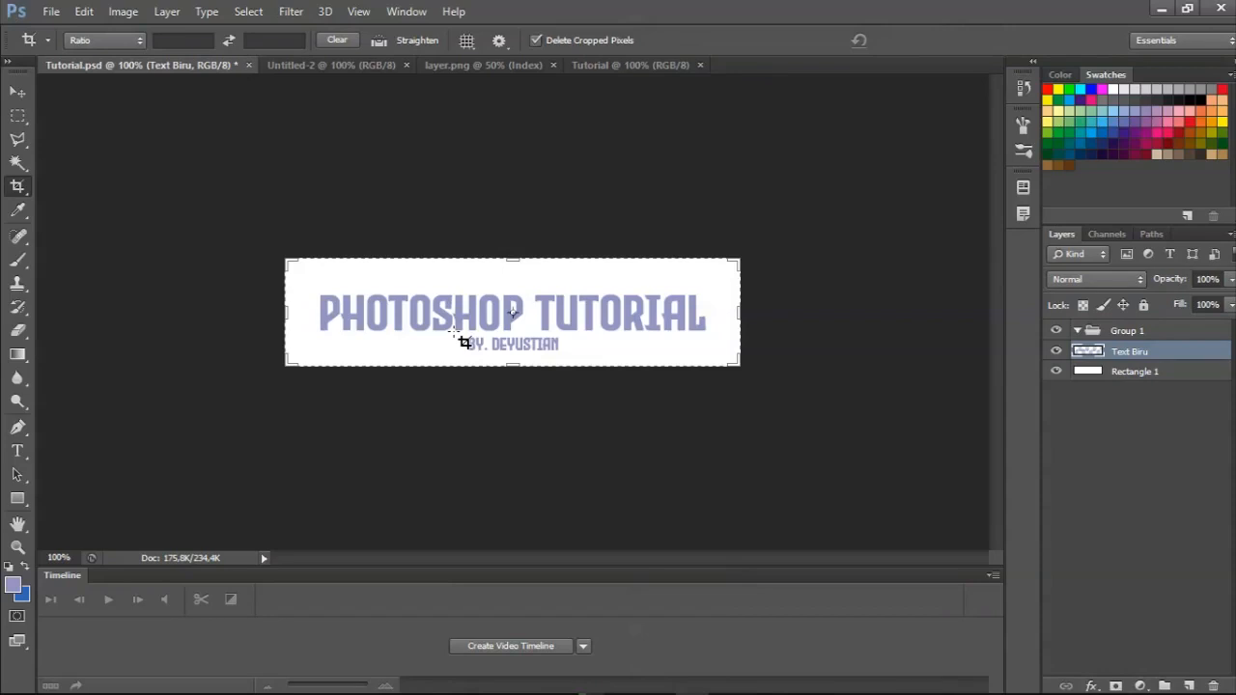
key("ctrl+z")
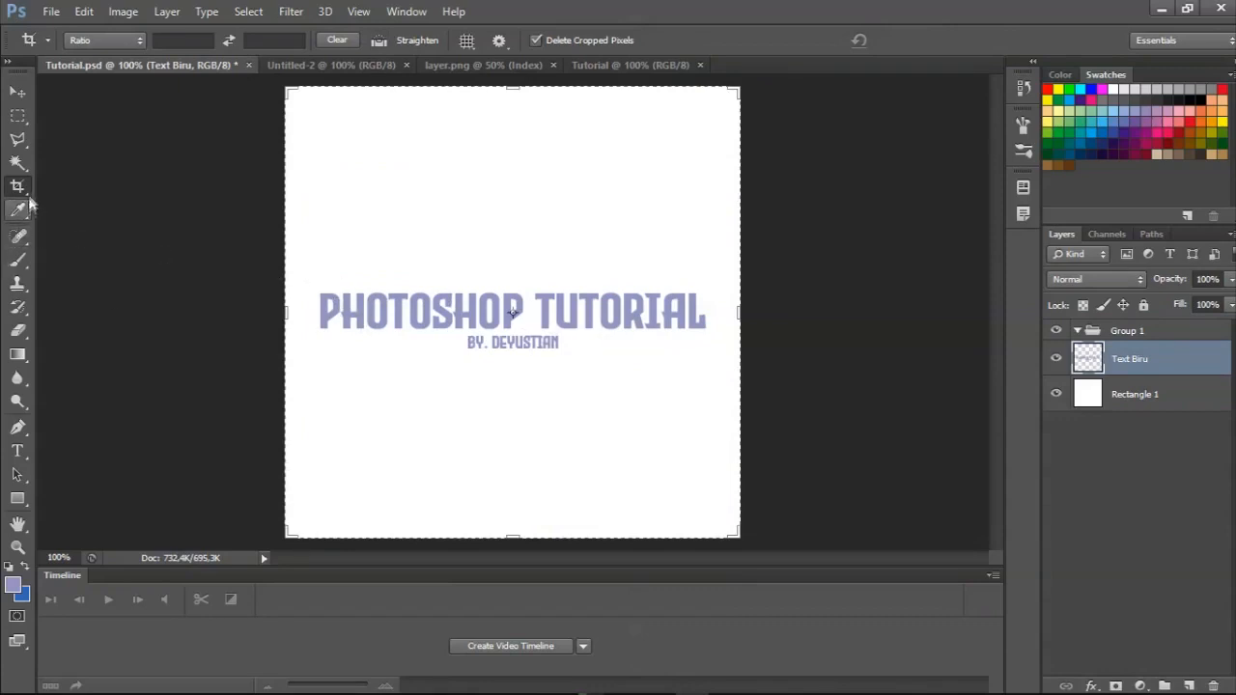
Look at the tools grouped with the Crop tool, keeping the Crop tool active.
right_click(23, 189)
right_click(22, 189)
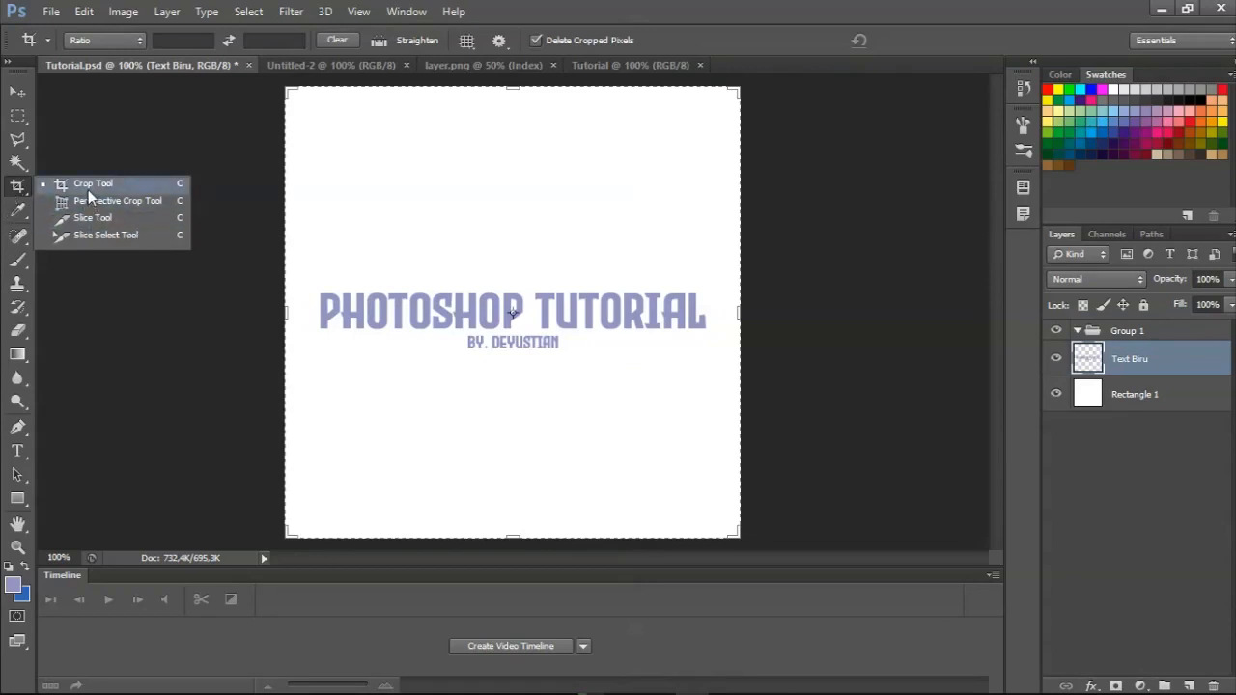
left_click(14, 195)
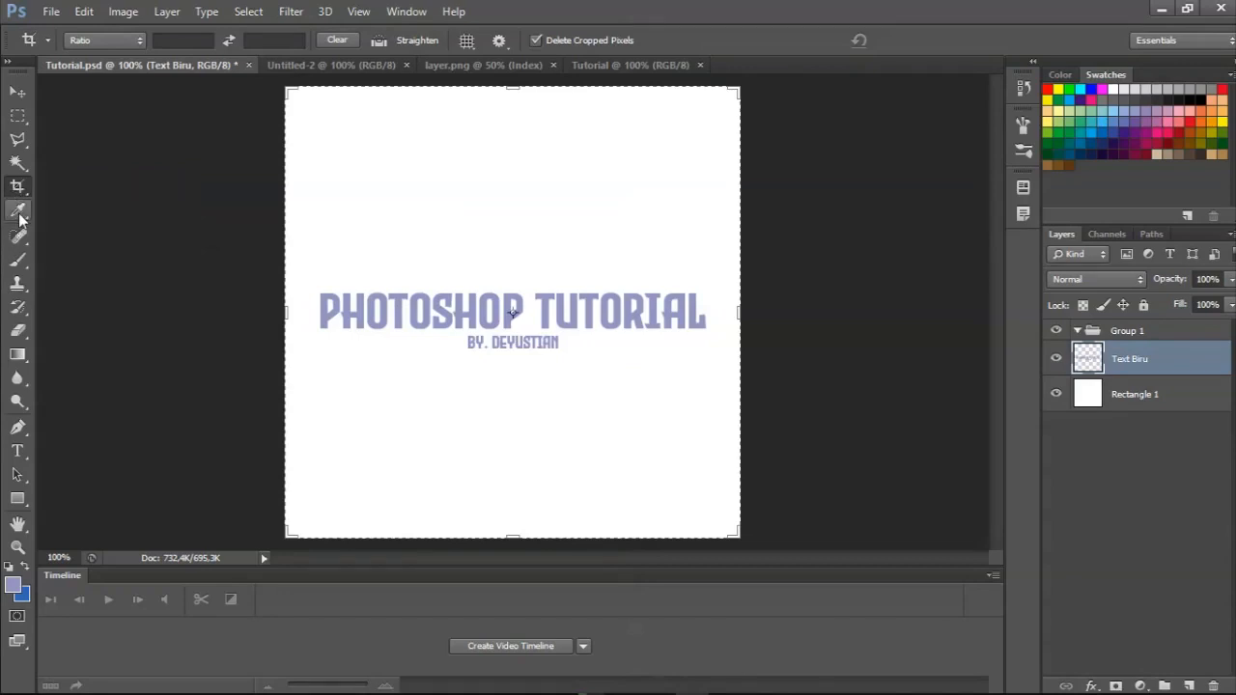
Activate the Eyedropper tool and inspect the foreground colour in the Color Picker.
left_click(18, 212)
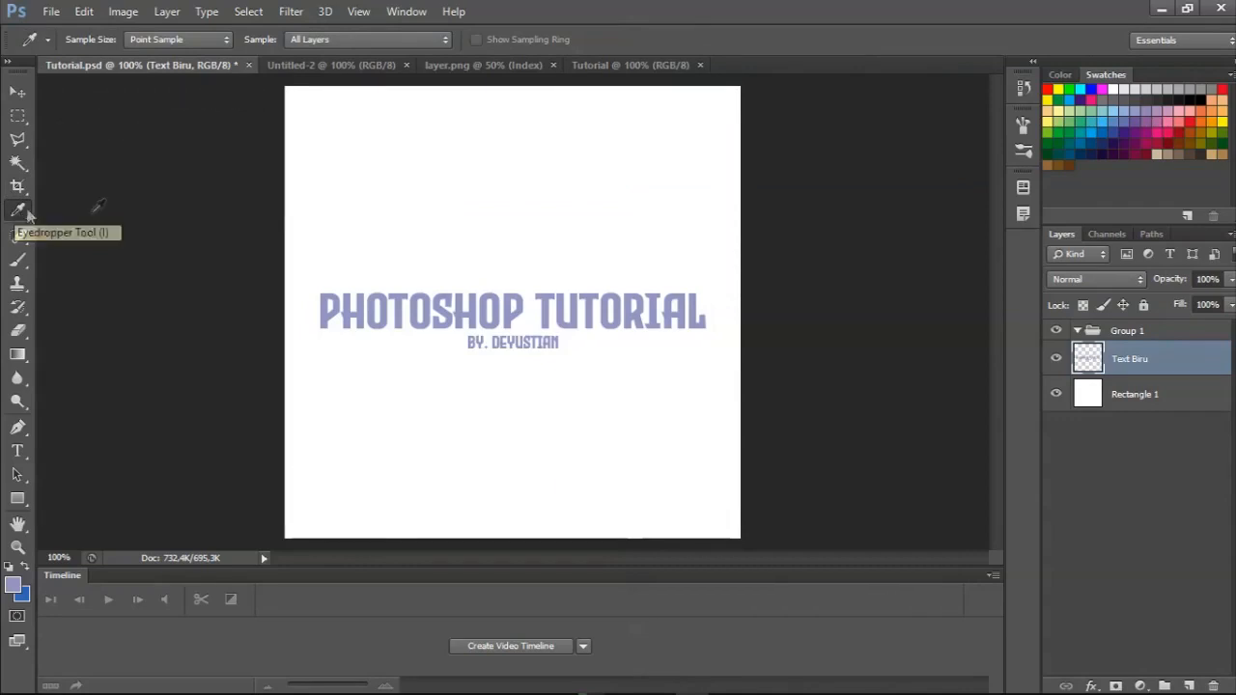
left_click(16, 142)
key("i")
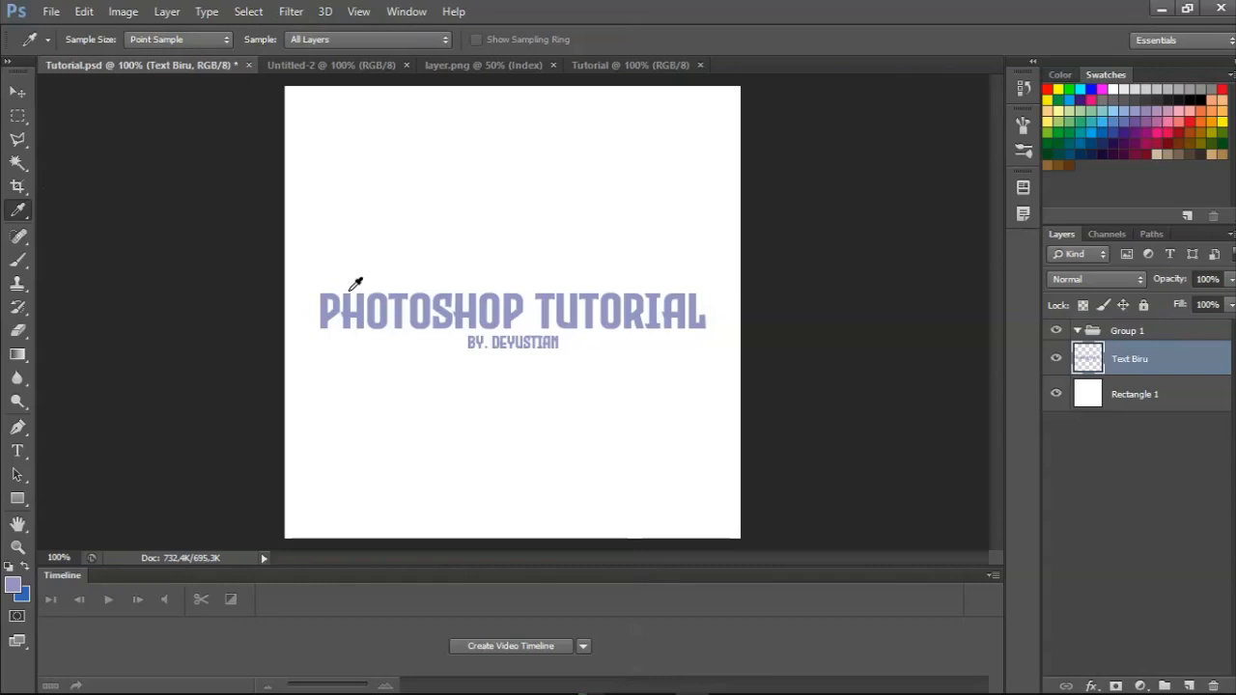
left_click(12, 586)
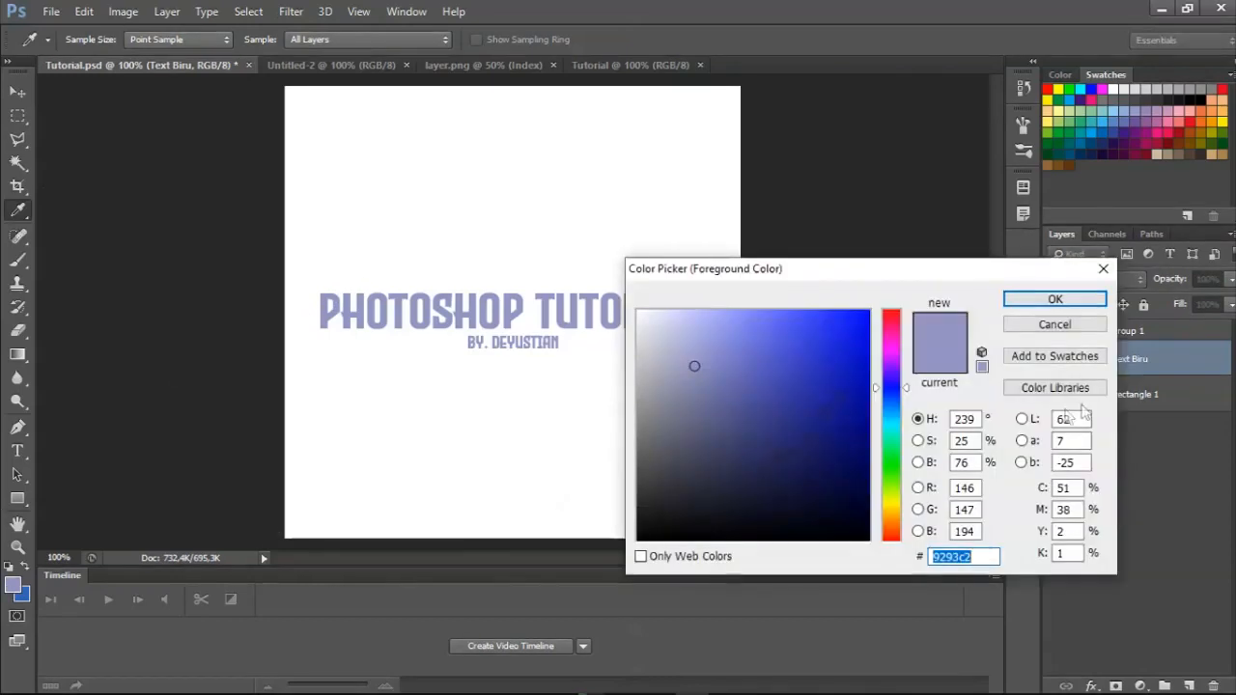
left_click(1037, 298)
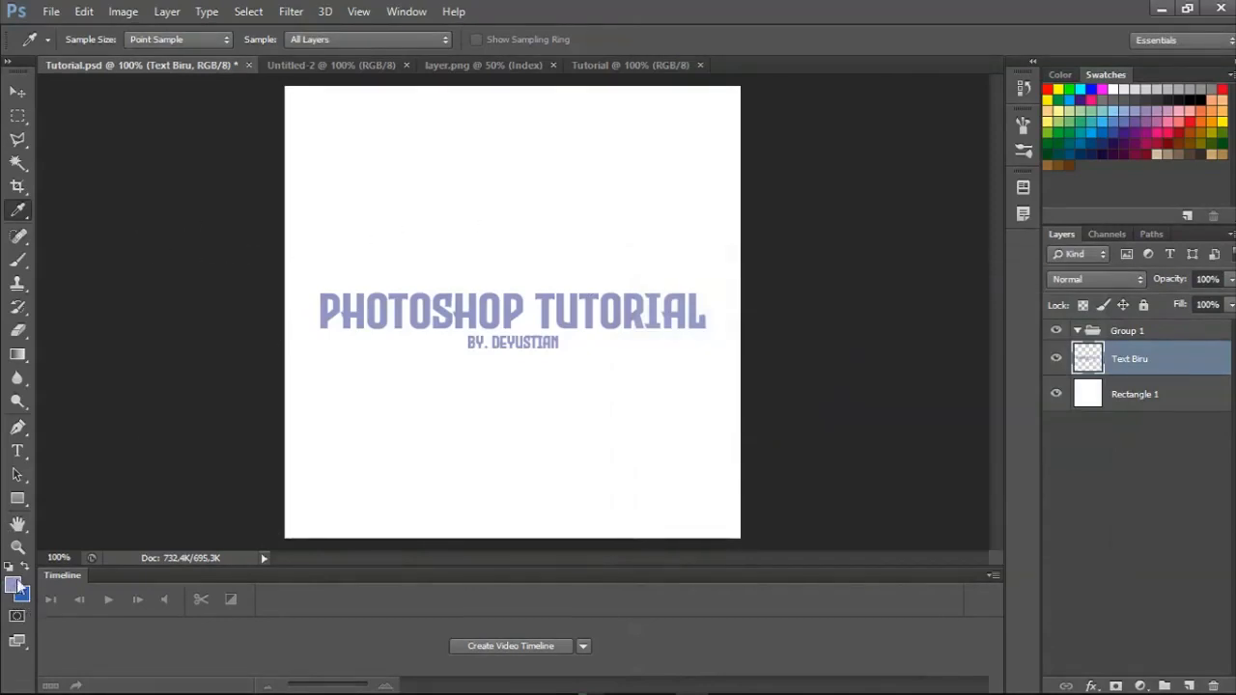
left_click(384, 206)
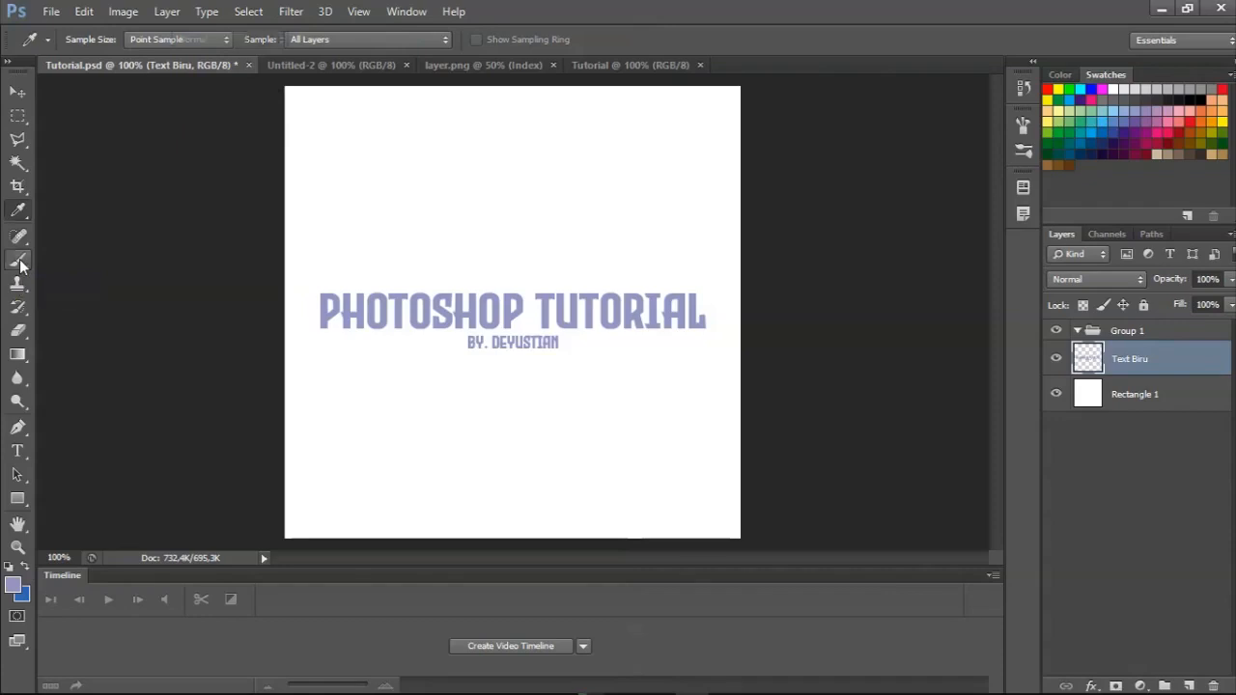
Compare the tool options of the Brush, Move, Rectangular Marquee, Polygonal Lasso and Magic Wand tools.
left_click(21, 264)
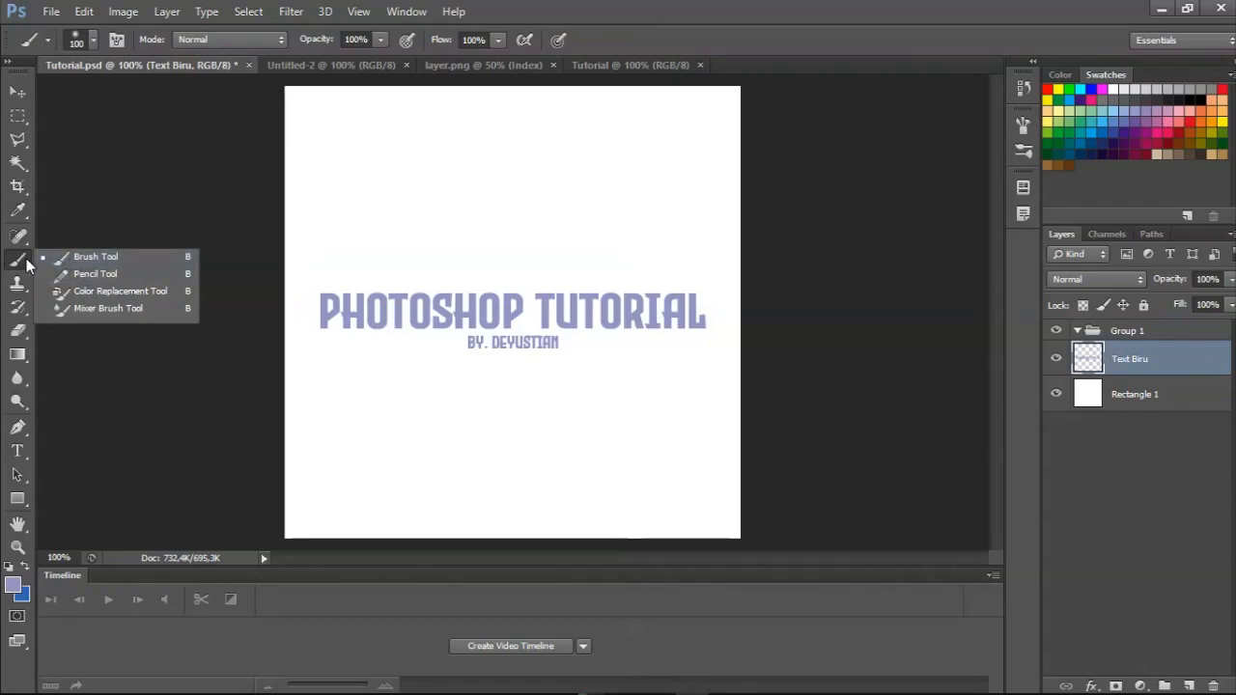
left_click(70, 257)
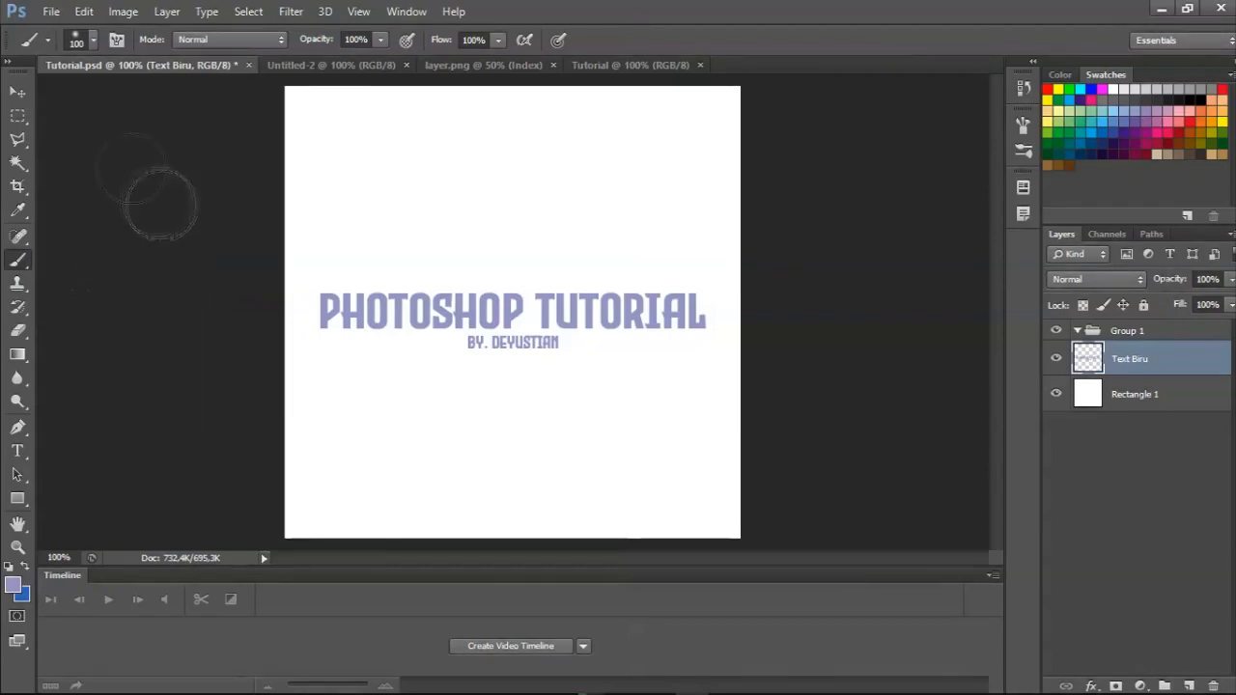
left_click(18, 91)
left_click(18, 116)
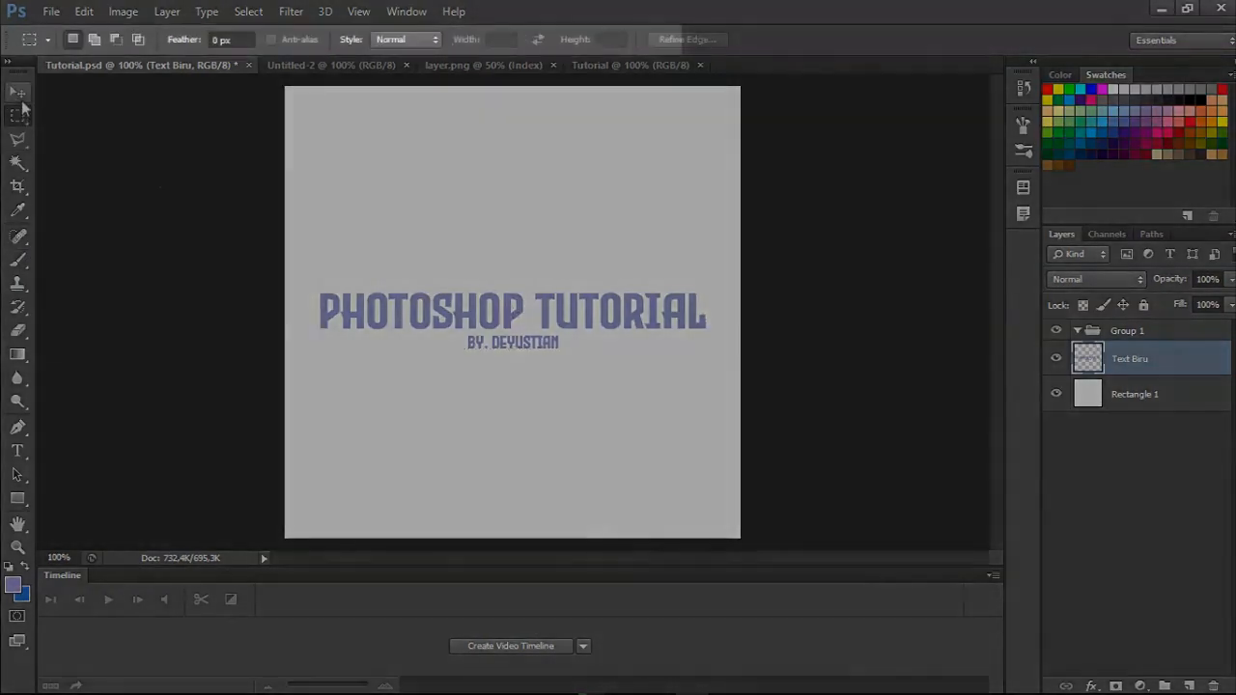
left_click(17, 92)
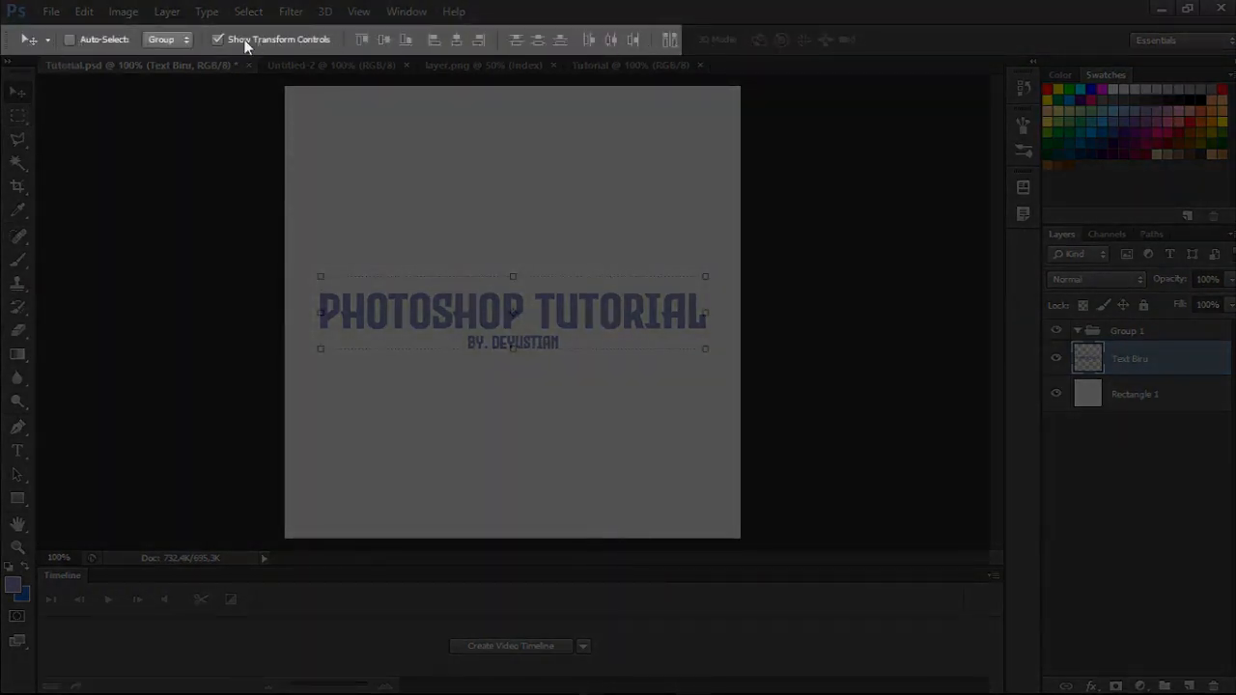
left_click(16, 118)
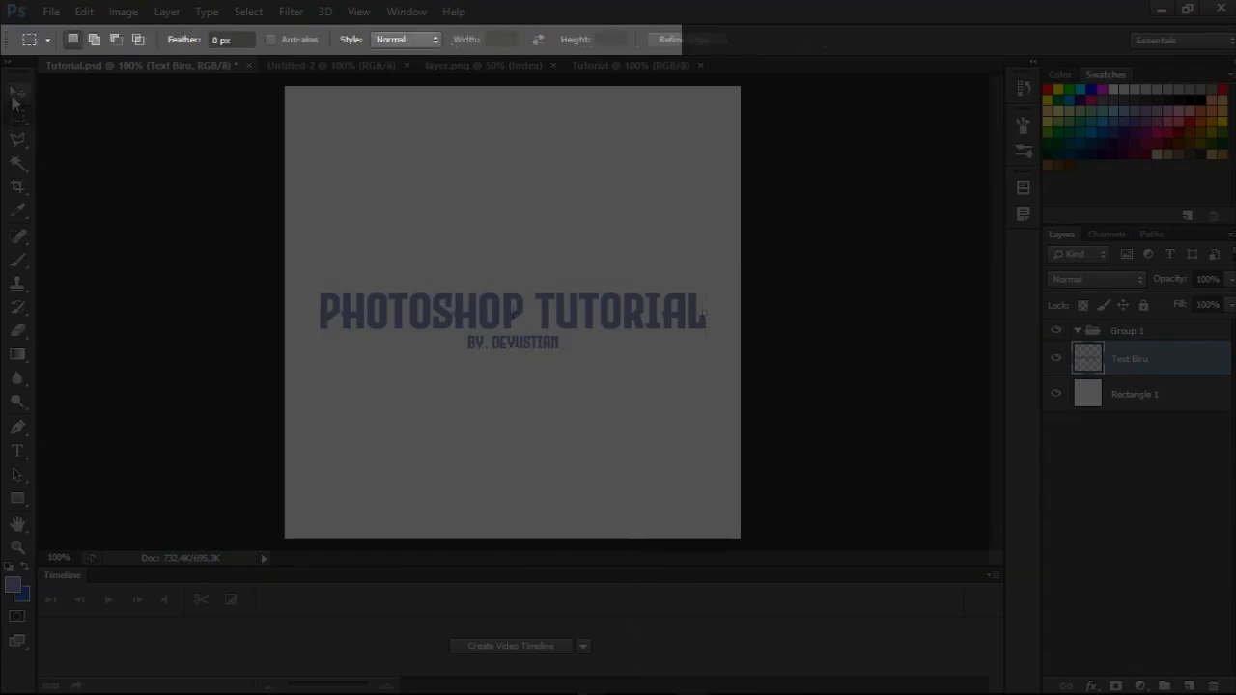
left_click(16, 93)
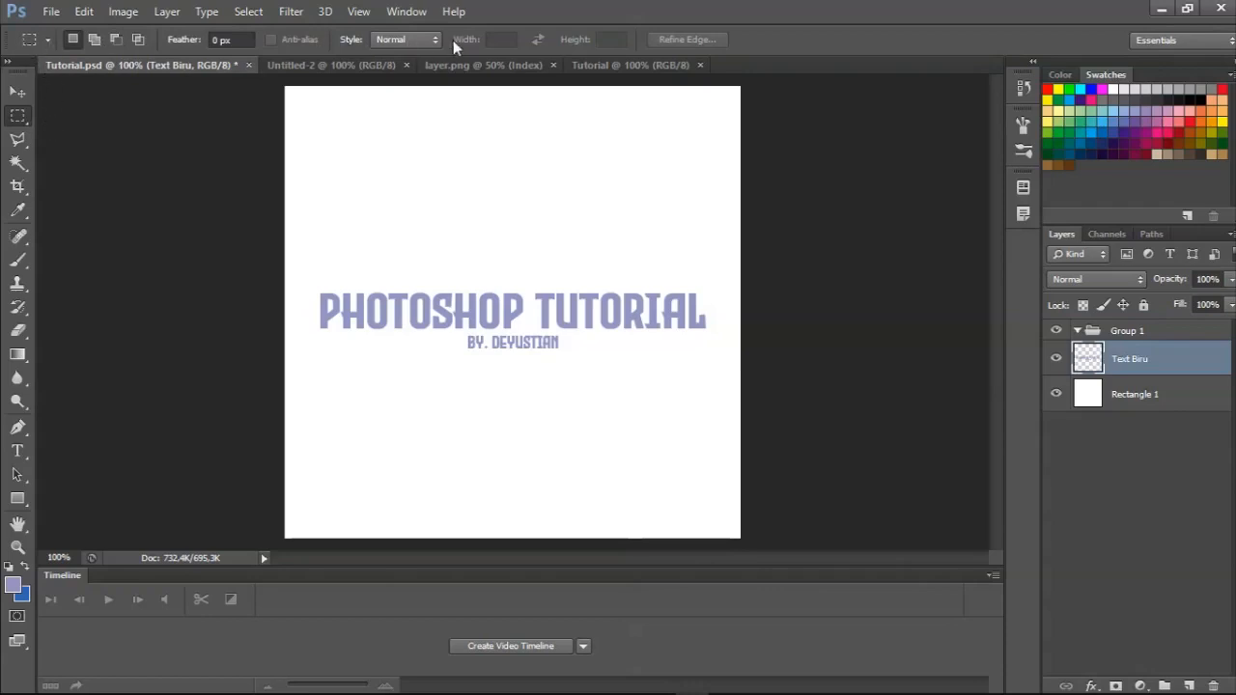
left_click(18, 138)
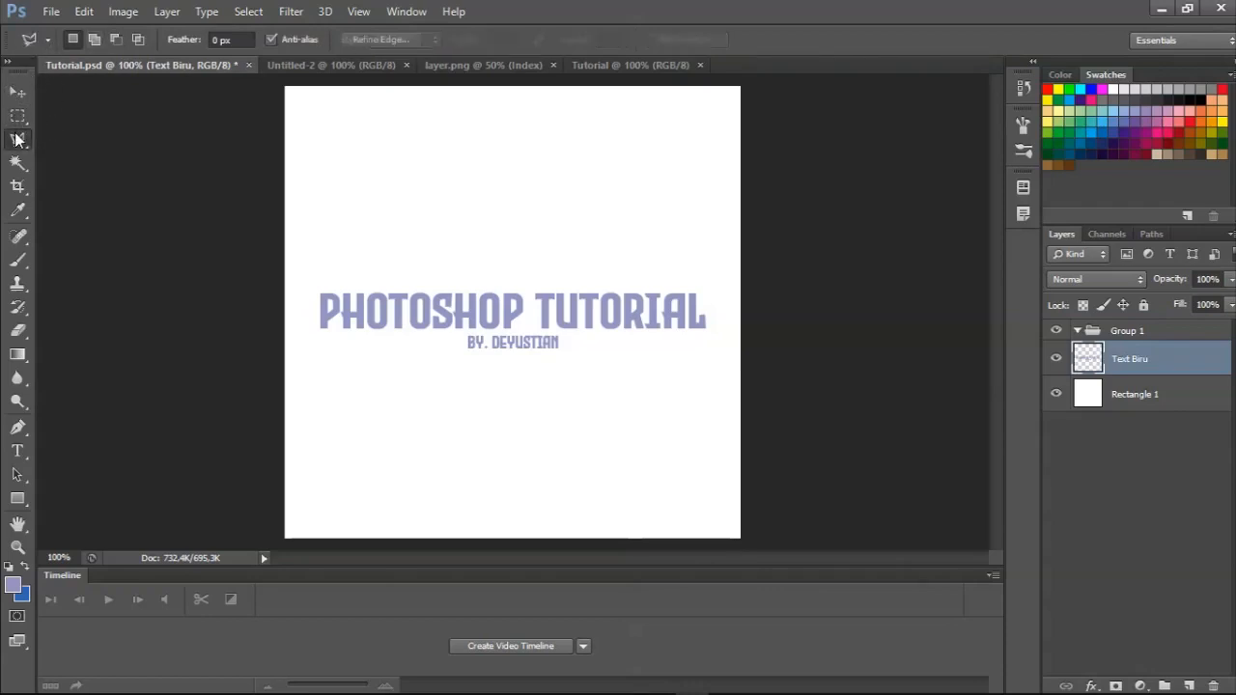
left_click(18, 162)
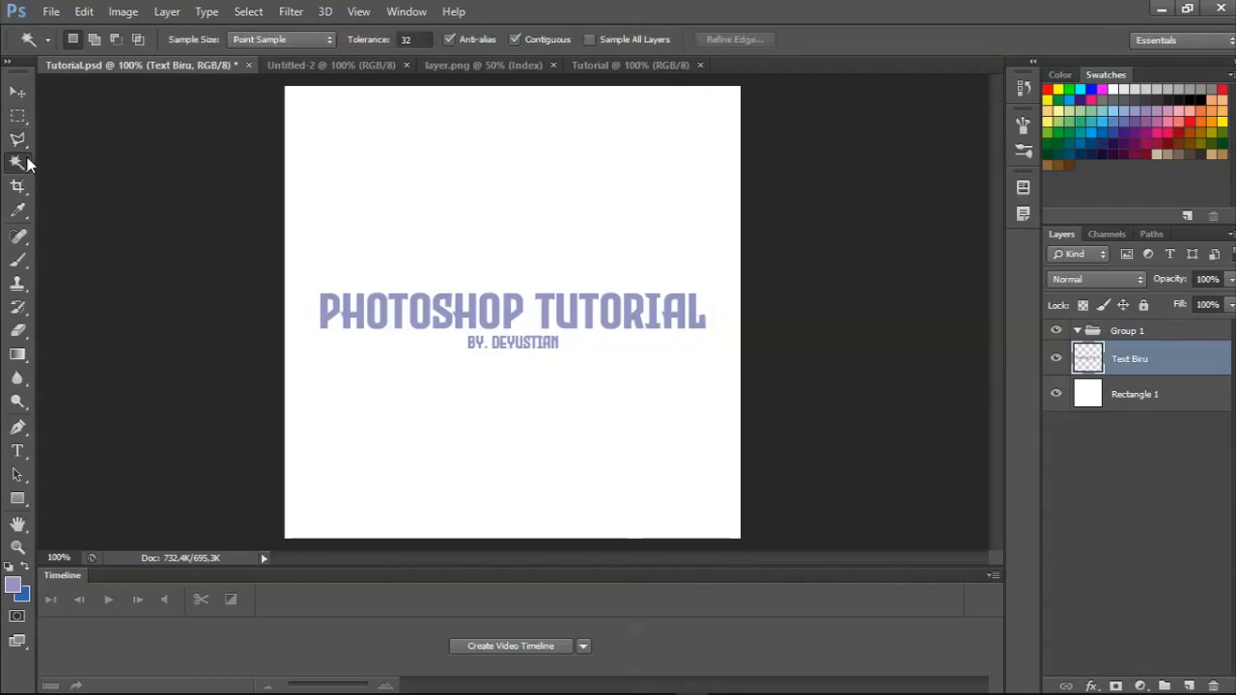
Set the Brush tool's size to 96 px and look through the brush presets.
left_click(21, 261)
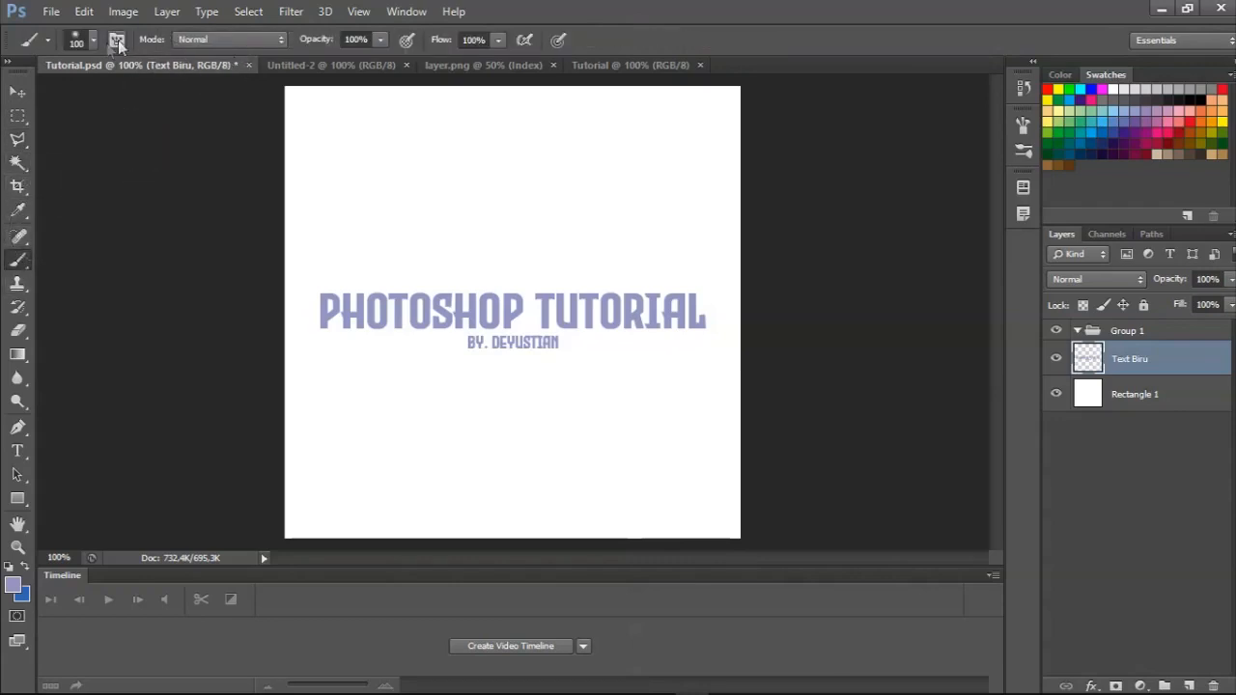
left_click(94, 44)
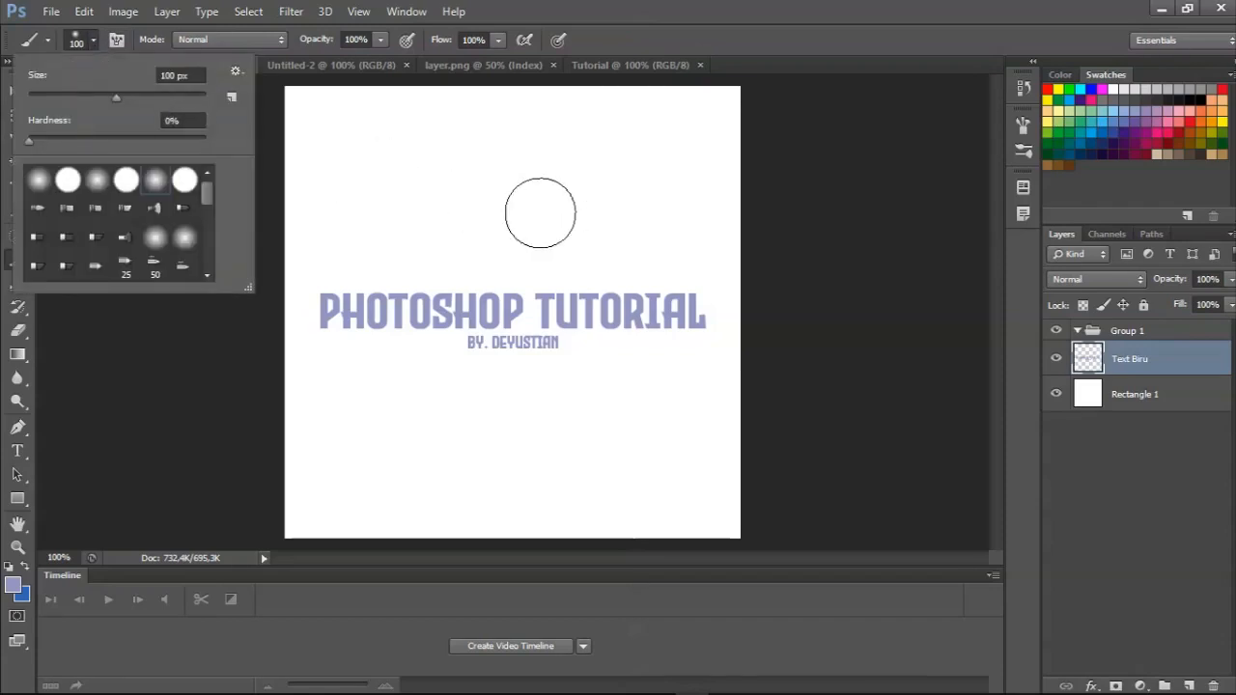
left_click_drag(137, 95, 192, 99)
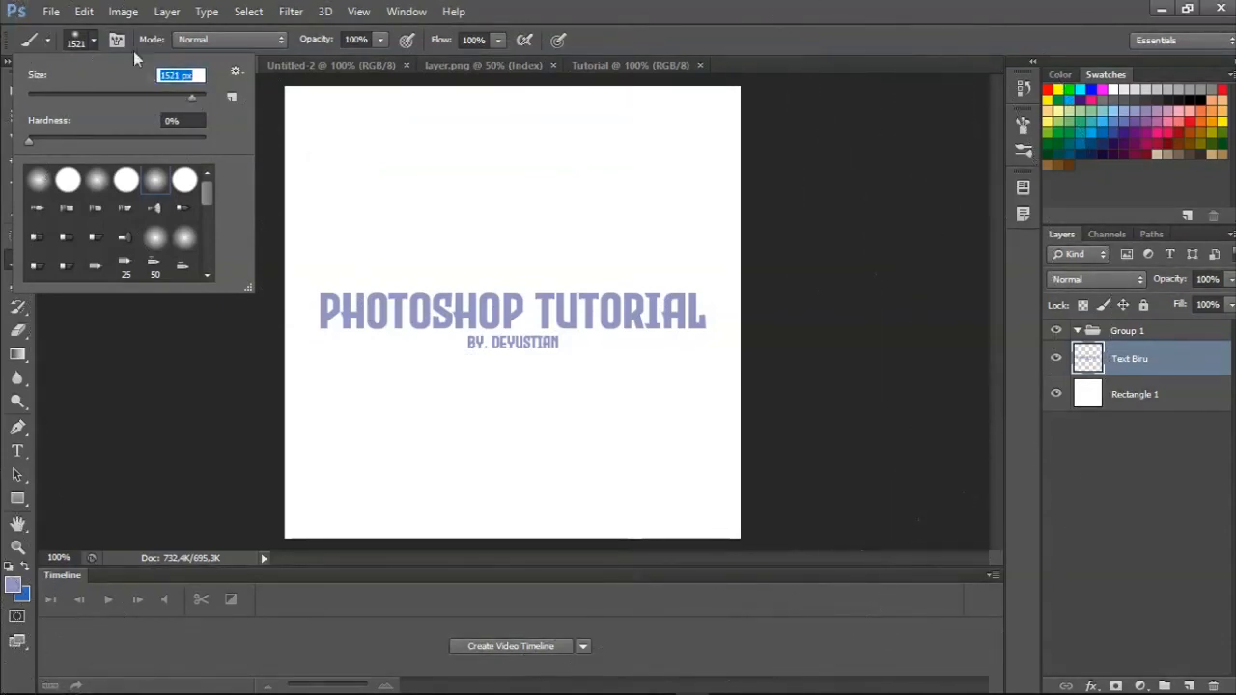
left_click_drag(160, 96, 112, 96)
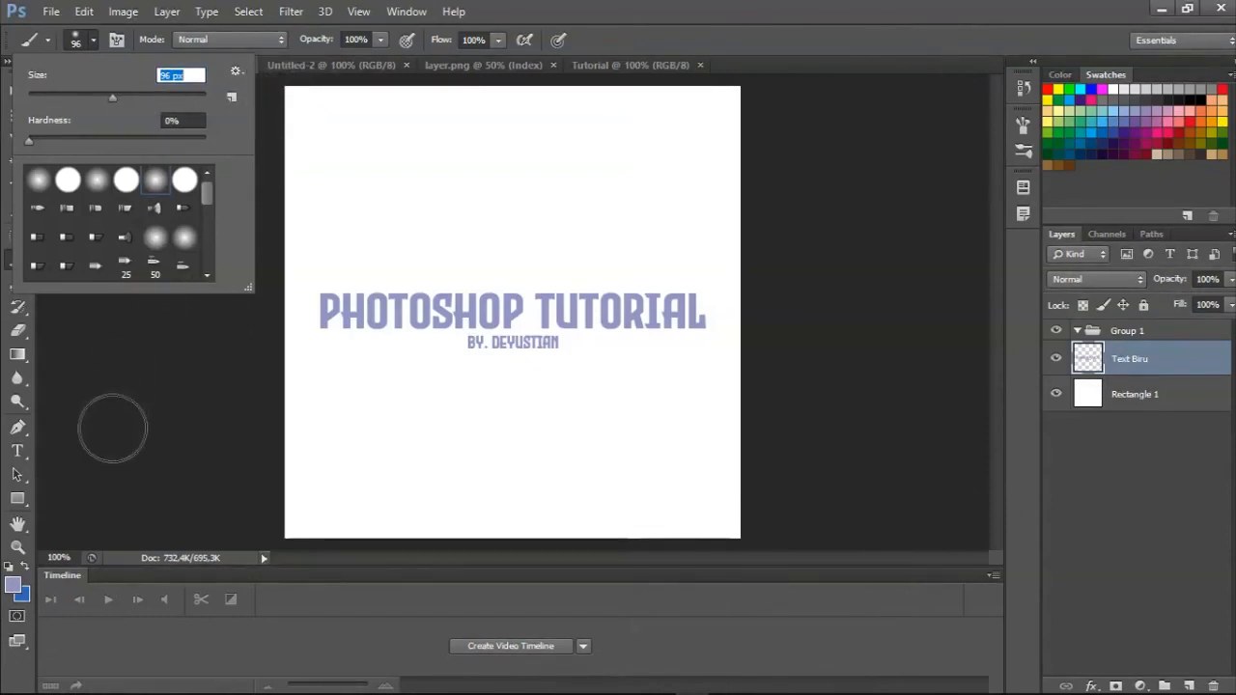
scroll(129, 201, "down", 1)
scroll(97, 238, "up", 1)
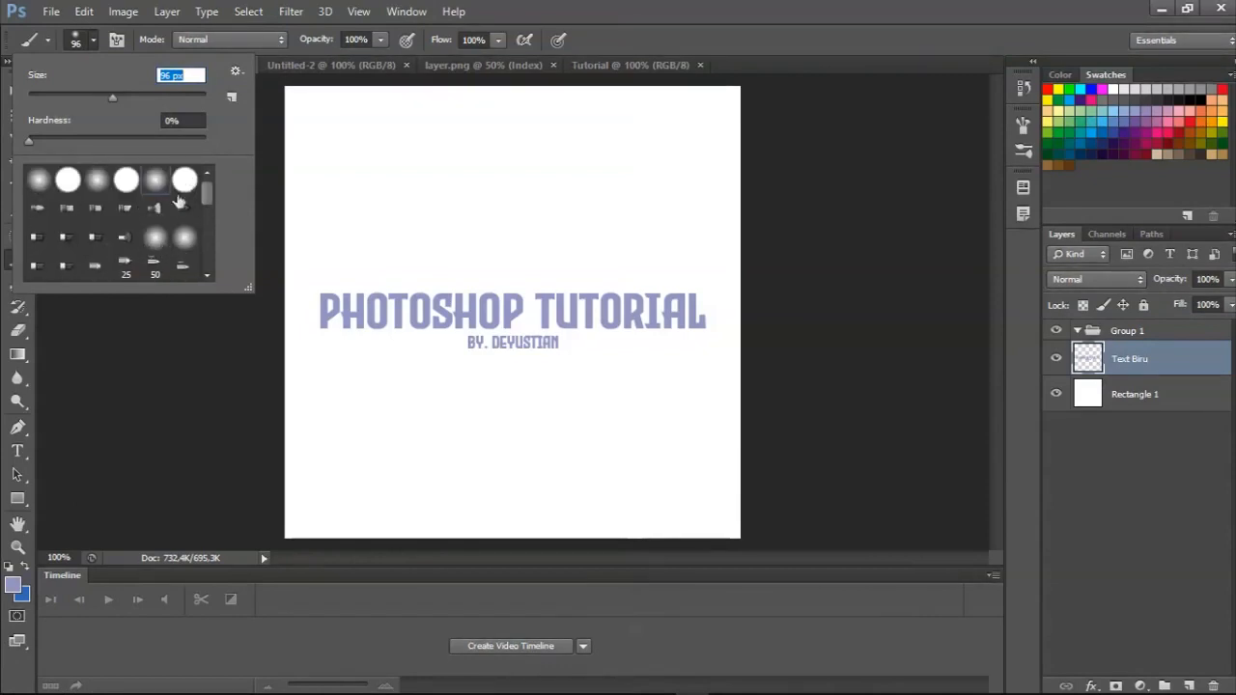
scroll(165, 232, "down", 3)
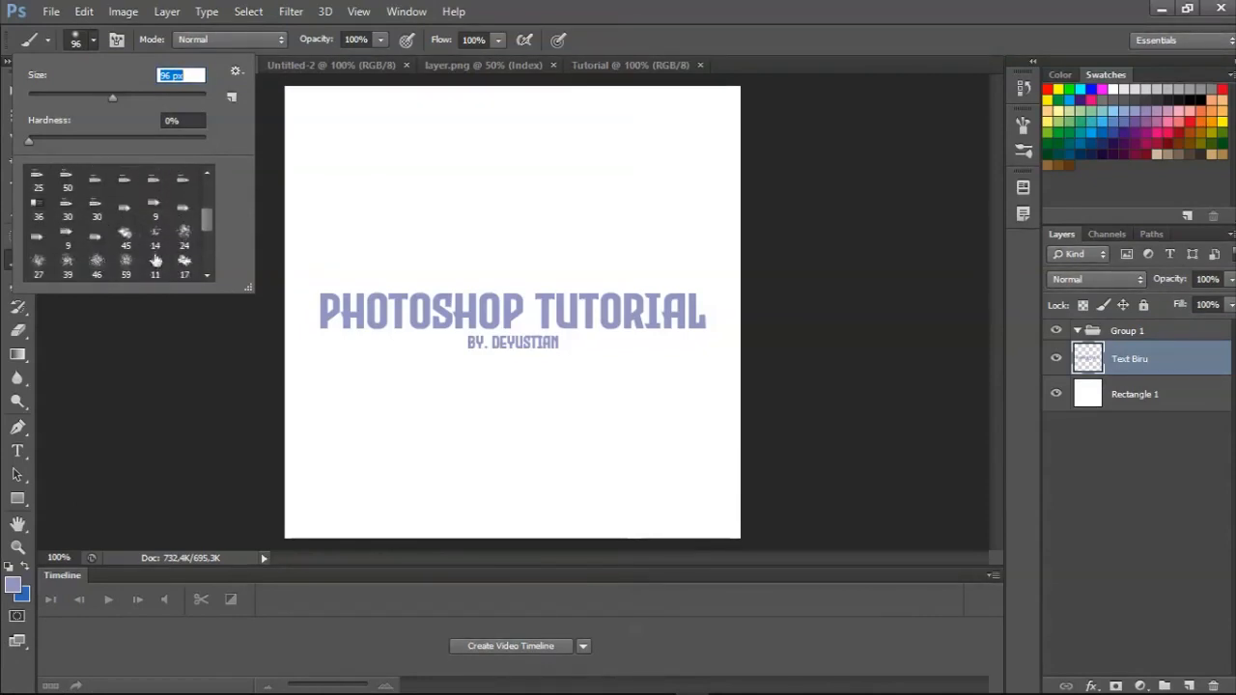
scroll(164, 261, "down", 2)
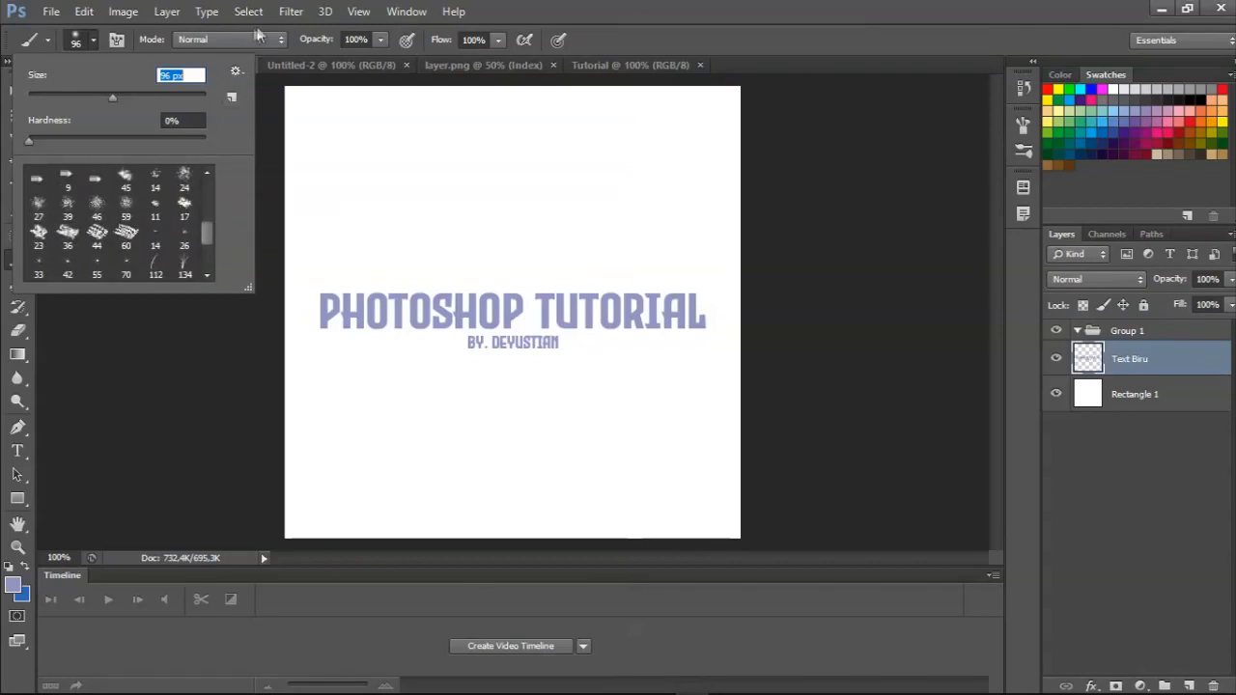
left_click(519, 15)
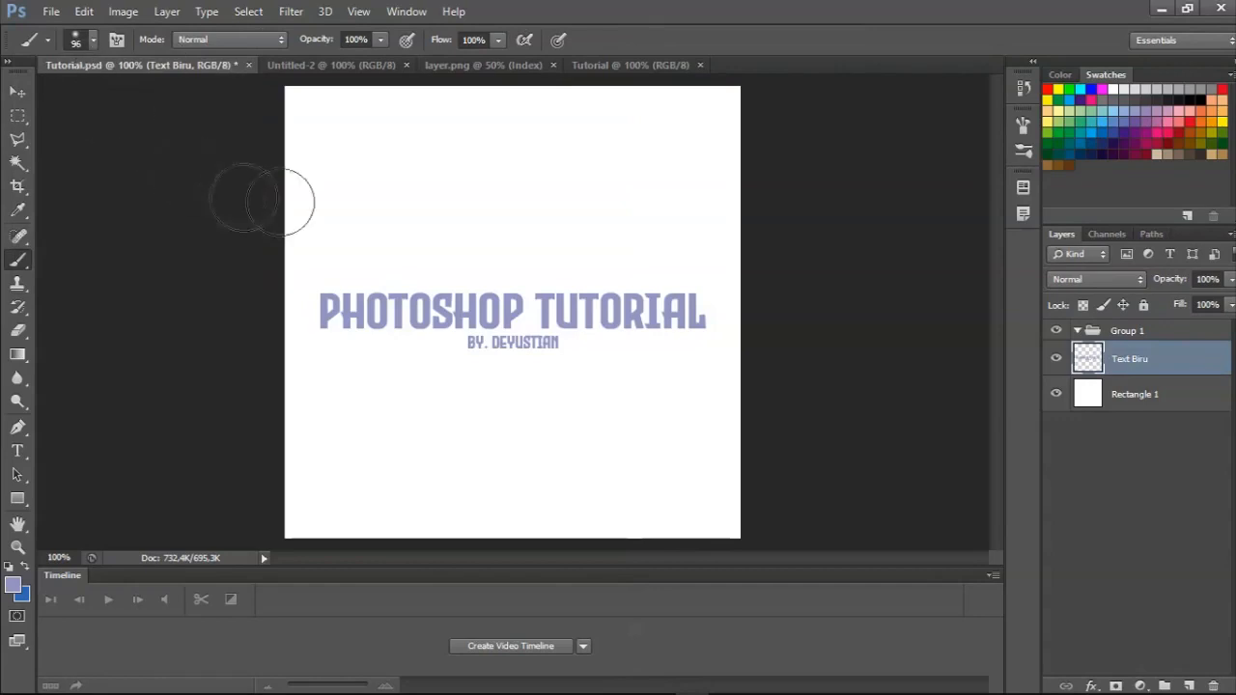
Paint a broad soft-edged patch across the empty area above the text with the Brush tool, and undo it.
mouse_move(367, 189)
left_mouse_down()
mouse_move(408, 169)
mouse_move(506, 181)
mouse_move(370, 173)
mouse_move(478, 176)
mouse_move(539, 155)
mouse_move(491, 153)
mouse_move(585, 161)
mouse_move(393, 179)
mouse_move(375, 163)
mouse_move(651, 168)
left_mouse_up()
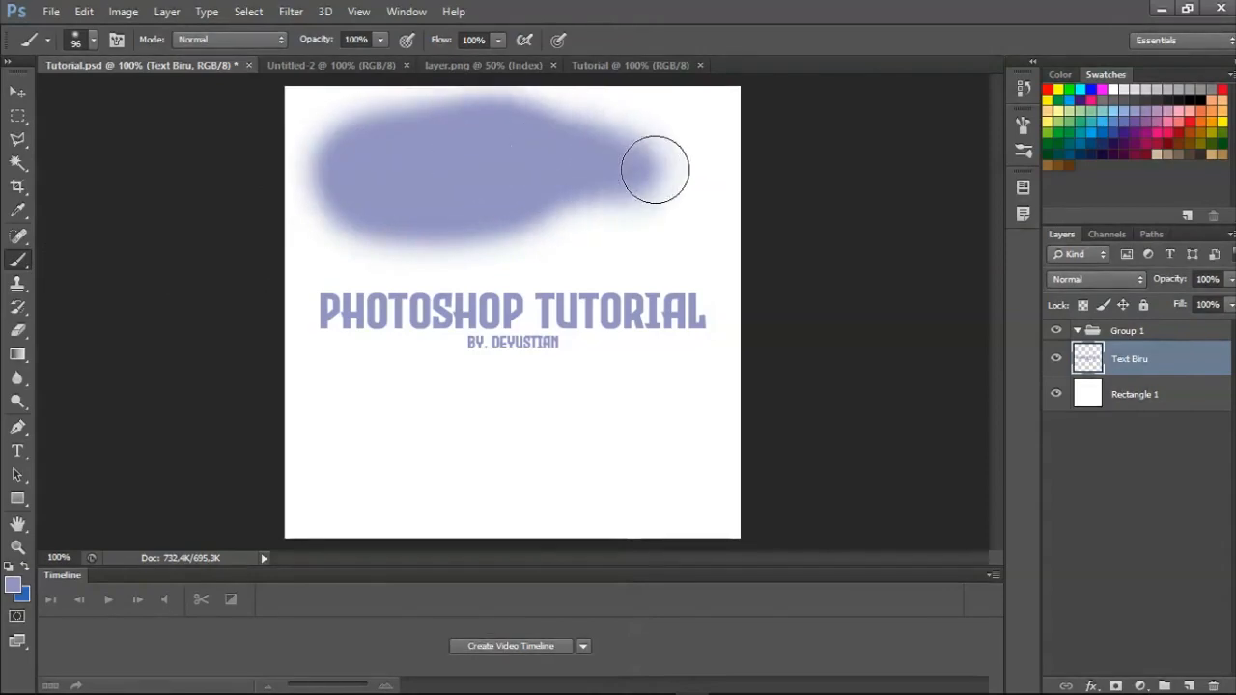
key("ctrl+z")
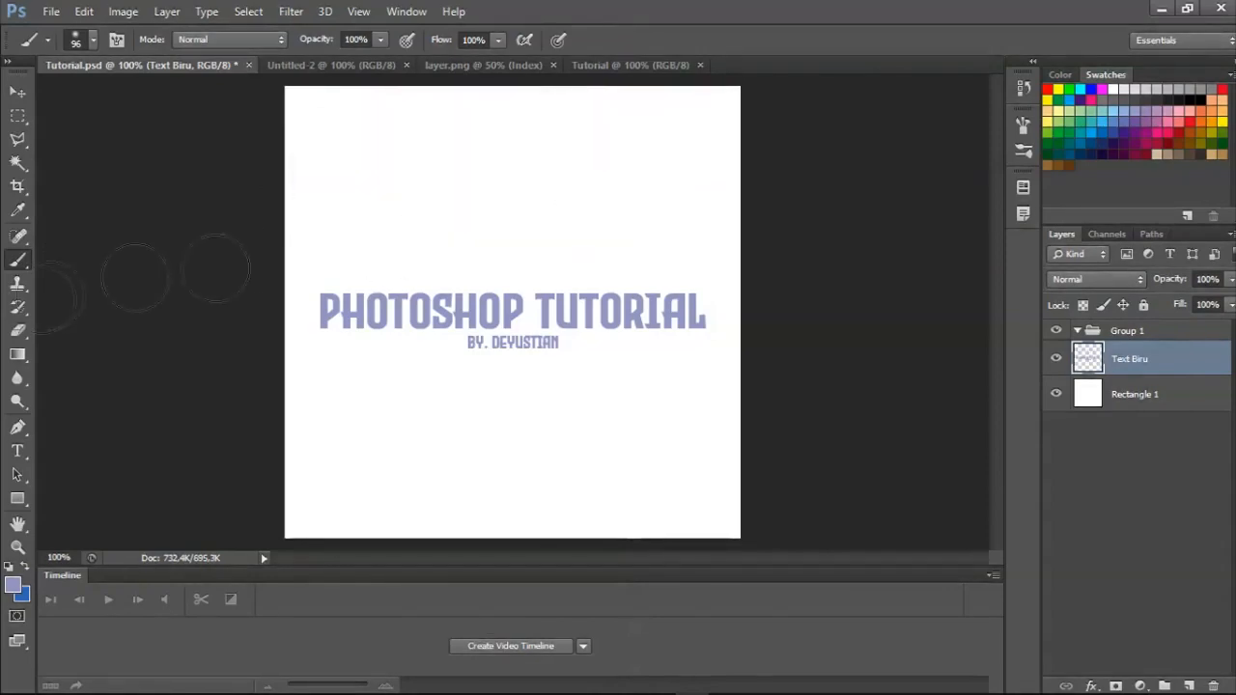
Draw freehand strokes with the Pencil tool above and below the text on the Text Biru layer, and undo them.
left_click(17, 259)
left_click(43, 277)
left_click_drag(391, 177, 641, 181)
mouse_move(579, 455)
left_mouse_down()
mouse_move(321, 444)
mouse_move(296, 336)
mouse_move(350, 153)
mouse_move(582, 155)
mouse_move(673, 203)
mouse_move(706, 278)
mouse_move(639, 407)
mouse_move(549, 425)
left_mouse_up()
key("ctrl+z")
key("ctrl+alt+z")
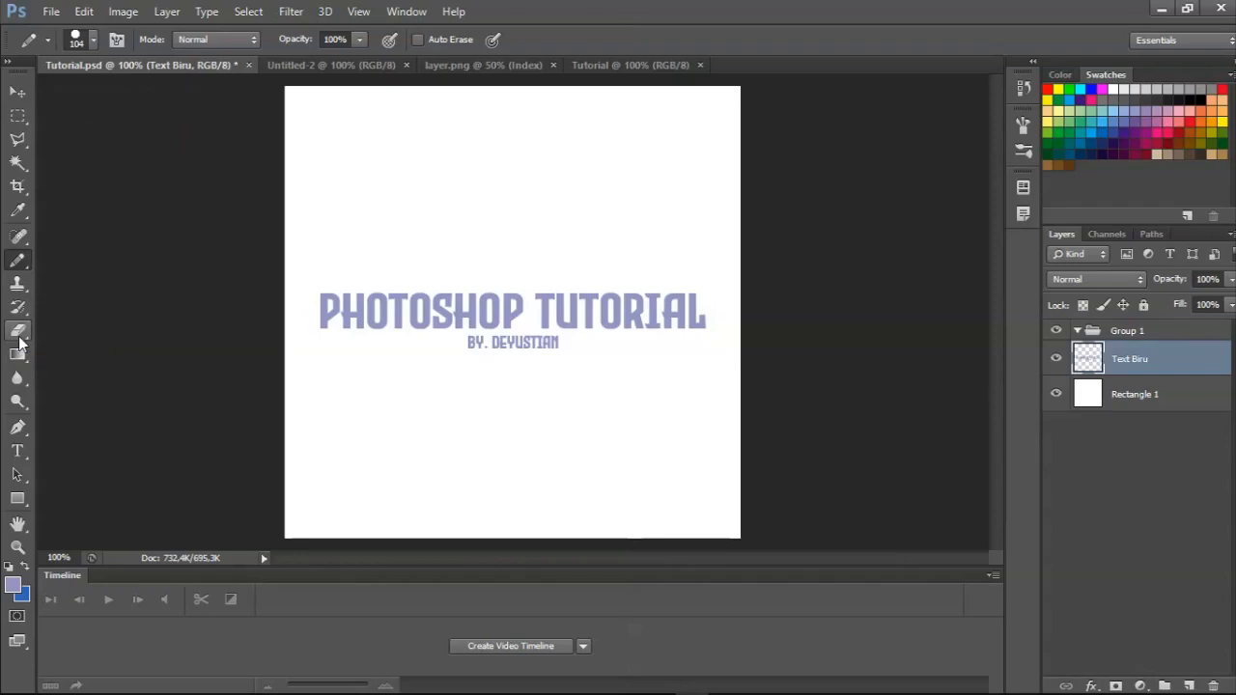
Paint a broad soft-edged lavender patch above the text with the 96 px Brush tool.
right_click(17, 261)
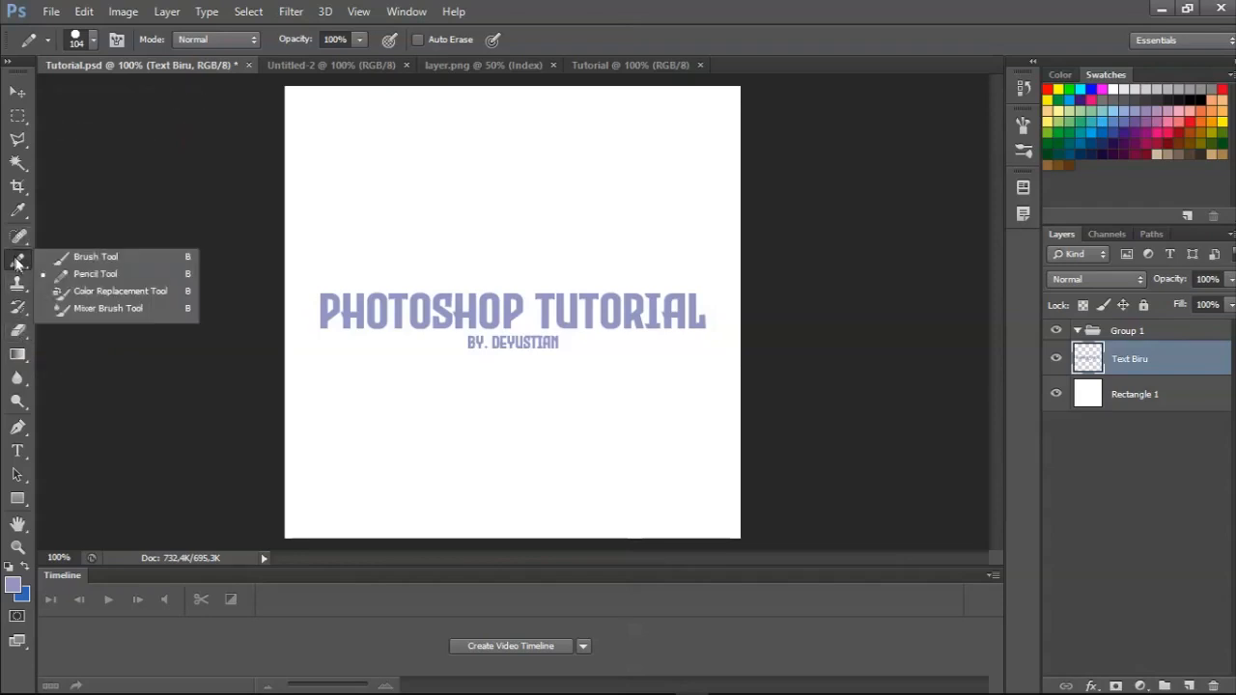
left_click(64, 257)
mouse_move(337, 187)
left_mouse_down()
mouse_move(515, 171)
mouse_move(488, 212)
mouse_move(408, 168)
left_mouse_up()
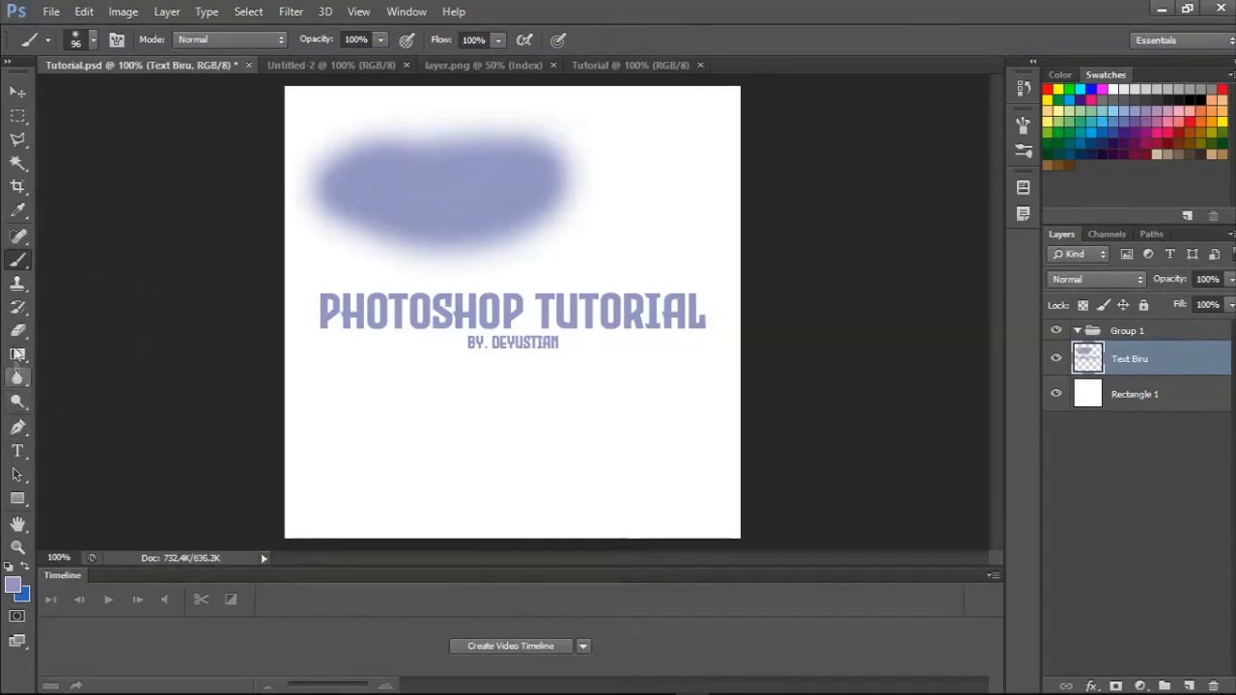
Erase part of the painted patch with the soft 349 px Eraser, and undo the erasure.
left_click(17, 330)
mouse_move(358, 138)
left_mouse_down()
mouse_move(541, 136)
mouse_move(317, 136)
mouse_move(467, 135)
left_mouse_up()
key("ctrl+z")
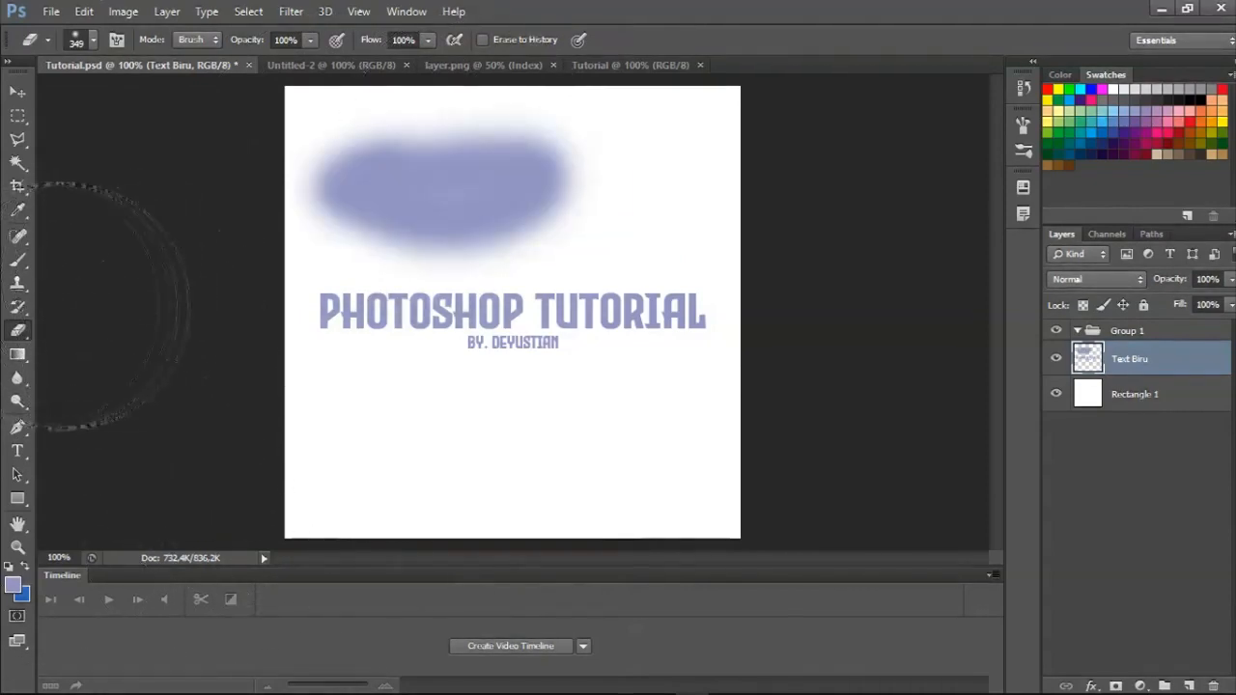
Give the Eraser a hard round tip with 100% hardness and erase the whole painted patch above the text.
left_click(82, 44)
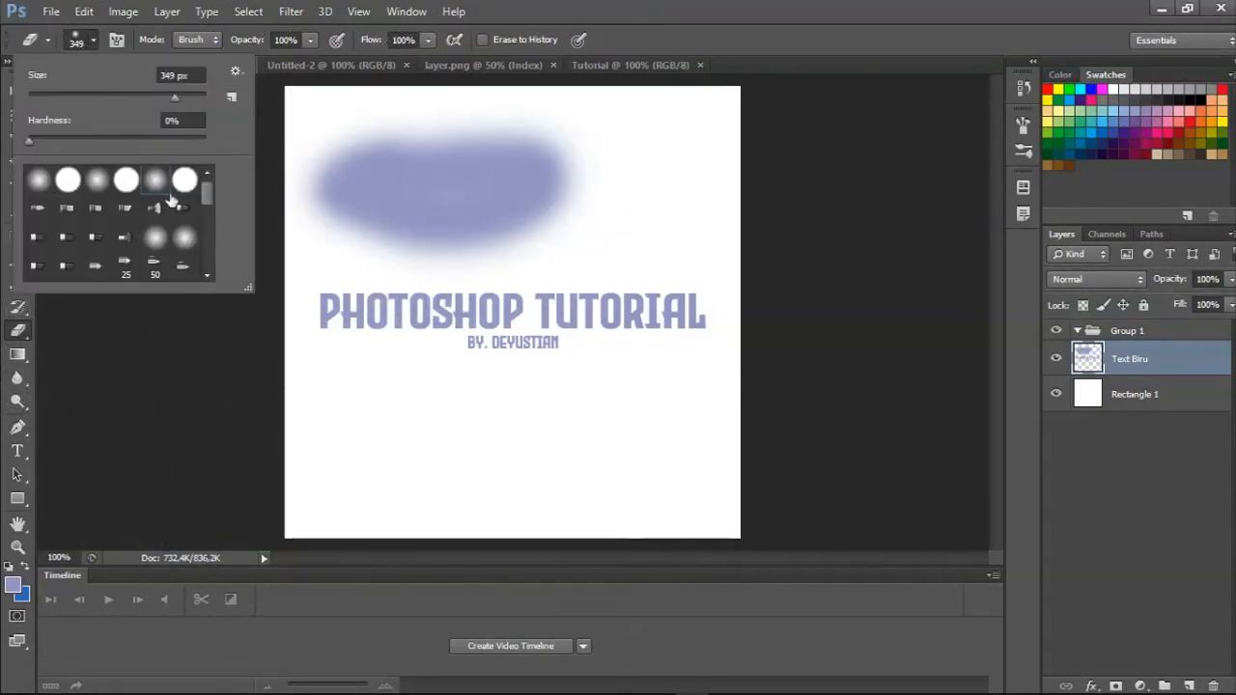
left_click(188, 183)
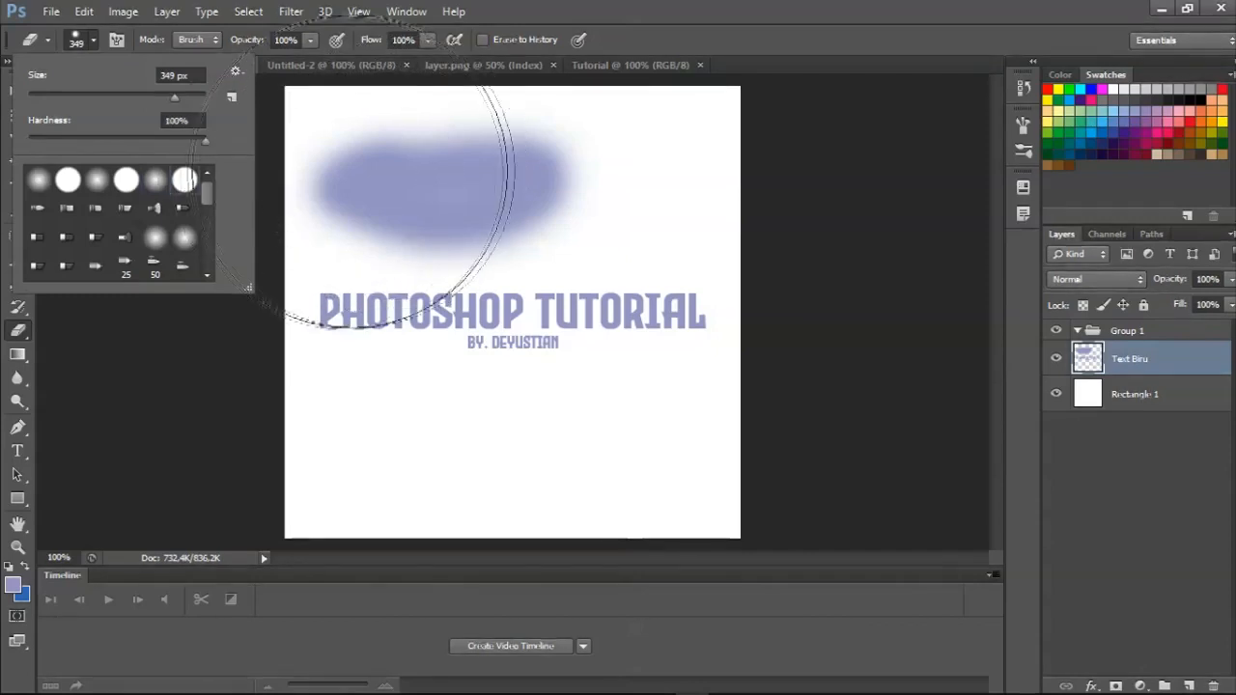
mouse_move(553, 104)
left_mouse_down()
mouse_move(303, 104)
mouse_move(499, 118)
mouse_move(300, 121)
left_mouse_up()
left_click(18, 115)
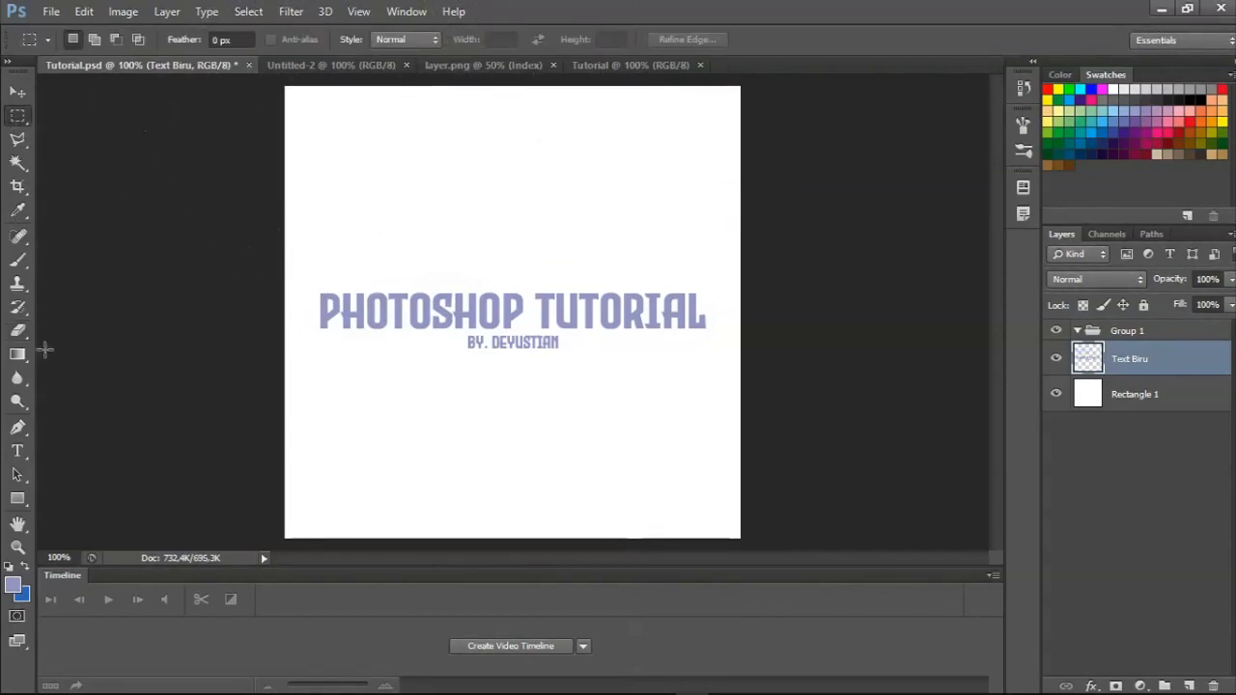
left_click(13, 340)
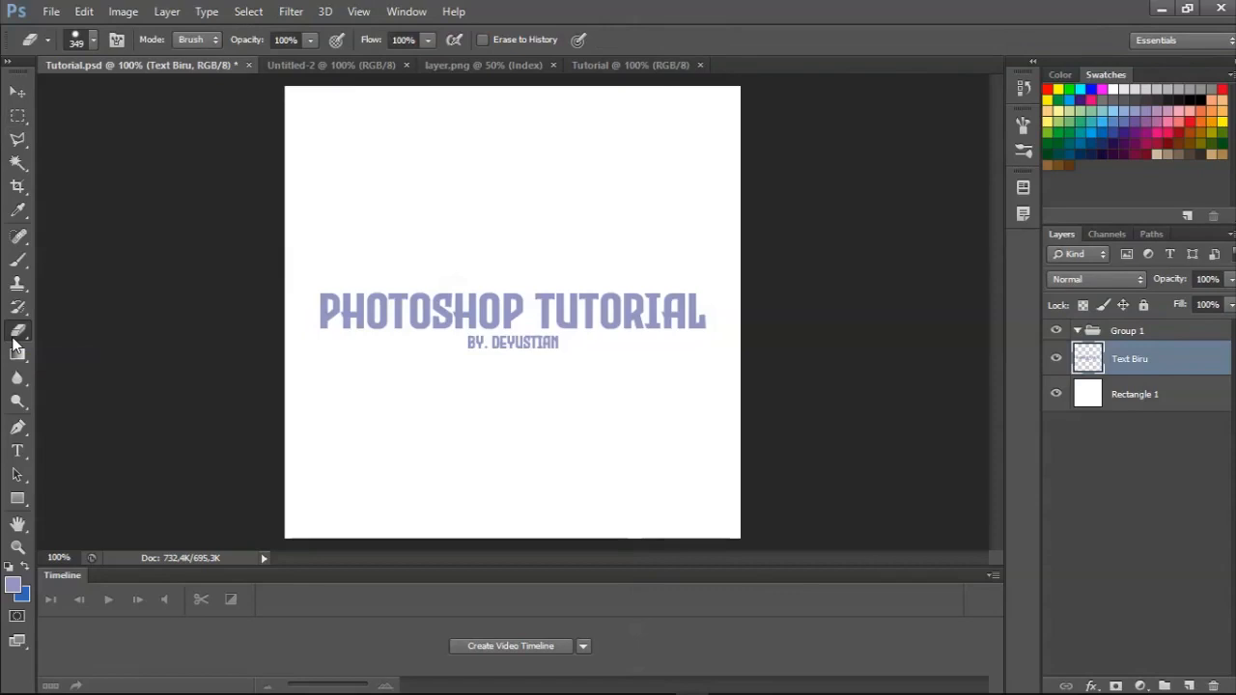
Activate the Gradient tool and make Rectangle 1 the active layer.
left_click(19, 356)
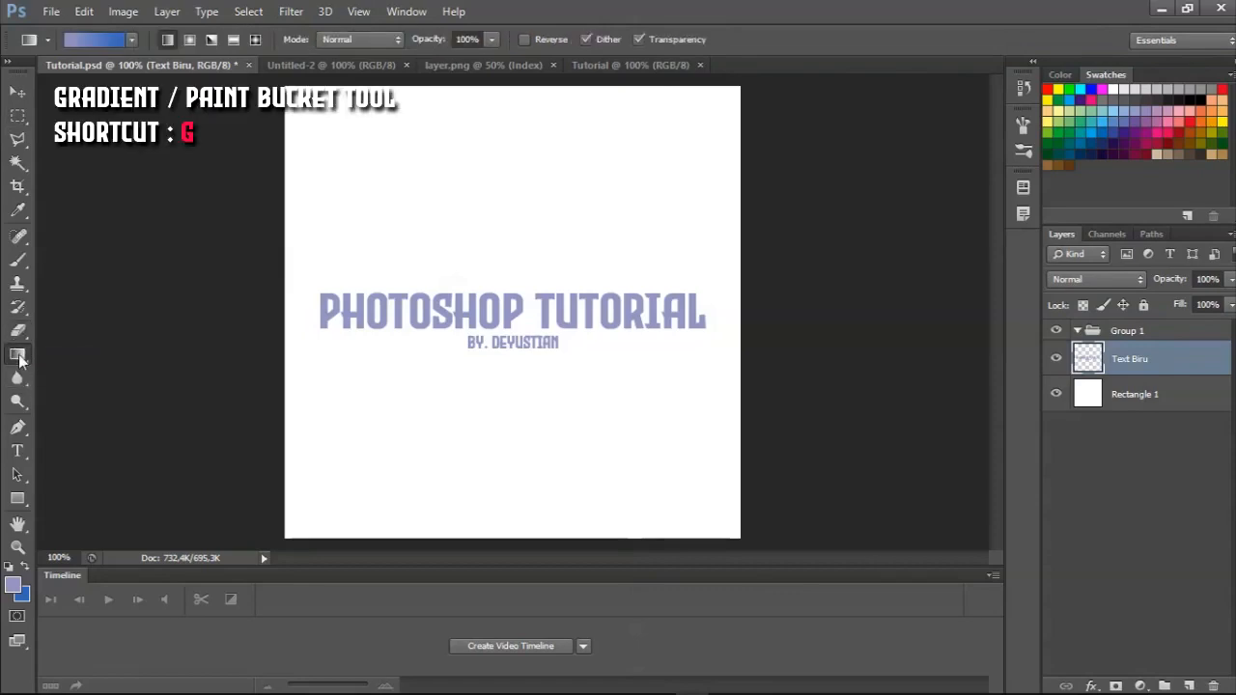
right_click(18, 355)
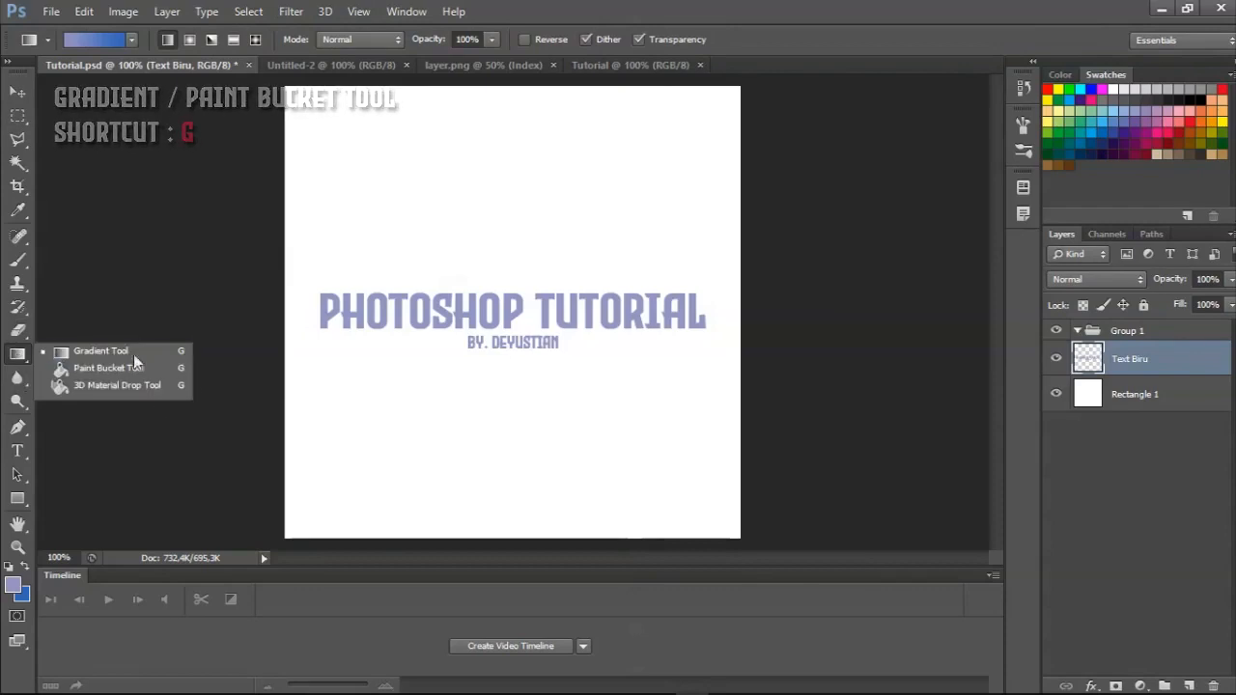
left_click(61, 354)
left_click(1148, 395, "shift")
left_click(1147, 395)
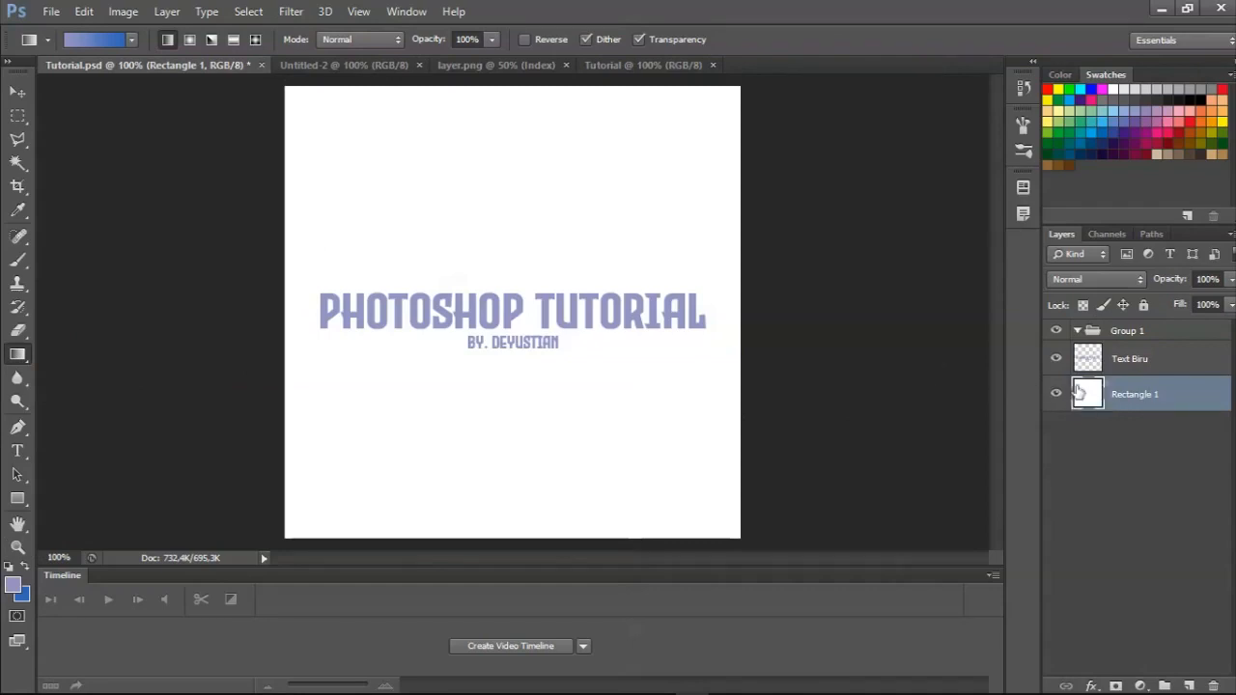
left_click(1166, 368)
left_click(1165, 398)
Fill the Rectangle 1 layer with a diagonal lavender-to-blue gradient, and undo it.
left_click_drag(333, 142, 722, 527)
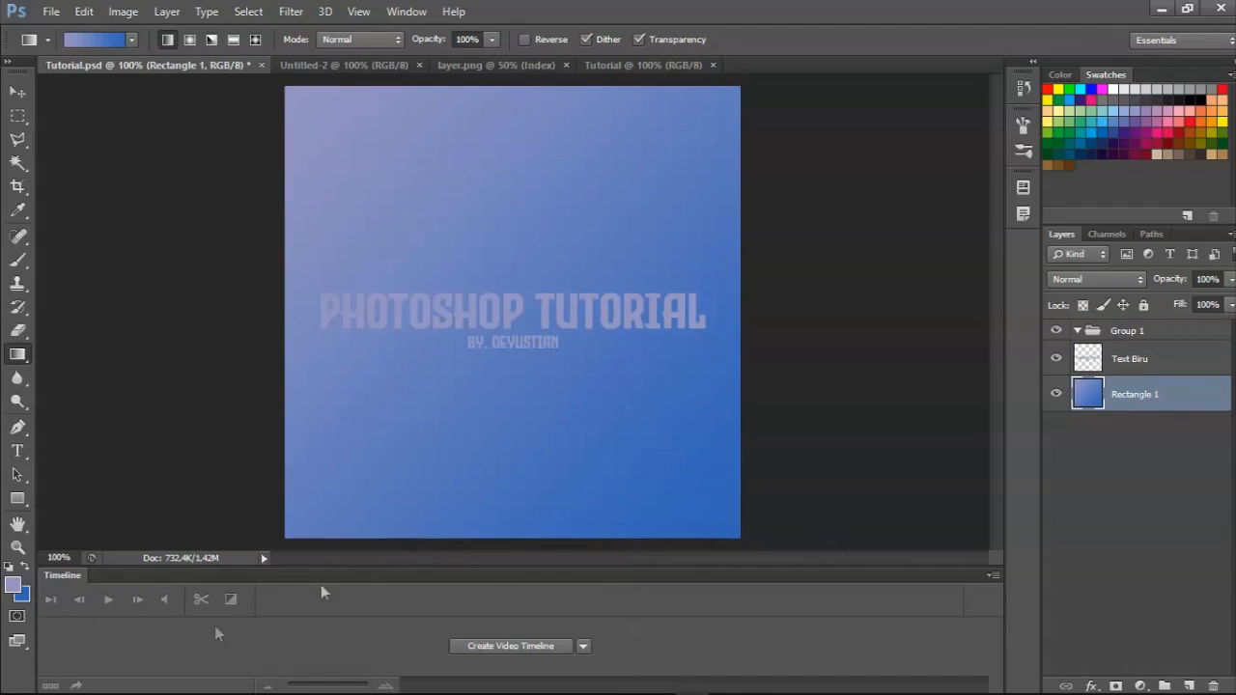
key("ctrl+z")
Set the foreground colour to 000000 for the Gradient tool.
left_click(12, 585)
type("000000")
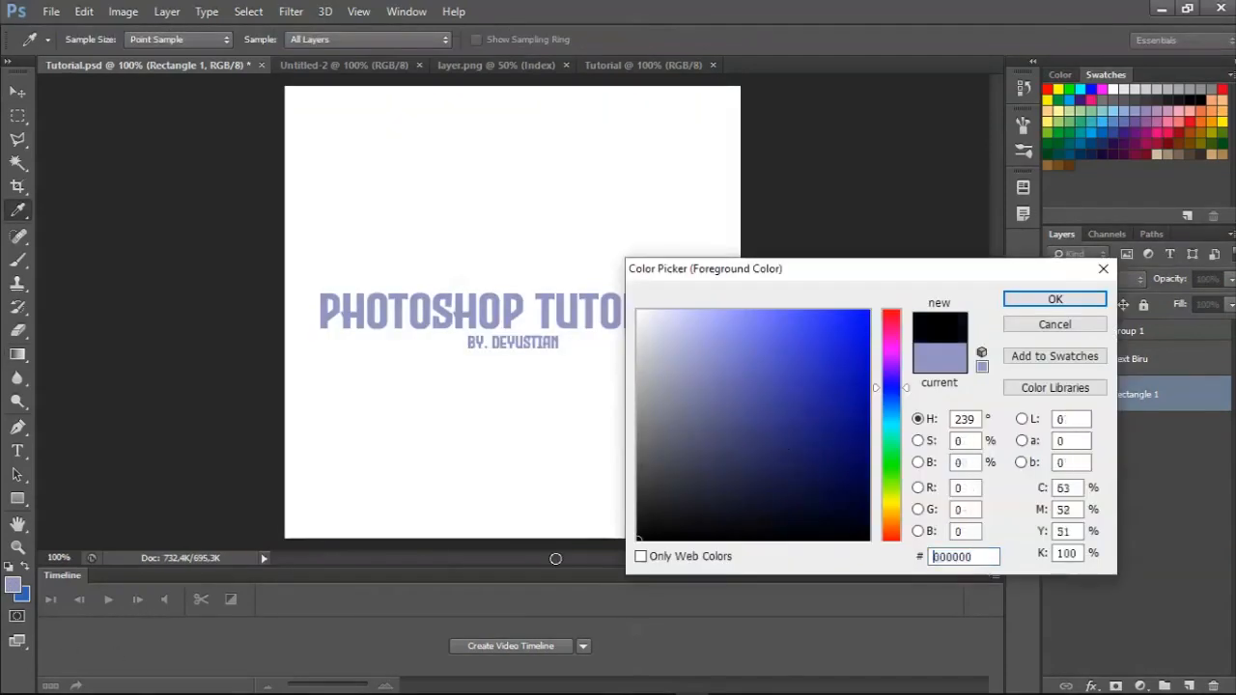
key("Return")
key("g")
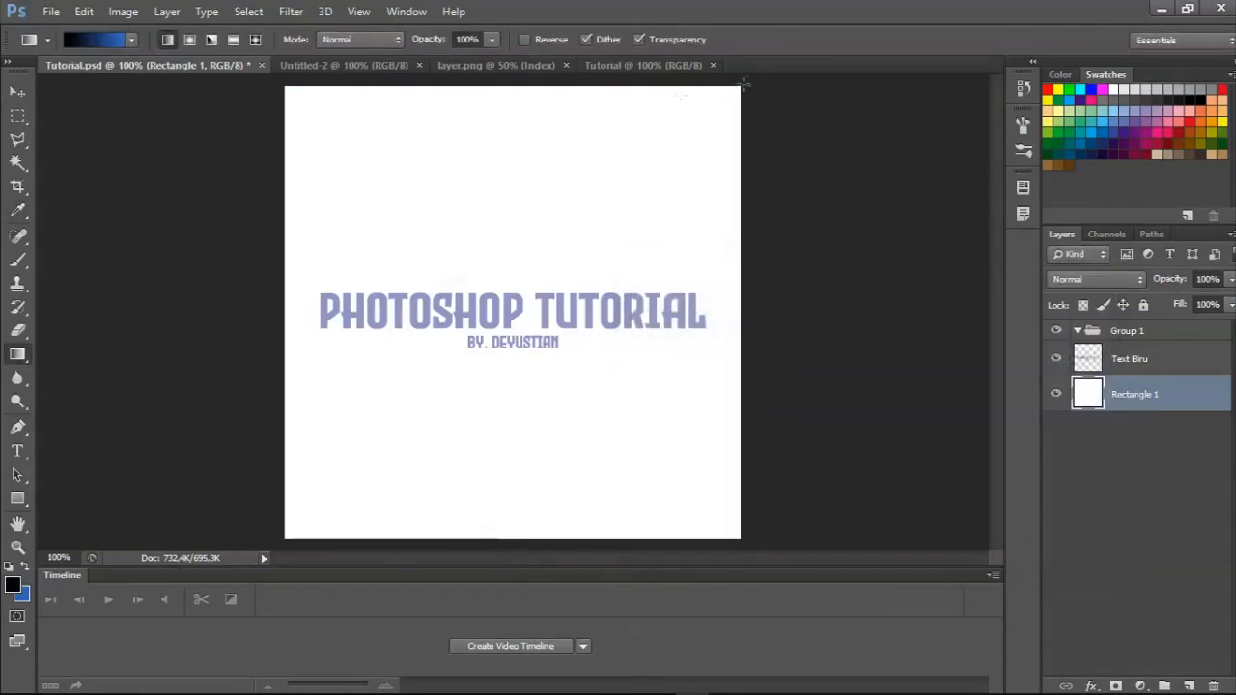
Fill Rectangle 1 with a vertical black-to-blue gradient, first downward and again upward, undoing each fill.
left_click_drag(506, 96, 507, 501)
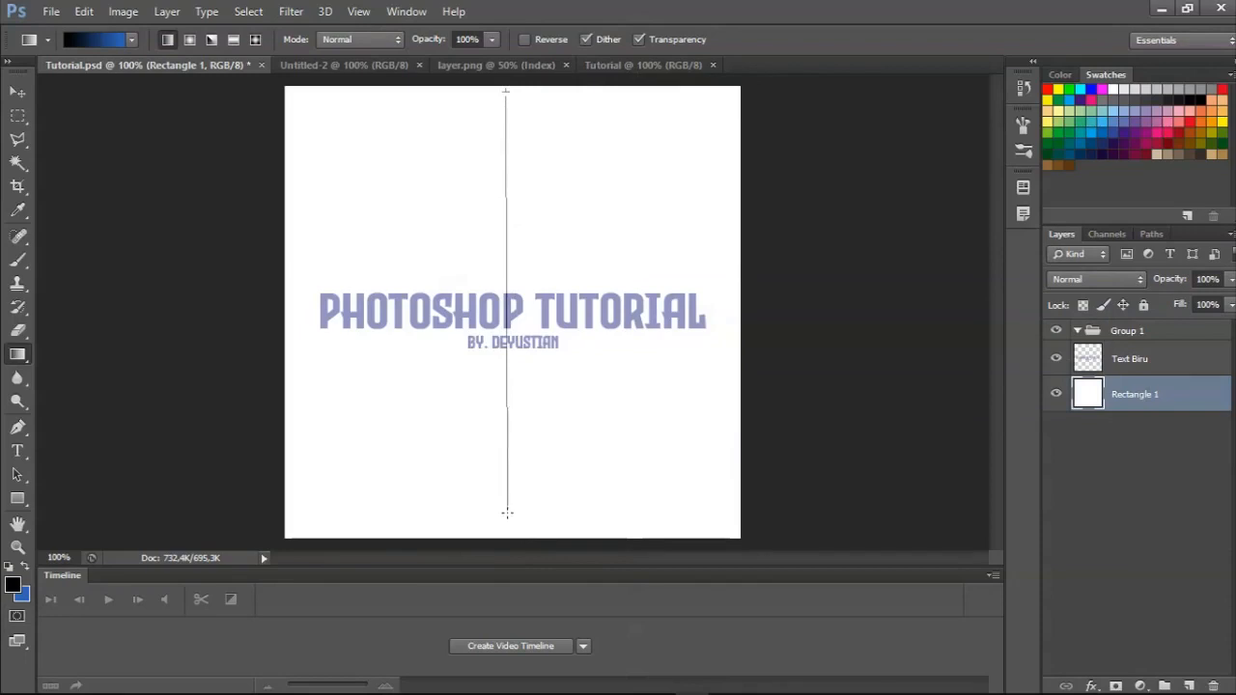
left_click_drag(507, 524, 506, 523)
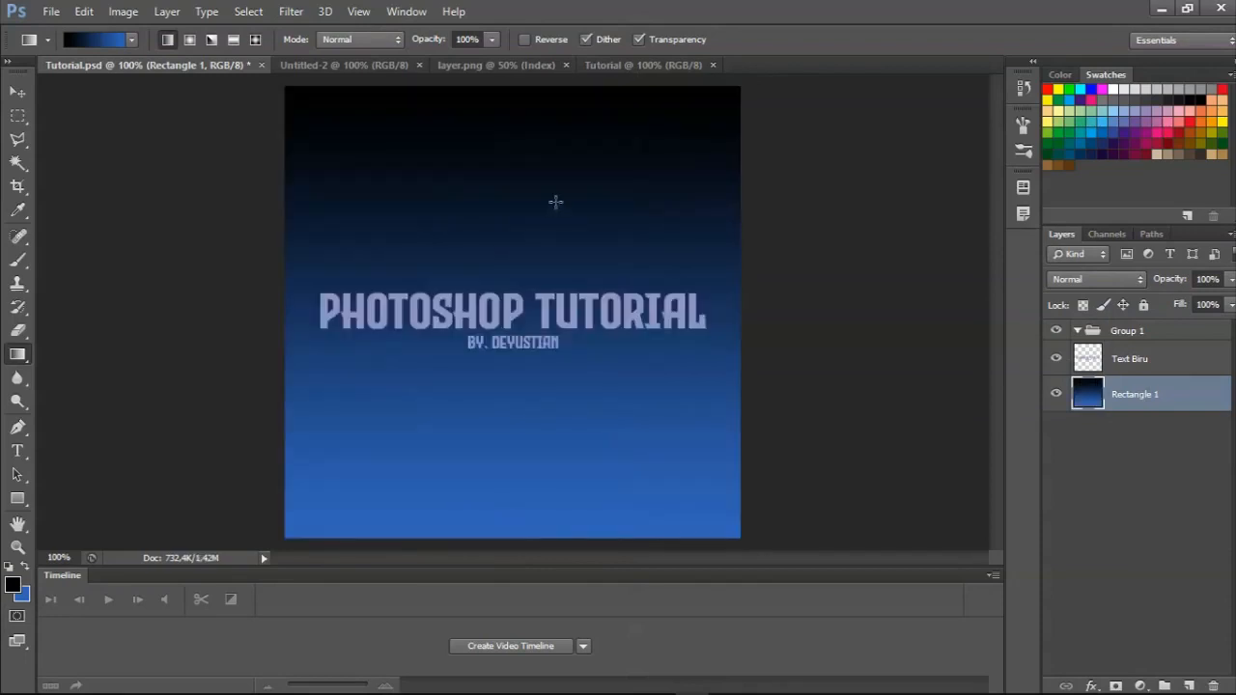
key("ctrl+z")
left_click_drag(492, 531, 490, 126)
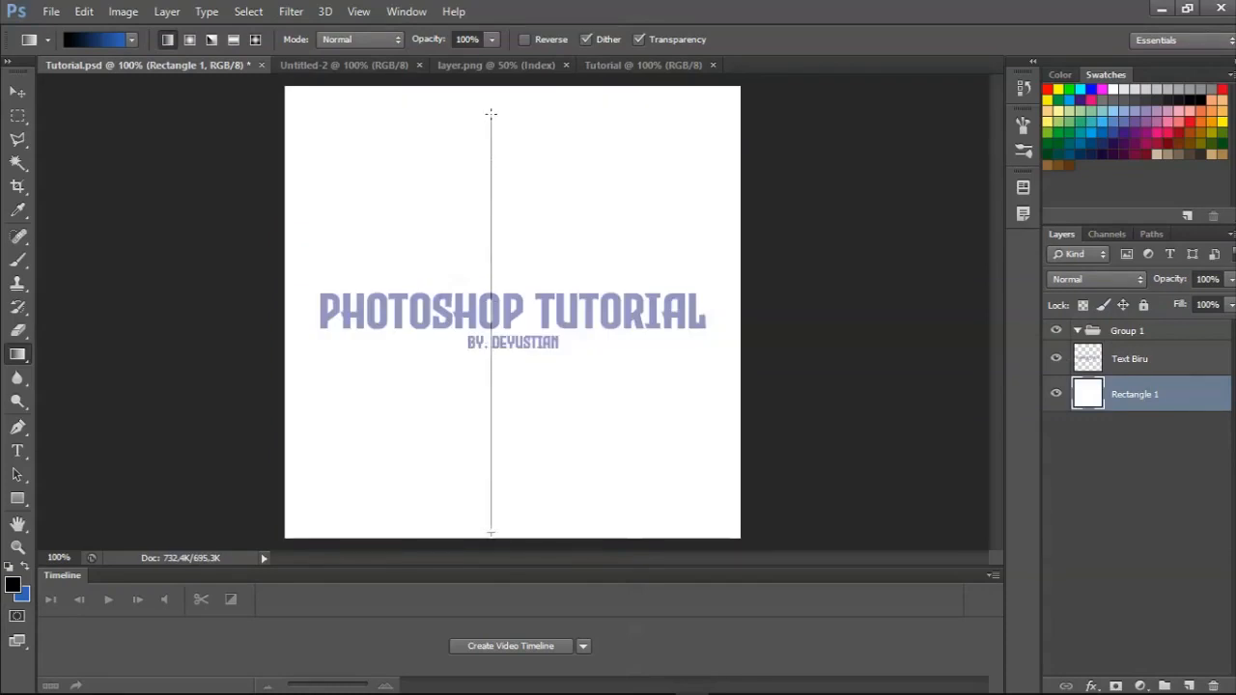
left_click_drag(490, 114, 492, 114)
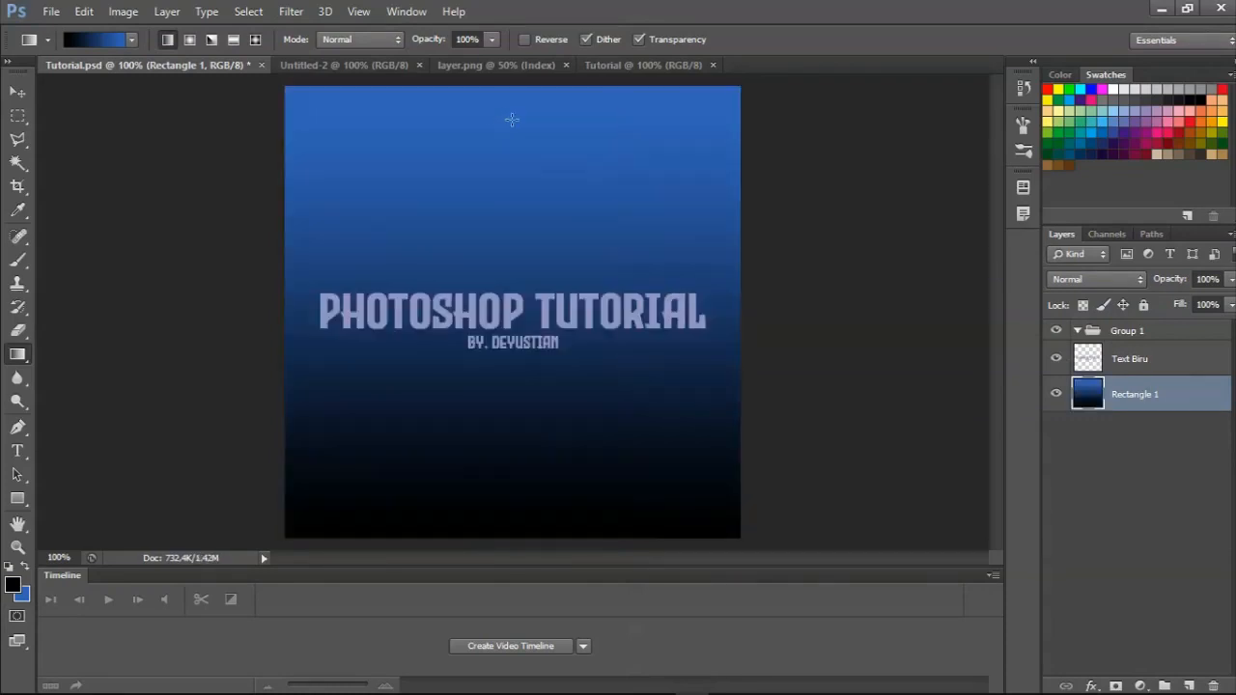
key("ctrl+z")
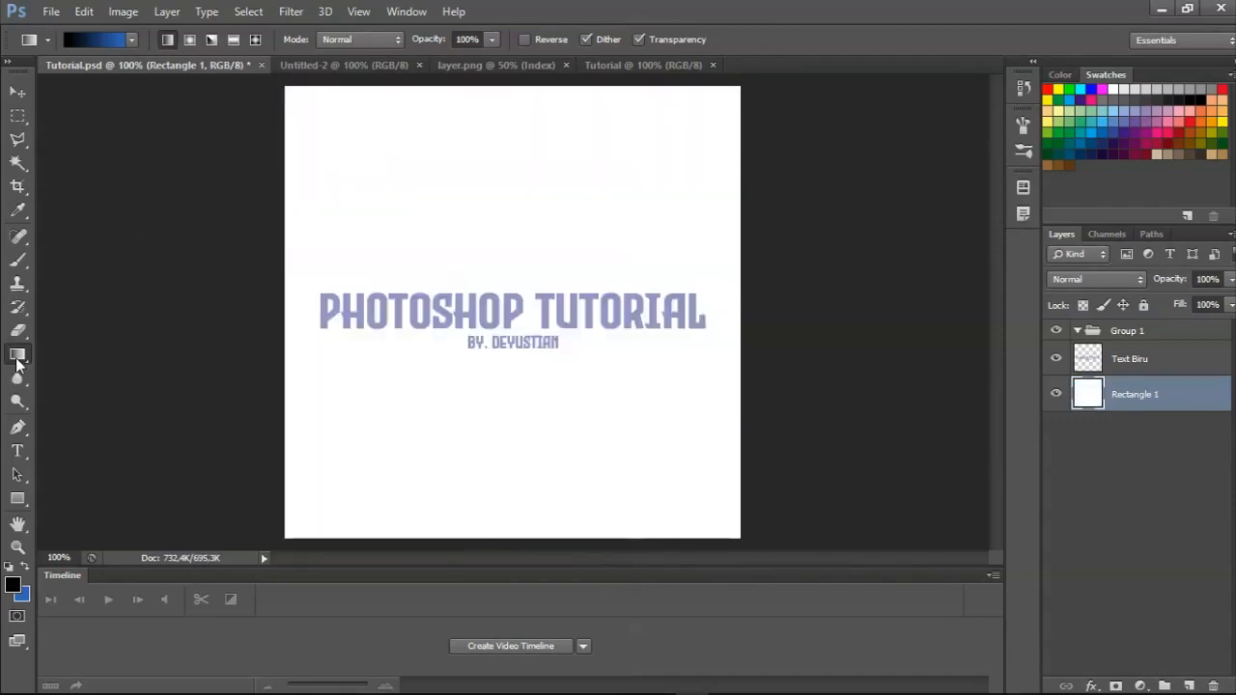
Activate the Paint Bucket tool and set the foreground colour to red, ff0000.
left_click(18, 356)
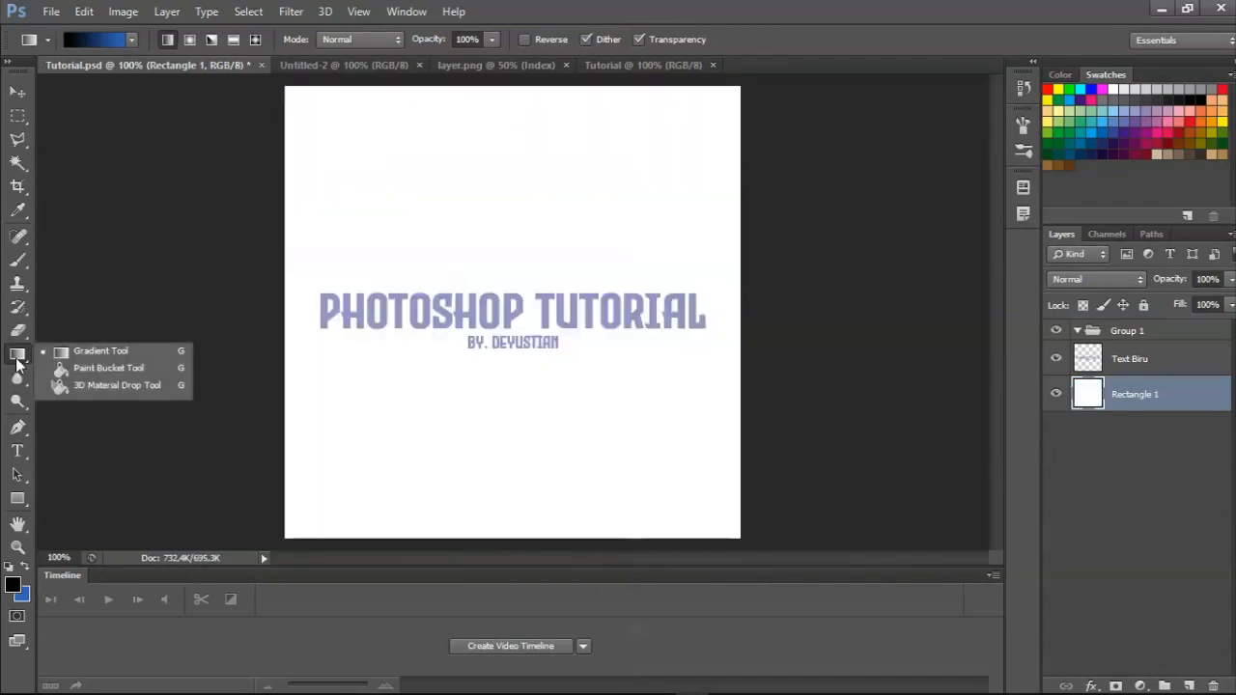
left_click(87, 370)
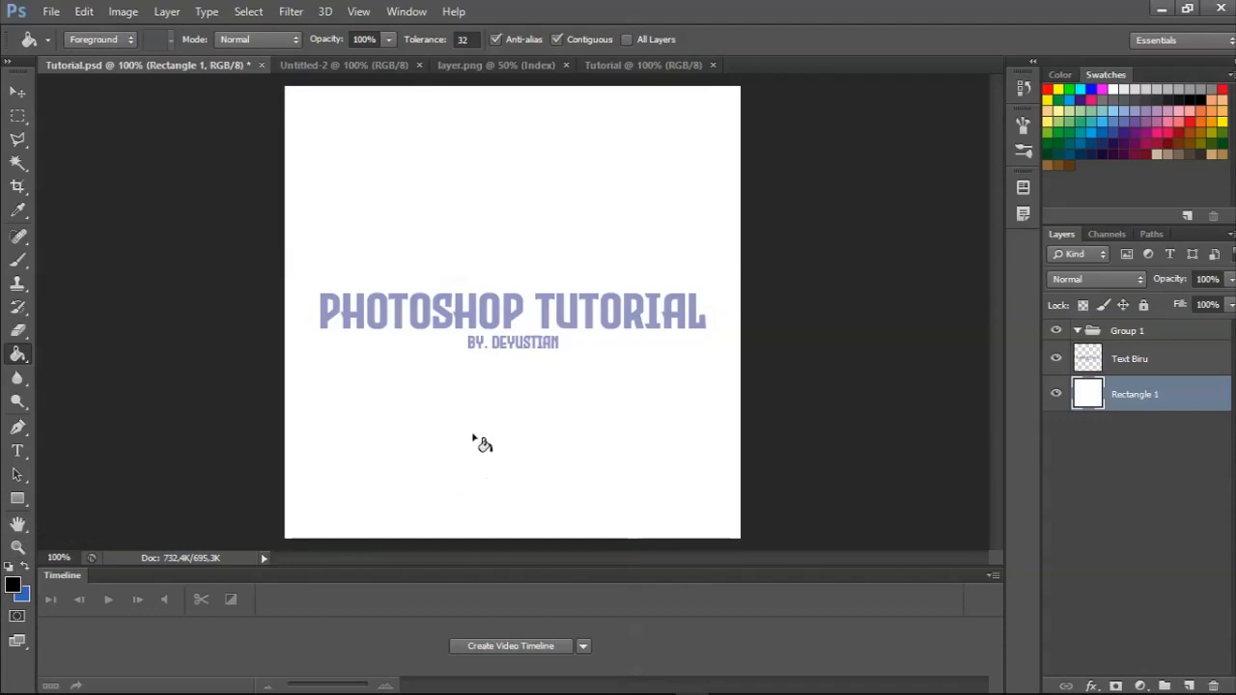
left_click(13, 584)
left_click_drag(894, 338, 885, 276)
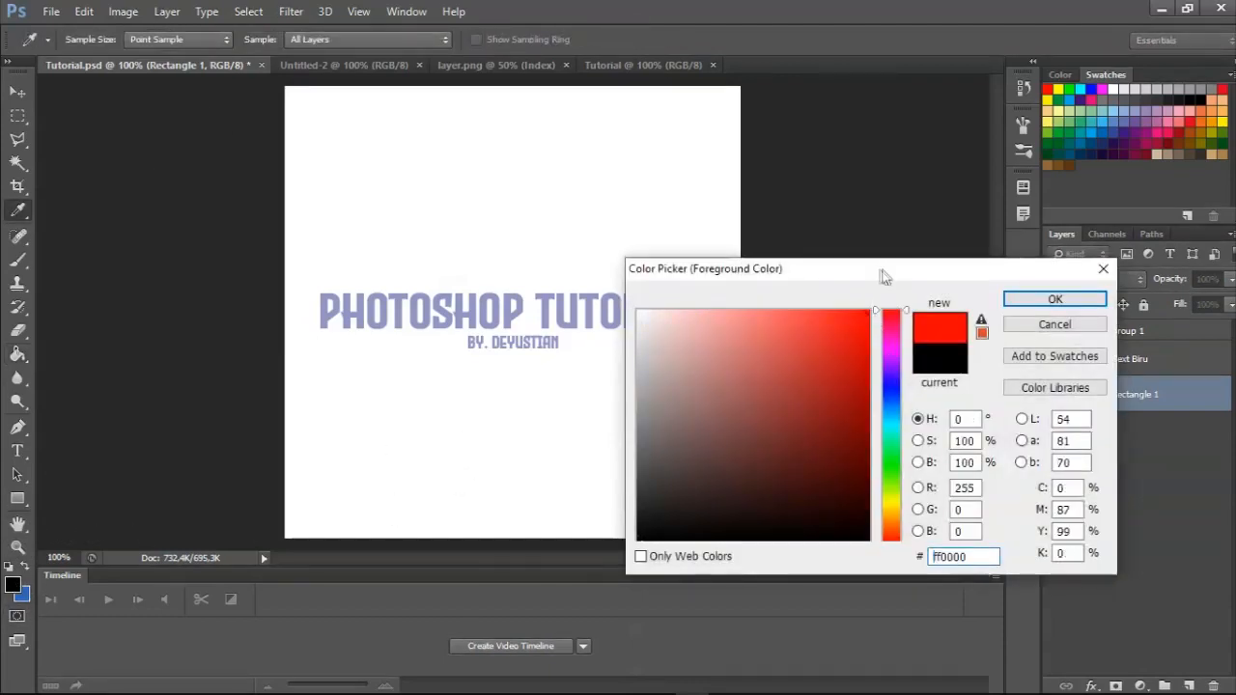
key("Return")
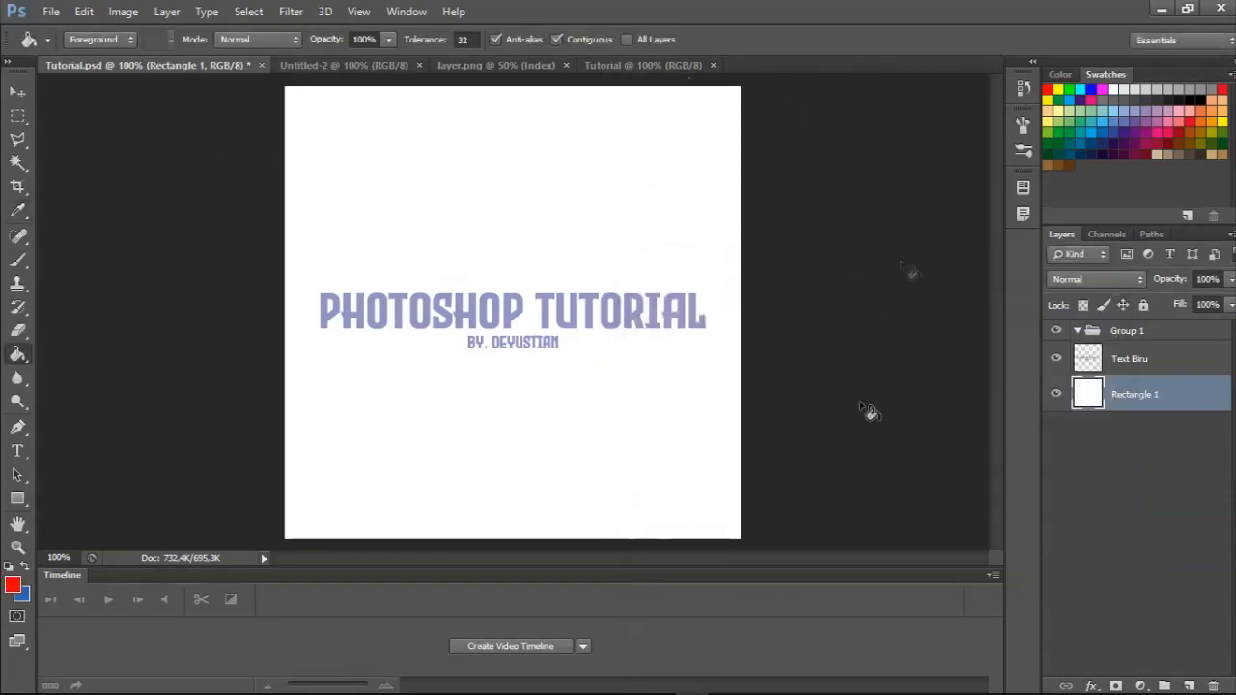
Fill the Rectangle 1 layer with the red foreground colour using the Paint Bucket, and undo the fill.
left_click(411, 242)
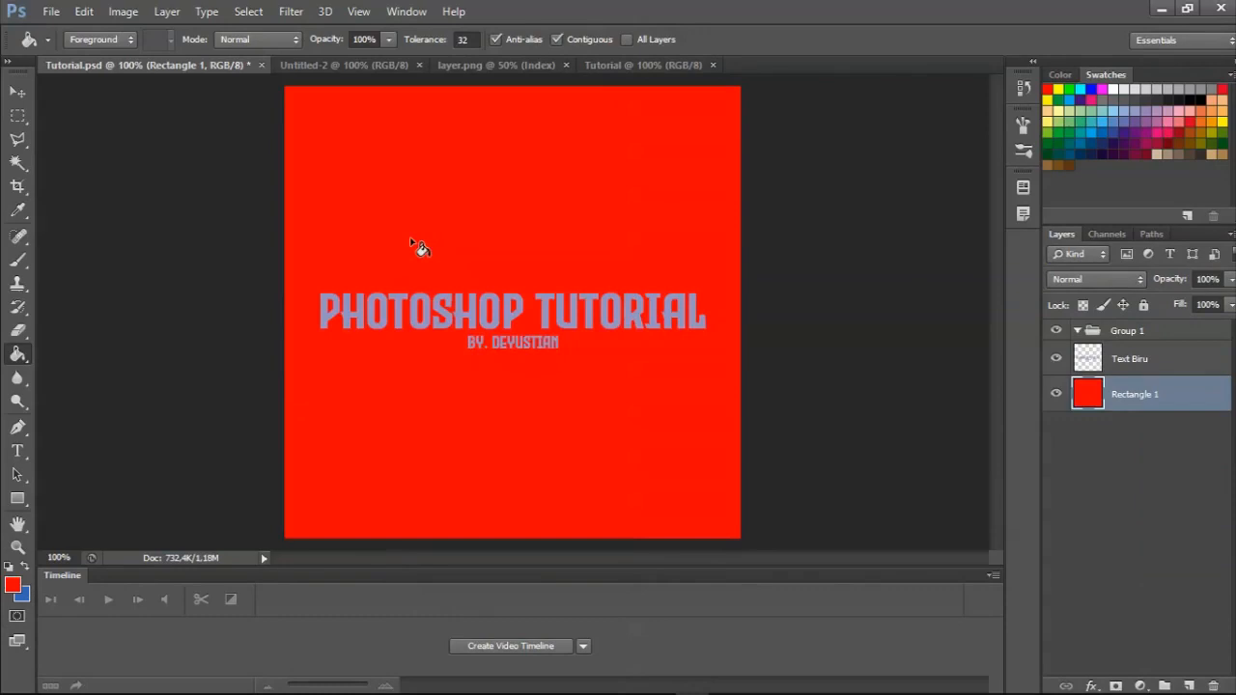
key("ctrl+z")
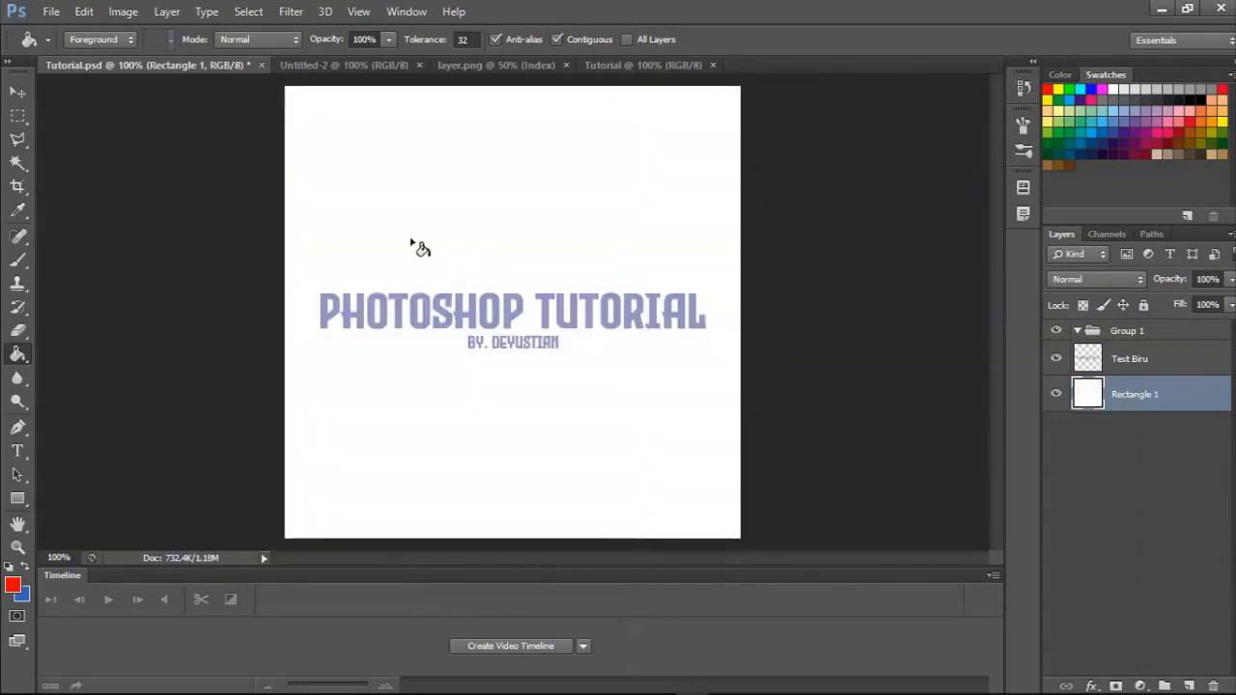
Return to the Gradient tool, cycle through the tools in its group, and activate the Pen tool.
left_click(24, 365)
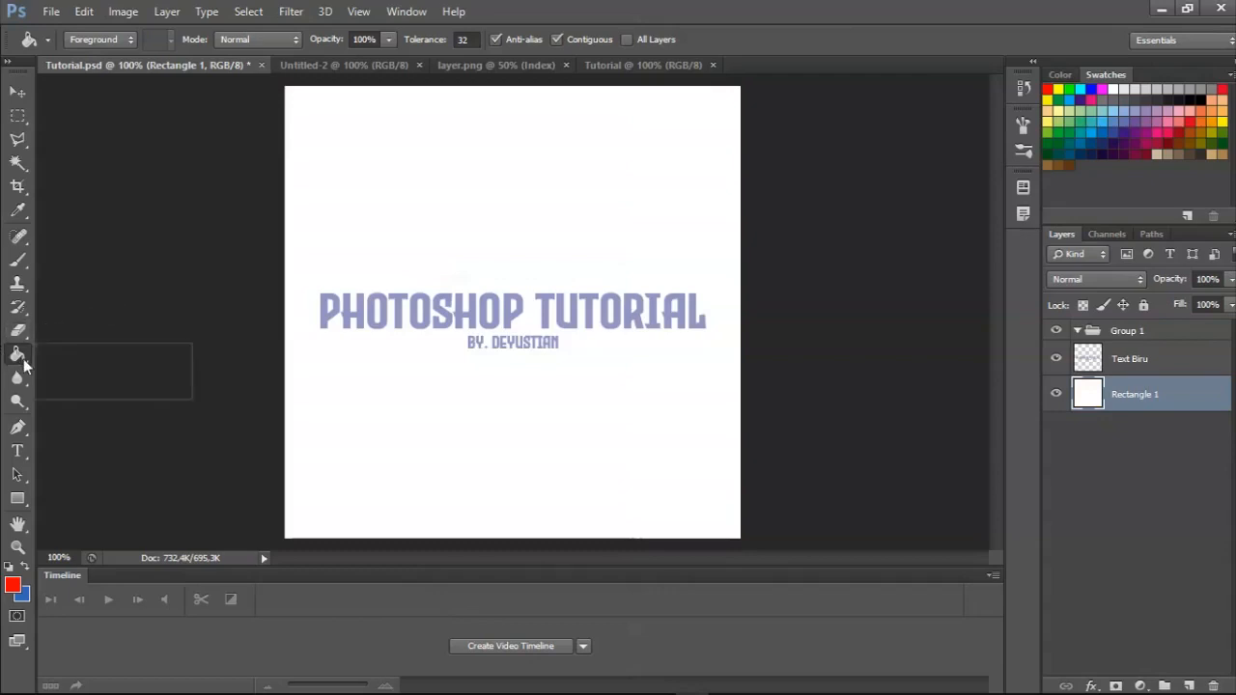
left_click(70, 355)
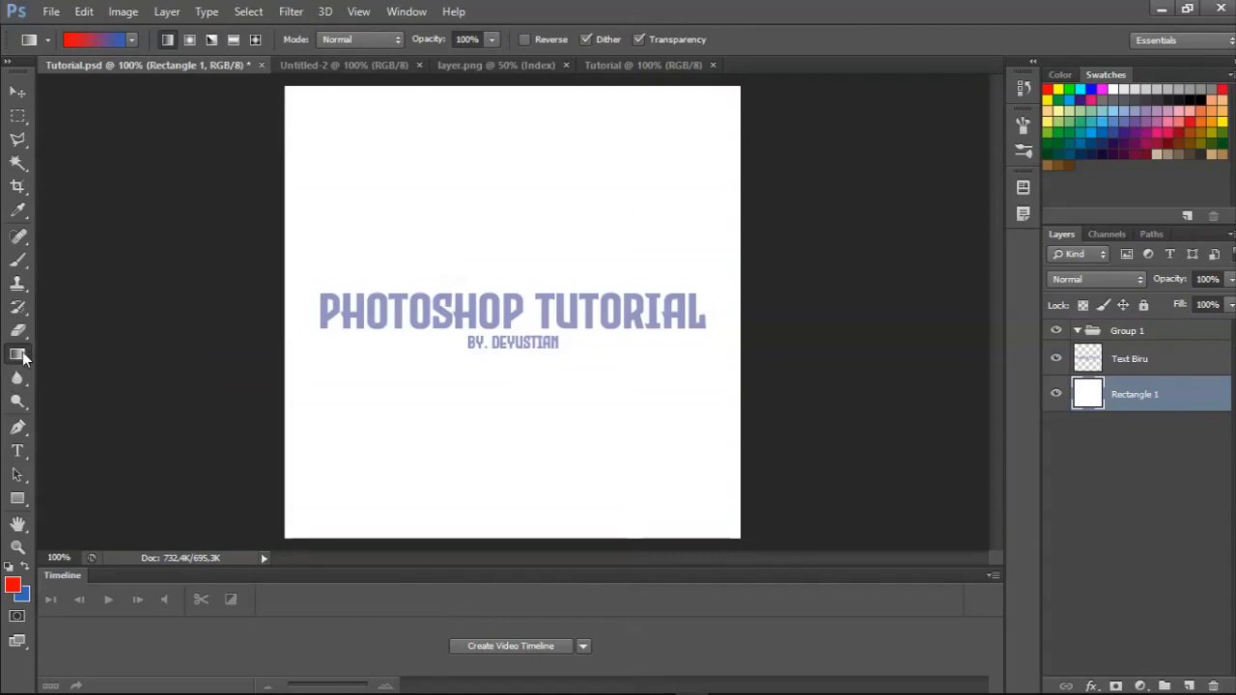
key("shift+g")
key("shift+g")
key("shift+g")
key("shift+g")
left_click(18, 427)
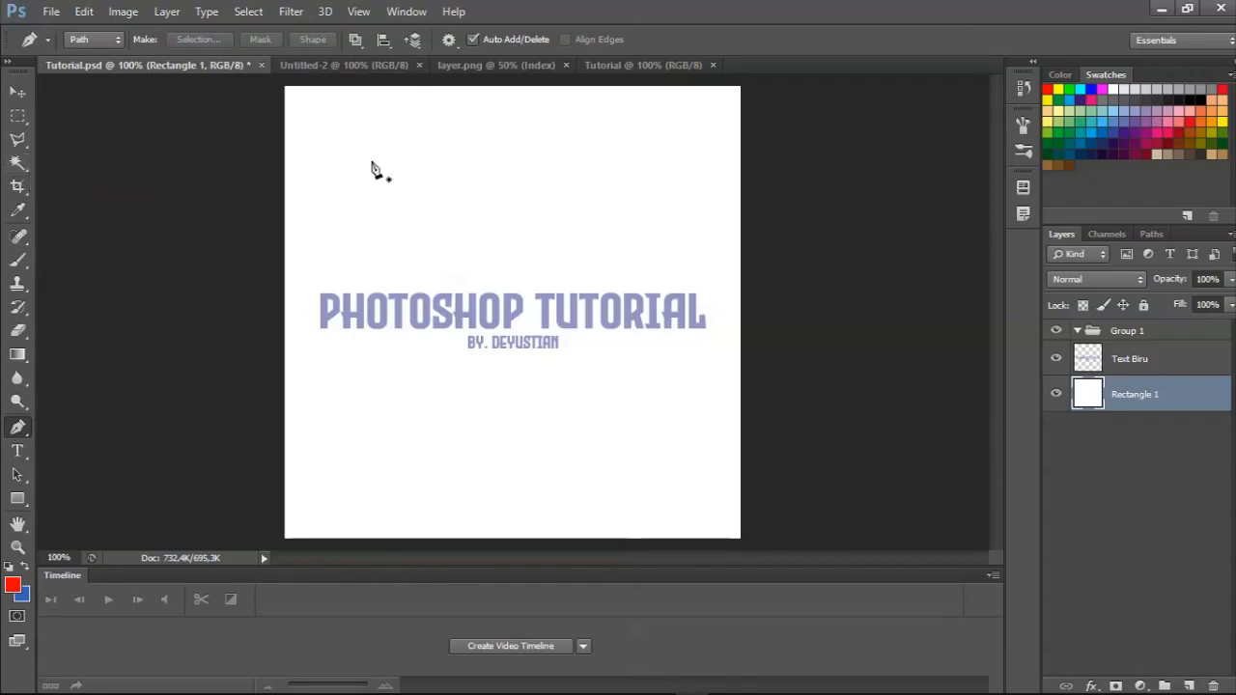
Draw a wide rectangular marquee selection in the empty area above the text, and deselect it.
left_click(18, 116)
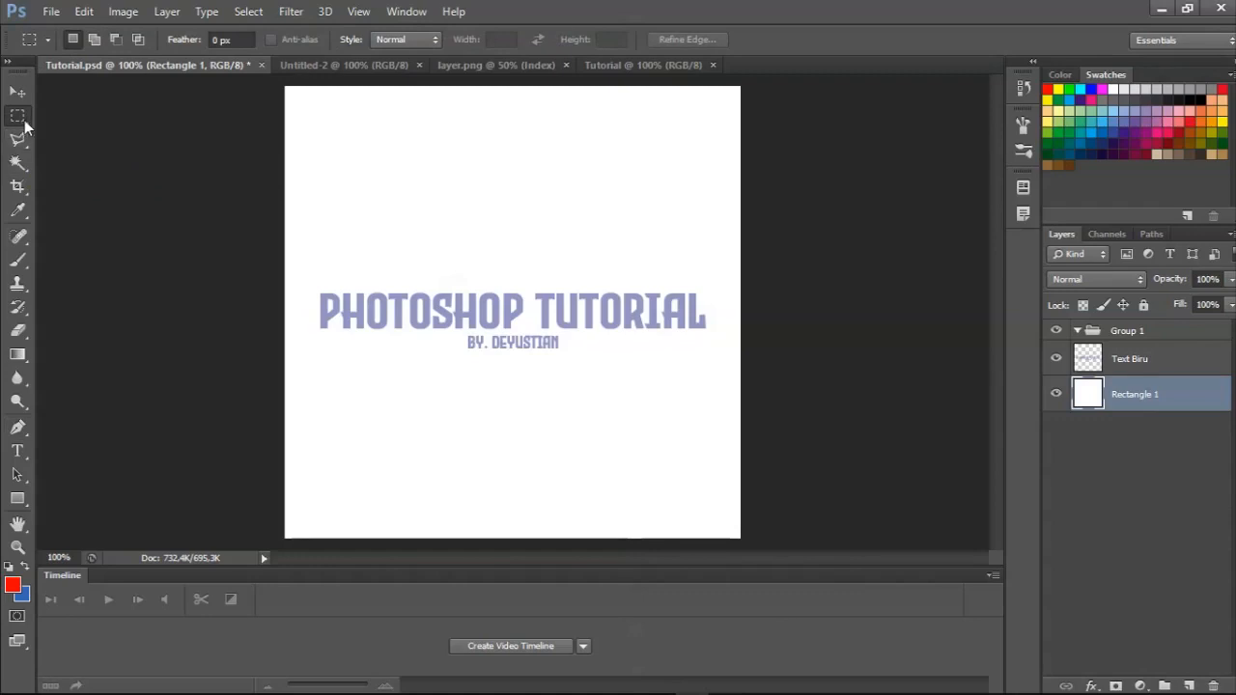
left_click_drag(358, 156, 708, 269)
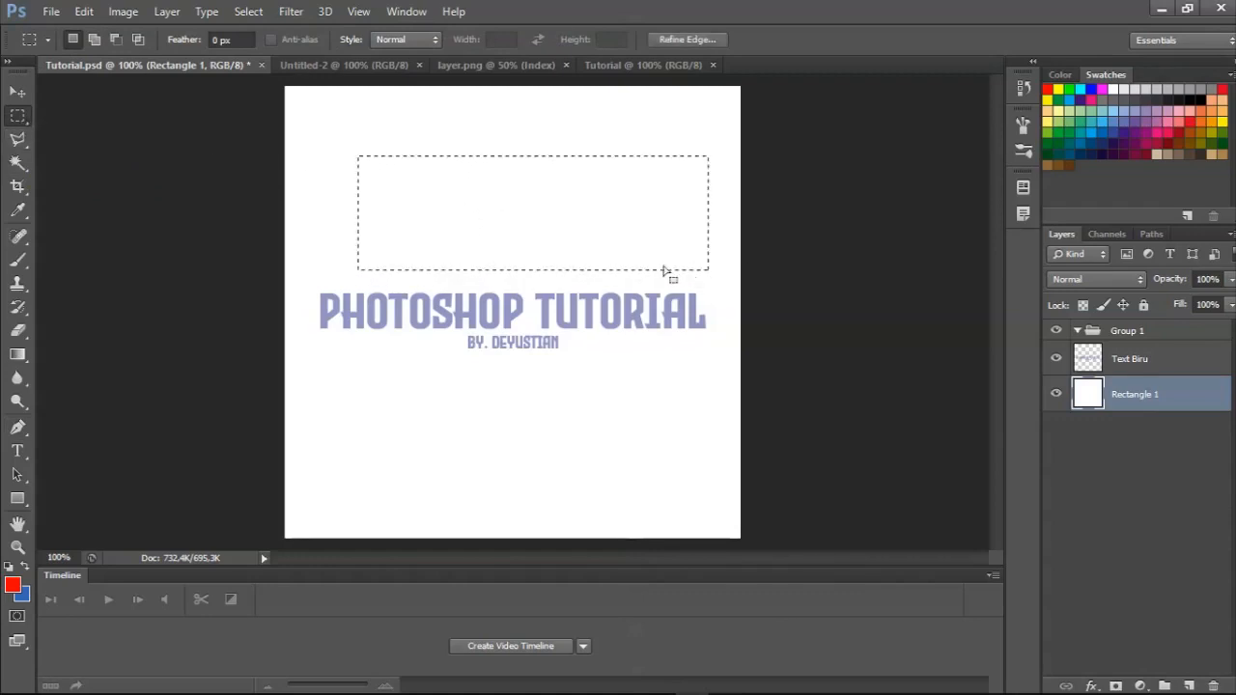
key("ctrl+d")
Draw a closed irregular selection across the middle of the canvas with the Polygonal Lasso, and switch to the Rectangular Marquee tool.
left_click(18, 139)
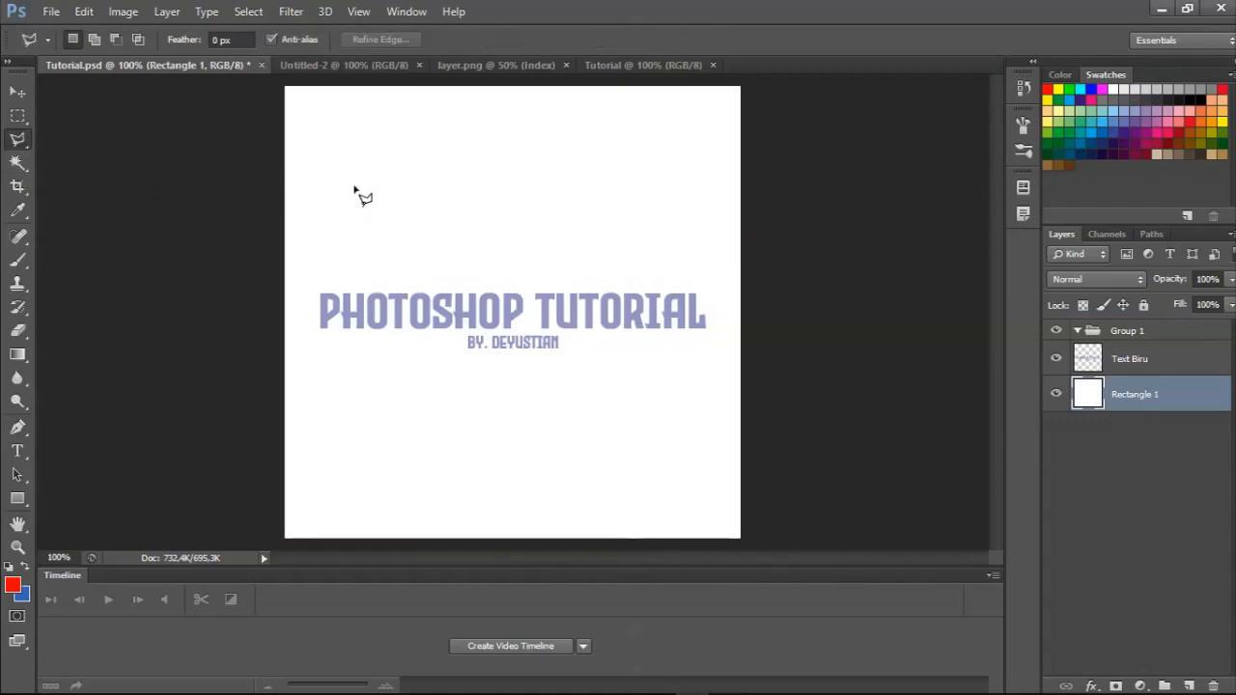
left_click(428, 243)
left_click(427, 230)
left_click(631, 207)
left_click(551, 278)
left_click(507, 400)
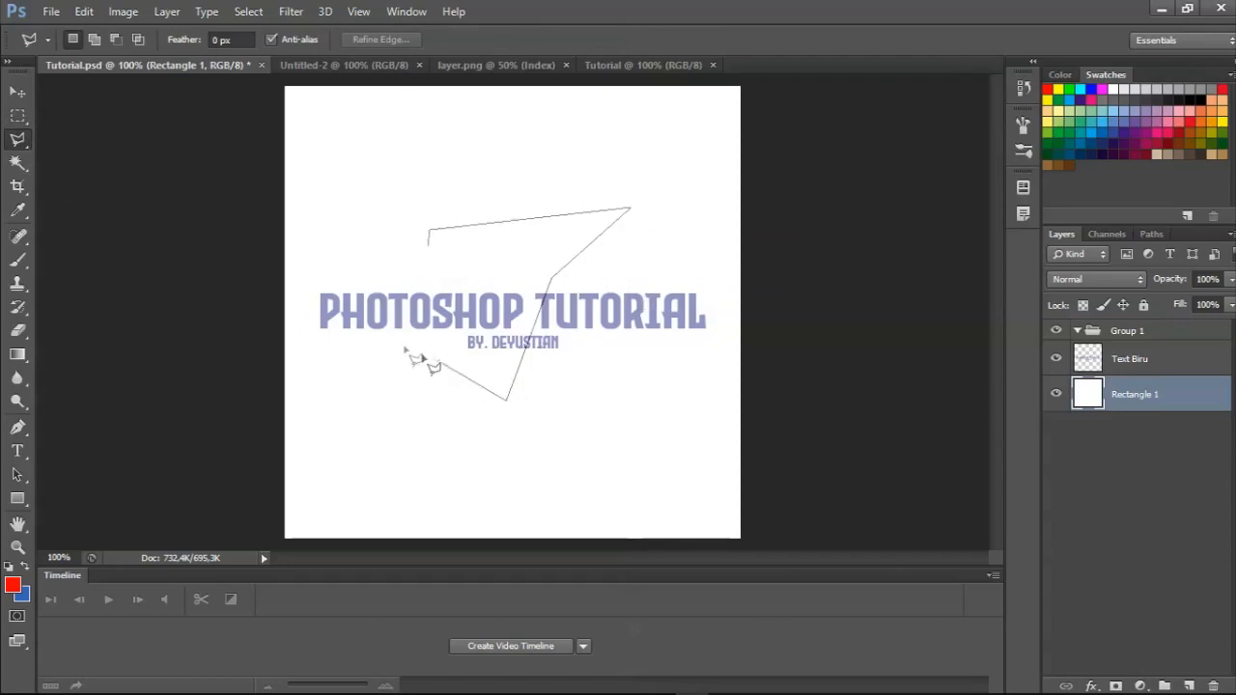
left_click(358, 330)
left_click(407, 169)
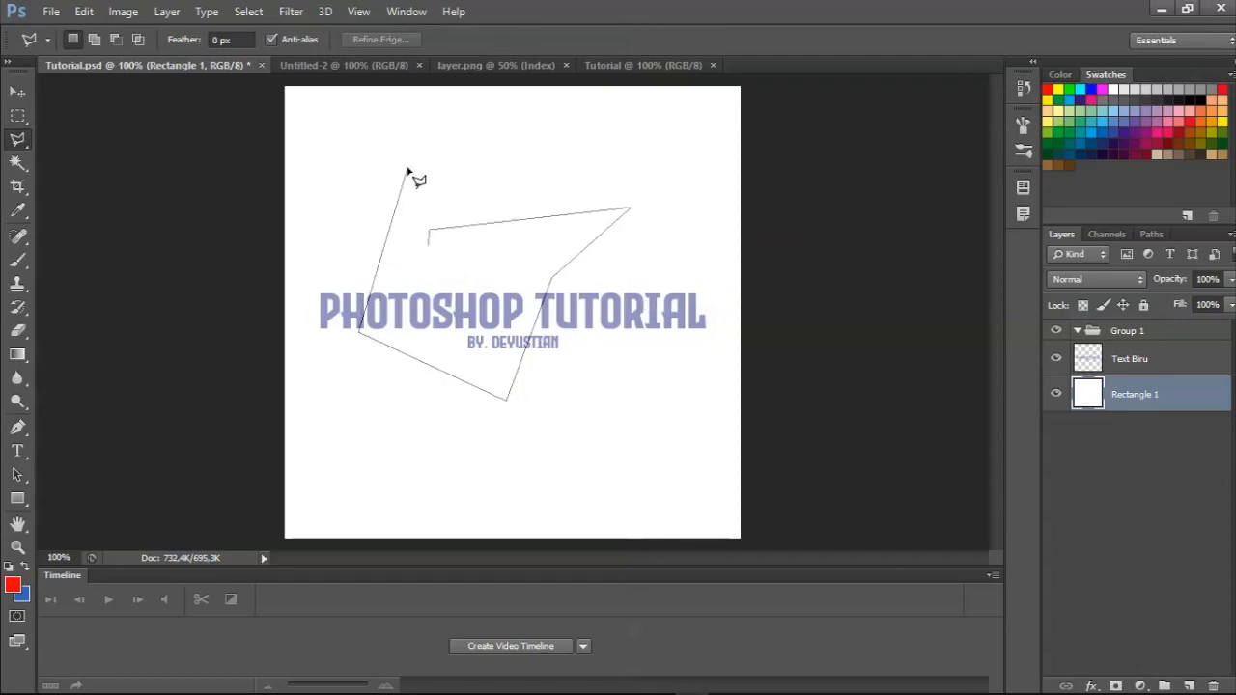
left_click(430, 271)
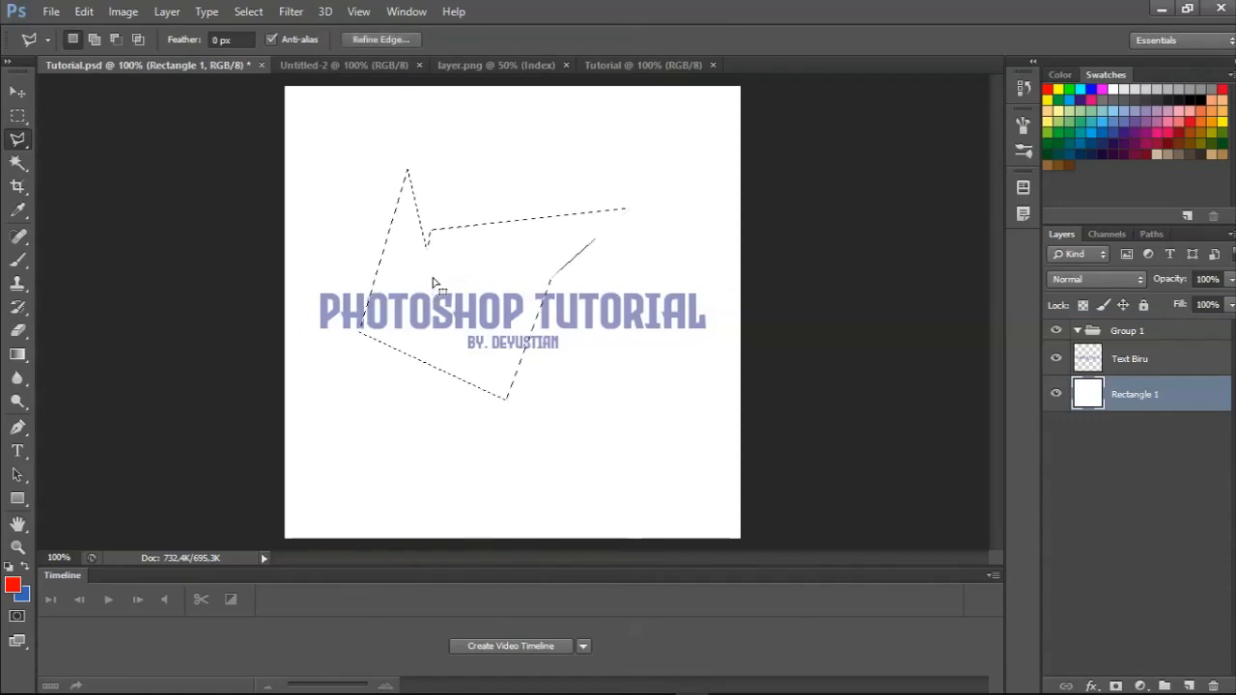
left_click(18, 116)
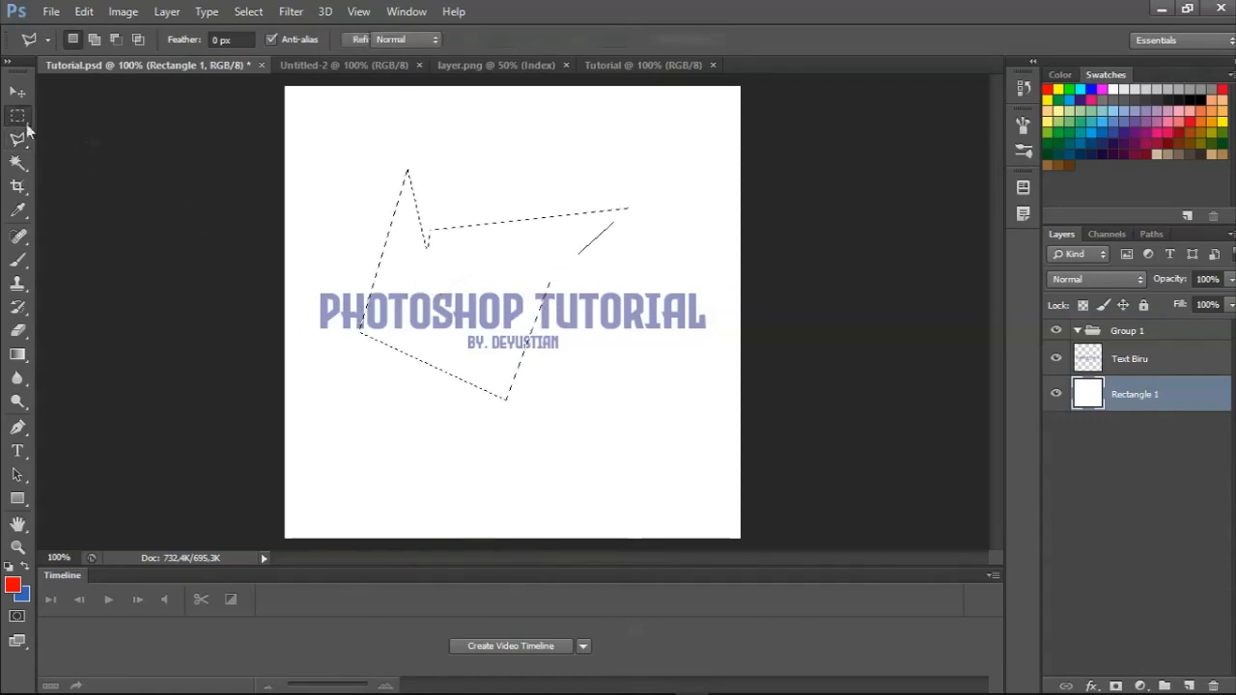
Deselect the irregular polygonal selection and activate the Pen tool.
right_click(560, 201)
left_click(580, 206)
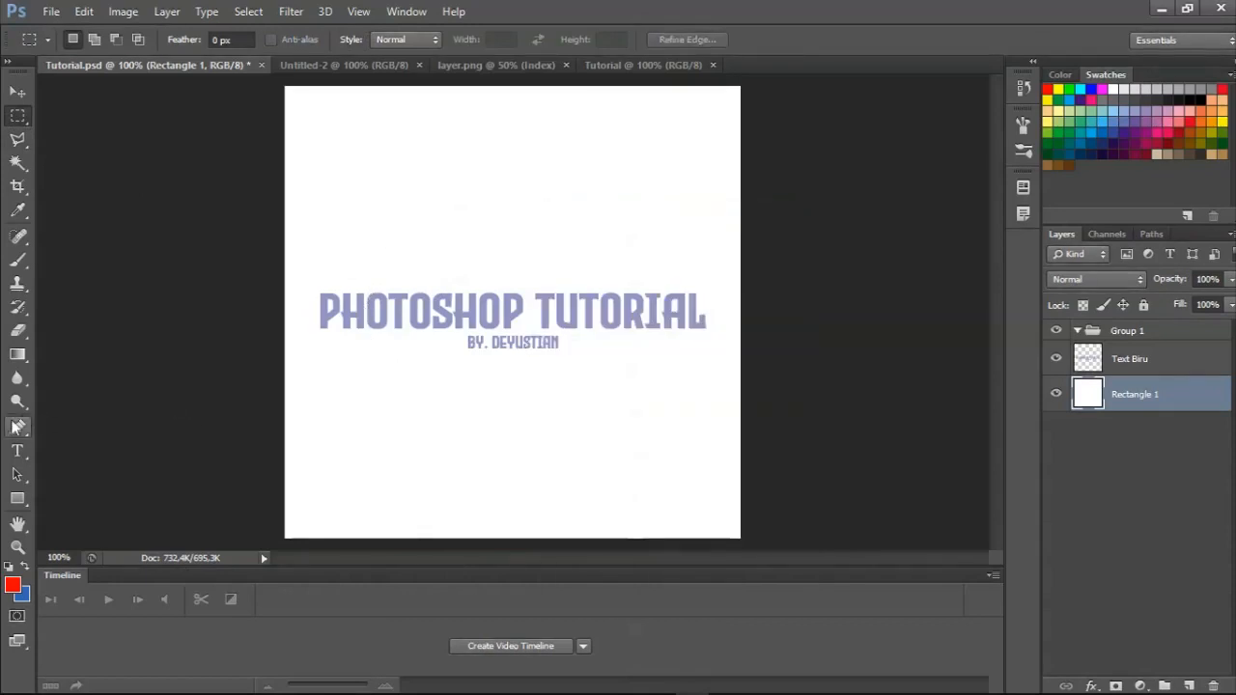
left_click(18, 427)
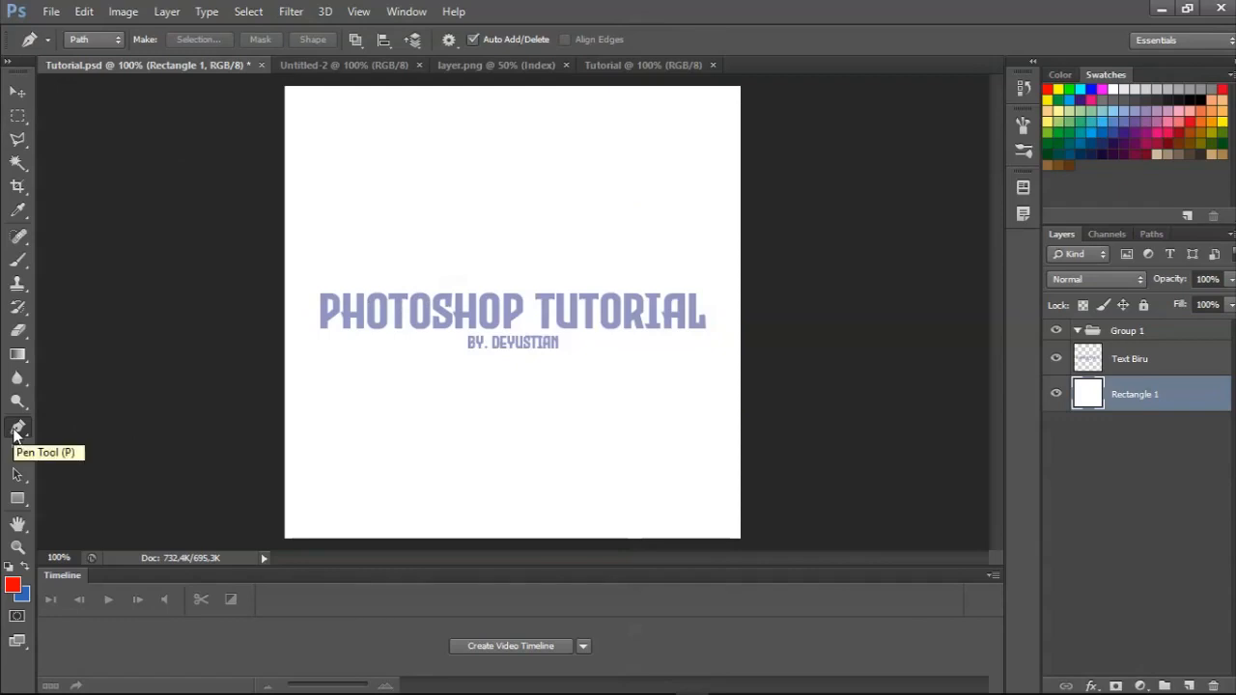
Draw a closed path with six straight-edged corners in the empty area above the PHOTOSHOP TUTORIAL text.
left_click(389, 223)
left_click(458, 203)
left_click(479, 237)
left_click(458, 267)
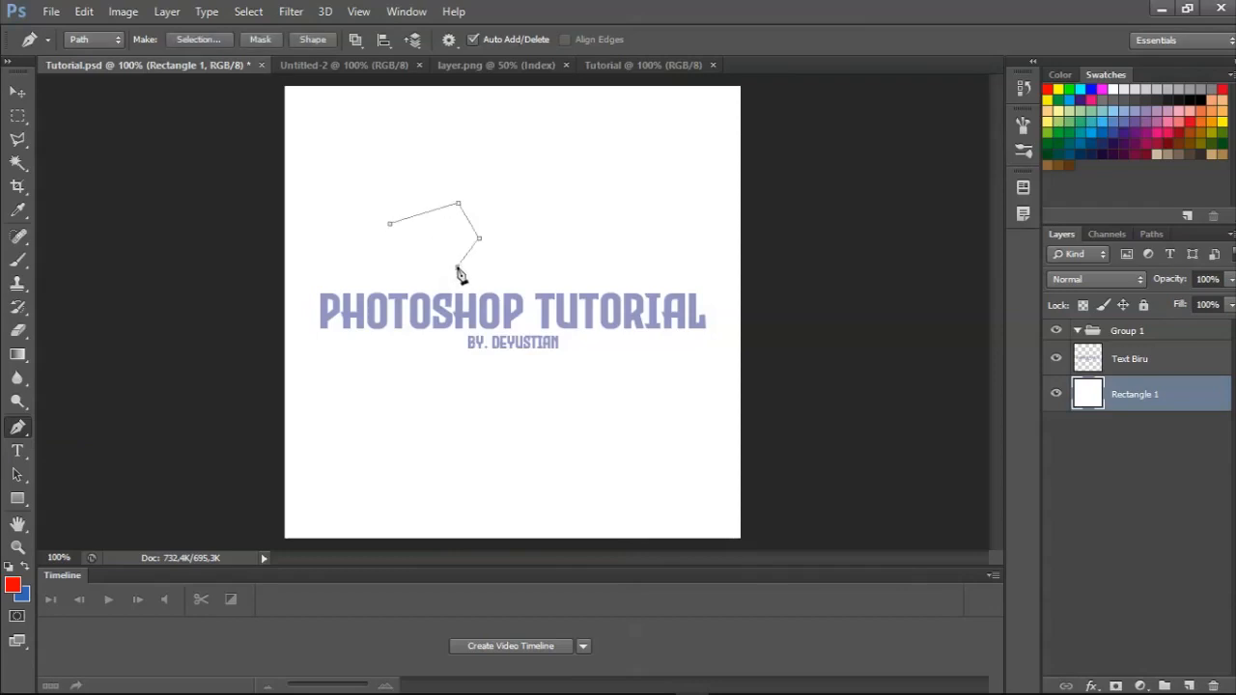
left_click(372, 274)
left_click(352, 248)
left_click(390, 226)
Convert the closed six-cornered path into a selection with Make Selection, accepting the default settings.
right_click(539, 209)
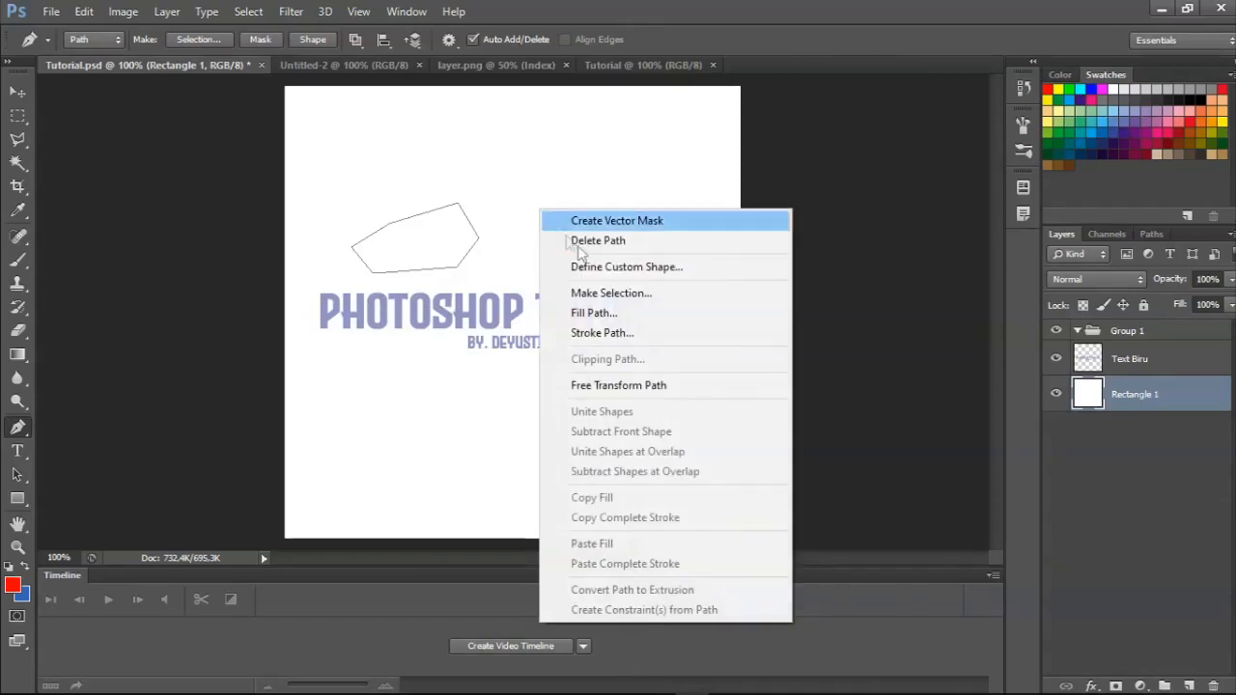
left_click(623, 297)
key("Return")
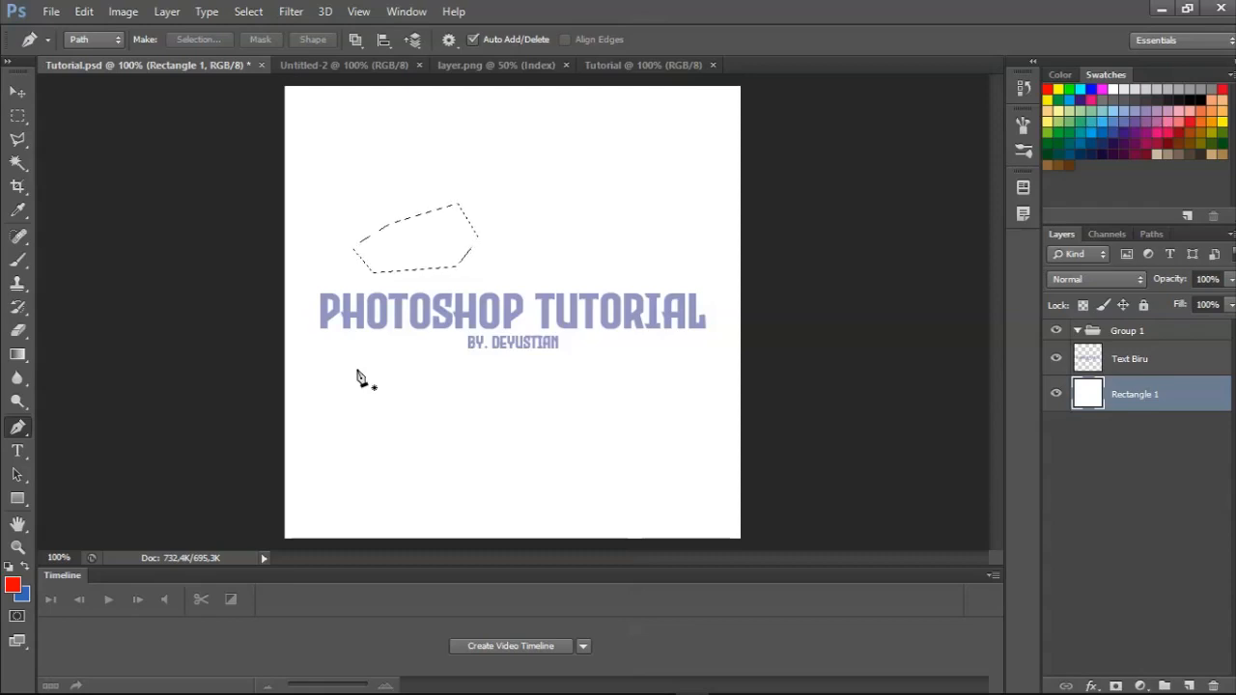
Clear the six-sided selection, and save the document with the Pen tool active again.
left_click(18, 115)
right_click(409, 155)
left_click(416, 165)
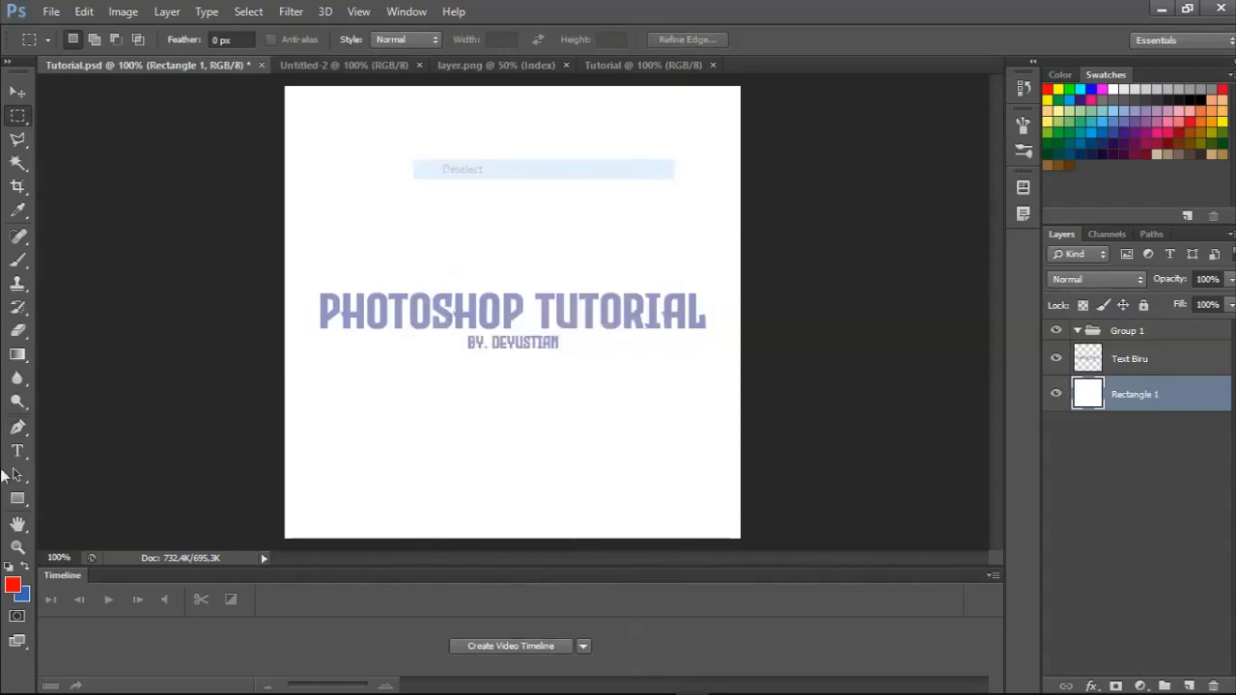
left_click(17, 427)
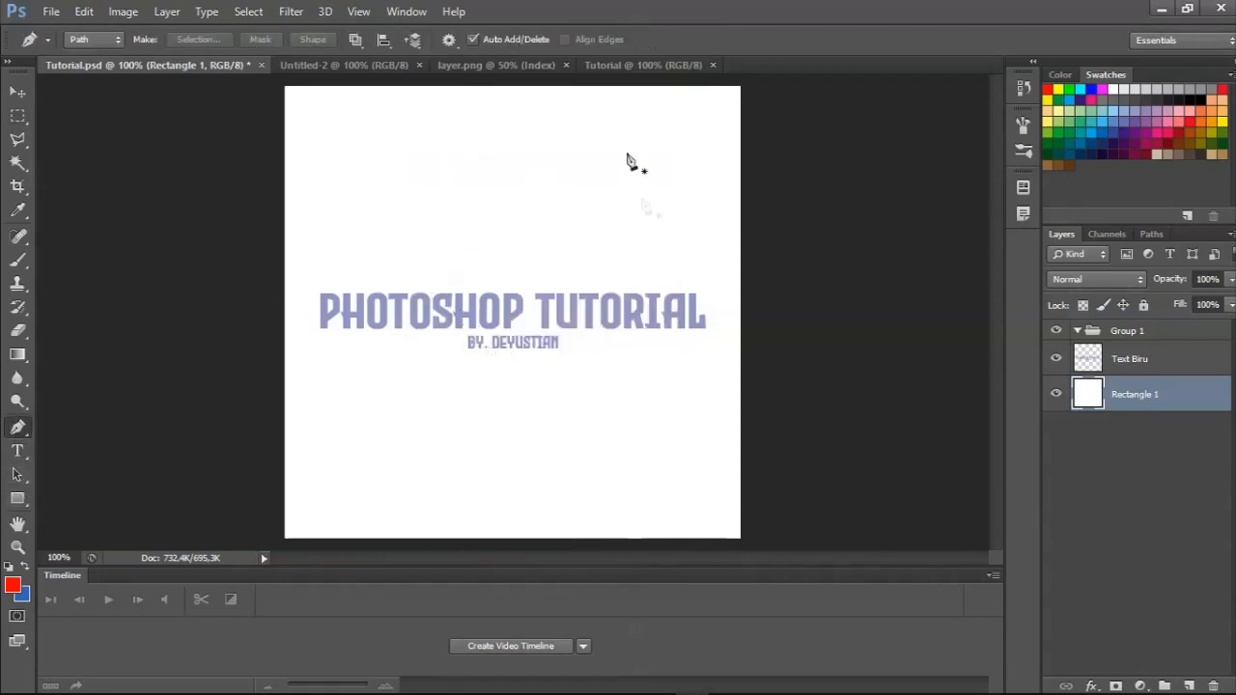
key("ctrl+s")
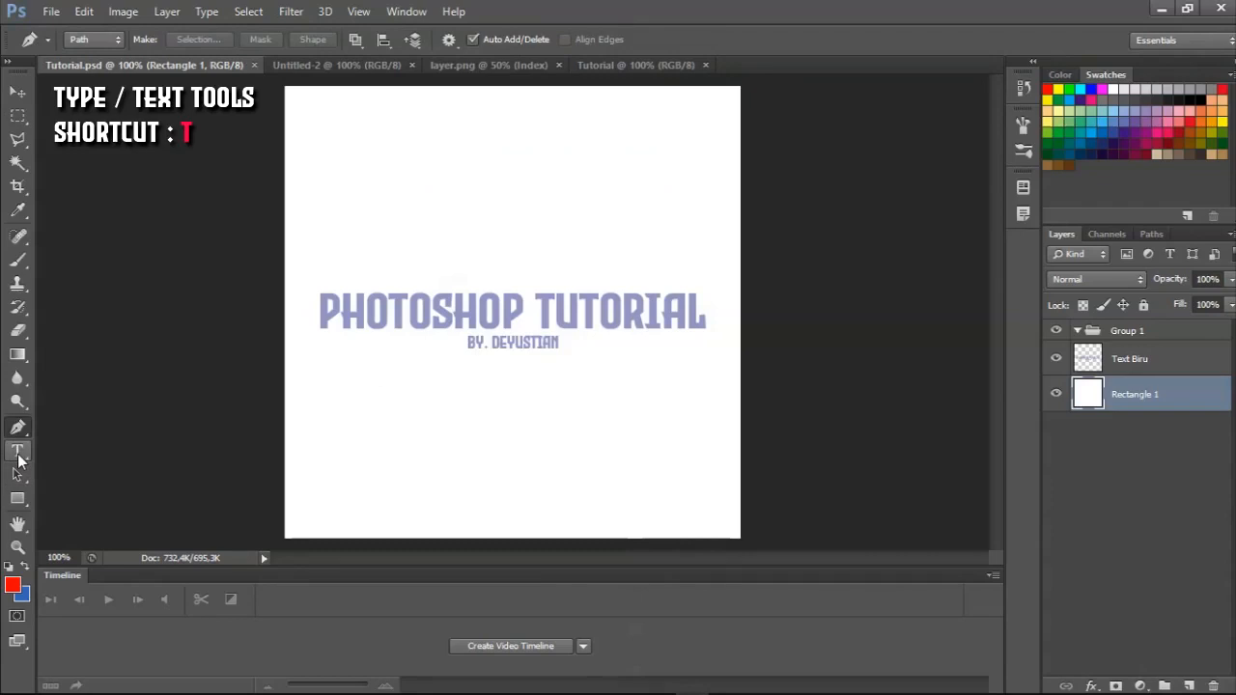
Add the author's name as red 72 pt Evil Empire text near the upper edge of the canvas with the Horizontal Type tool.
left_click(19, 454)
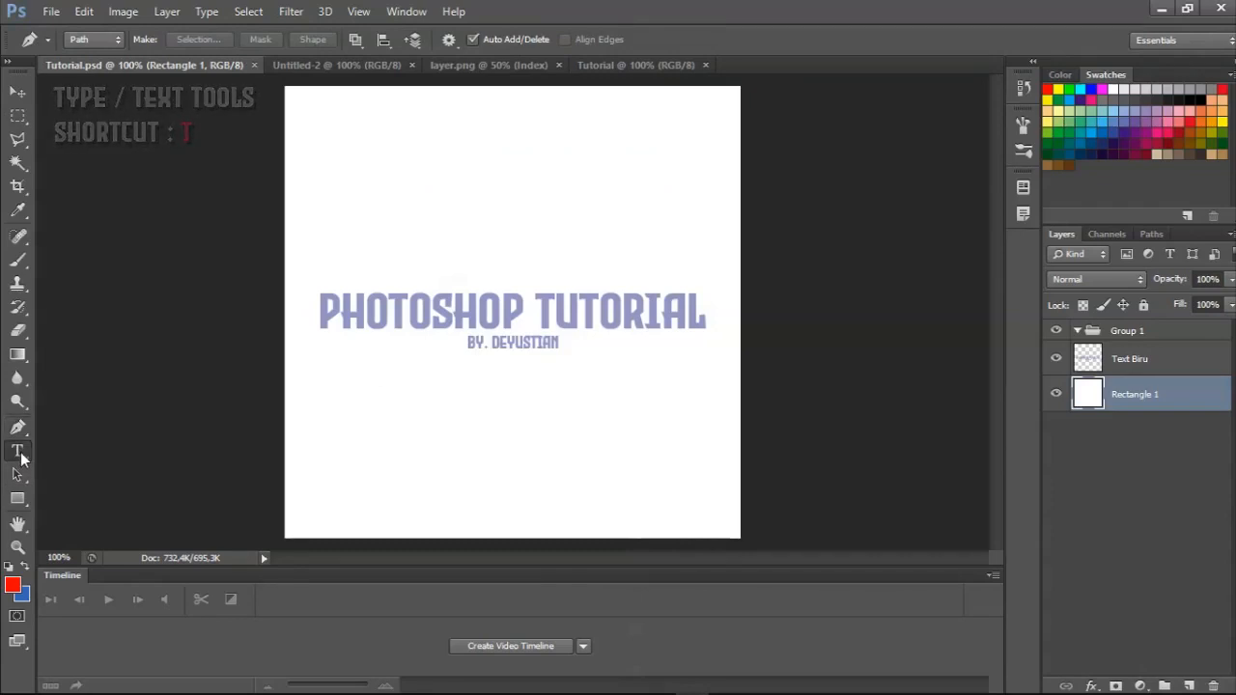
left_click(18, 452)
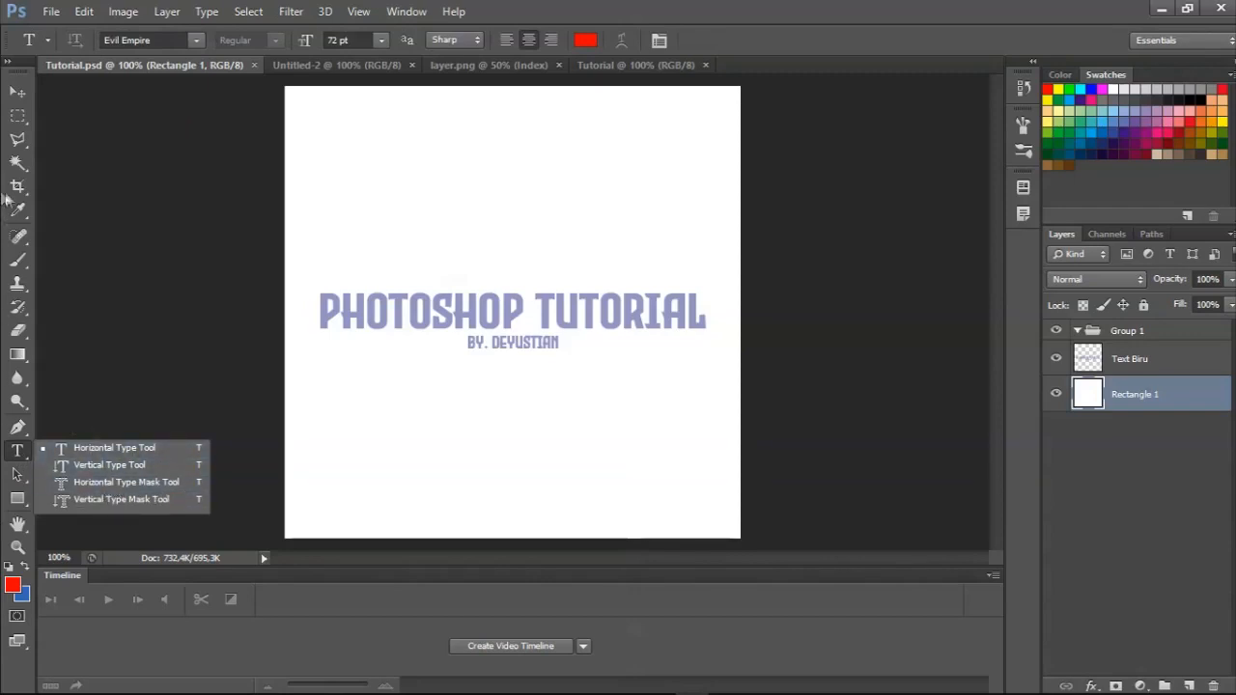
left_click(114, 448)
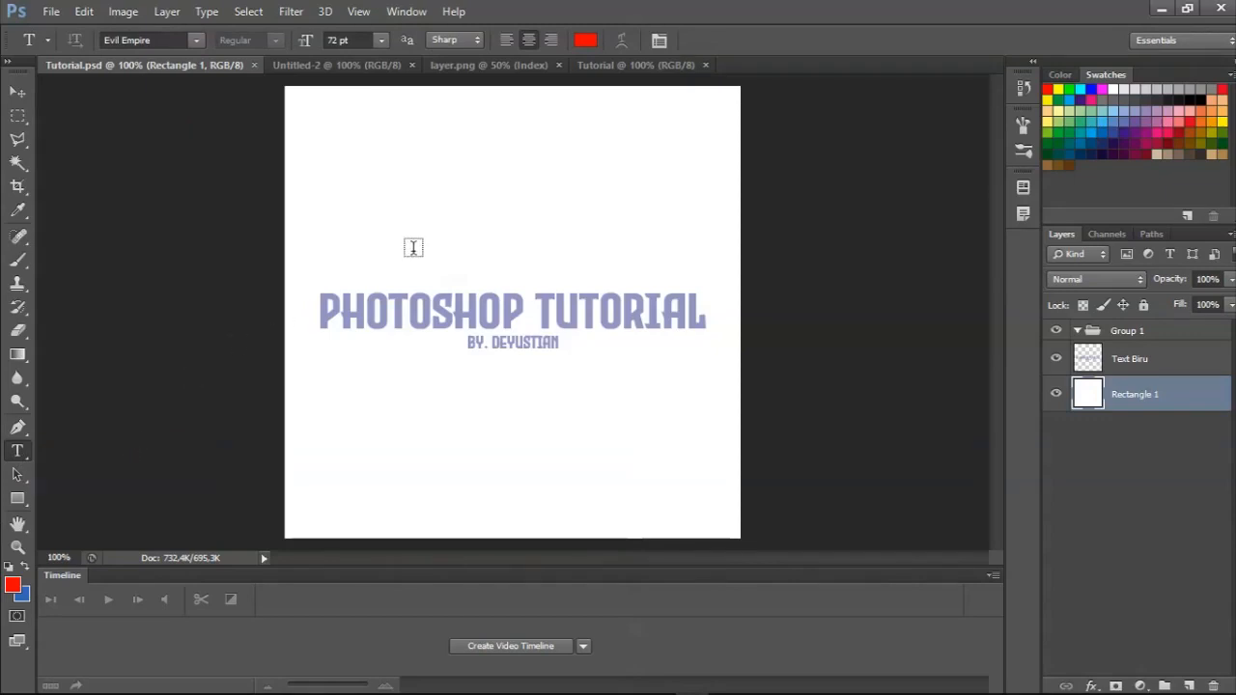
left_click(16, 452)
left_click(443, 171)
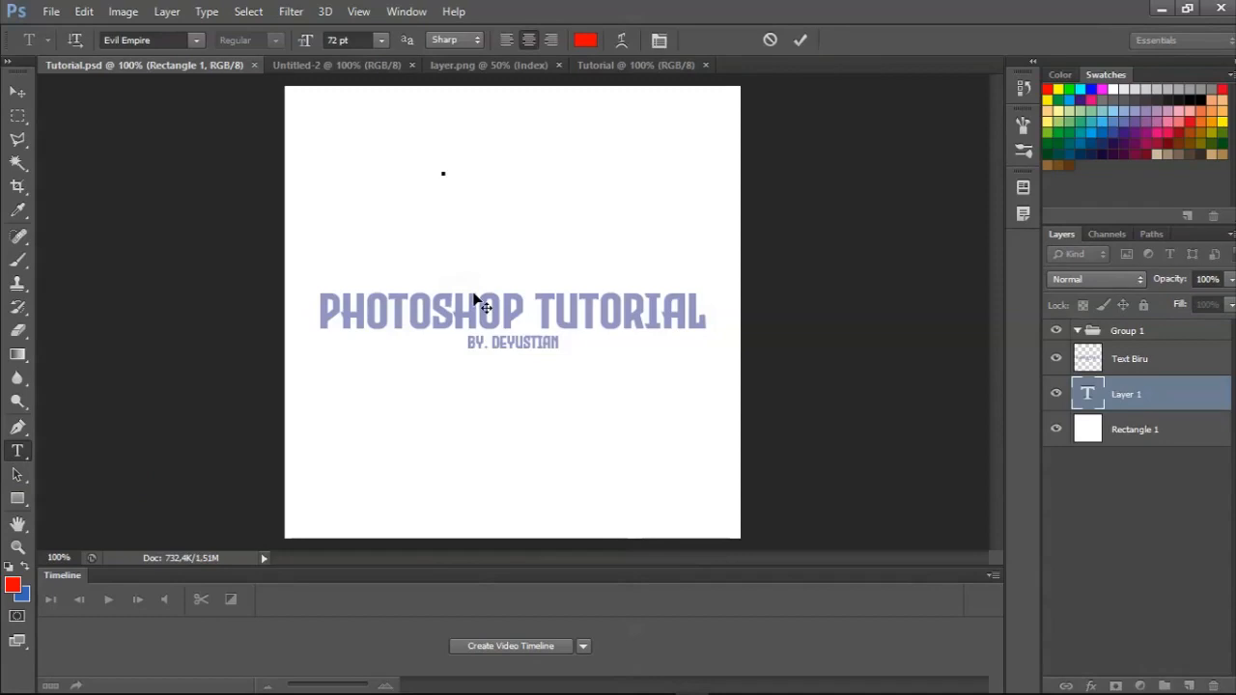
type("D")
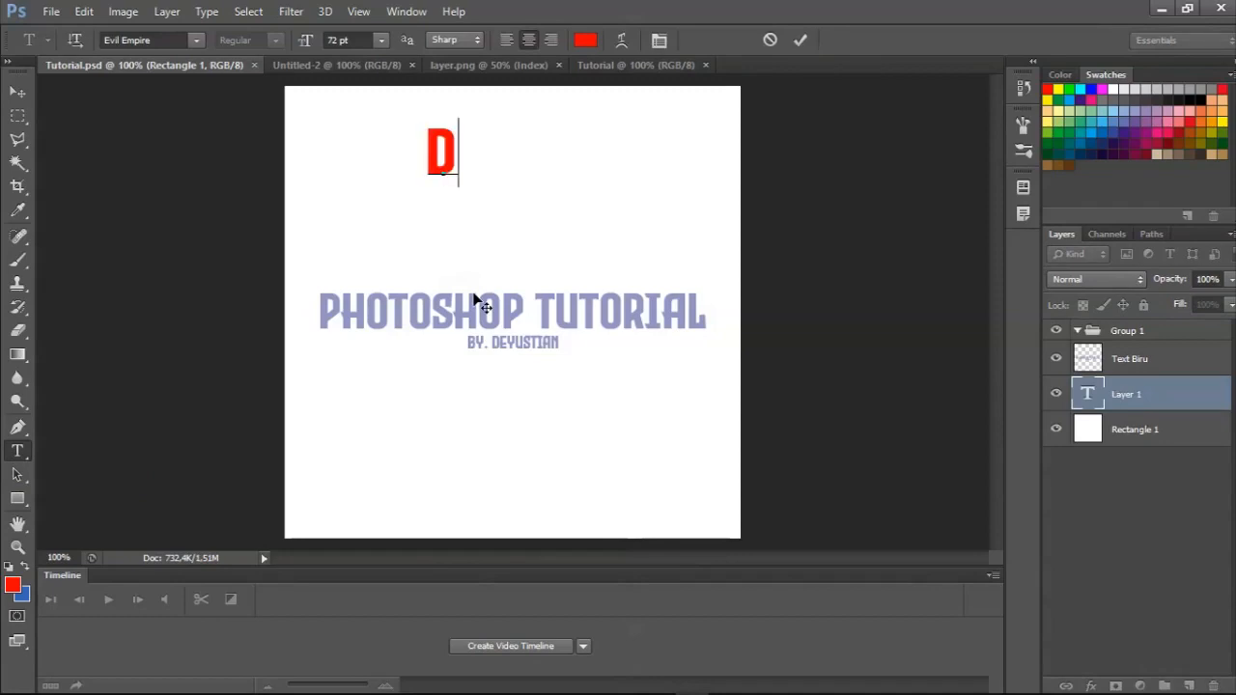
type("EYUSTIAN")
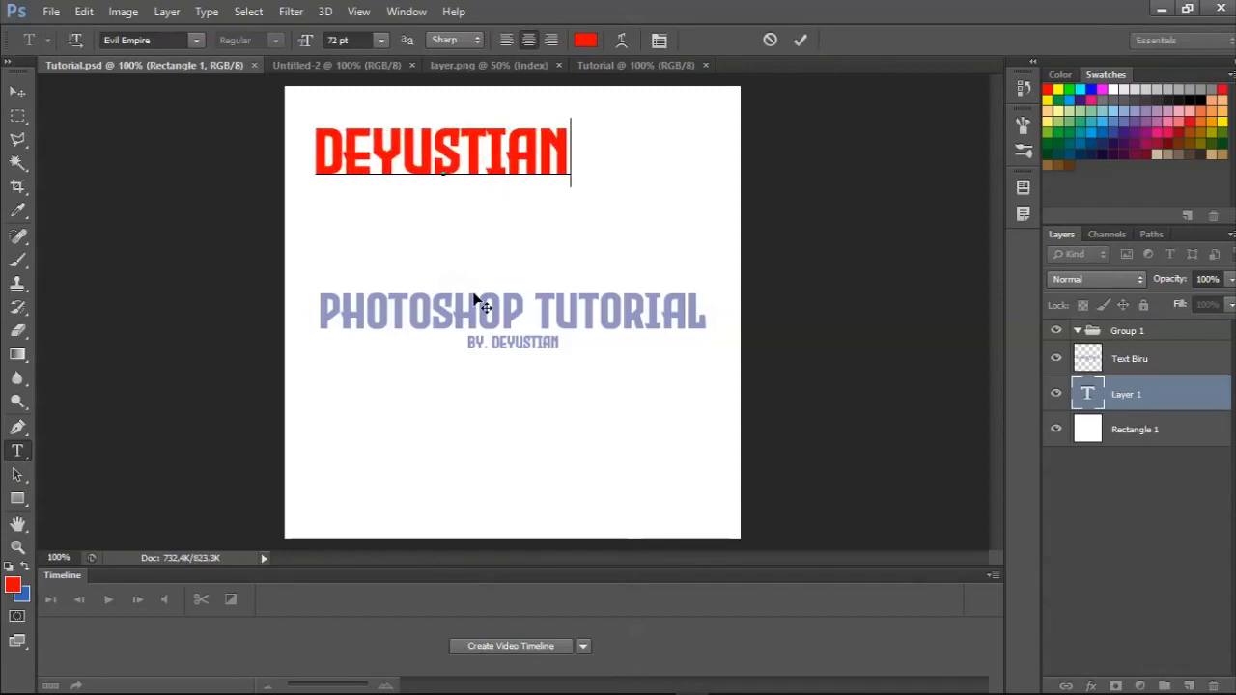
left_click(17, 94)
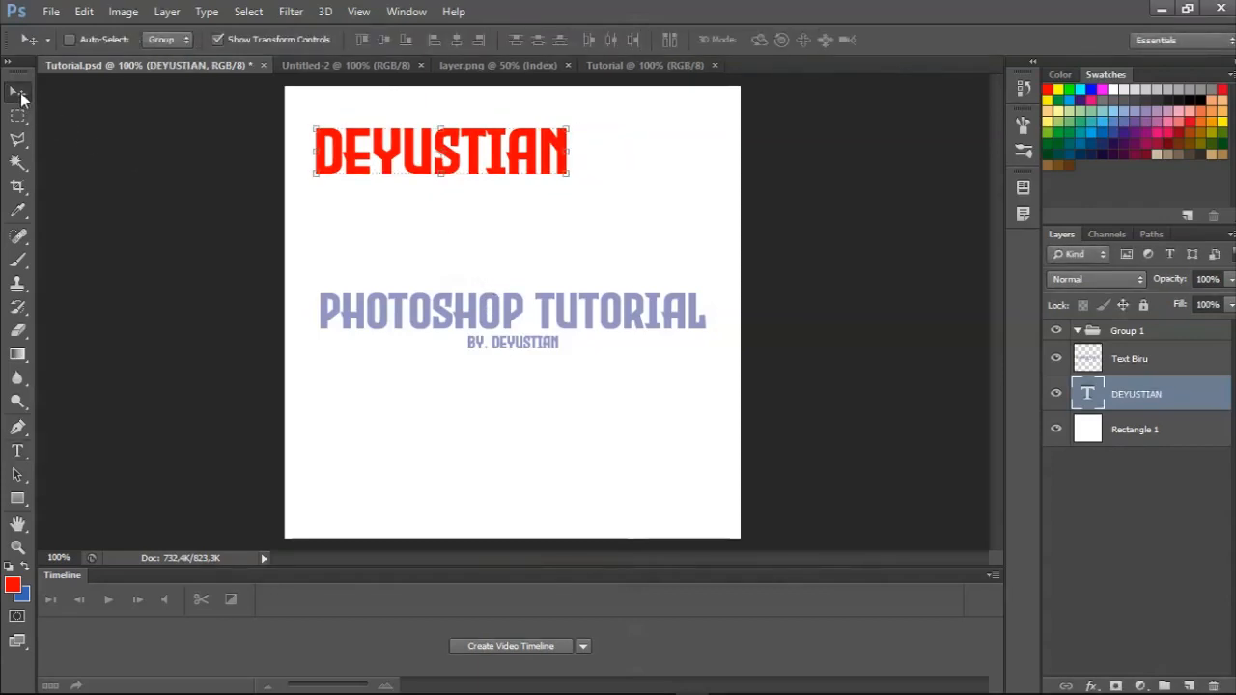
Centre the red name text vertically and horizontally against a selection of the whole canvas, and deselect.
key("ctrl+a")
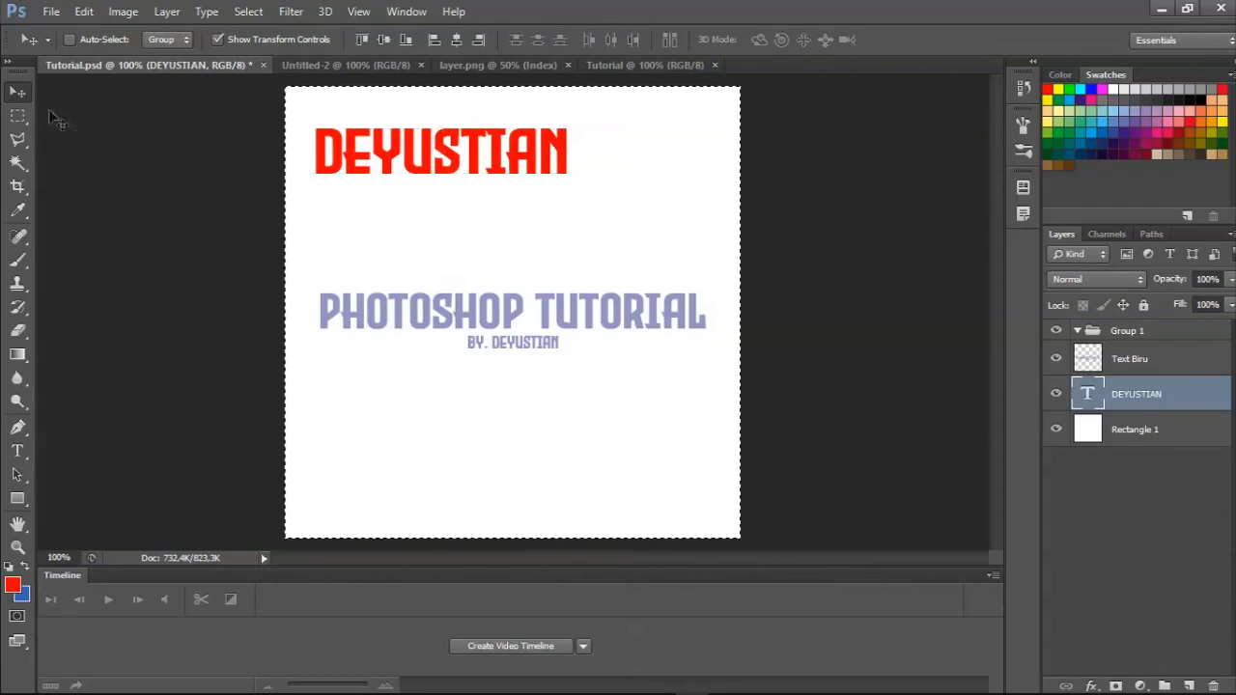
left_click(387, 40)
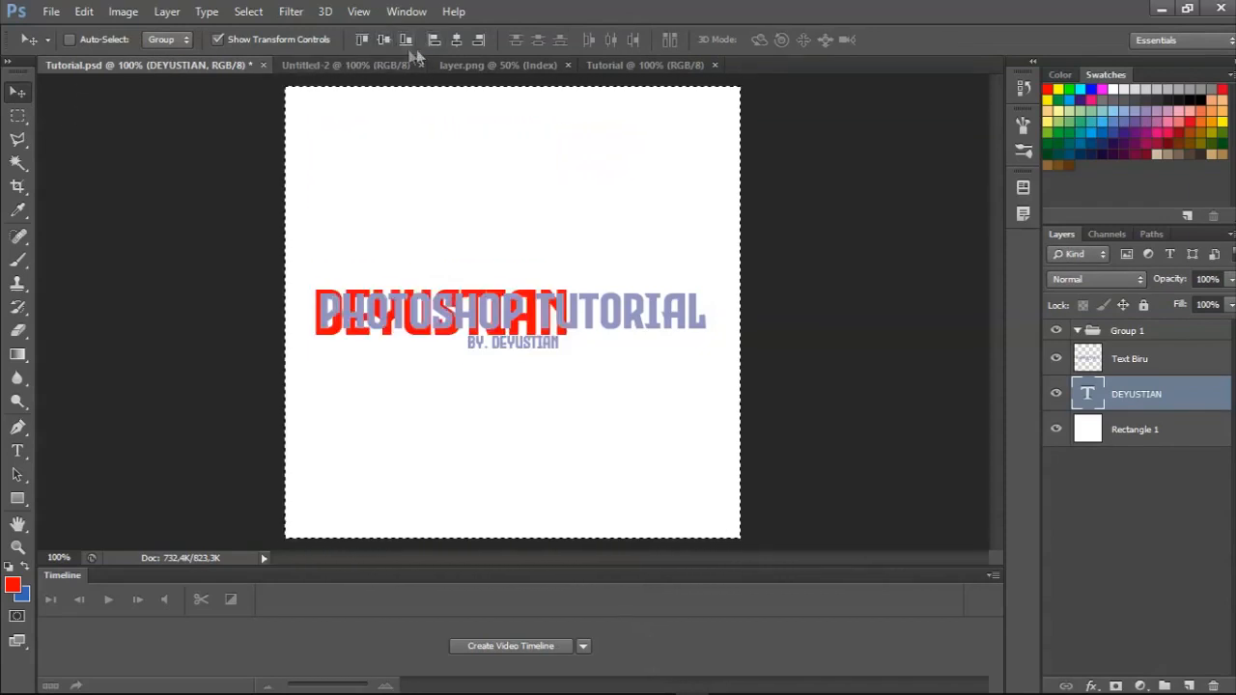
left_click(455, 40)
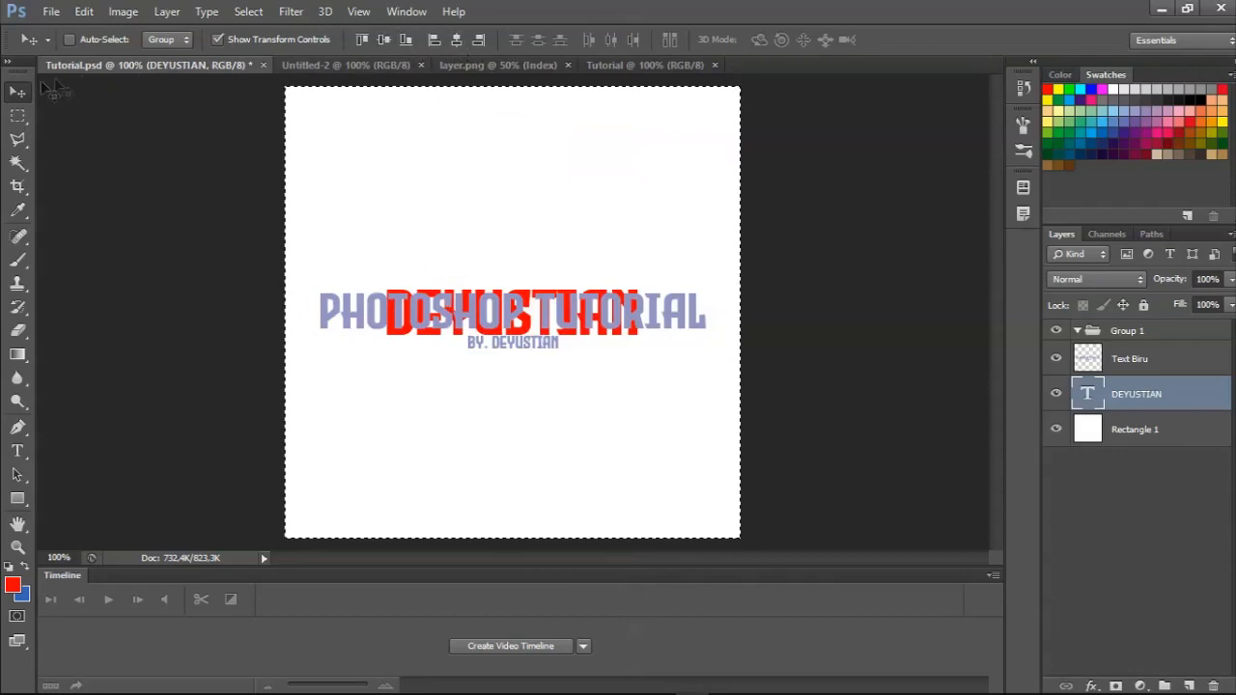
left_click(18, 115)
right_click(351, 174)
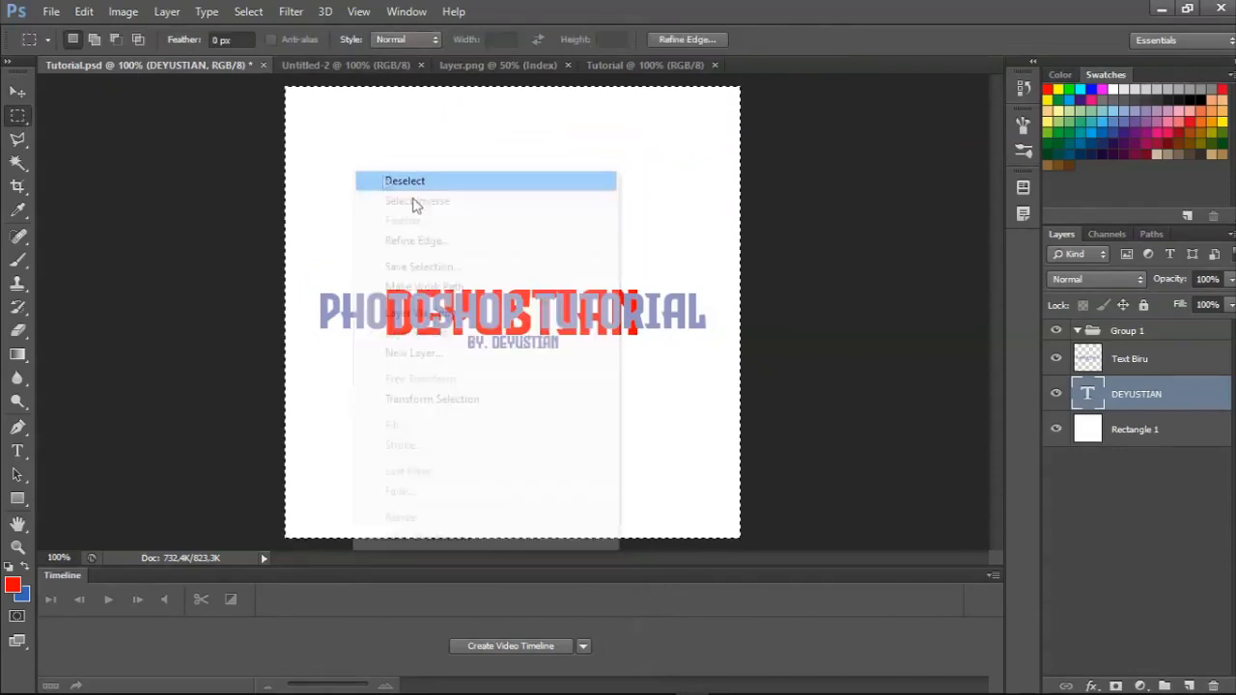
left_click(546, 340)
Move the red name text up with Free Transform to about Y 150 px, above the PHOTOSHOP TUTORIAL title.
left_click(20, 91)
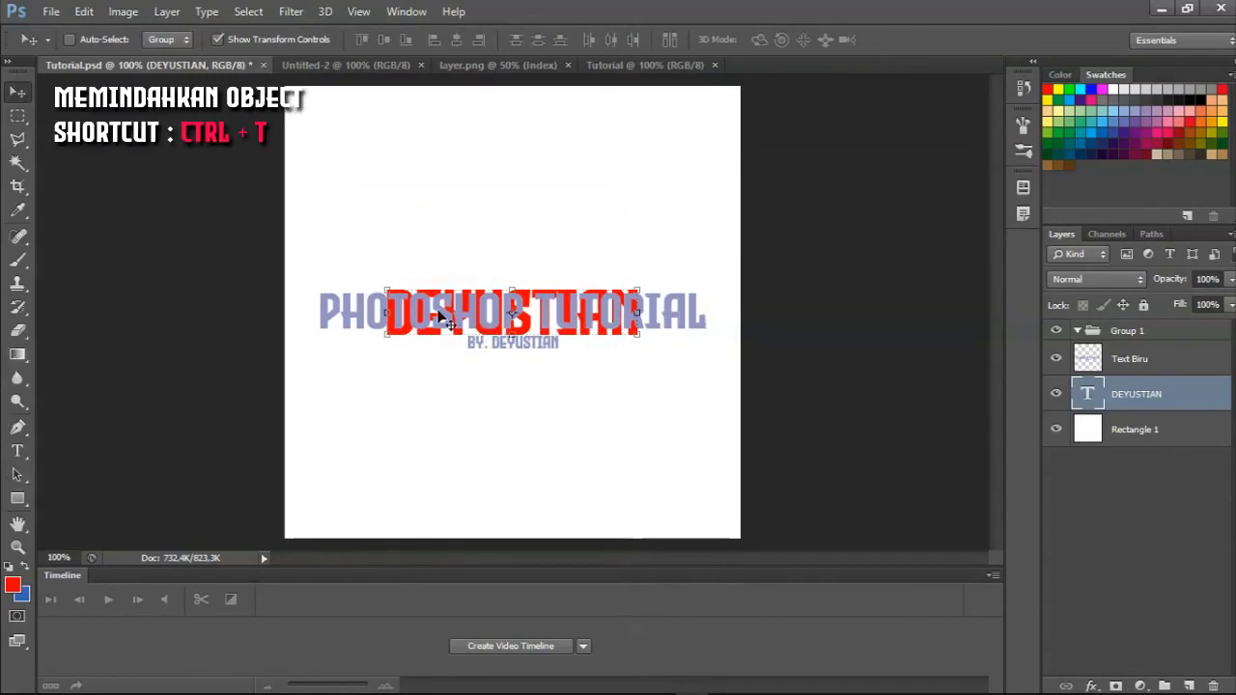
key("ctrl+t")
left_click_drag(552, 323, 554, 231)
key("Return")
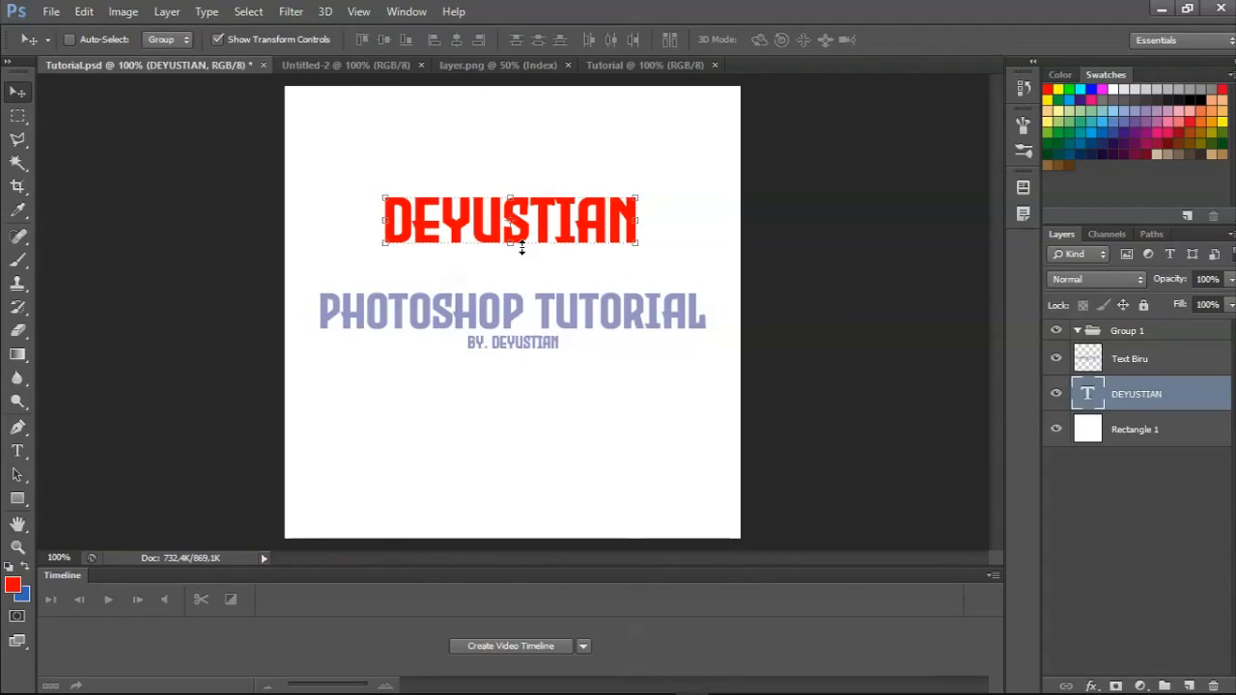
Move the red name text further up with Free Transform, and centre it horizontally against the whole canvas.
key("ctrl+t")
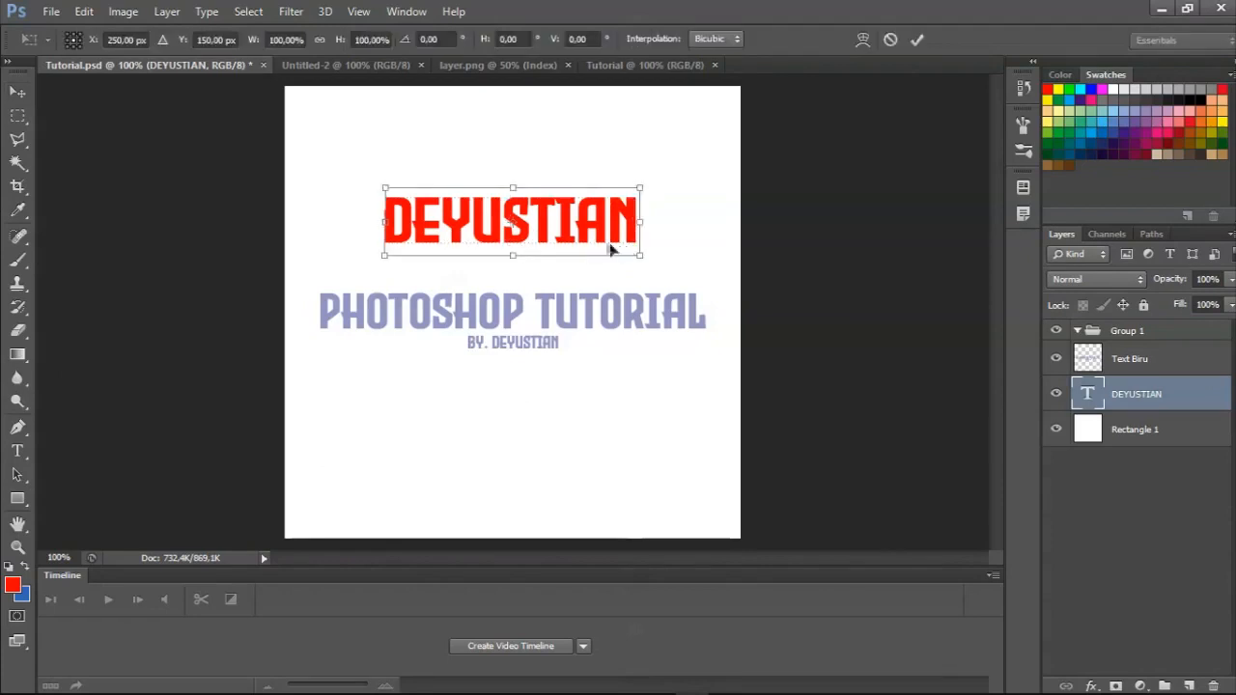
left_click_drag(600, 245, 625, 218)
key("Return")
key("ctrl+a")
left_click(455, 40)
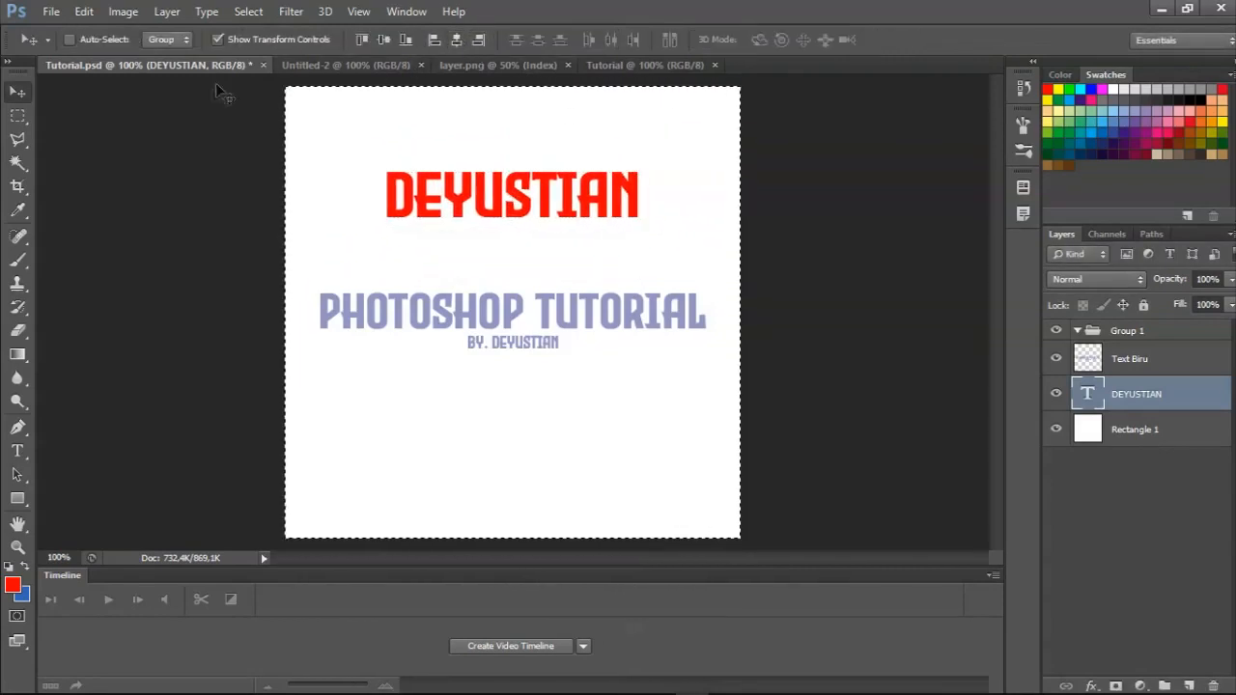
left_click(17, 116)
right_click(356, 182)
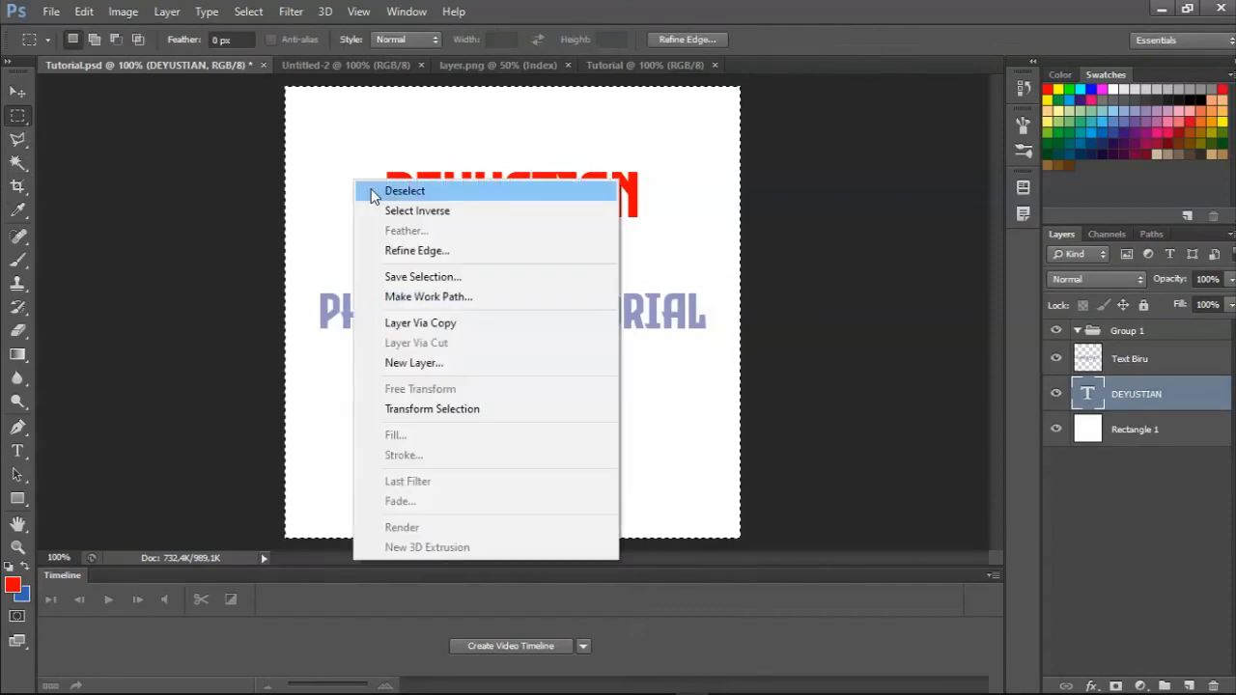
left_click(373, 193)
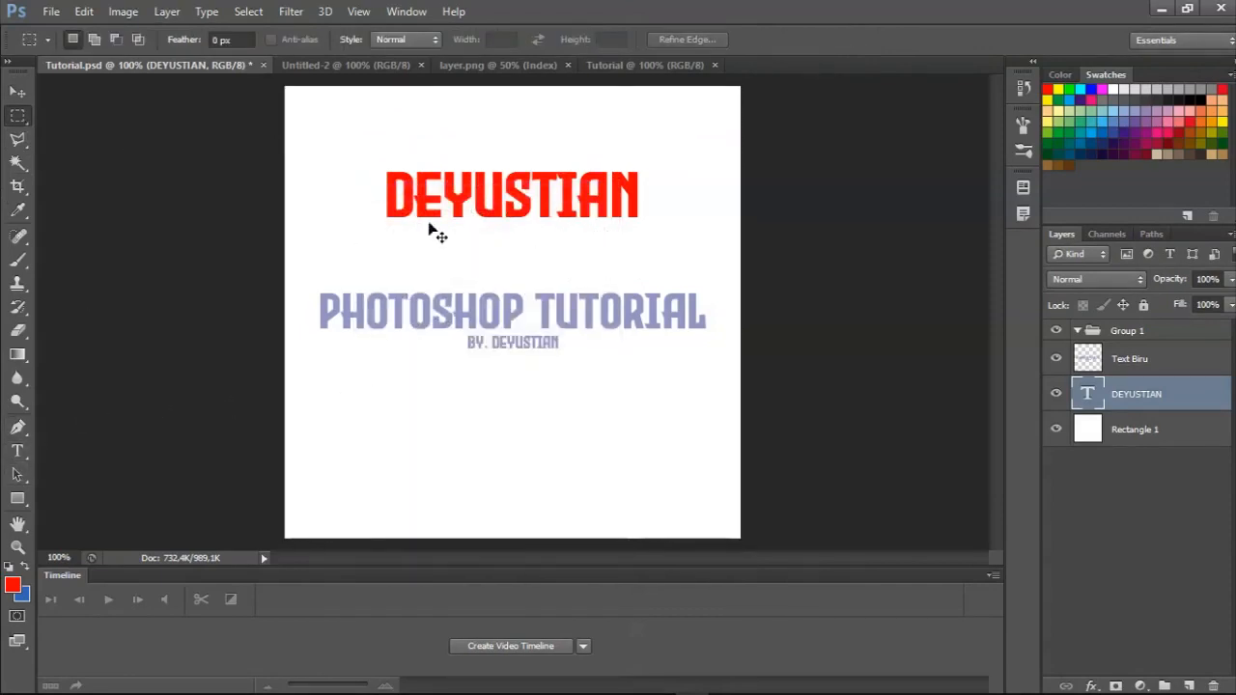
Move the red name text down with Free Transform to about Y 187 px, directly above the PHOTOSHOP TUTORIAL title.
key("ctrl+t")
left_click_drag(531, 211, 530, 268)
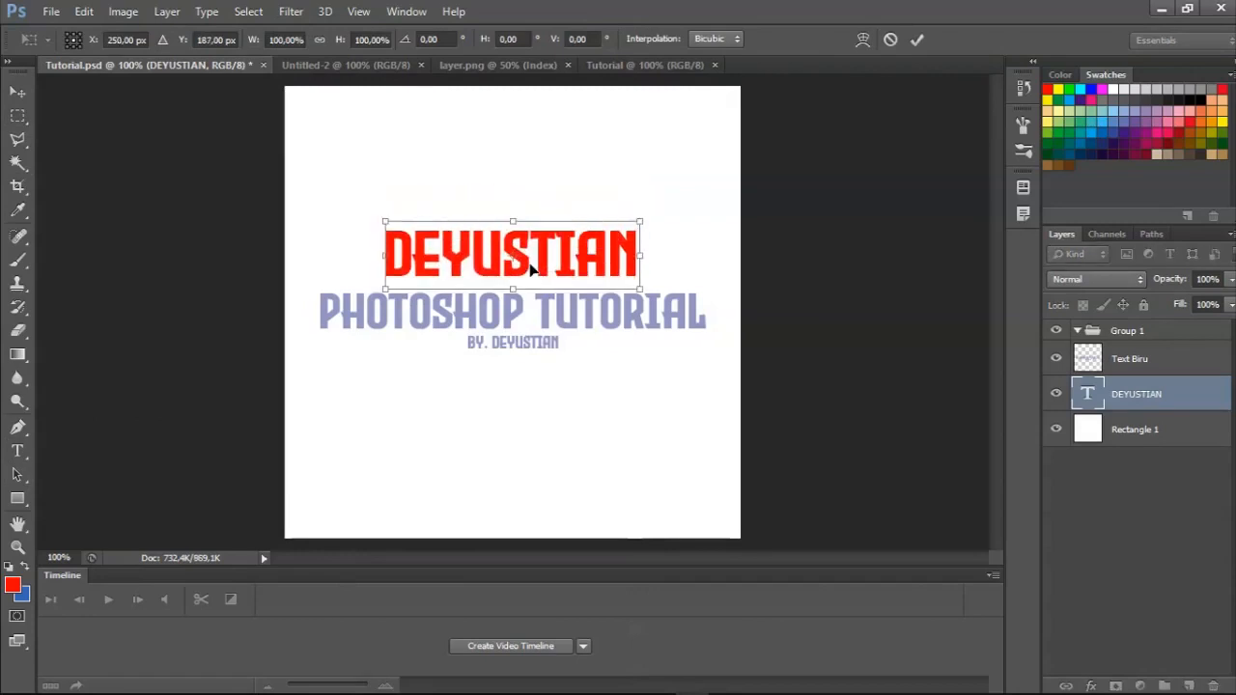
key("Return")
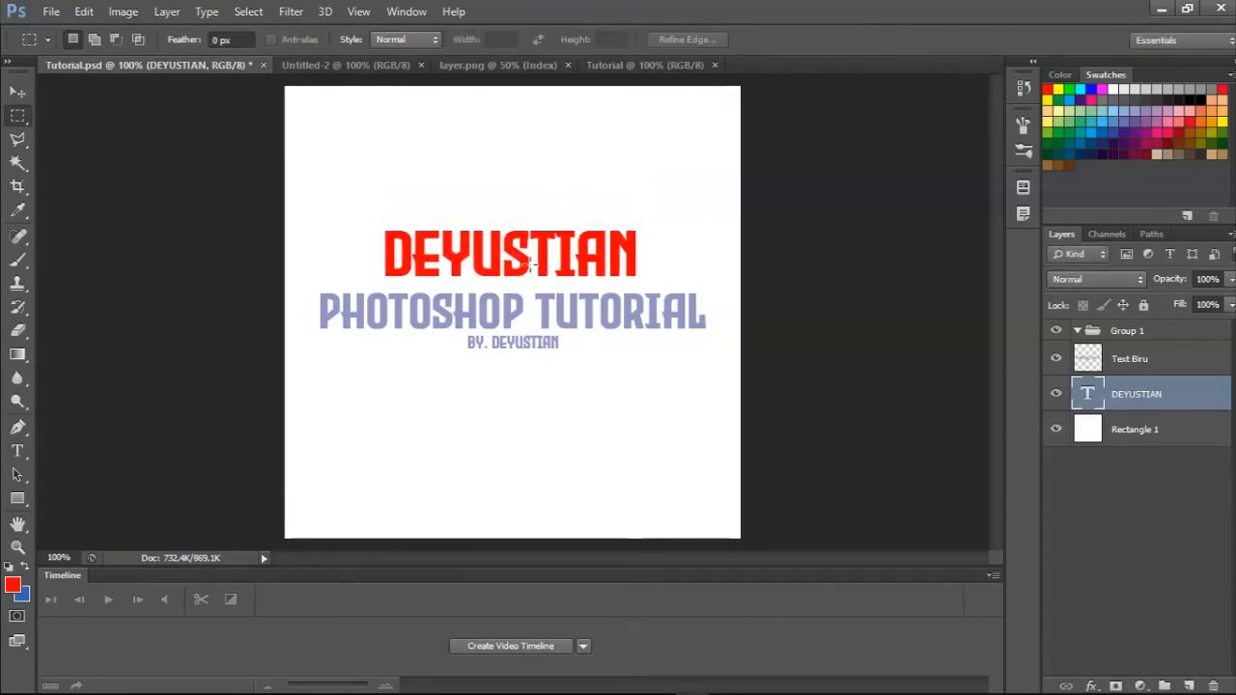
Replace the red name text with only the last part of the name, and overwrite that with its first five letters.
left_click(18, 452)
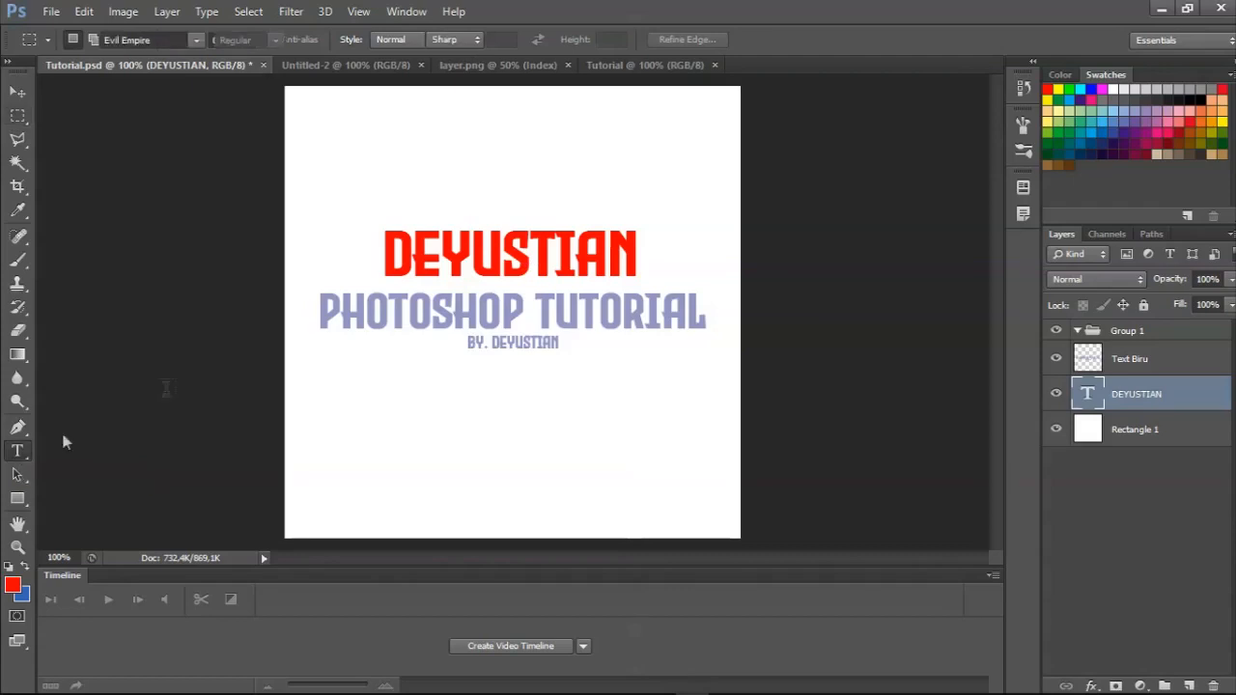
left_click(442, 251)
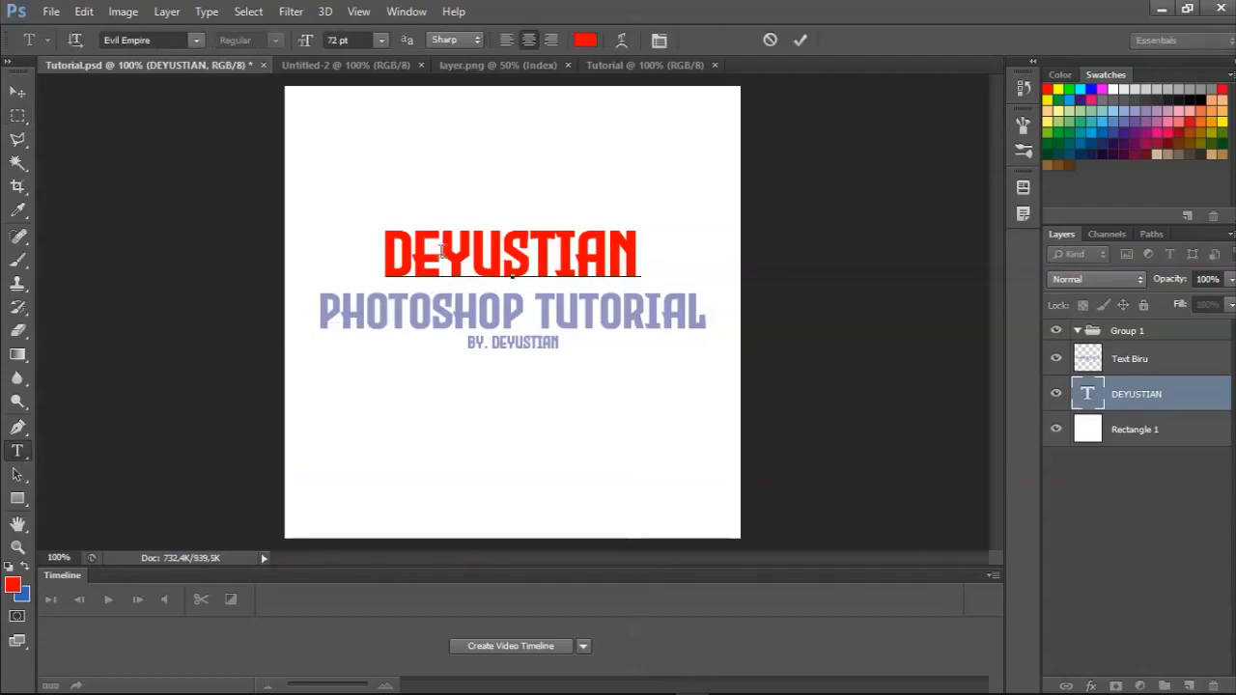
double_click(492, 252)
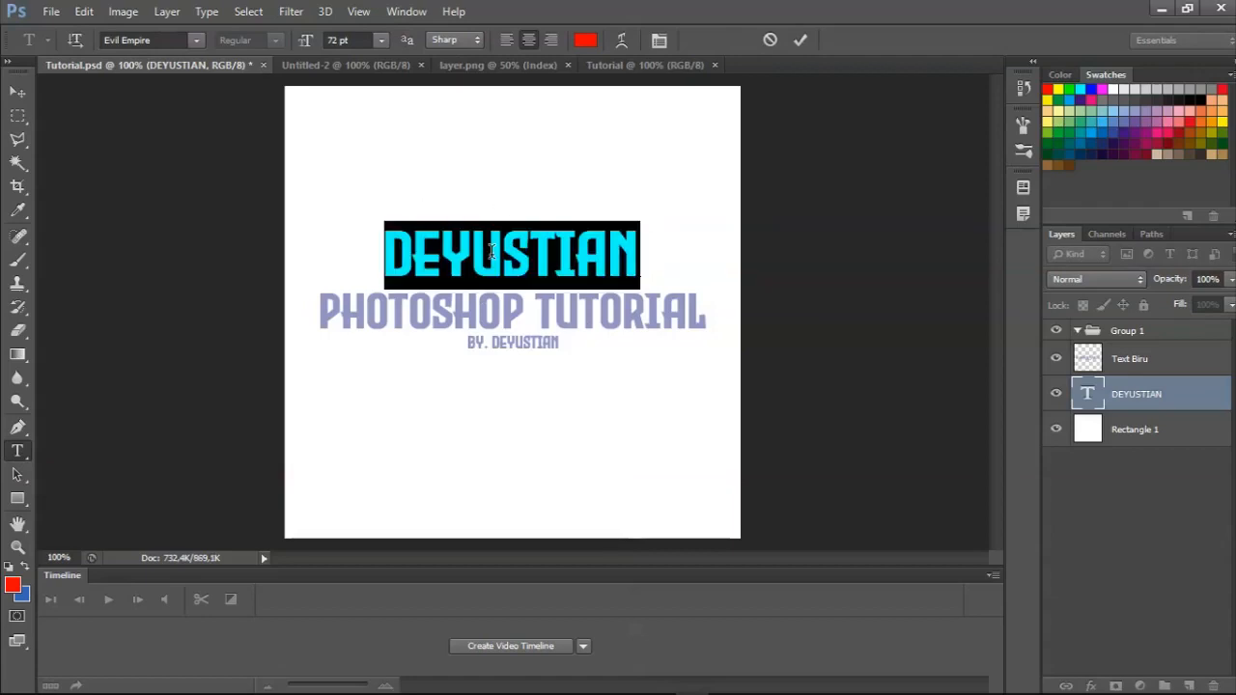
type("TIAN")
key("ctrl+a")
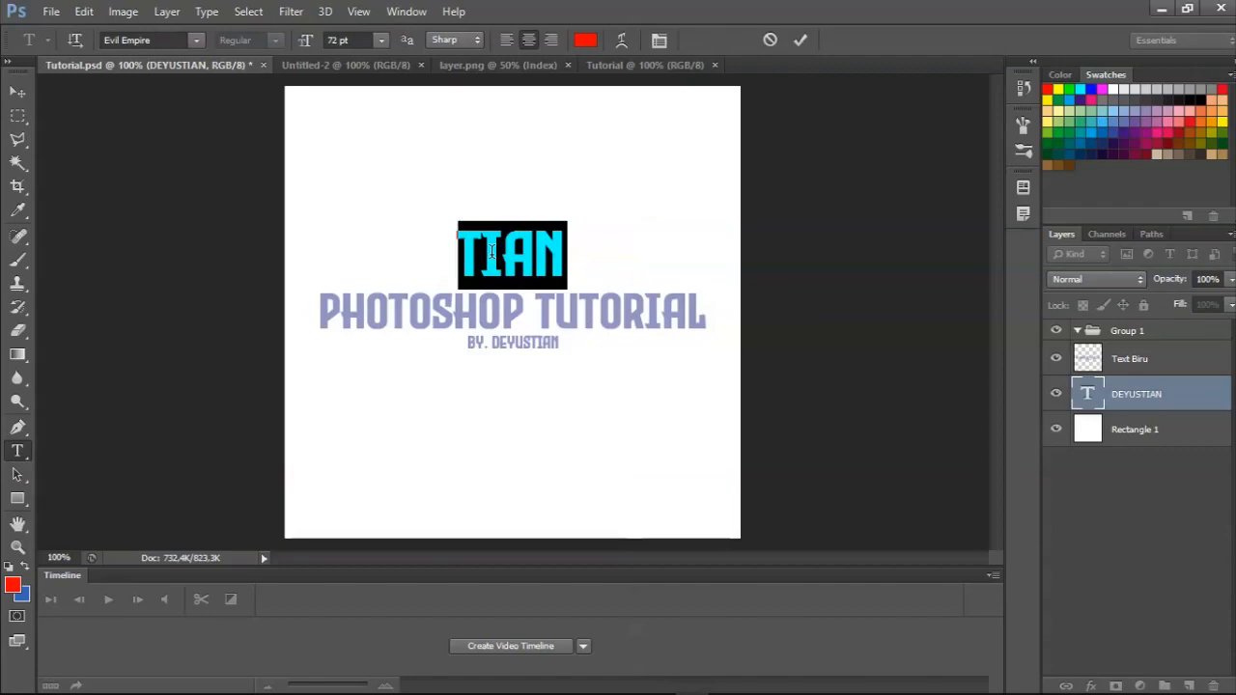
type("DEYUS")
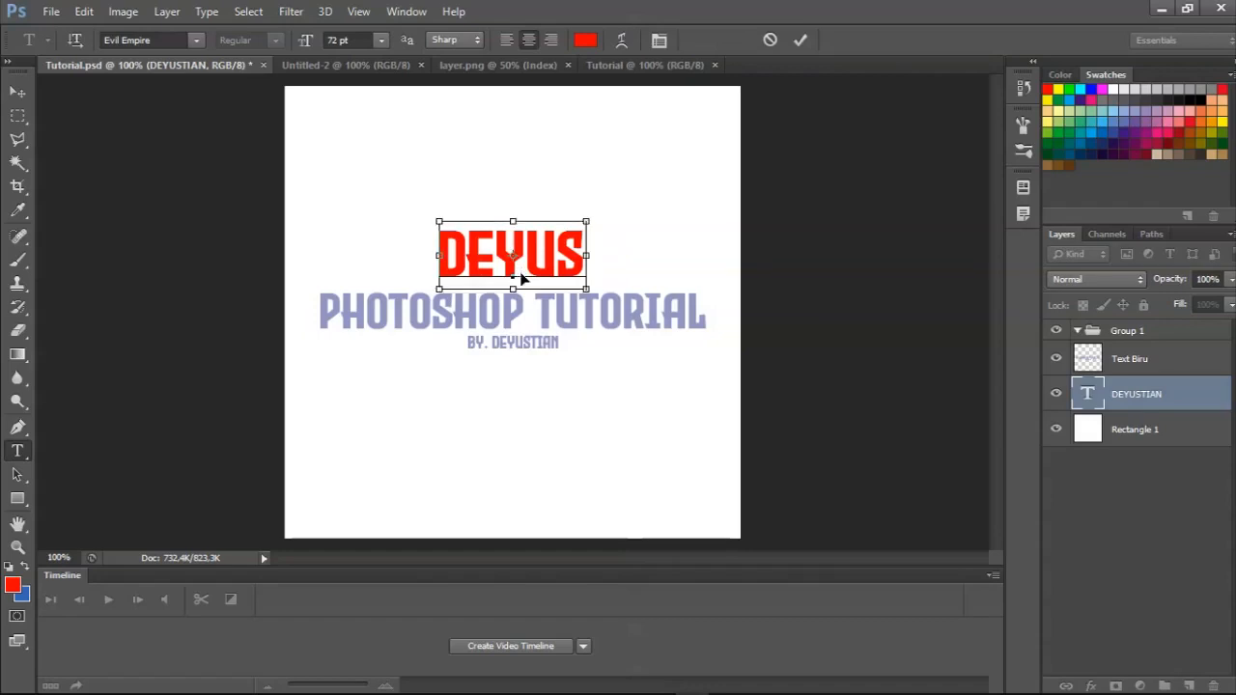
Recolour all of the shortened name text to black (000000), apply the edit, and switch to the Rectangular Marquee tool.
left_click_drag(571, 253, 451, 254)
left_click(528, 255)
key("ctrl+a")
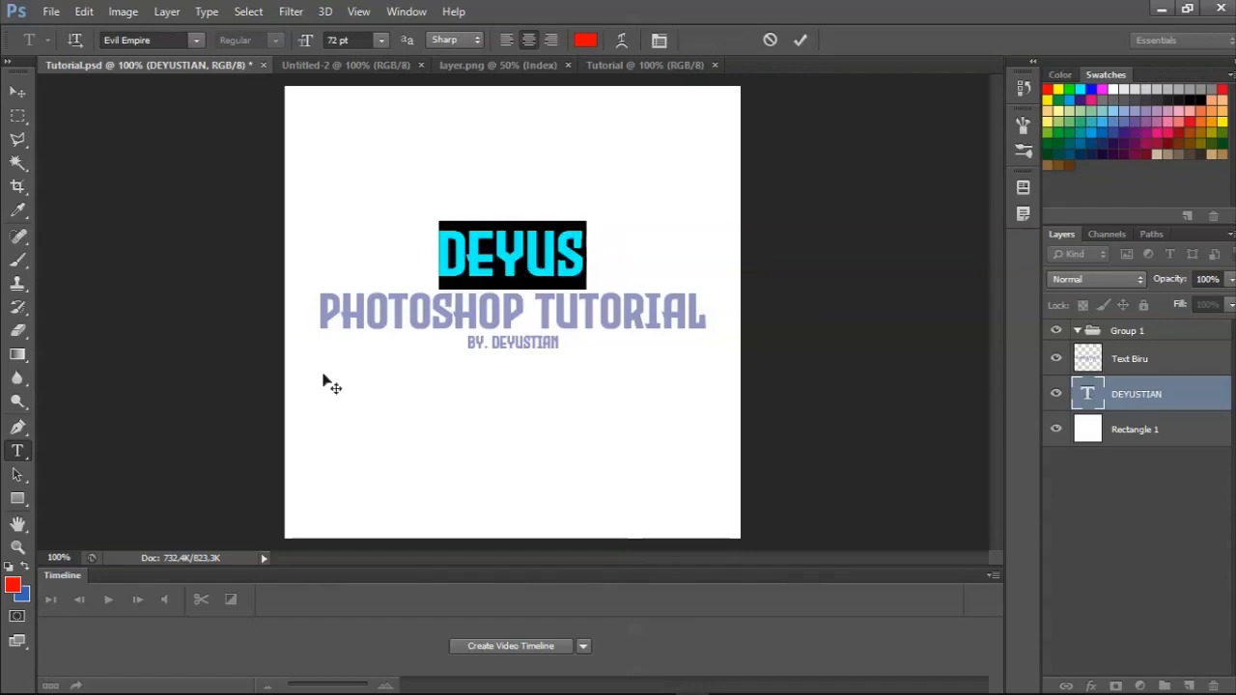
left_click(12, 586)
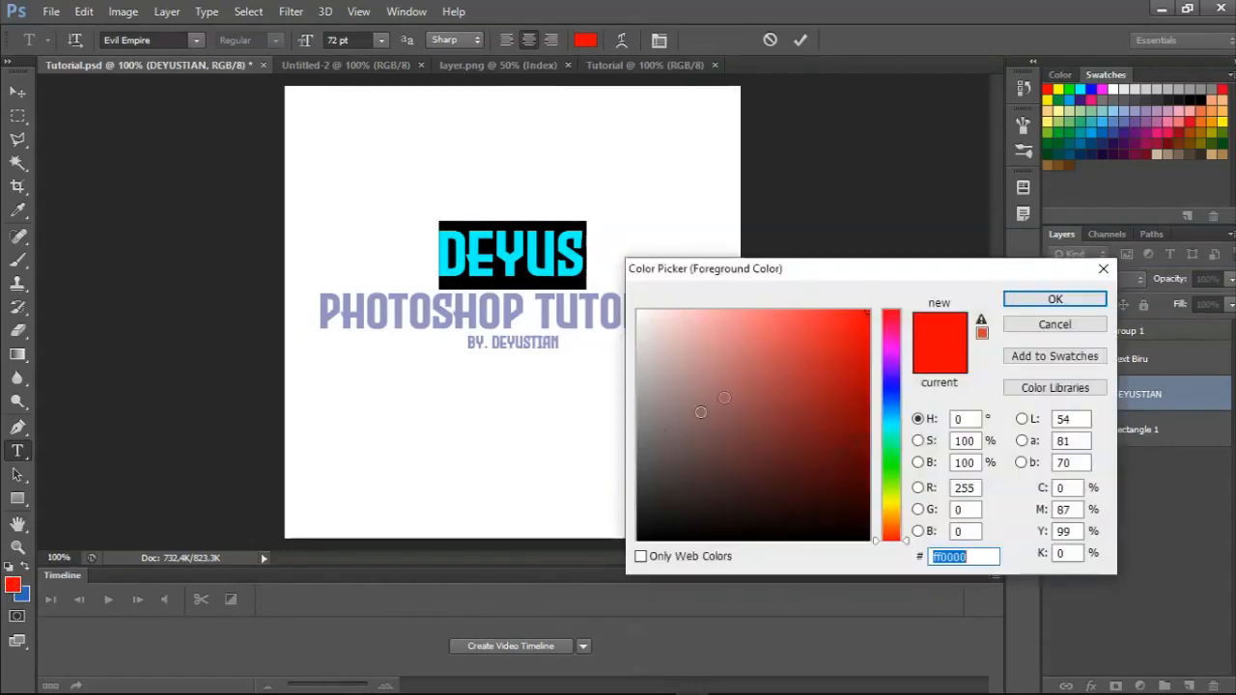
type("000000")
key("Return")
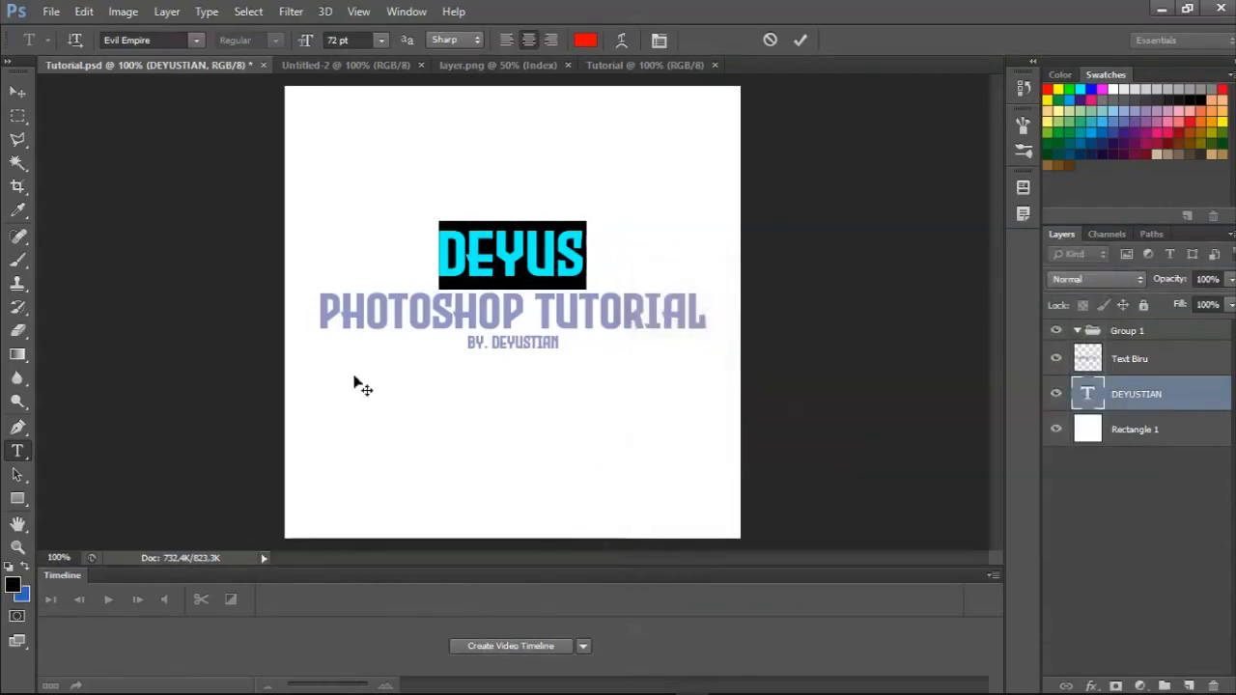
left_click(17, 91)
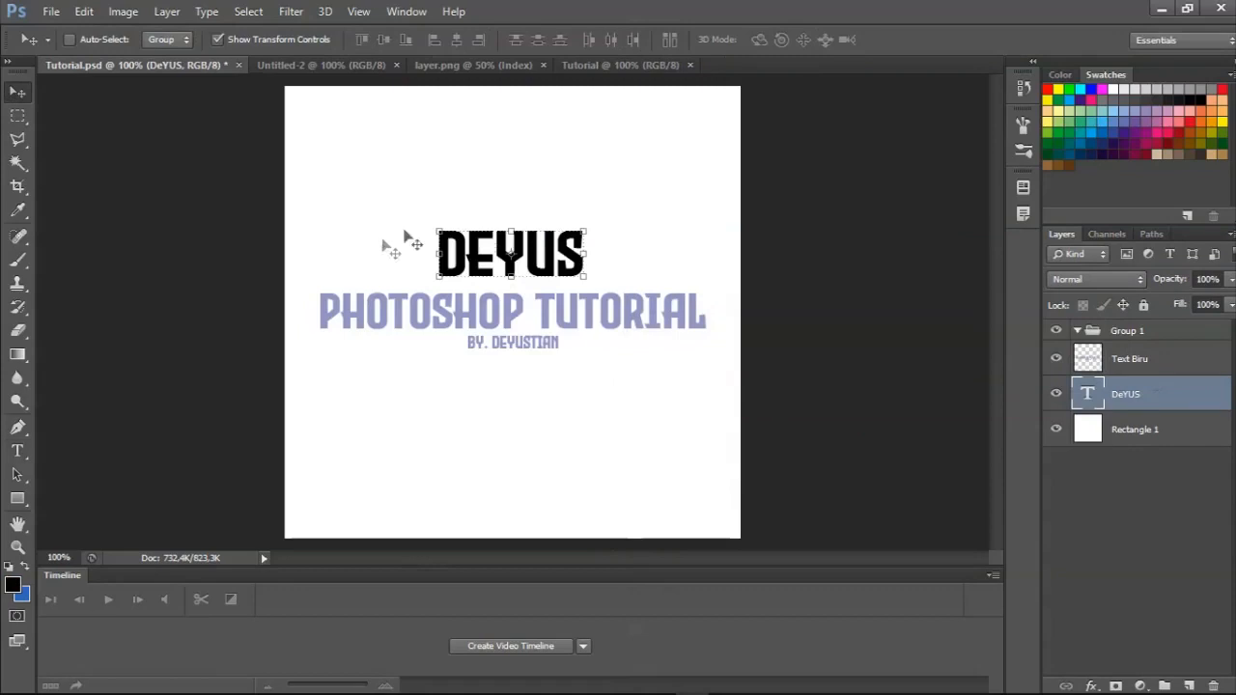
left_click(19, 116)
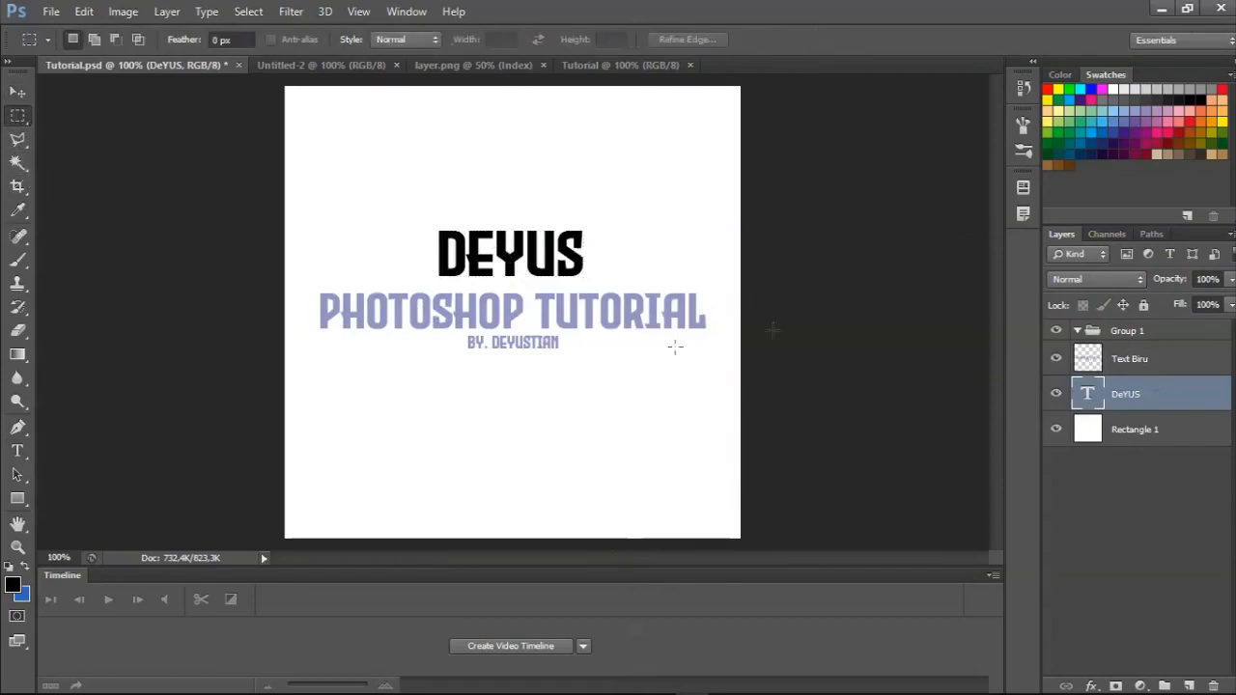
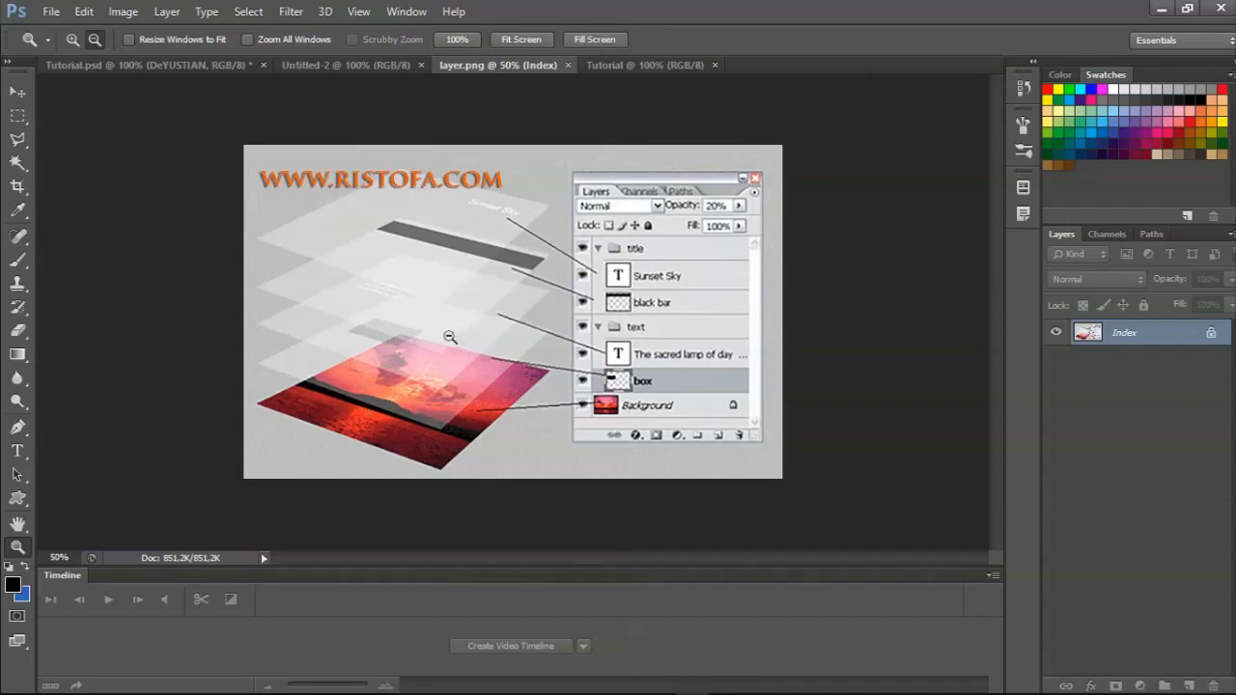
Switch to the Tutorial.psd document and remove the Group 1 folder from the layer stack, keeping the other layers.
left_click(160, 68)
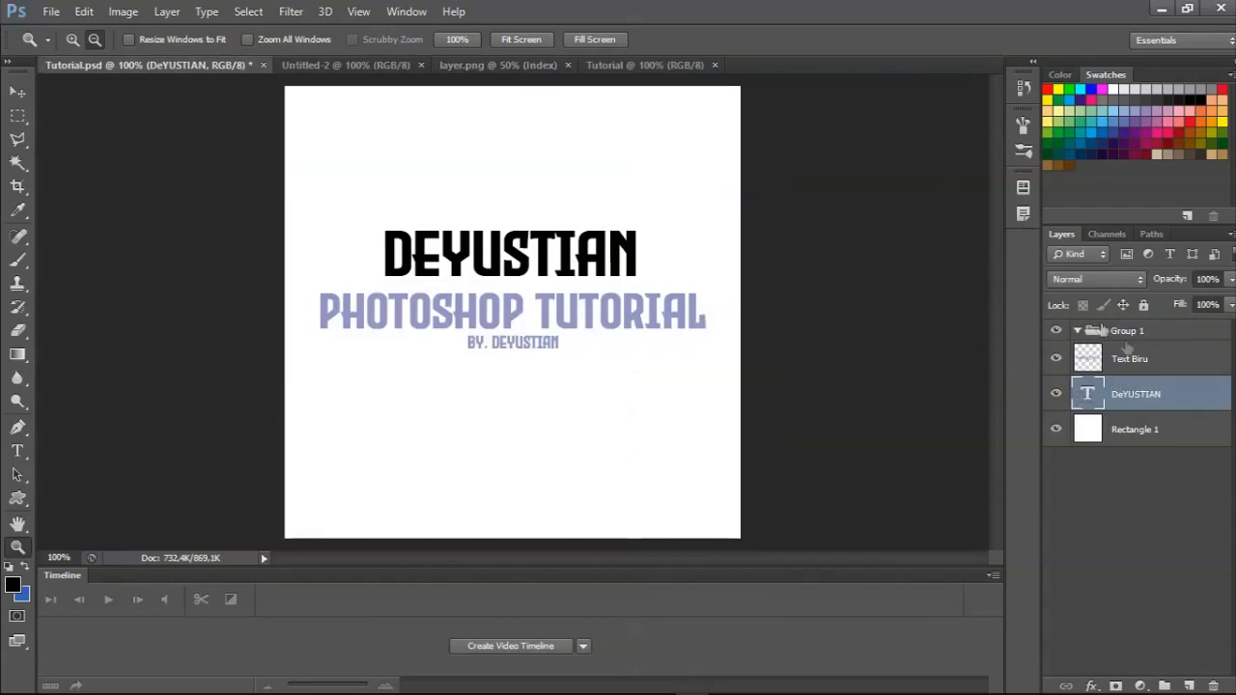
left_click(1135, 334)
right_click(1133, 334)
left_click(1162, 332)
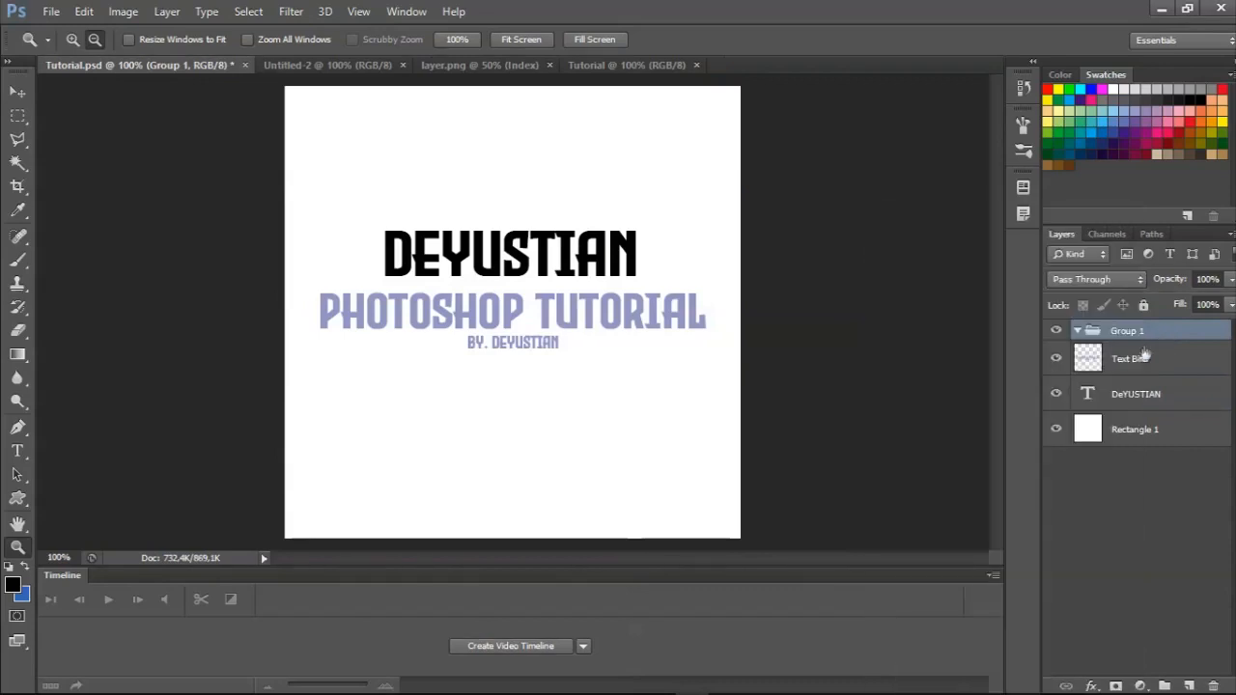
left_click(1131, 359)
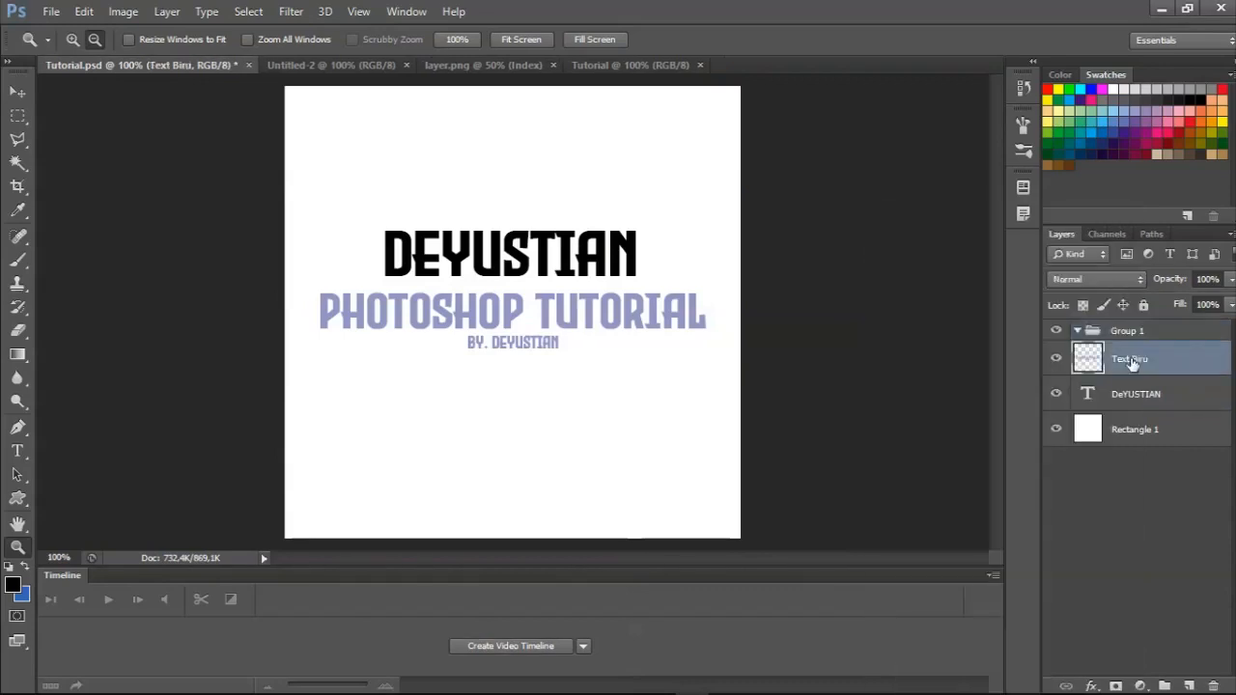
left_click(1123, 437, "shift")
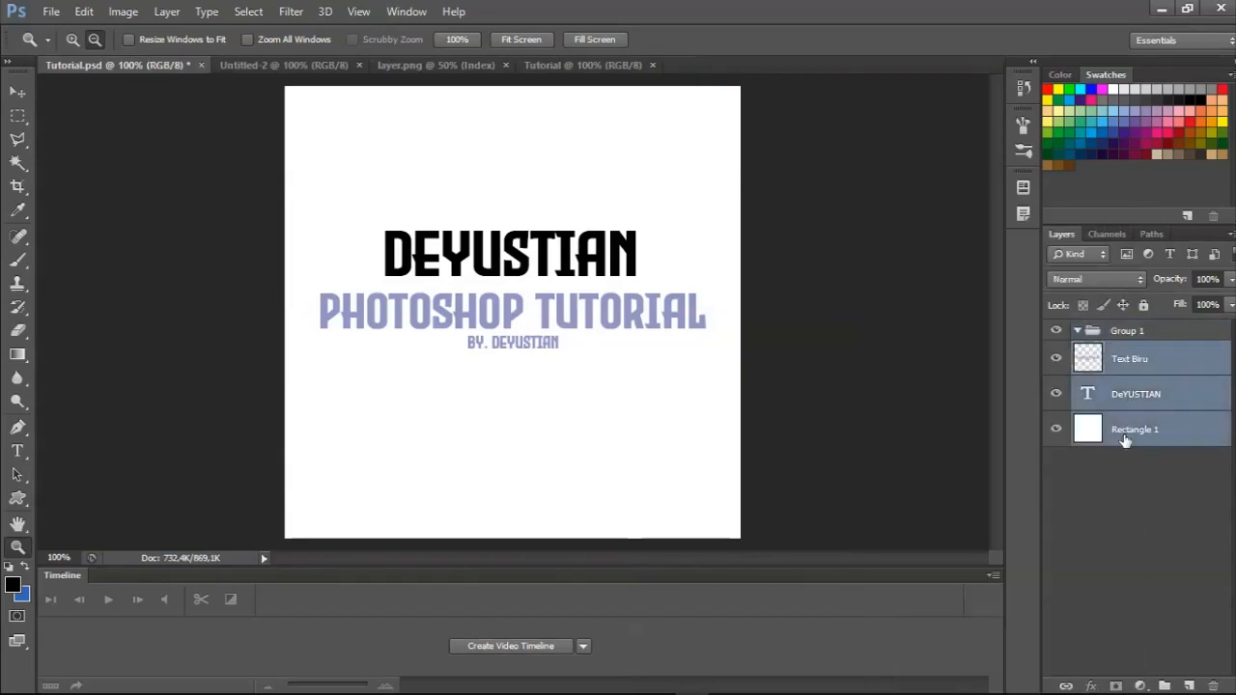
right_click(1157, 336)
left_click(999, 287)
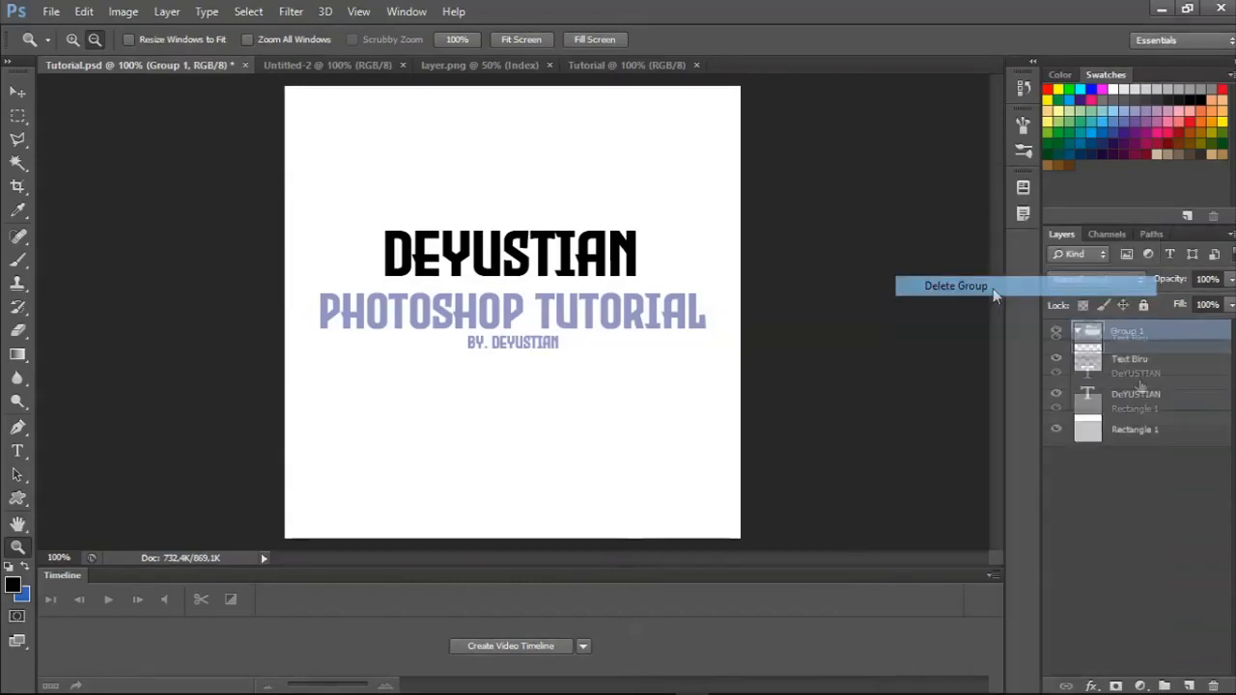
Deselect all layers, and hide and show again the Rectangle 1 layer and the black name text layer one after the other.
left_click(1123, 456)
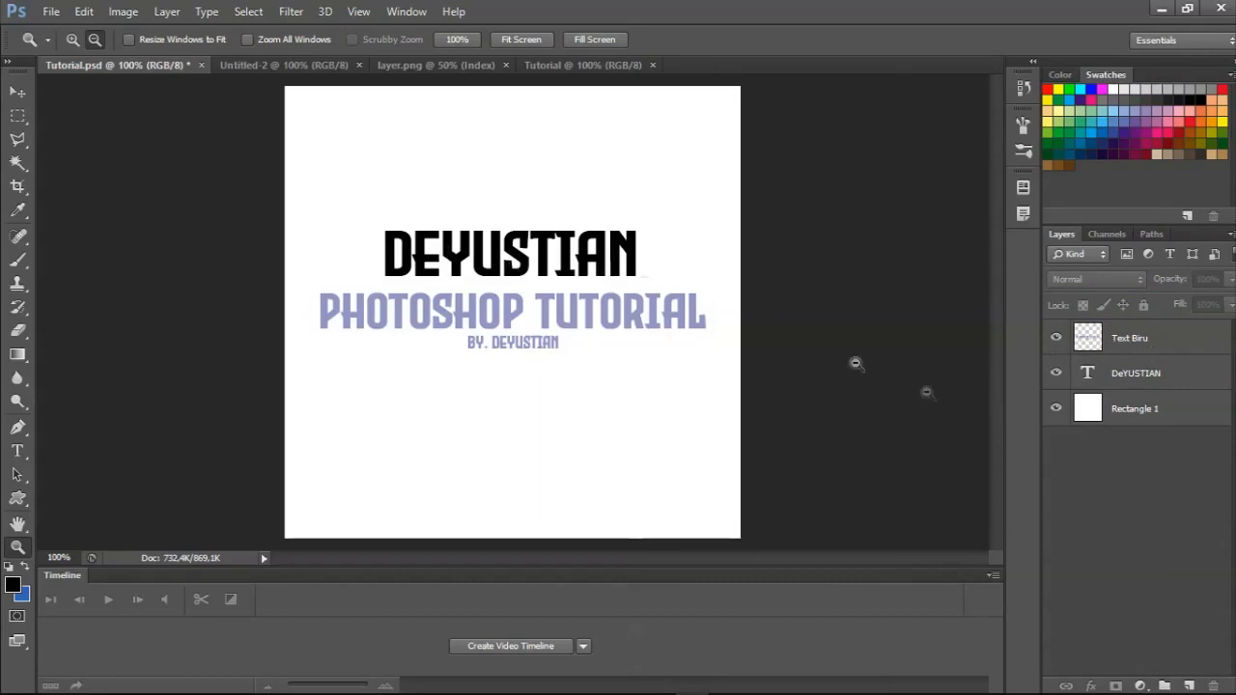
left_click(1055, 410)
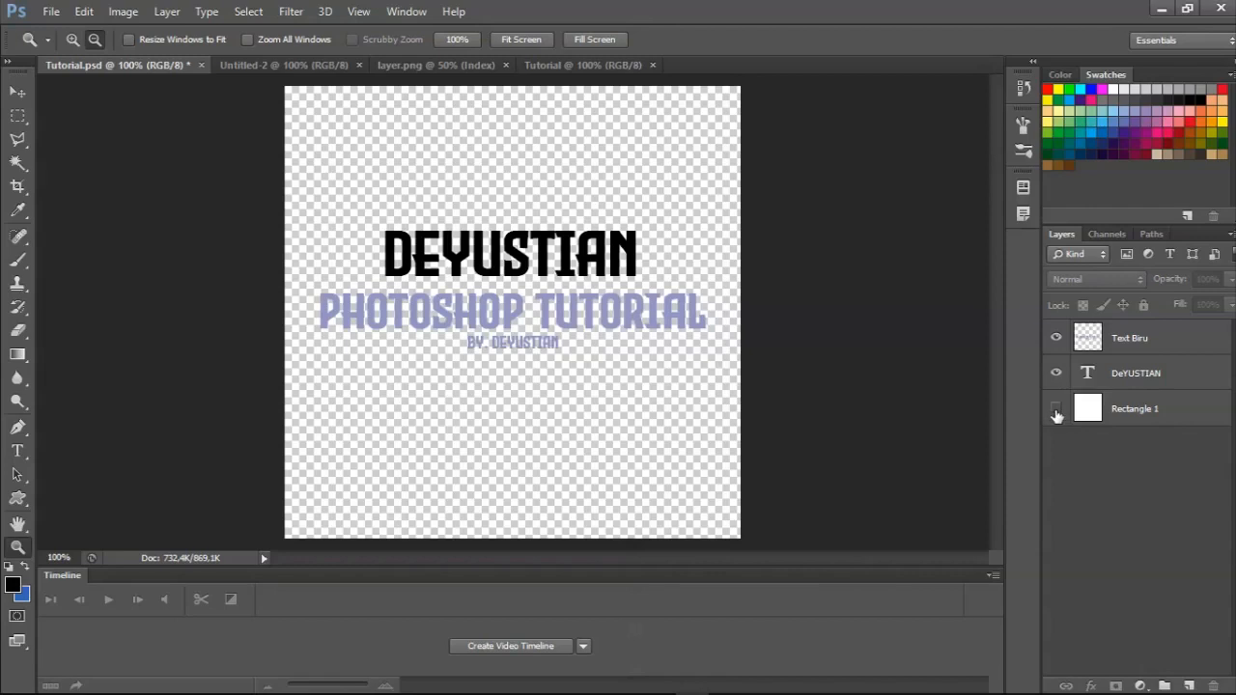
left_click(1056, 409)
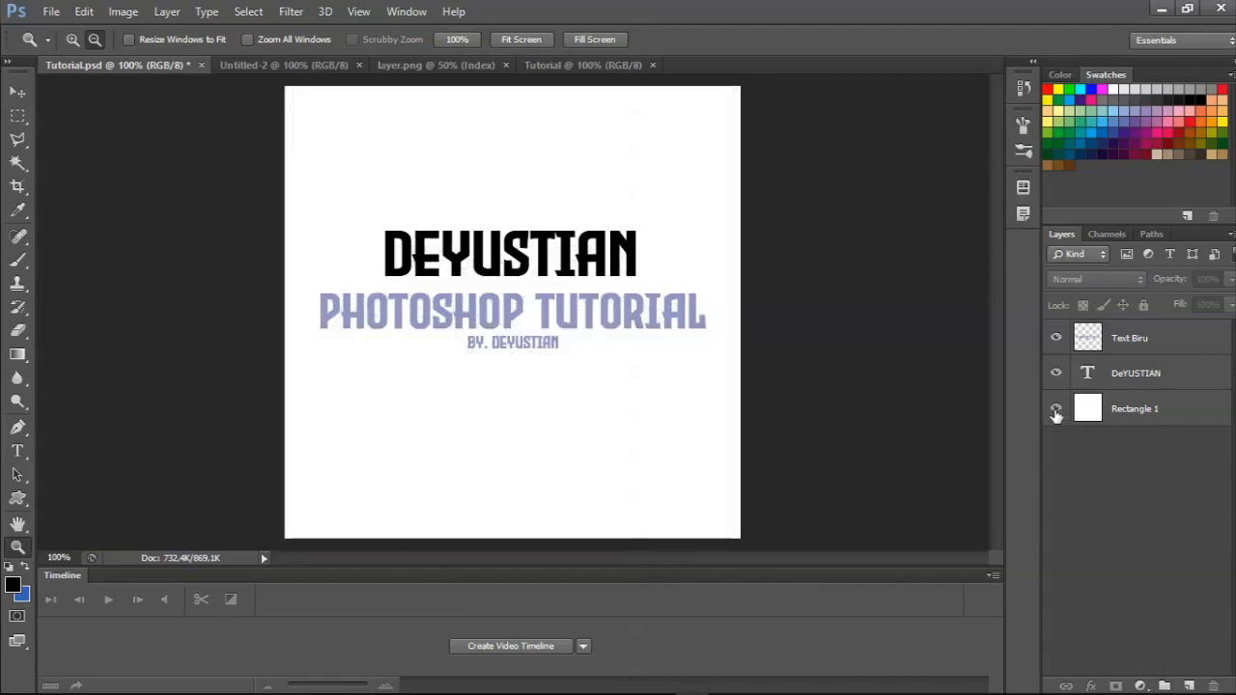
left_click(1056, 373)
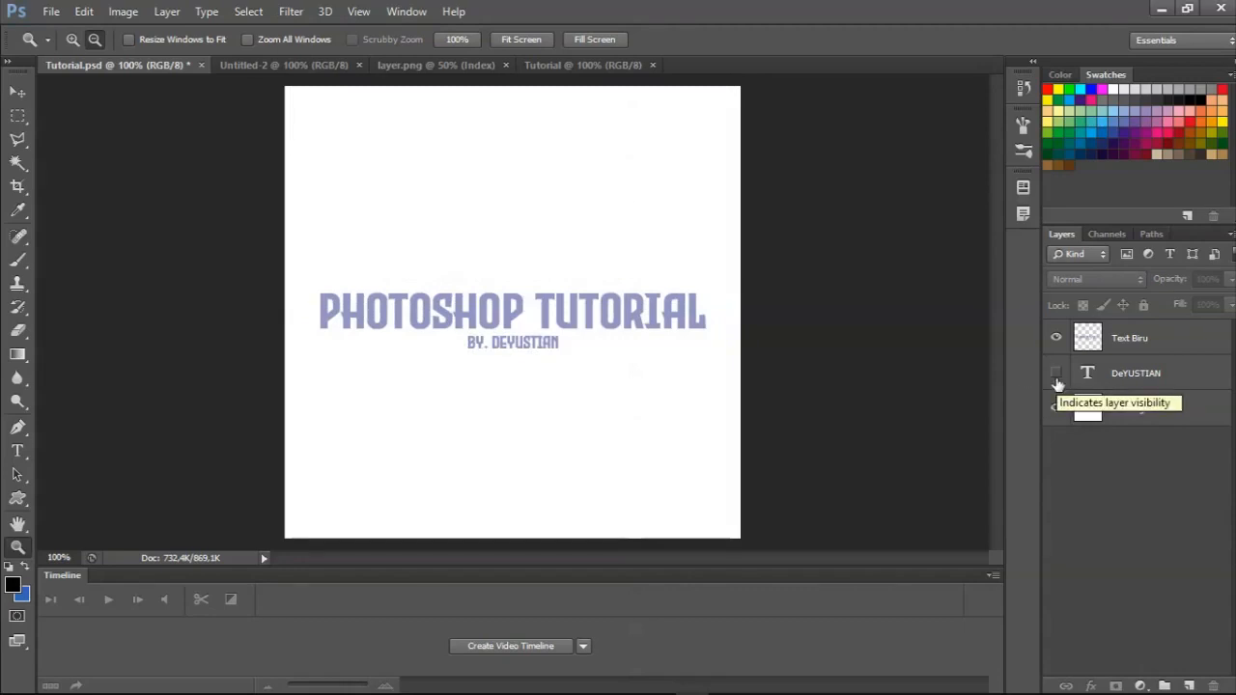
left_click(1056, 373)
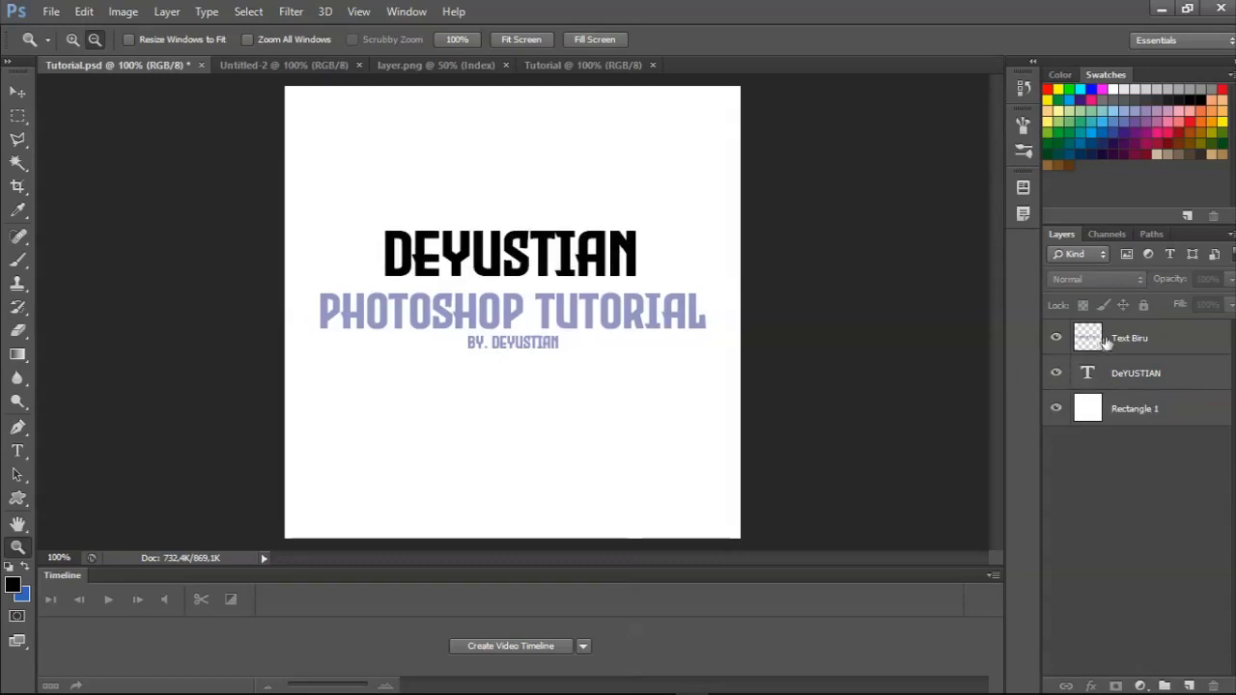
Move the Text Biru layer up with Free Transform so that the PHOTOSHOP TUTORIAL title overlaps the black name text.
left_click(1130, 340)
key("ctrl+t")
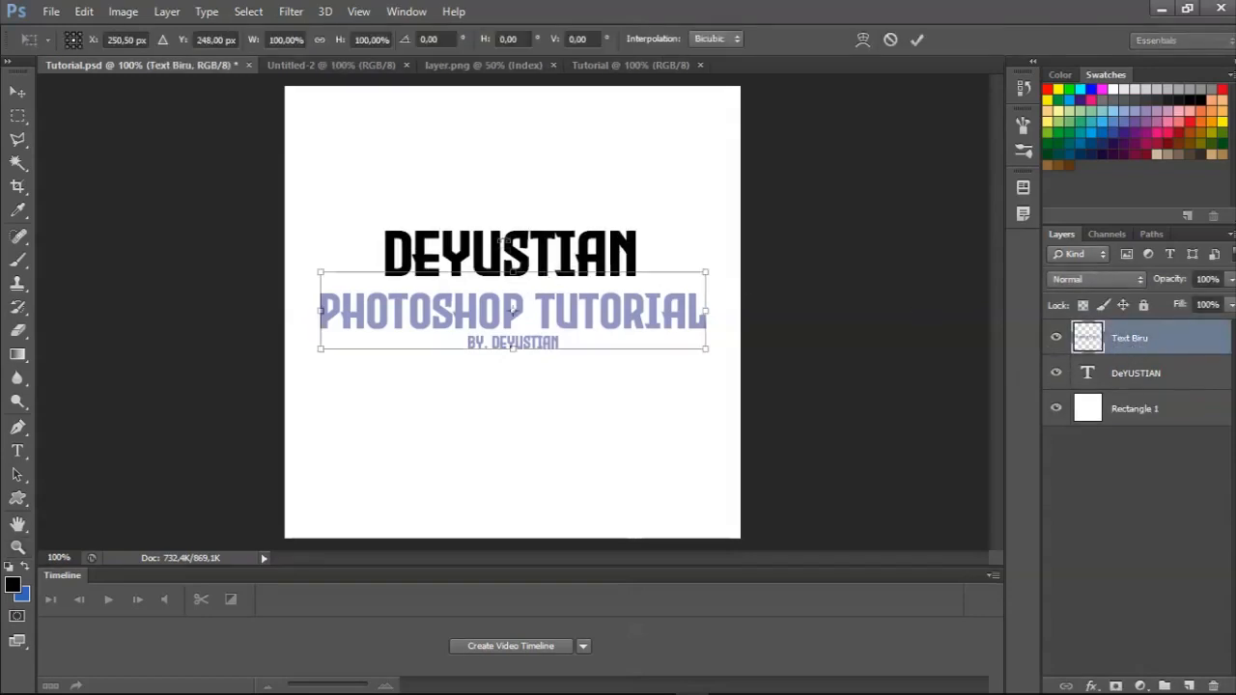
left_click_drag(565, 310, 566, 254)
key("Return")
key("z")
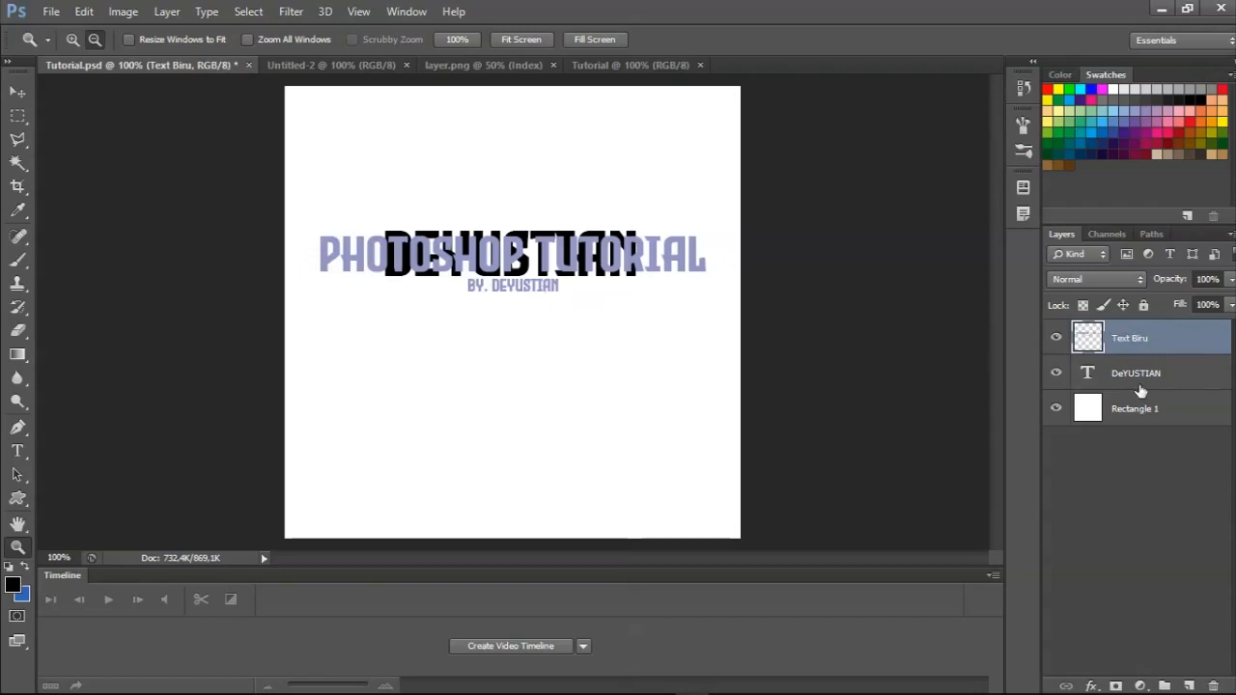
Reorder the black name text layer above and below Text Biru several times, and undo the reordering and the title's move.
left_click(1184, 379)
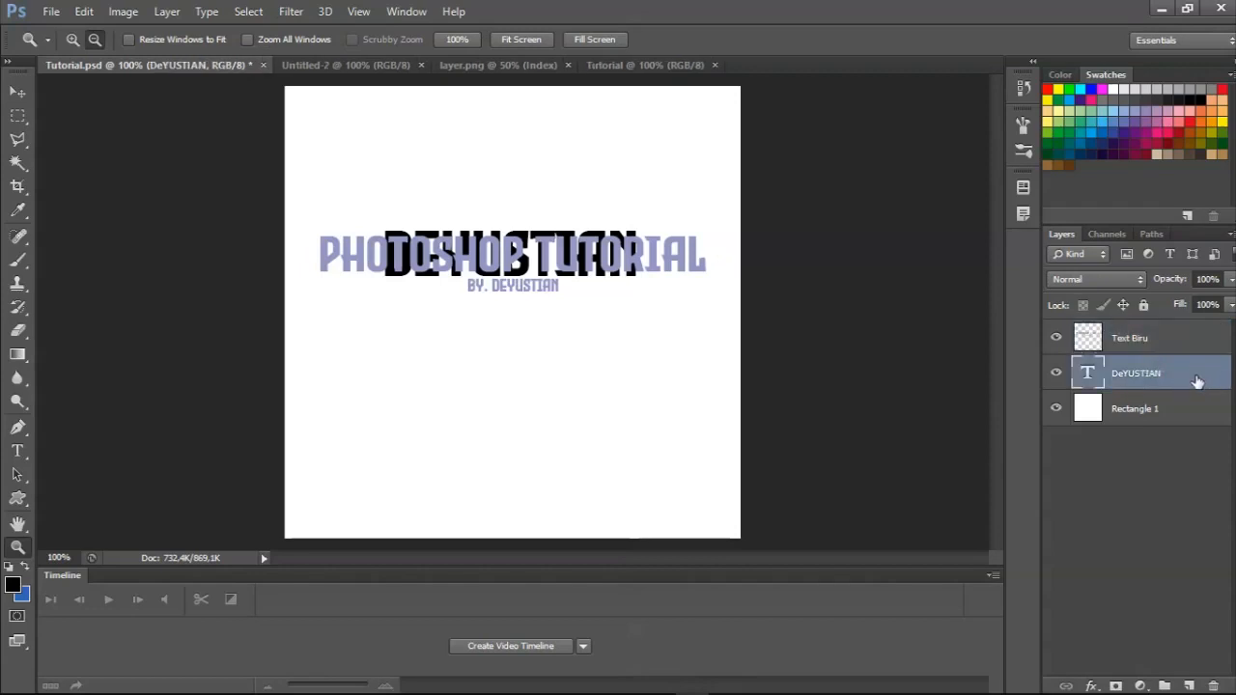
left_click_drag(1194, 376, 1180, 334)
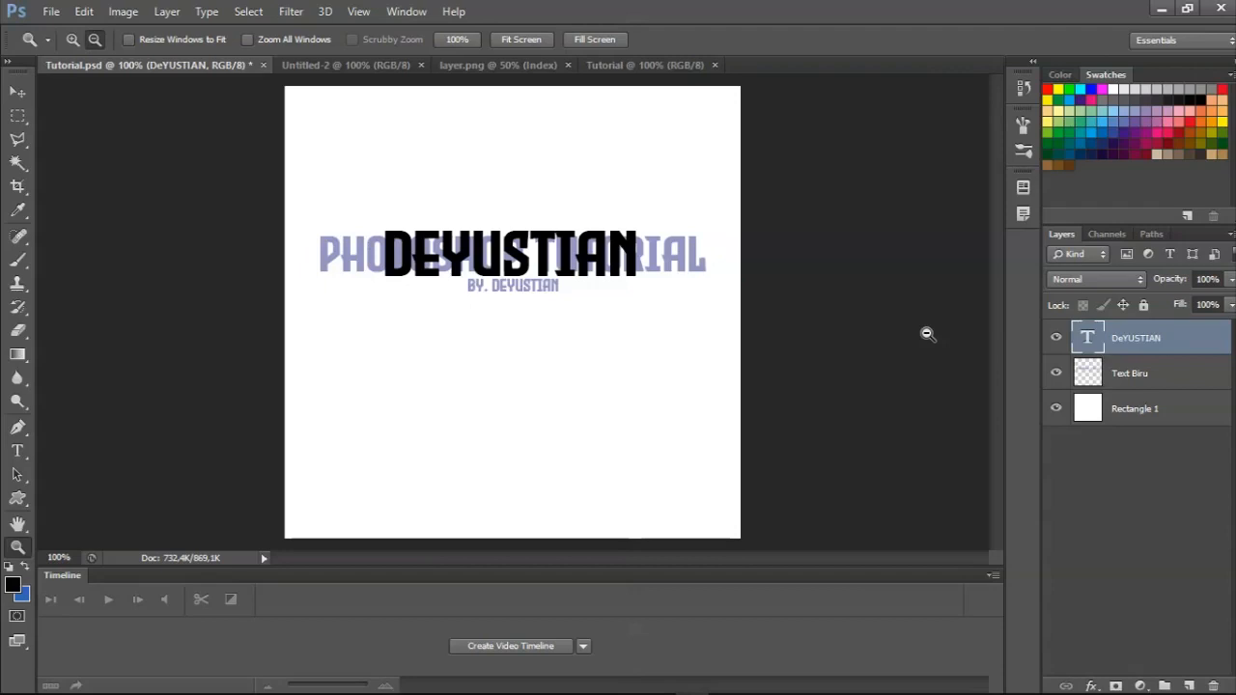
key("ctrl+bracketleft")
key("ctrl+bracketright")
key("ctrl+bracketleft")
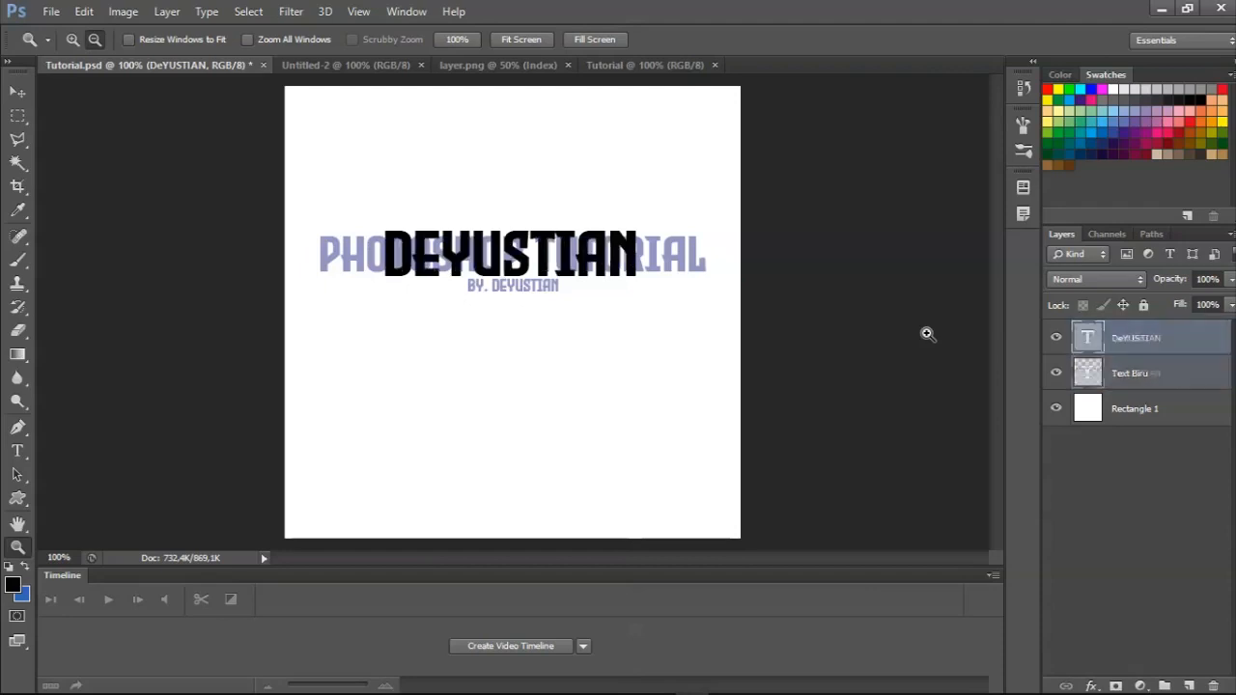
key("ctrl+bracketright")
key("ctrl+bracketright")
key("ctrl+bracketleft")
key("ctrl+alt+z")
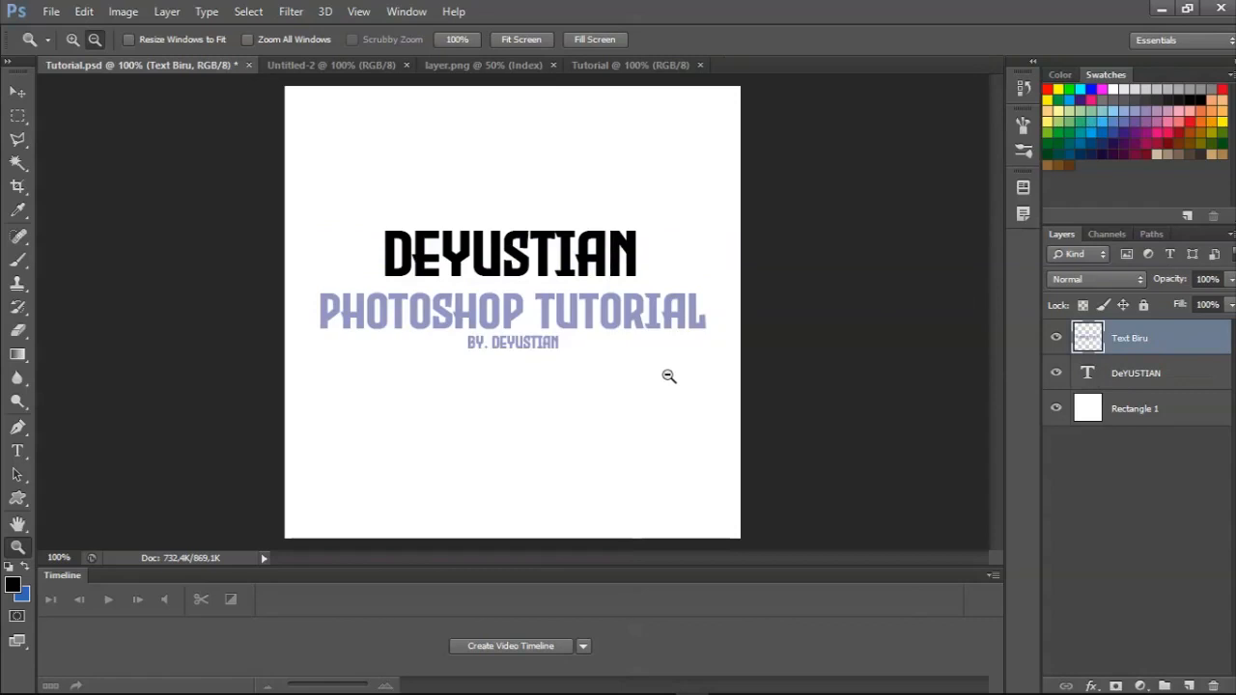
Switch to the Gradient tool with the Text Biru layer selected.
left_click(17, 354)
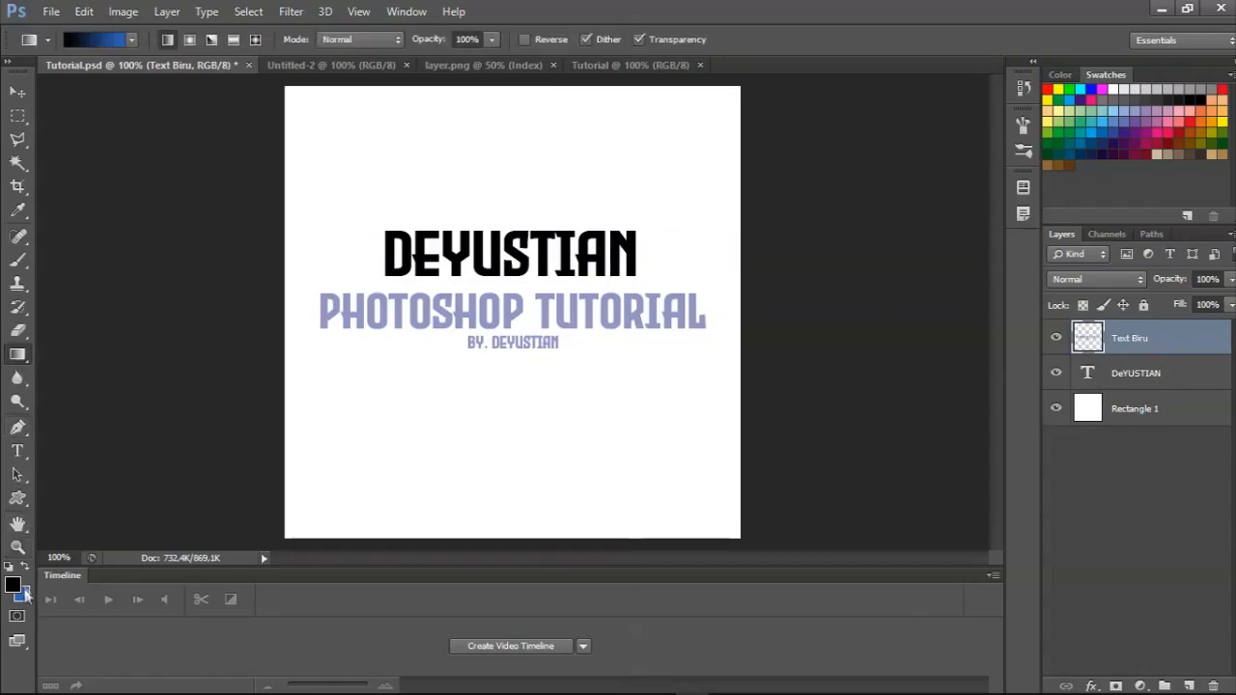
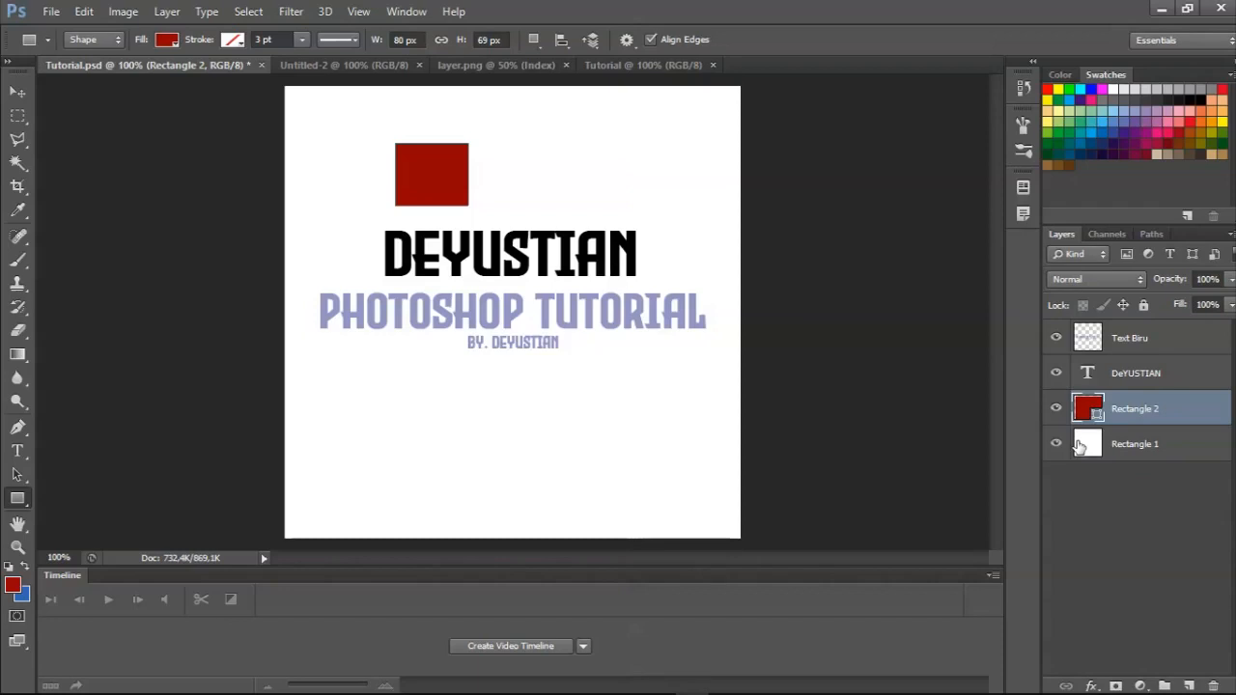
Rasterize the Rectangle 2 shape layer.
right_click(1188, 417)
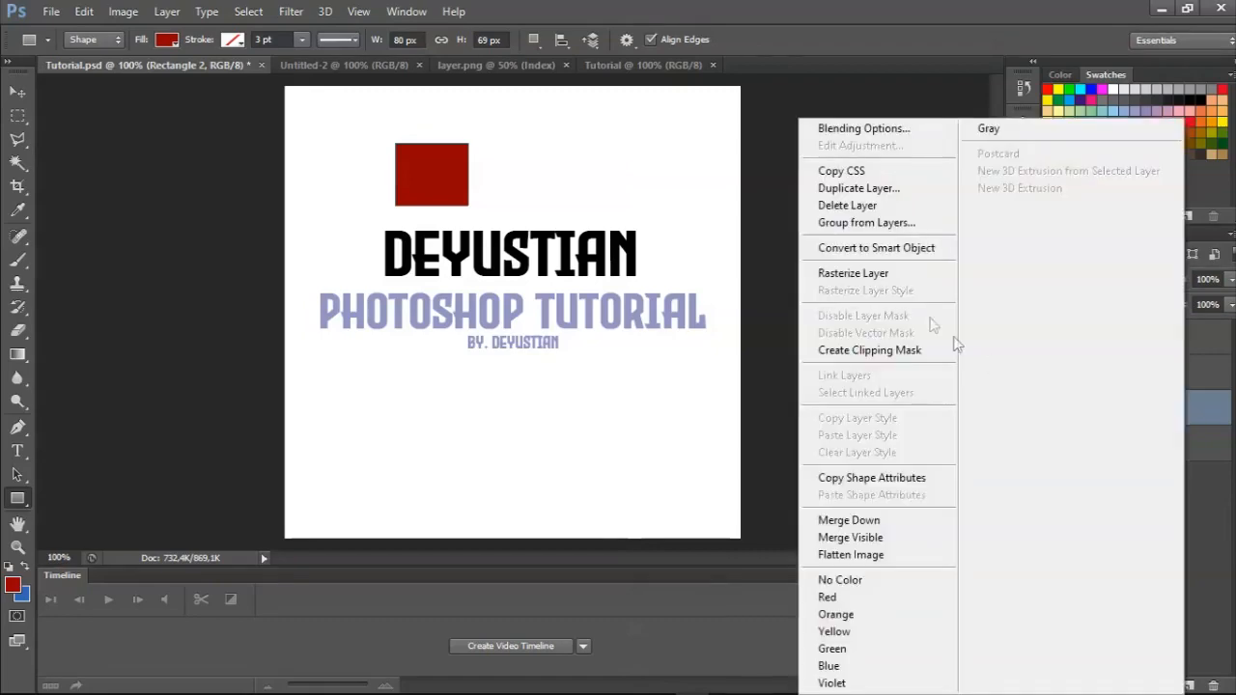
left_click(854, 273)
Browse the GFX folder and open the project file agatsuma.psd.
left_click(51, 12)
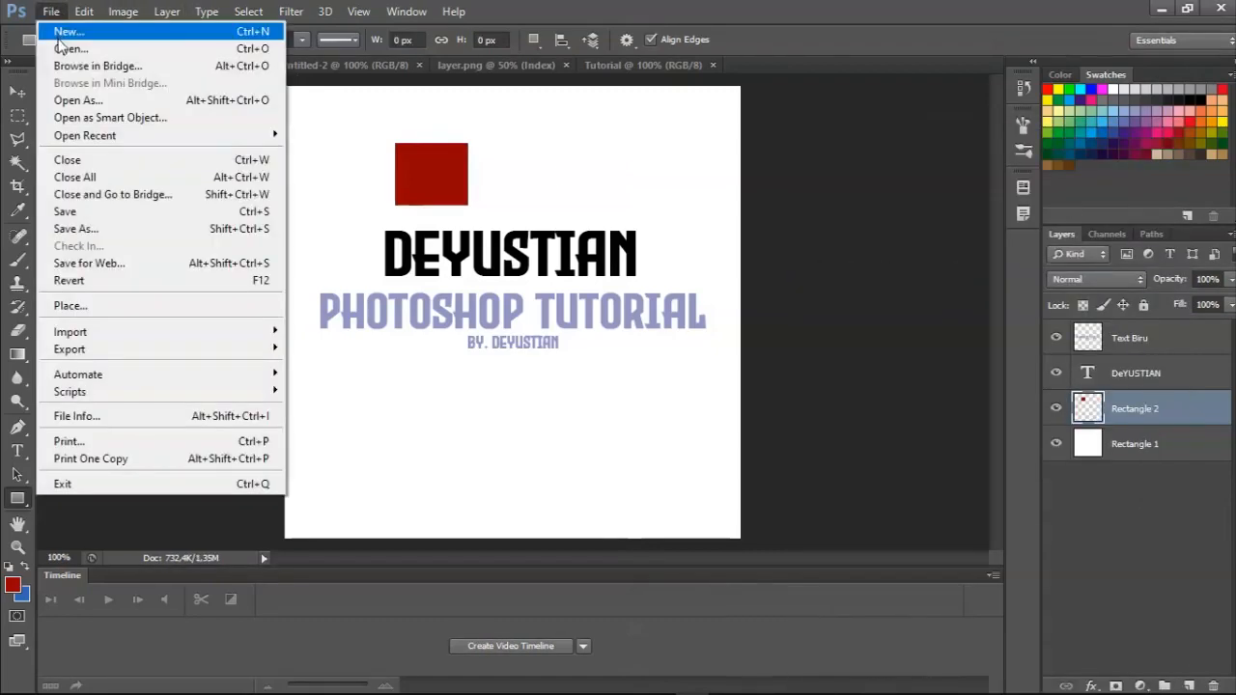
left_click(67, 48)
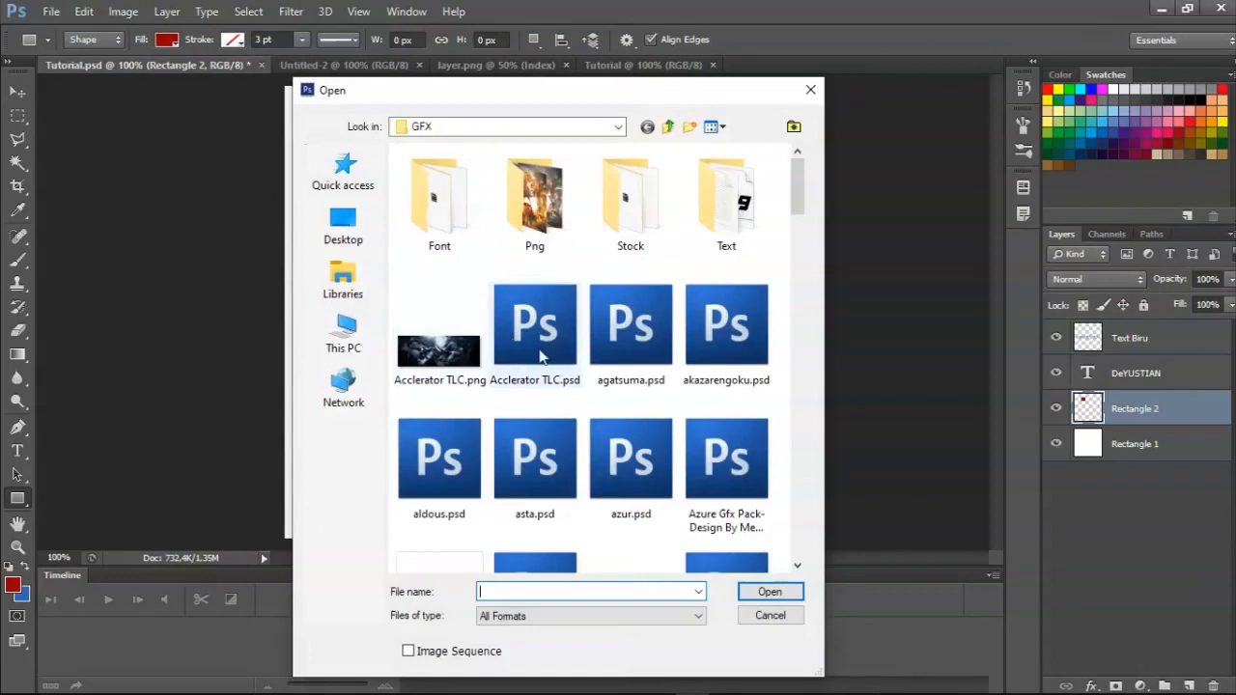
left_click(540, 358)
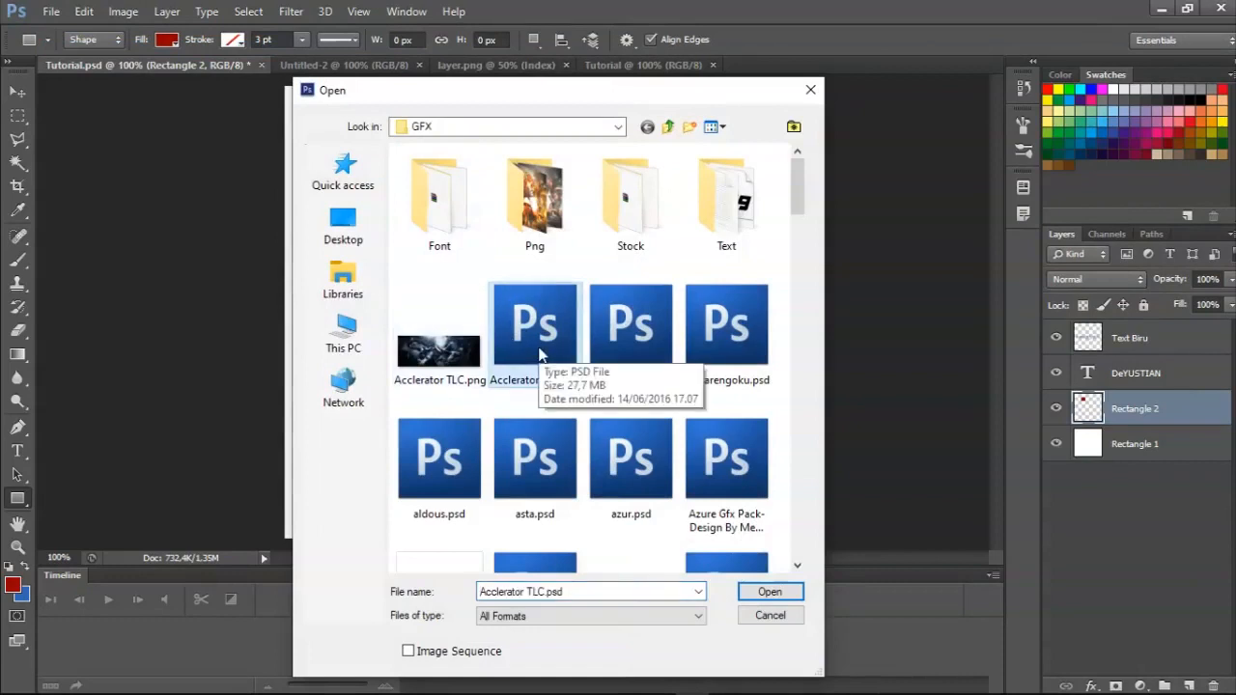
key("End")
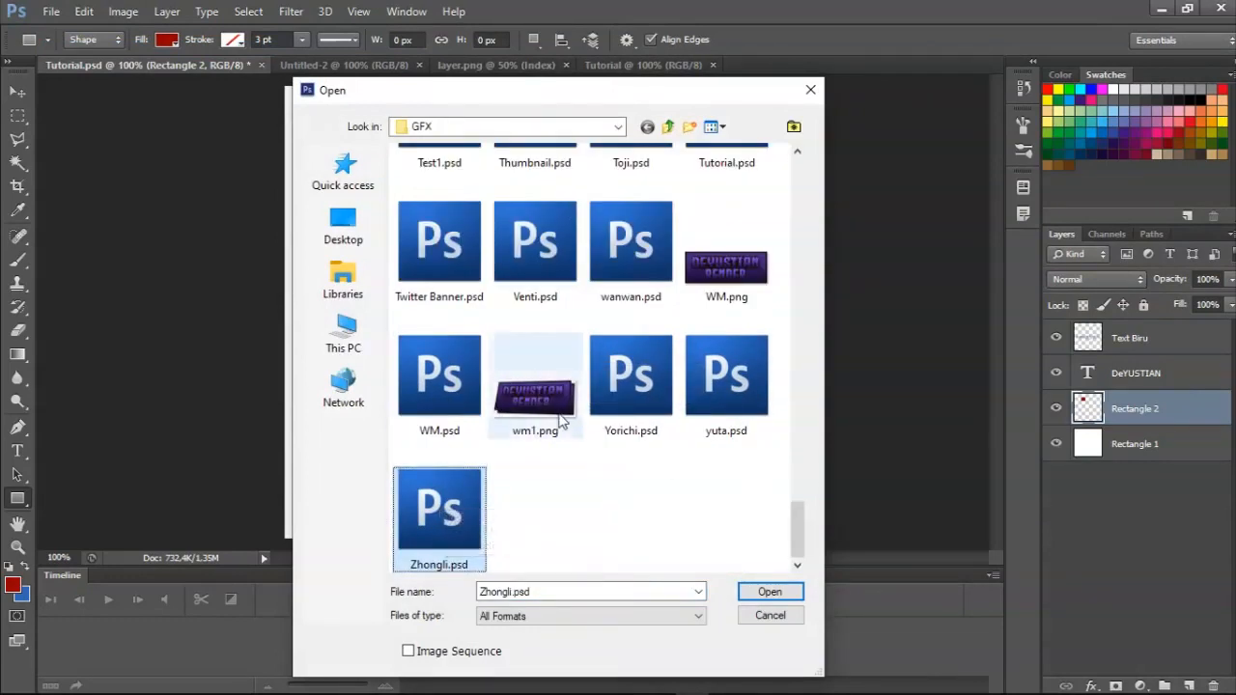
key("Home")
key("Right")
key("Right")
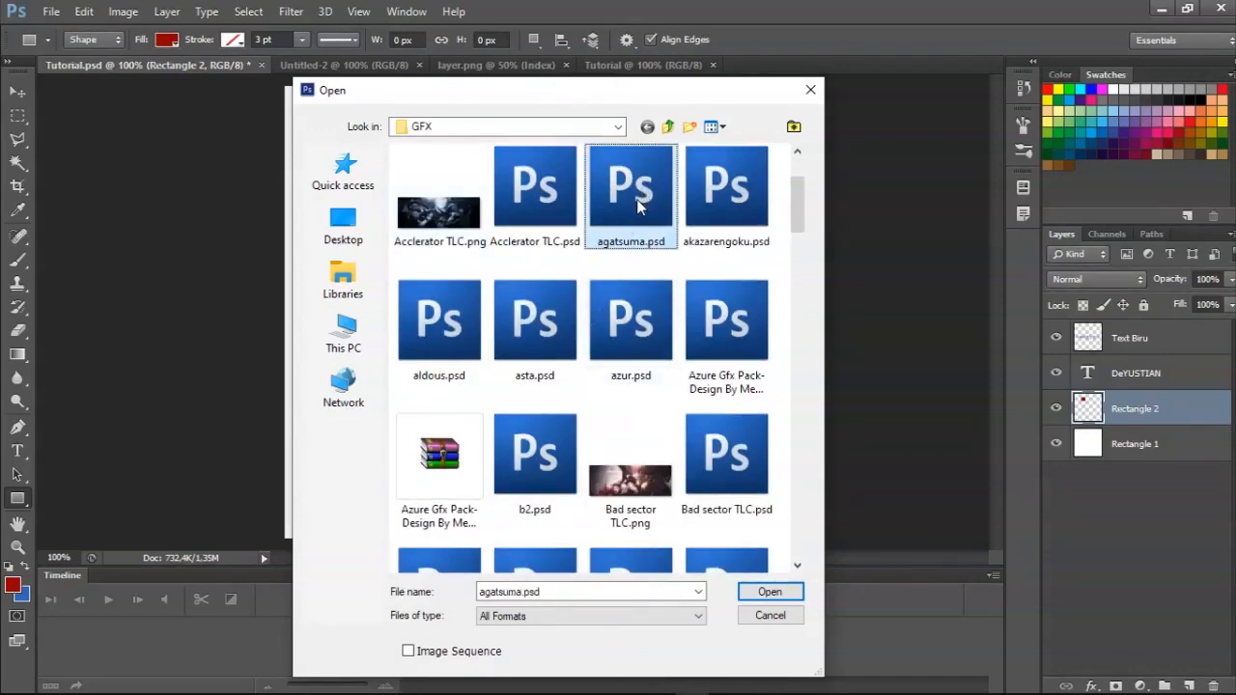
left_click(764, 591)
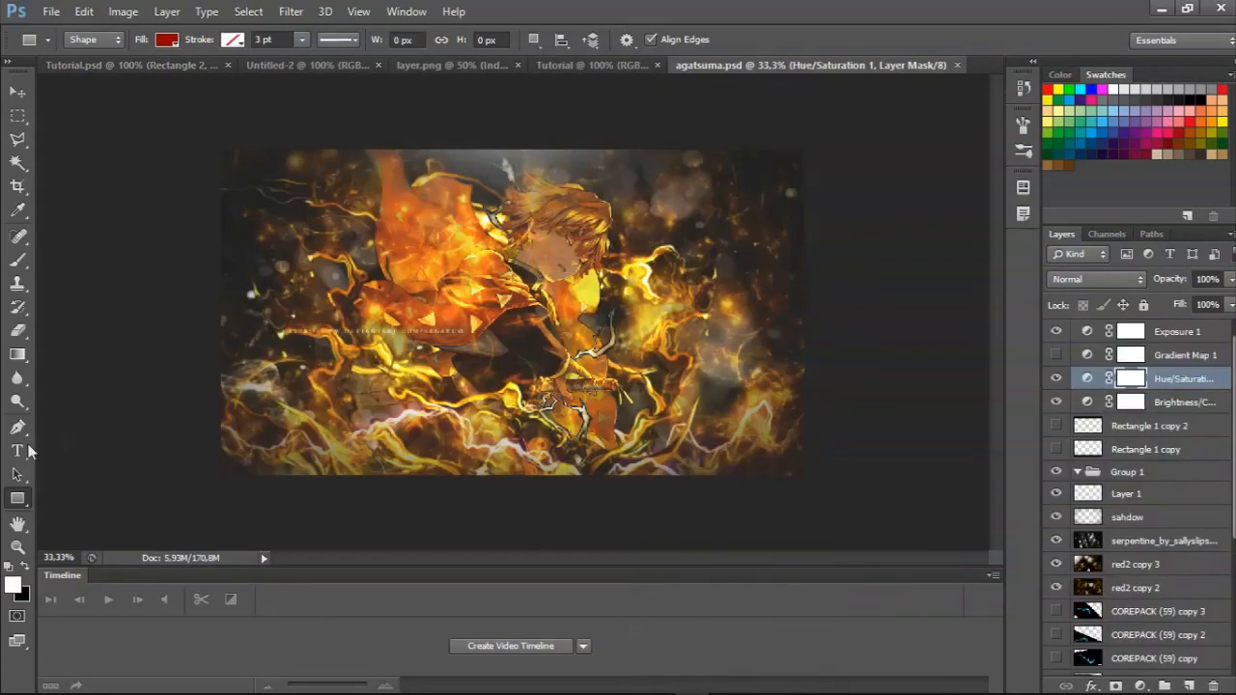
Zoom in on the agatsuma.psd artwork to 50% and examine how its layers are named and organized.
left_click(16, 548)
left_click(73, 40)
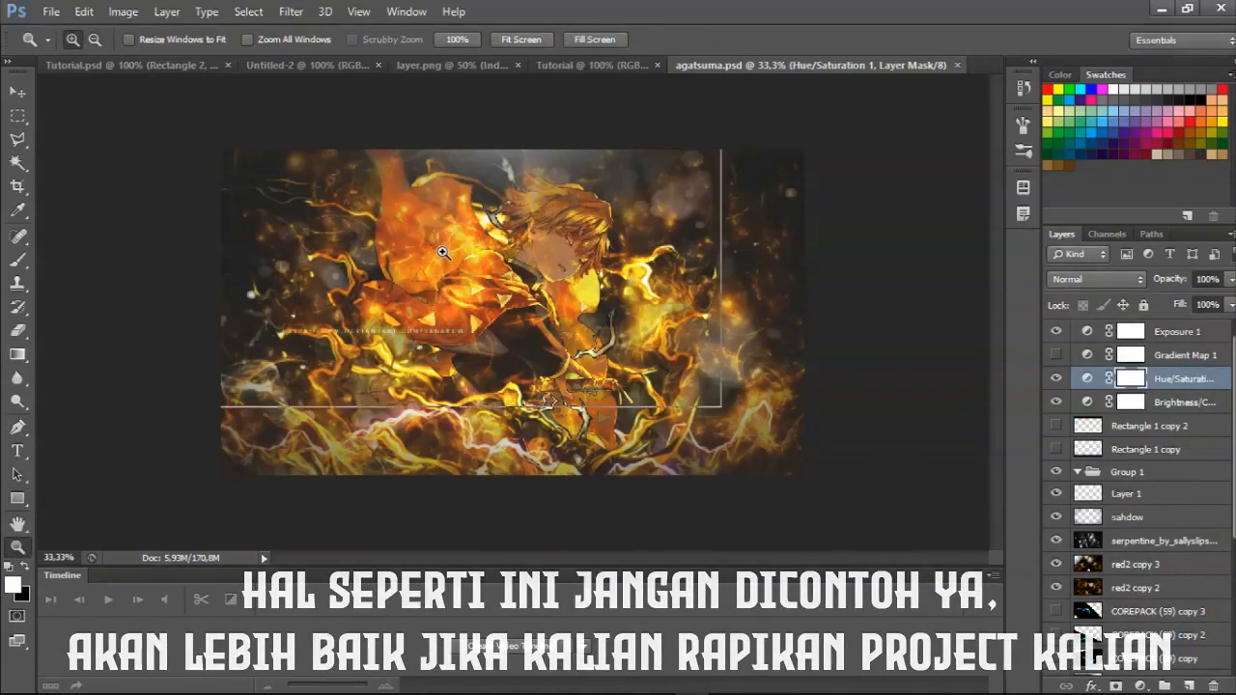
left_click(442, 252)
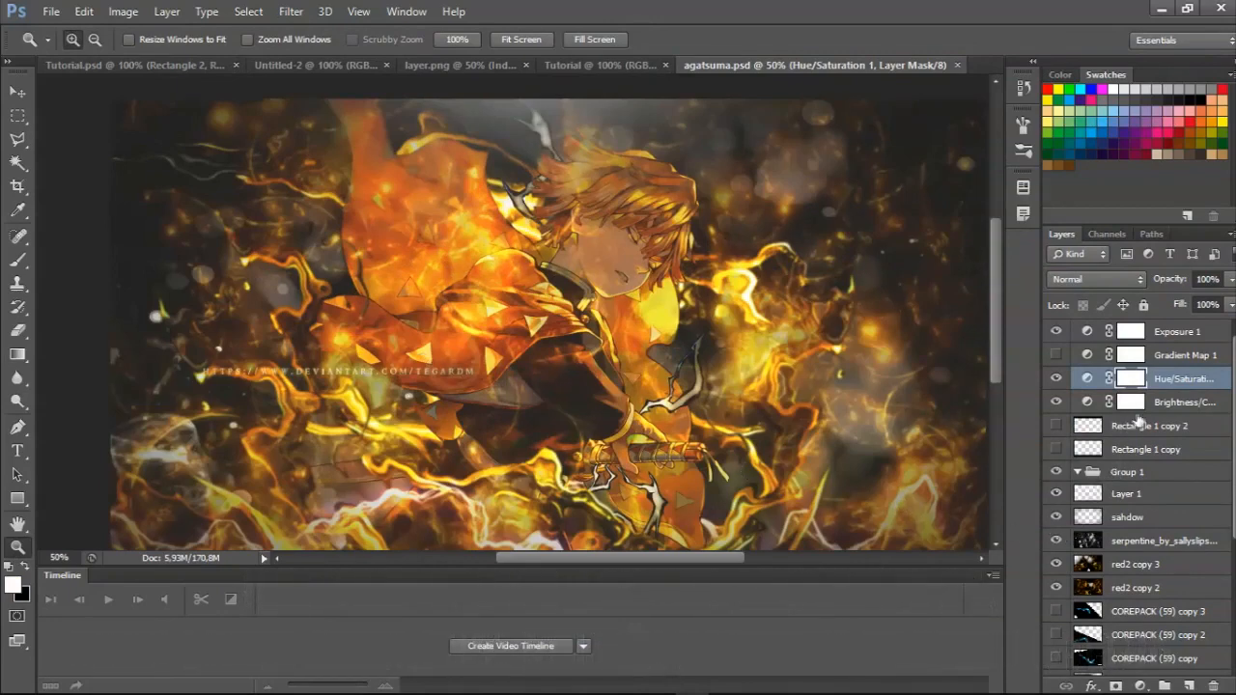
scroll(1140, 415, "down", 3)
scroll(1168, 396, "up", 3)
scroll(1137, 427, "down", 1)
scroll(1096, 492, "up", 1)
scroll(1152, 442, "down", 1)
scroll(1152, 466, "up", 1)
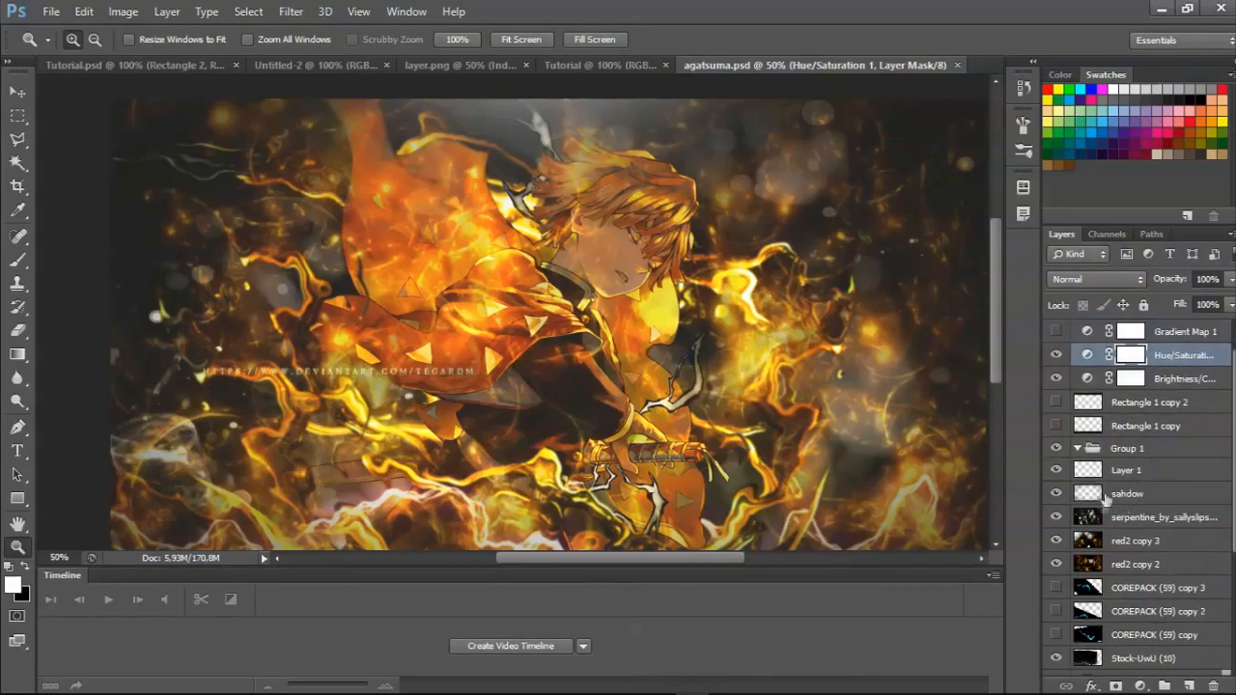
scroll(638, 428, "down", 2)
Inspect the artwork with the panels hidden and shown, and examine the layer stack down to the Background layer.
left_click_drag(648, 384, 663, 469)
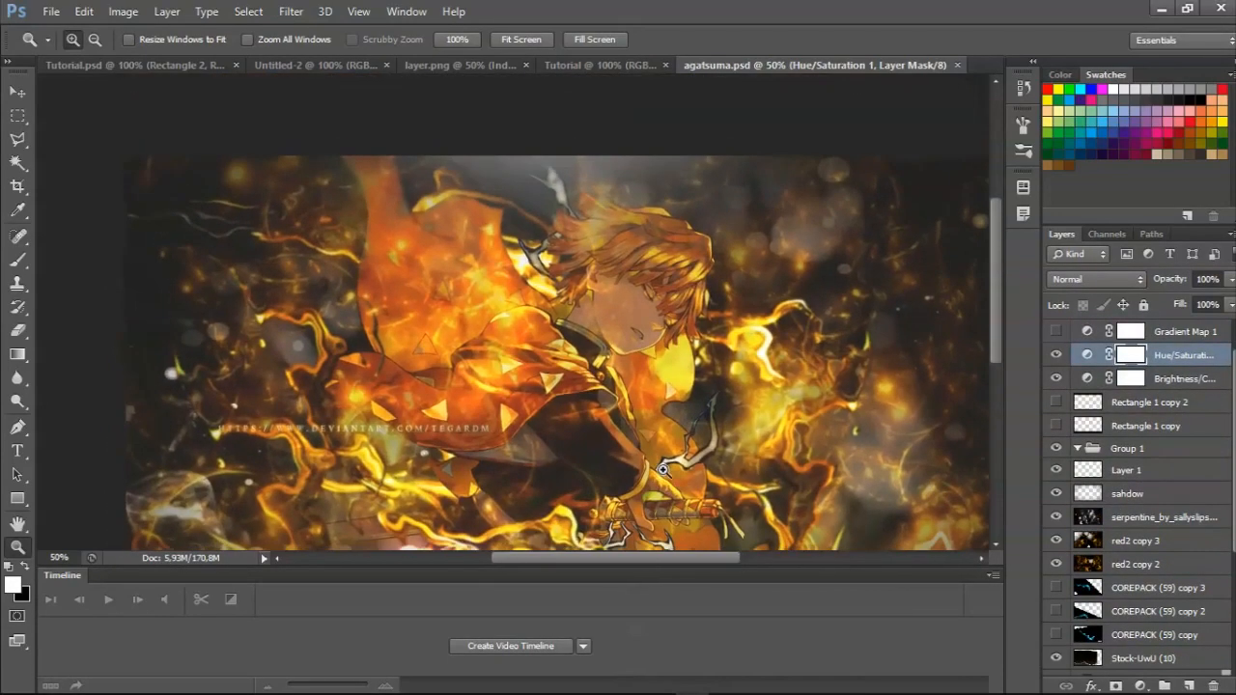
key("Tab")
key("Tab")
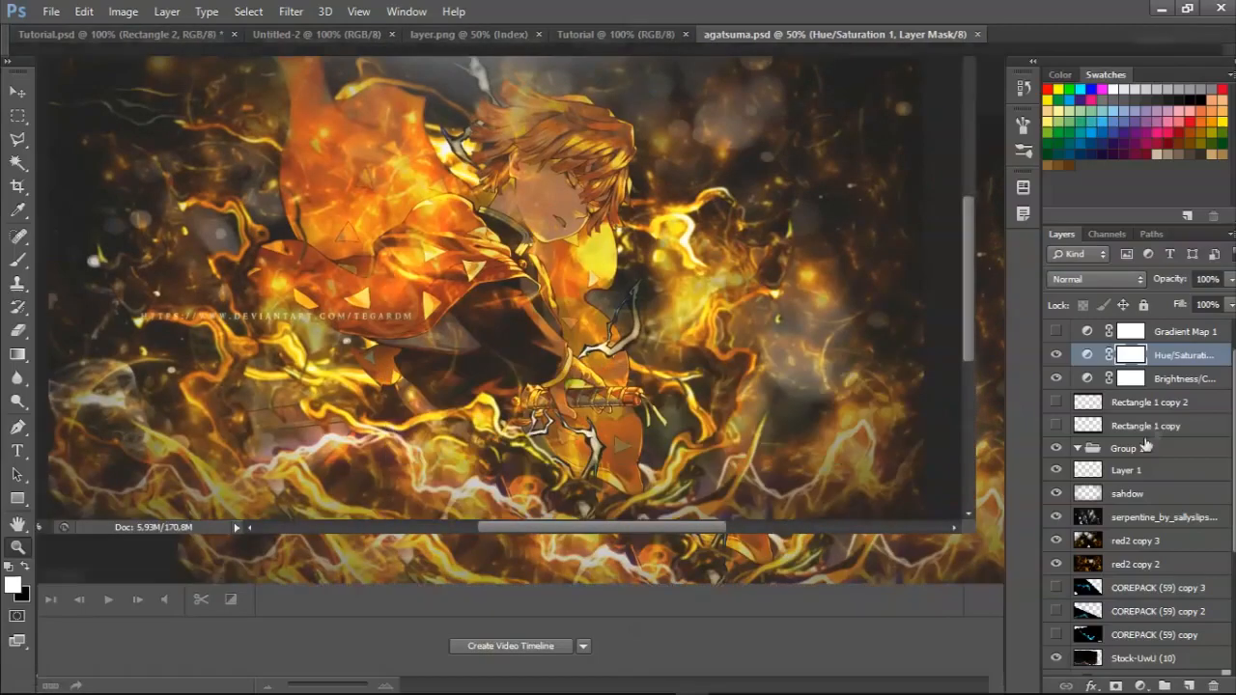
scroll(1202, 459, "down", 3)
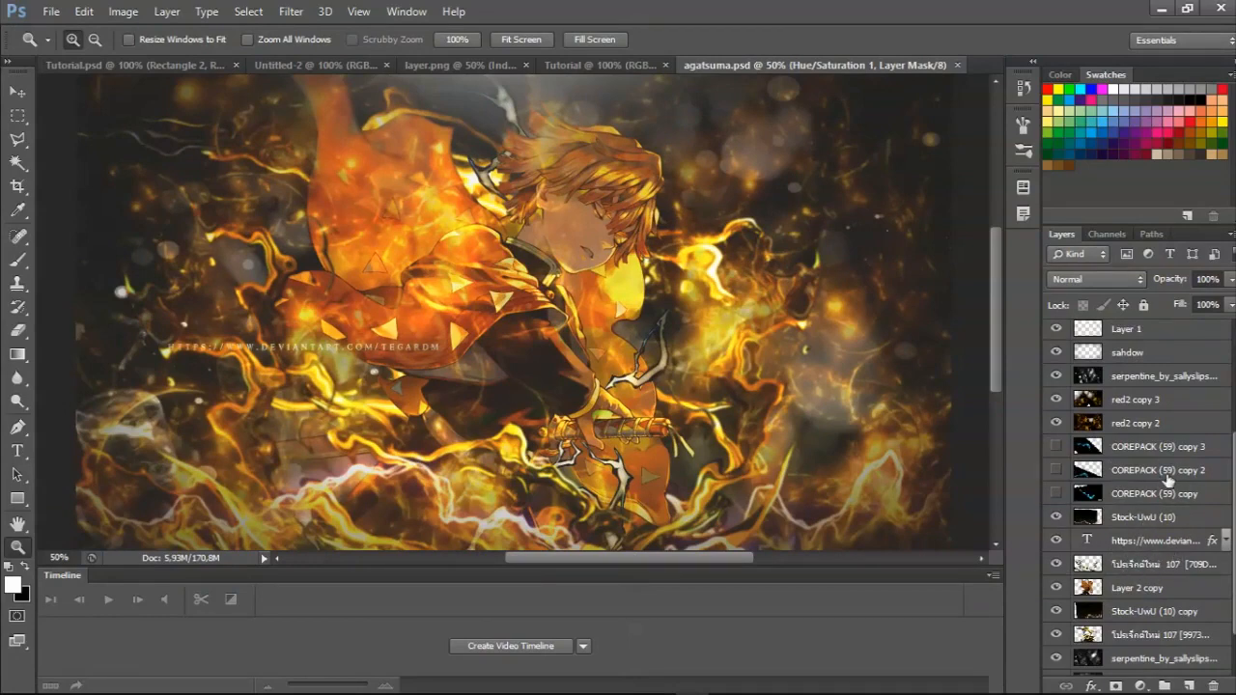
scroll(1171, 480, "up", 2)
scroll(1188, 454, "down", 3)
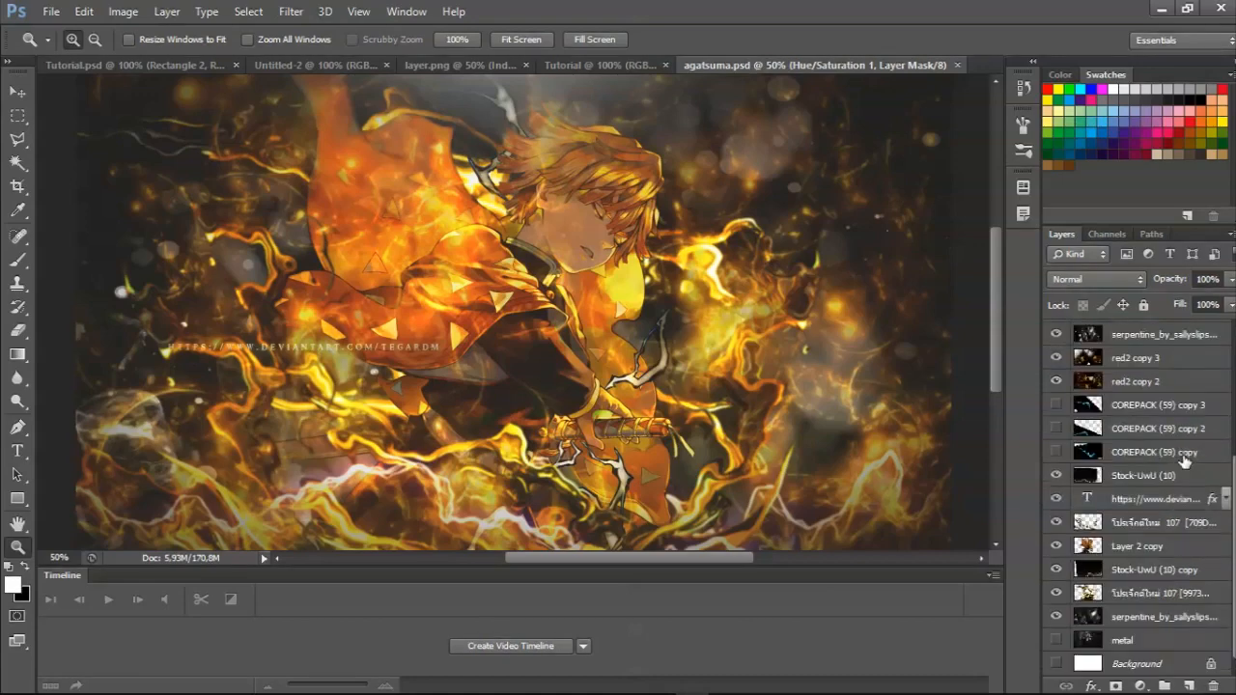
key("Tab")
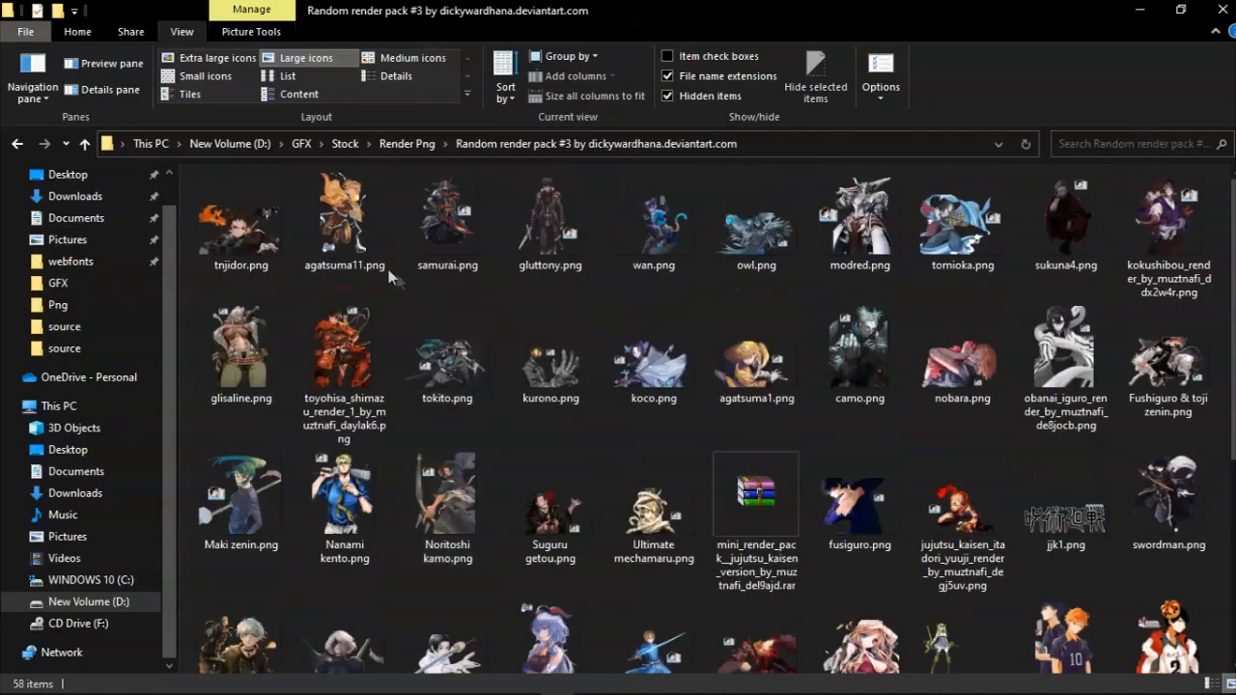
View the source render agatsuma11.png in the image viewer at a reduced zoom, close it and return to Photoshop.
left_click(365, 253)
double_click(365, 253)
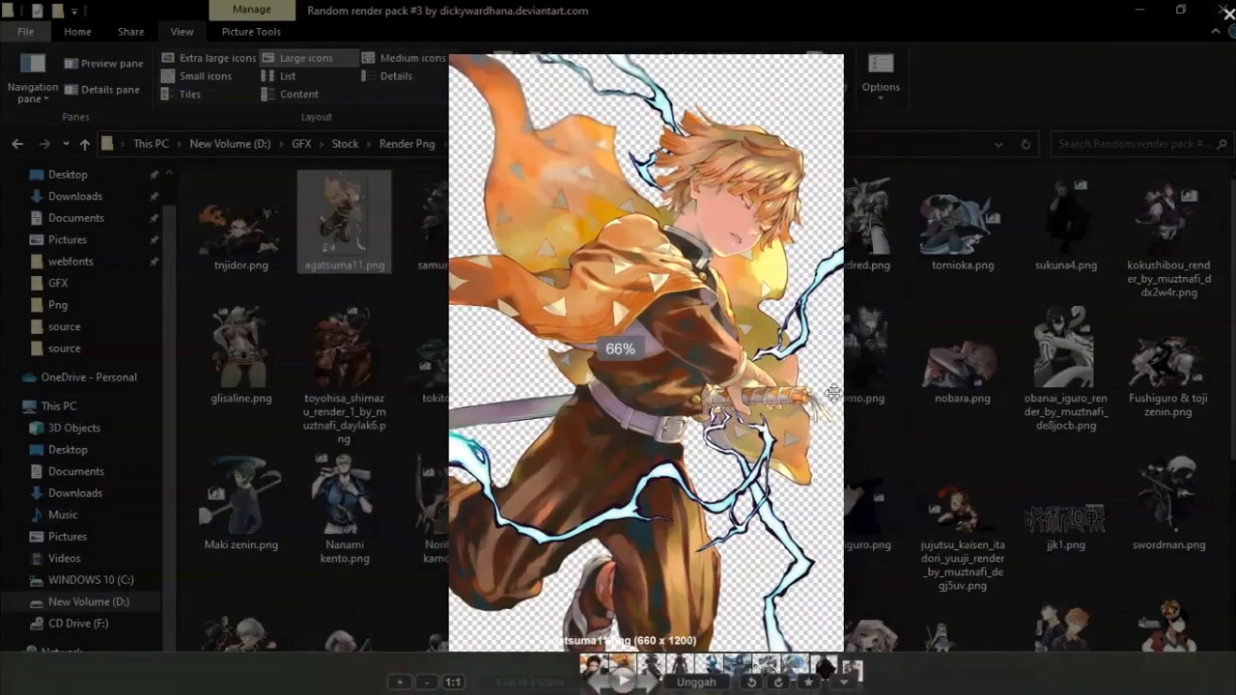
scroll(677, 411, "down", 2)
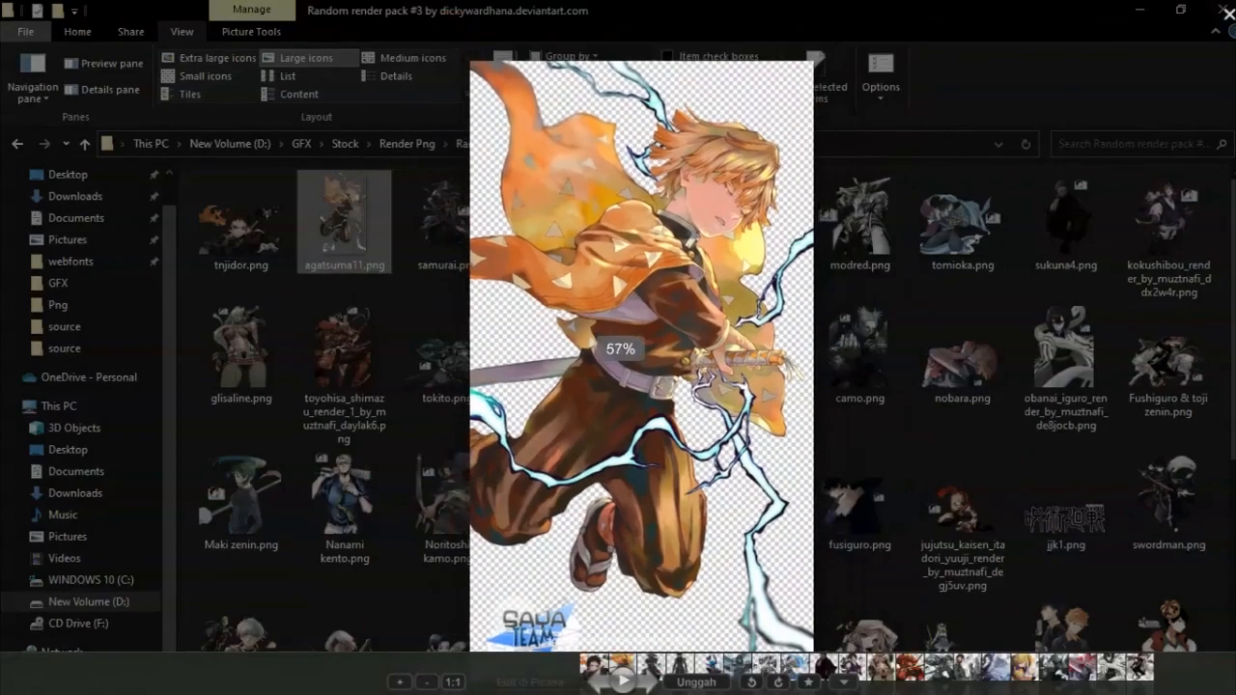
key("Escape")
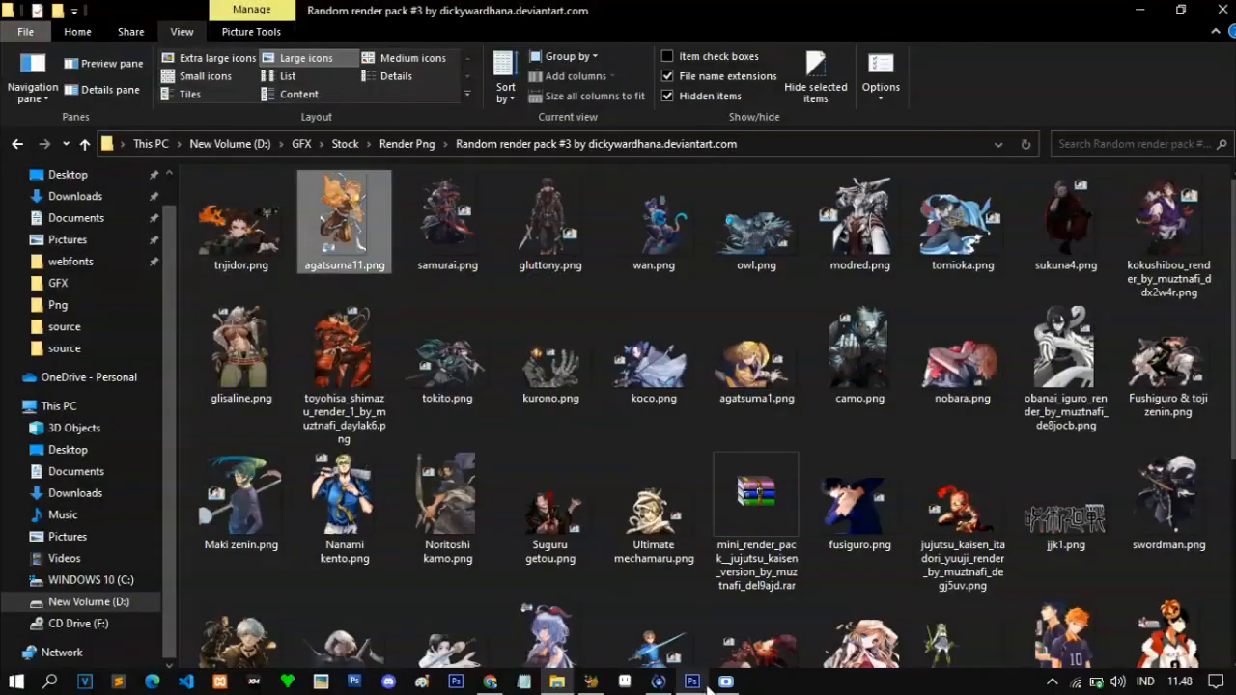
left_click(693, 681)
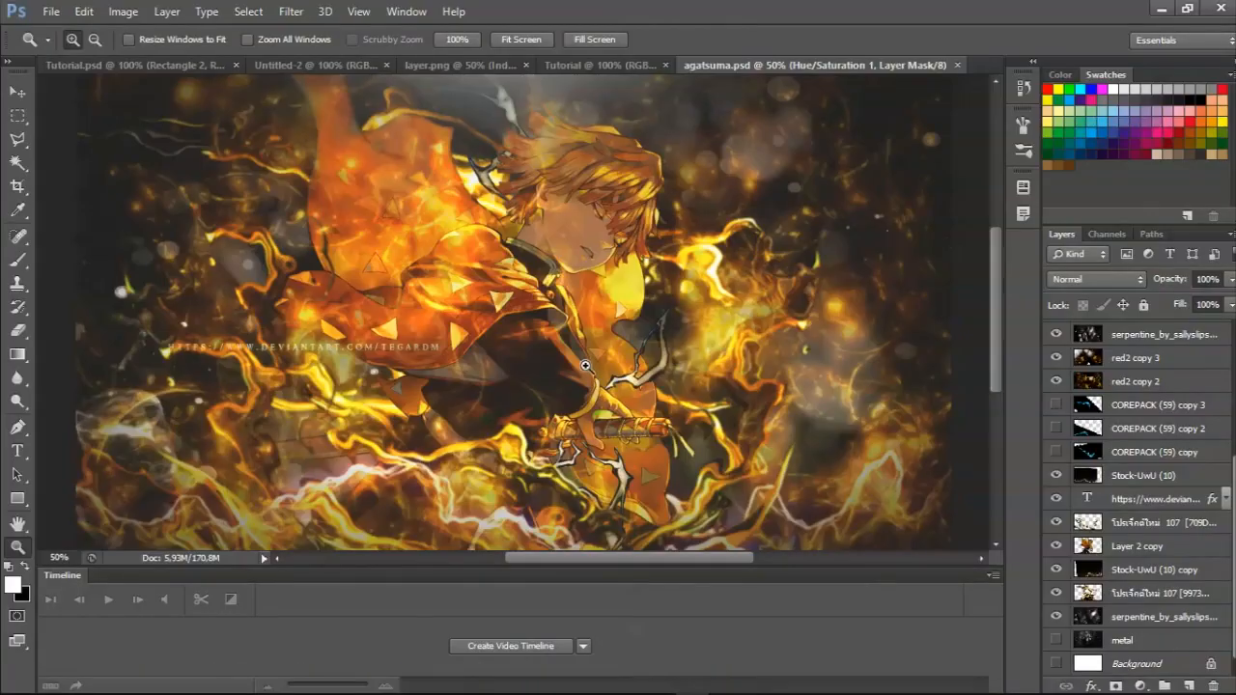
View the agatsuma.psd artwork with and without the panels, and look over the upper layers including the adjustment layers.
key("Tab")
key("Tab")
key("Tab")
key("Tab")
scroll(1092, 439, "up", 5)
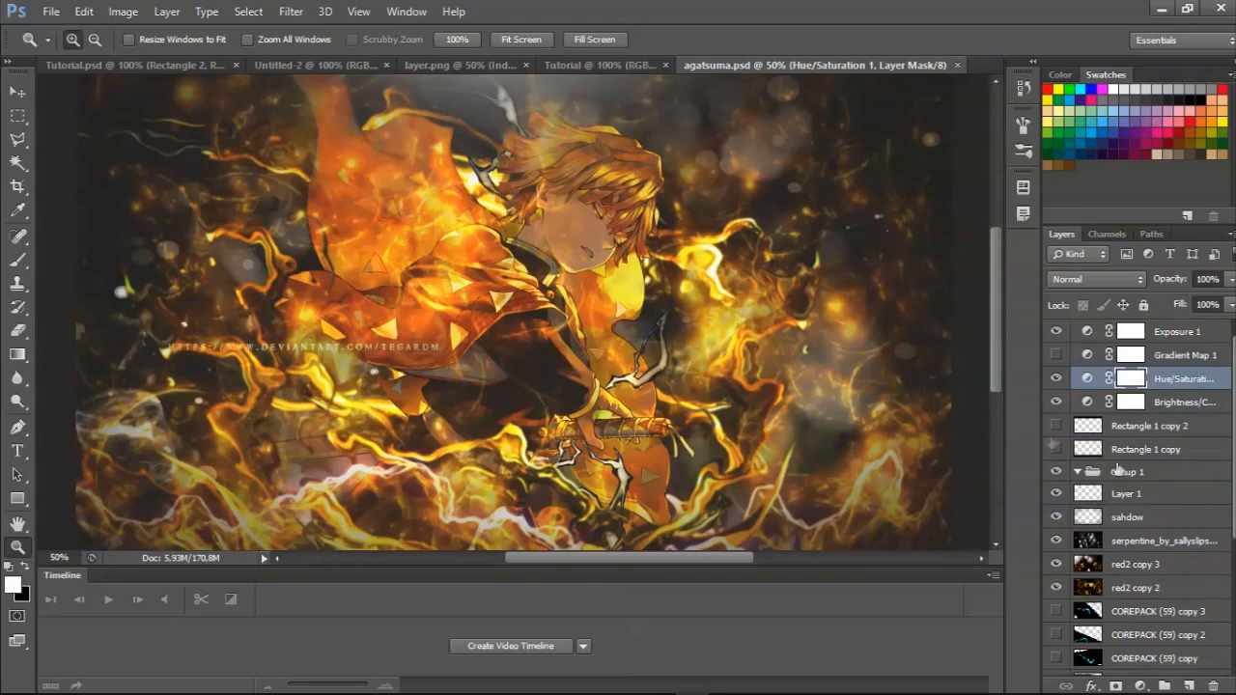
Return to the Tutorial.psd document and rename the Rectangle 2 layer to "Kotak Merah".
left_click(84, 60)
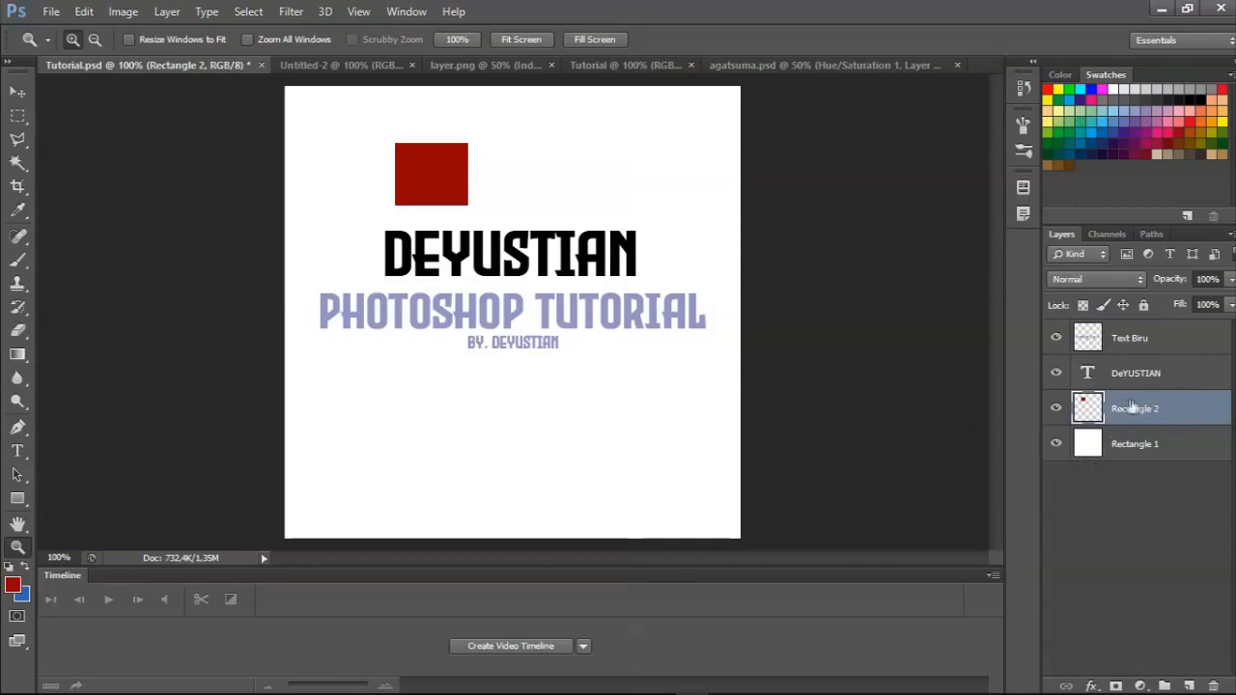
right_click(1169, 408)
left_click(1190, 411)
double_click(1137, 411)
type("Kotak Merah")
key("Return")
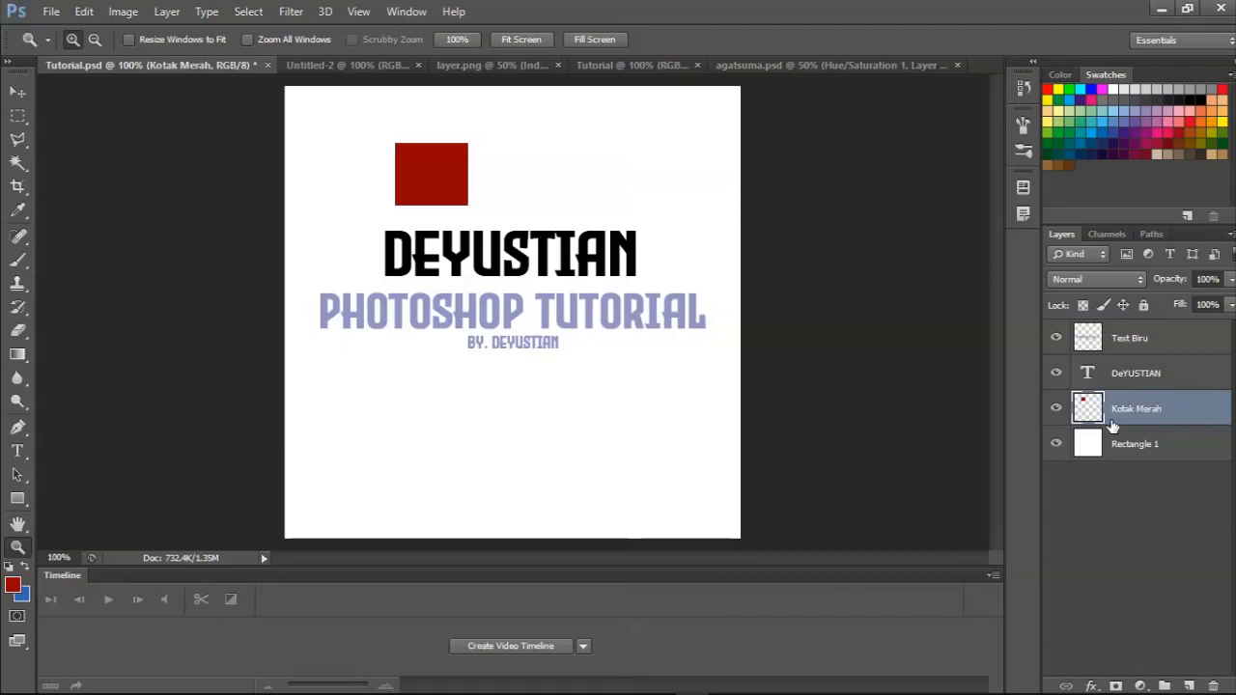
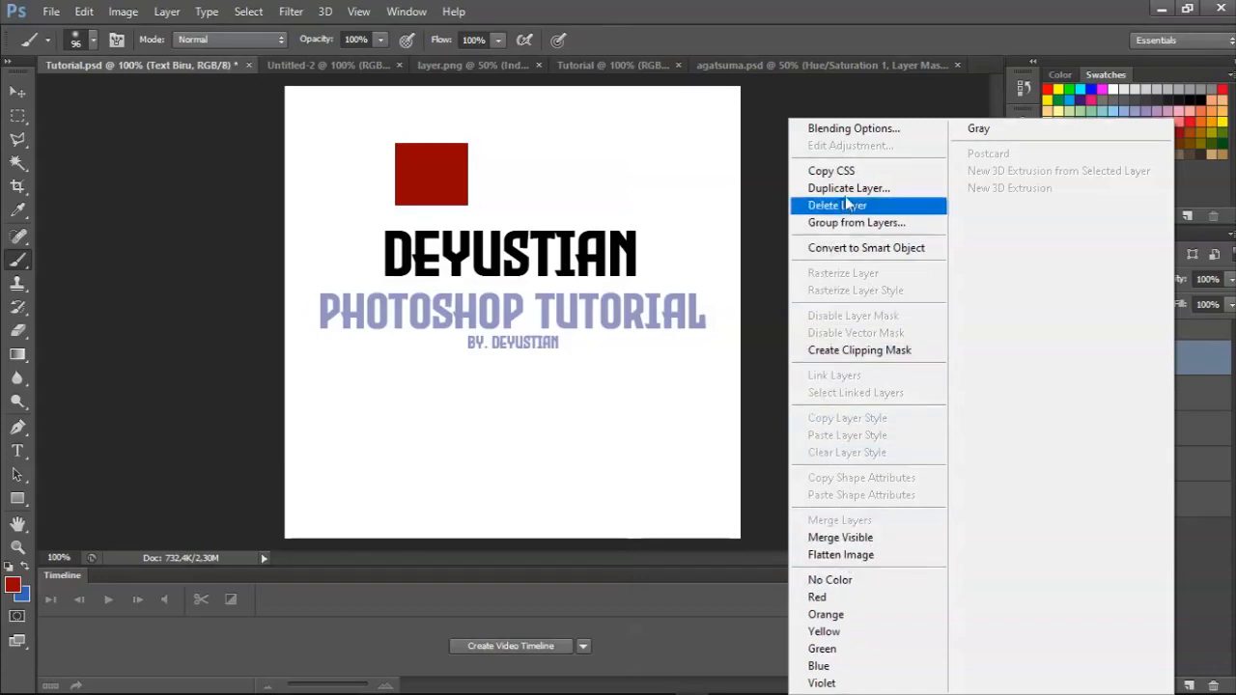
Open the blending options of the Text Biru layer and enable a Color Overlay with the Normal blend mode.
left_click(901, 138)
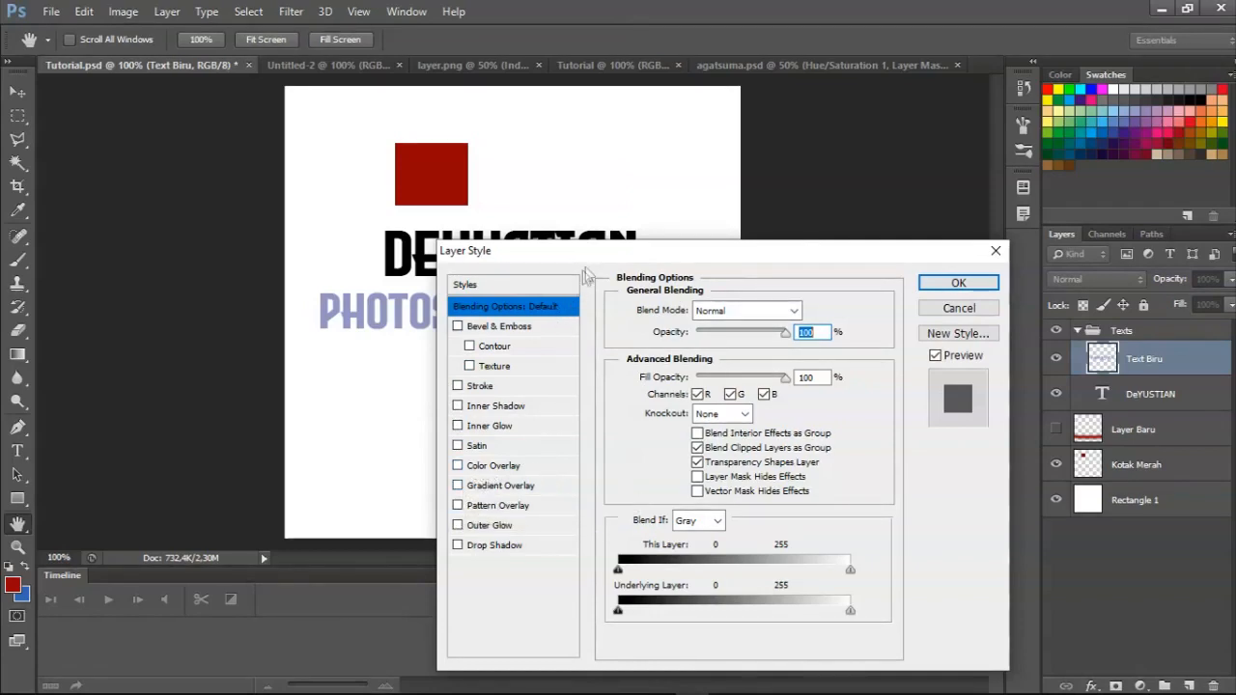
left_click_drag(605, 253, 735, 425)
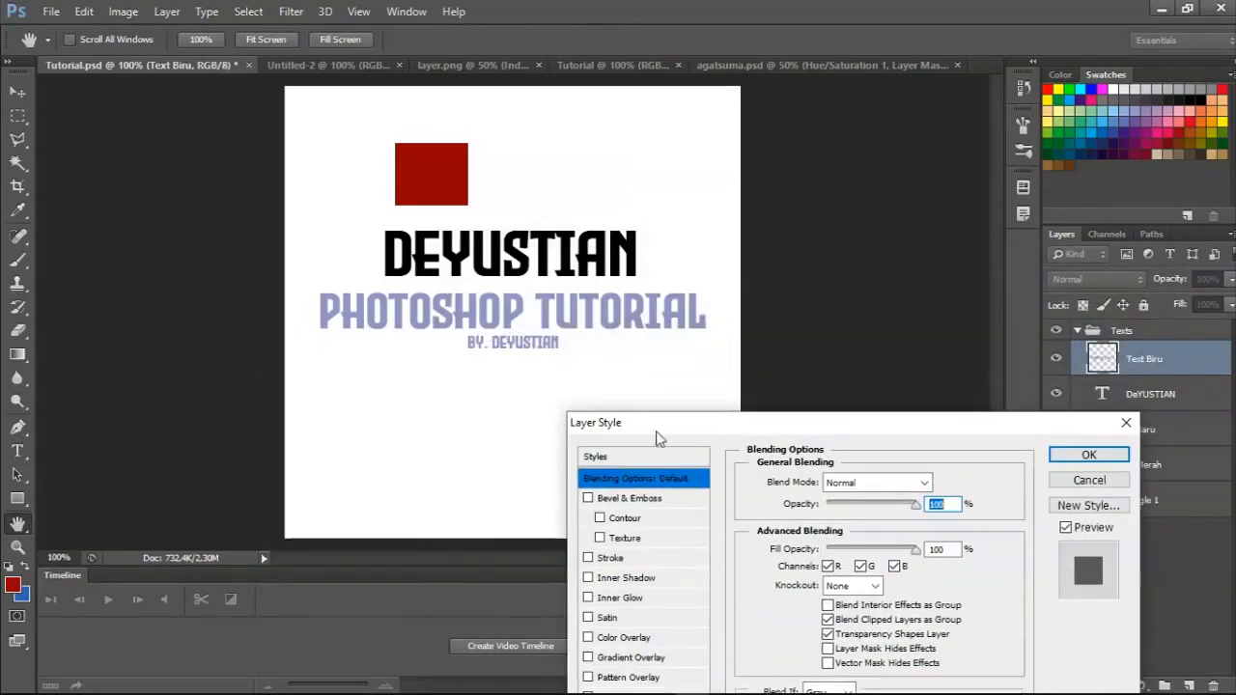
left_click_drag(664, 436, 667, 352)
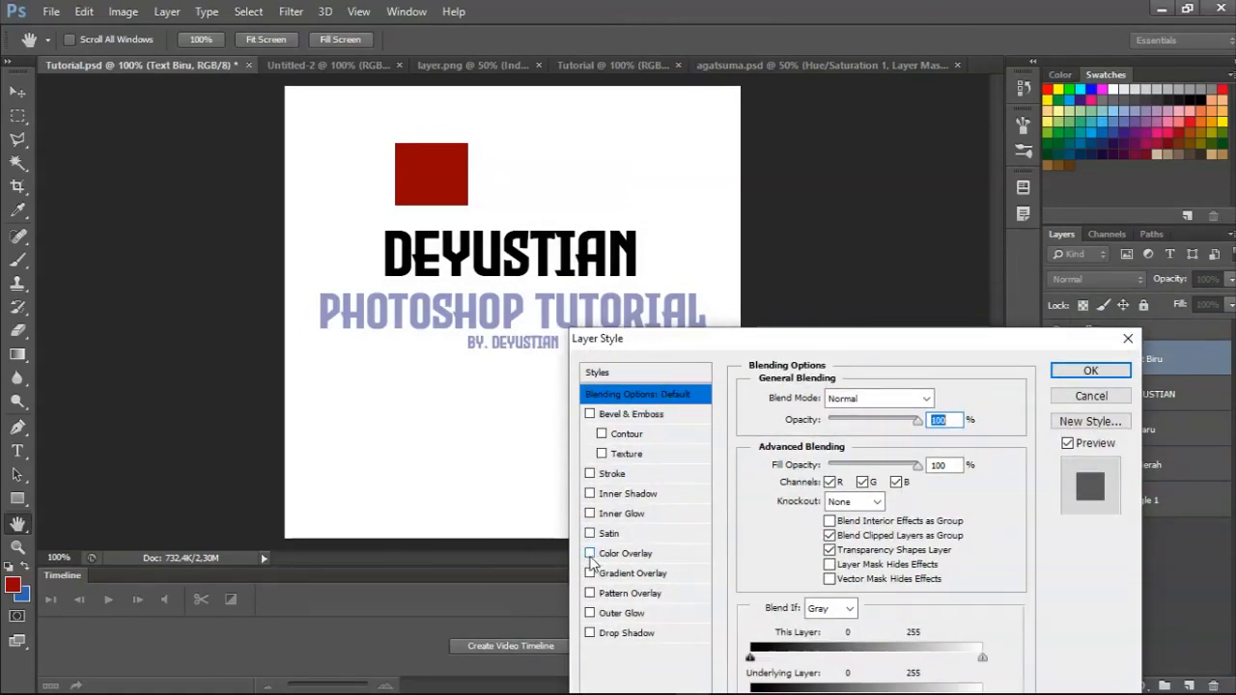
left_click(591, 554)
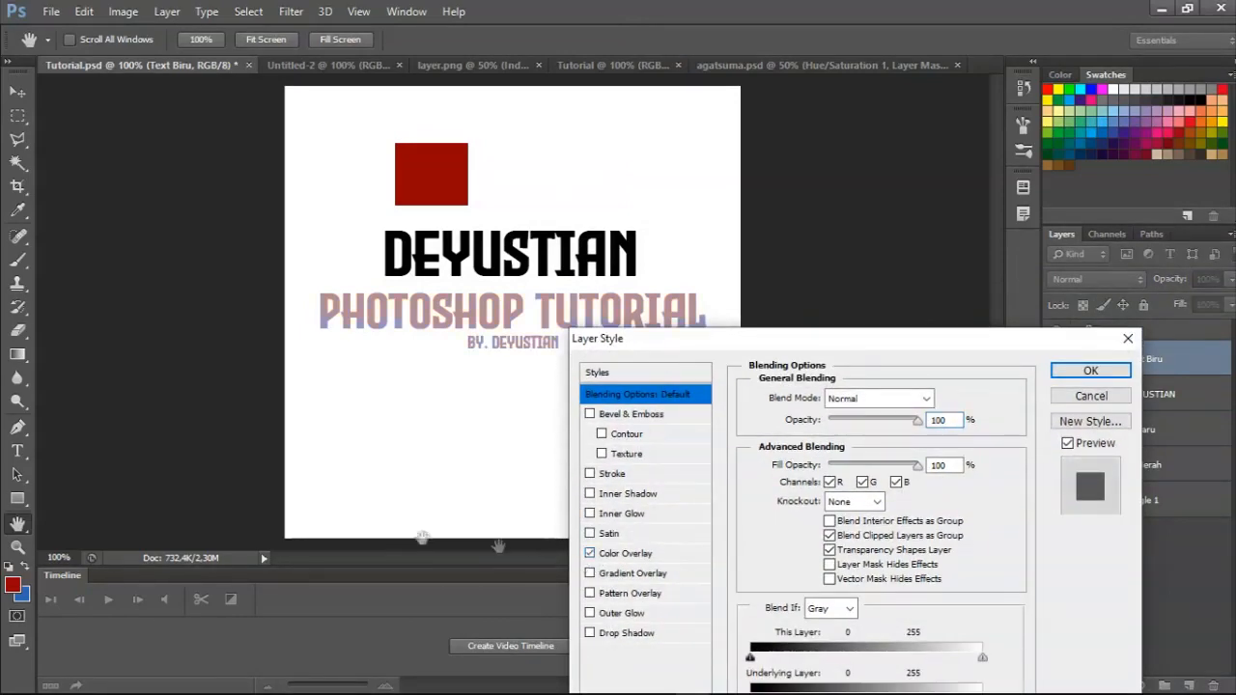
left_click(623, 554)
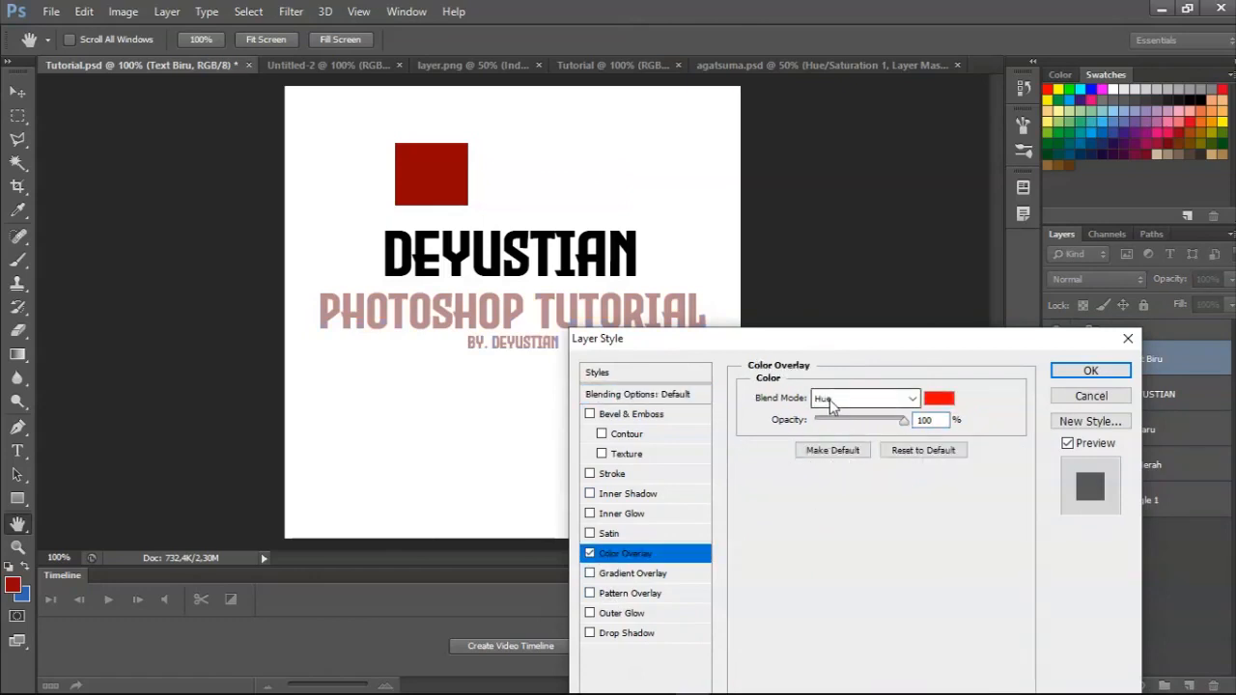
left_click(643, 557)
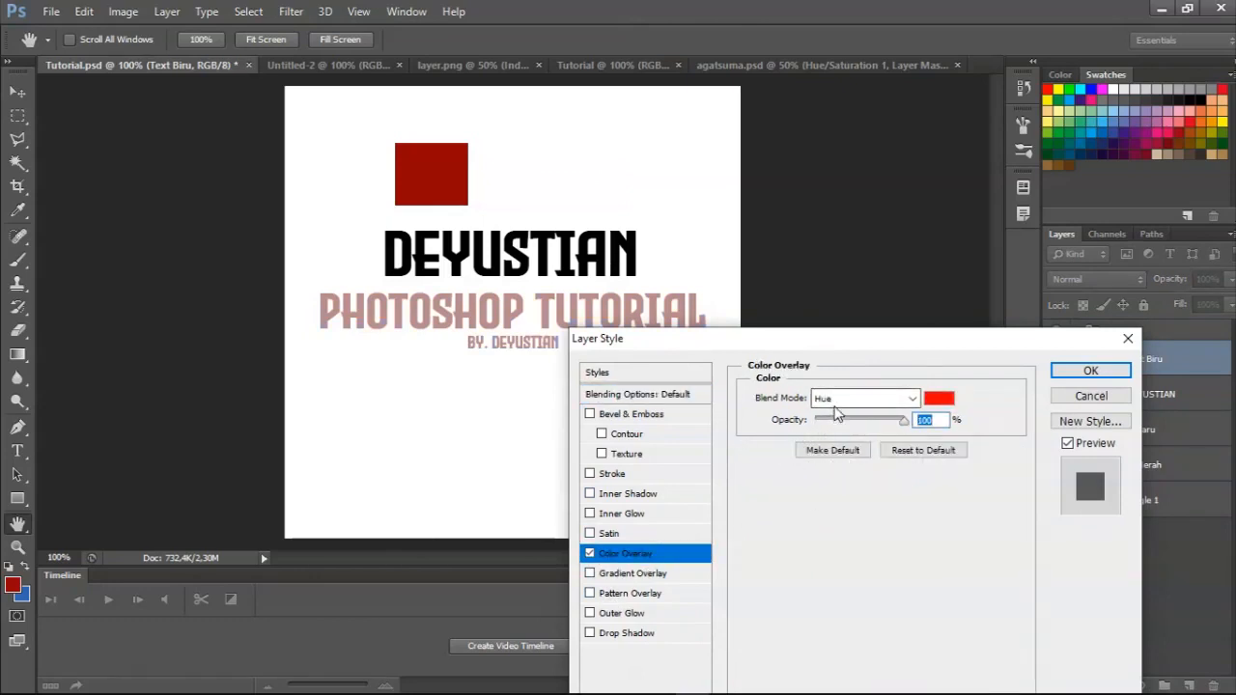
left_click(836, 399)
left_click(842, 9)
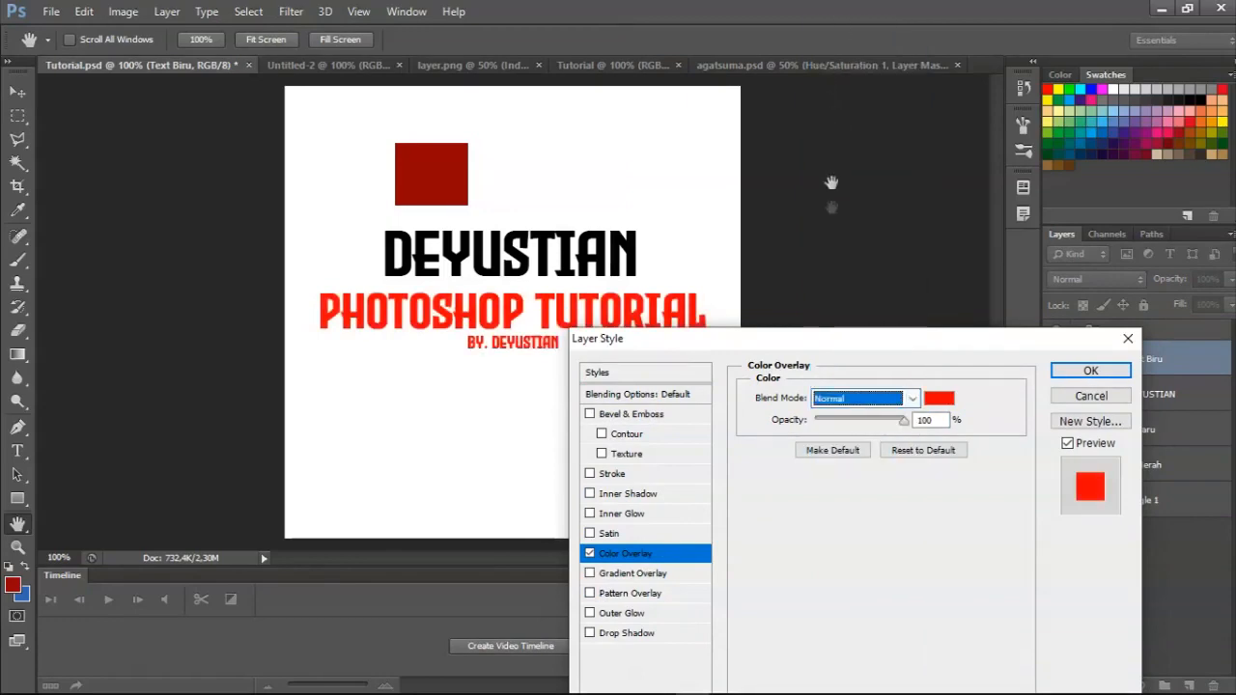
Try several overlay colours on the text, then set it to the dark red 930000 sampled from the square.
left_click(939, 400)
left_click_drag(890, 372, 883, 464)
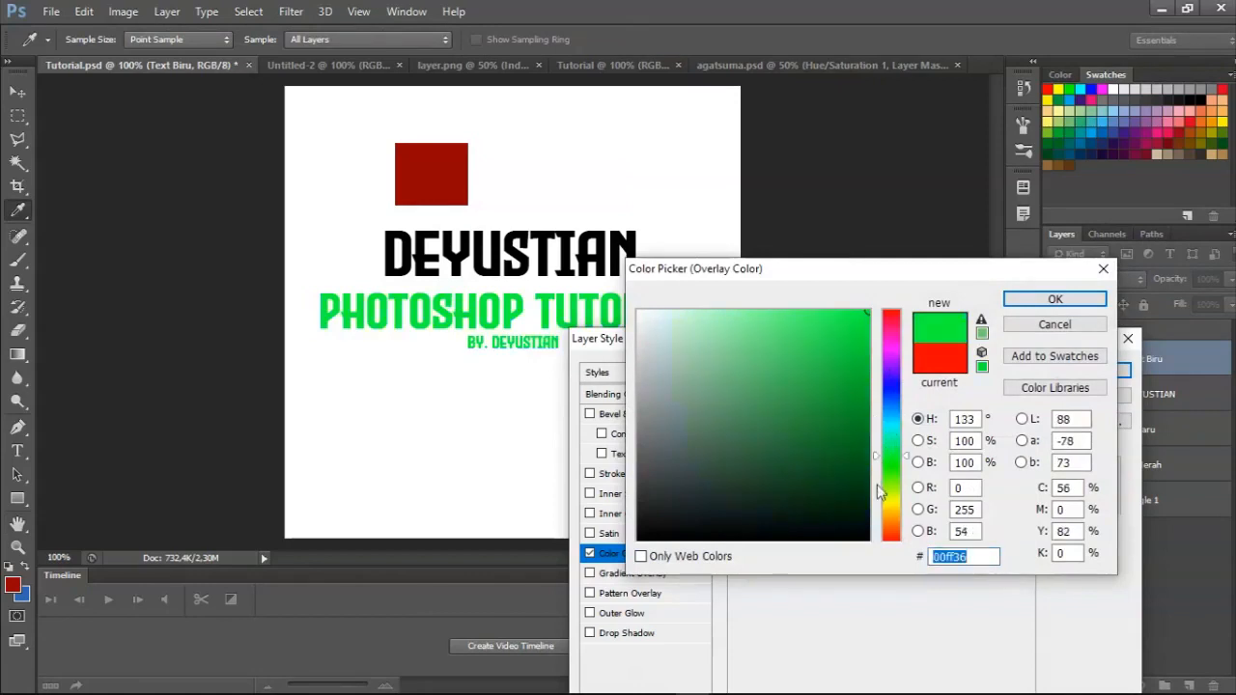
left_click_drag(887, 491, 891, 525)
left_click_drag(889, 469, 891, 377)
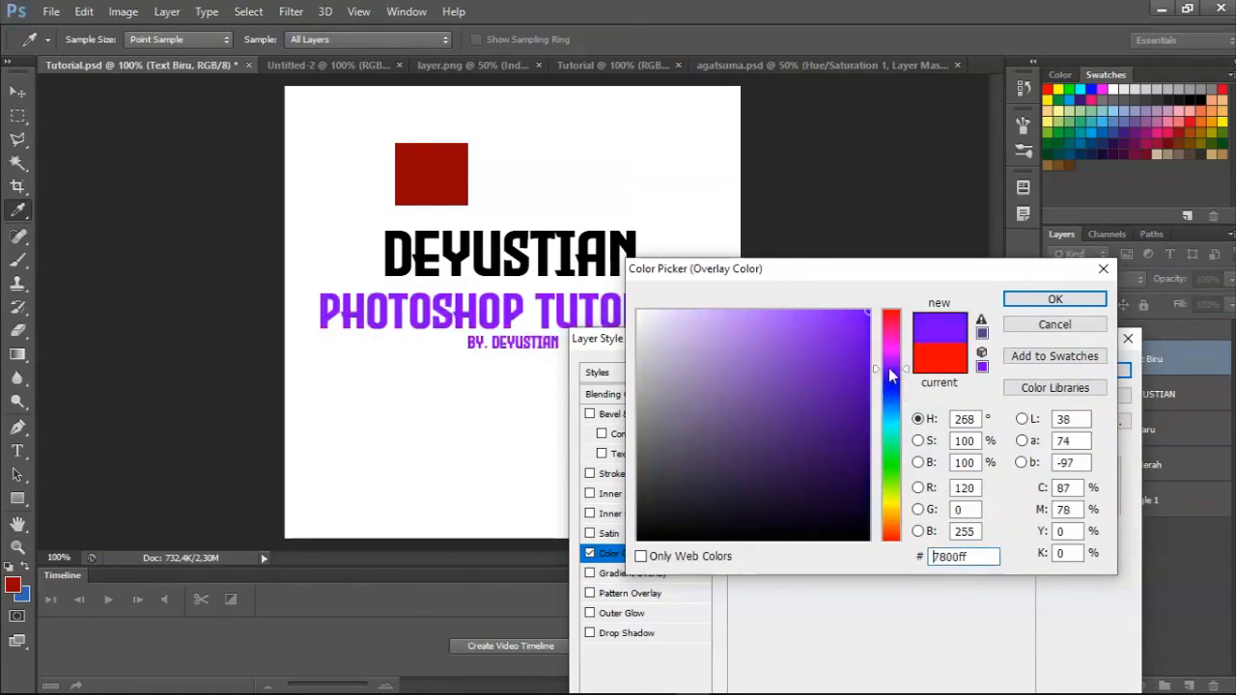
left_click_drag(762, 380, 597, 560)
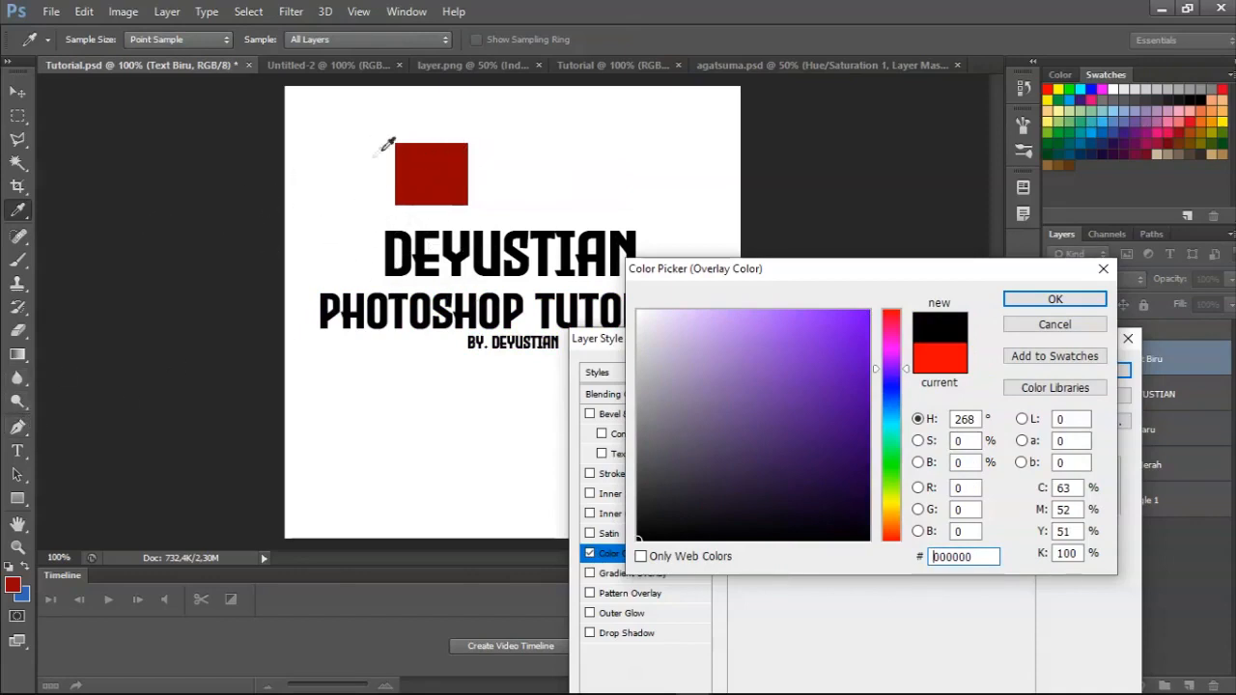
left_click(428, 173)
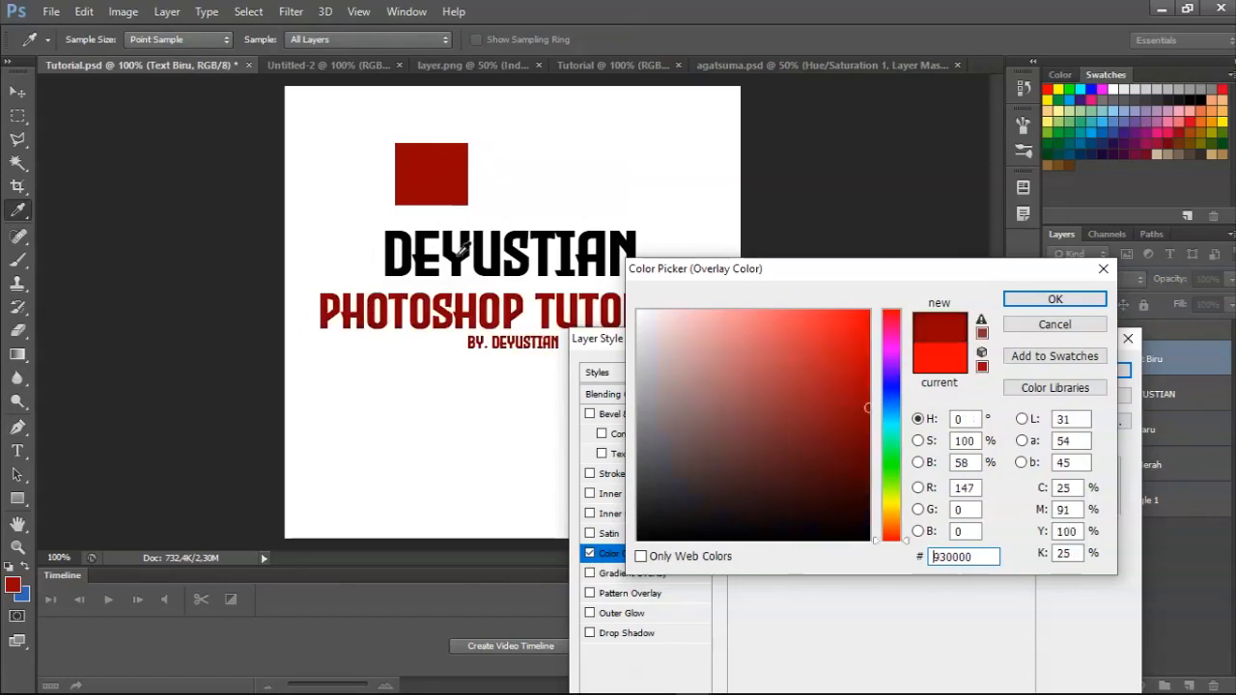
left_click(1054, 301)
Turn off the Color Overlay and enable a Gradient Overlay on the Text Biru layer, keeping the text in view.
left_click_drag(825, 339, 914, 286)
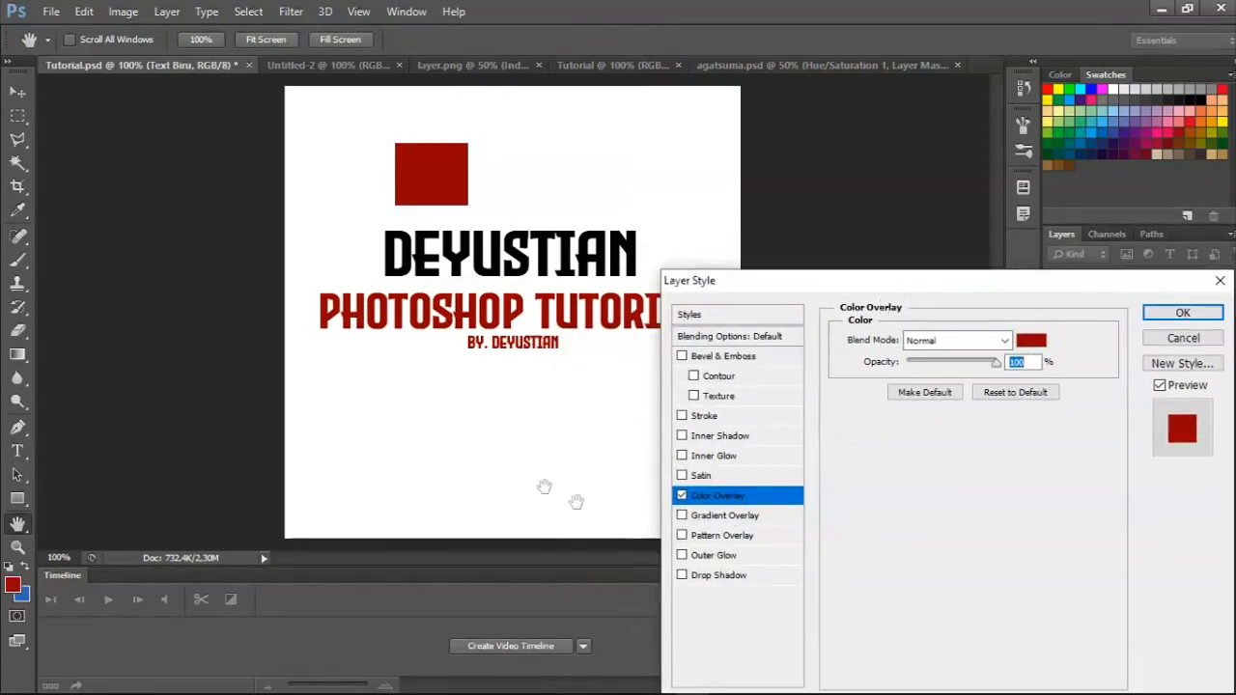
left_click_drag(740, 291, 758, 191)
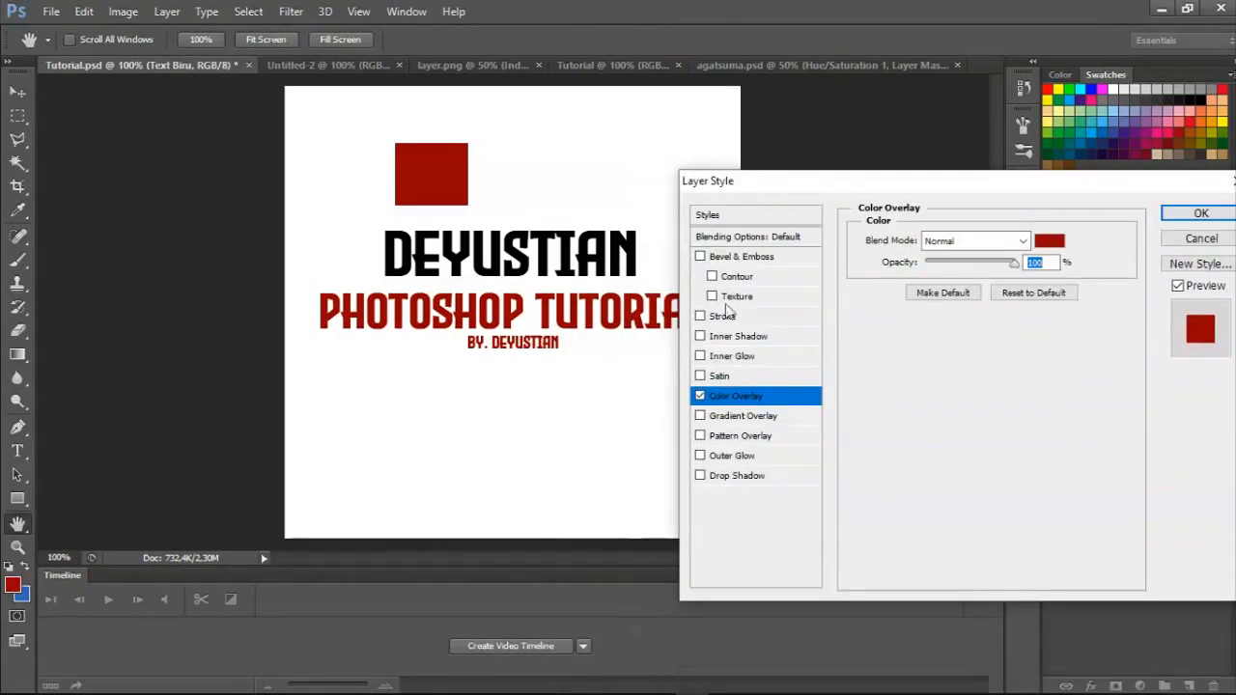
left_click(700, 397)
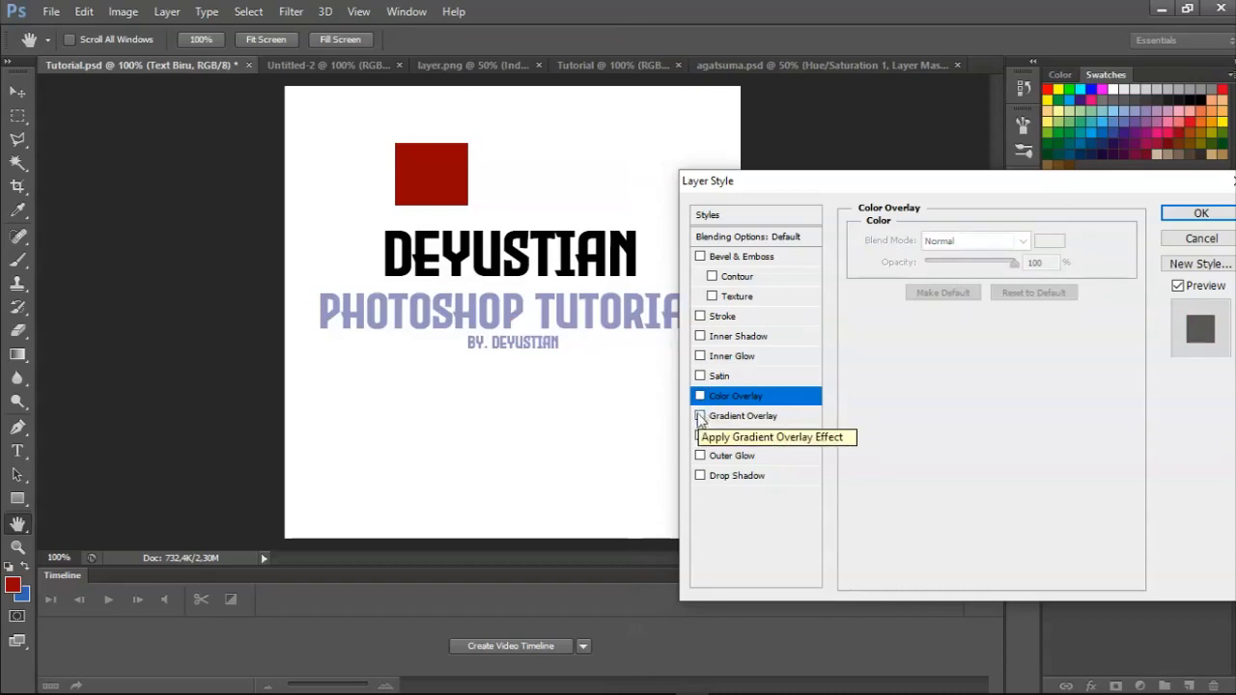
left_click(700, 417)
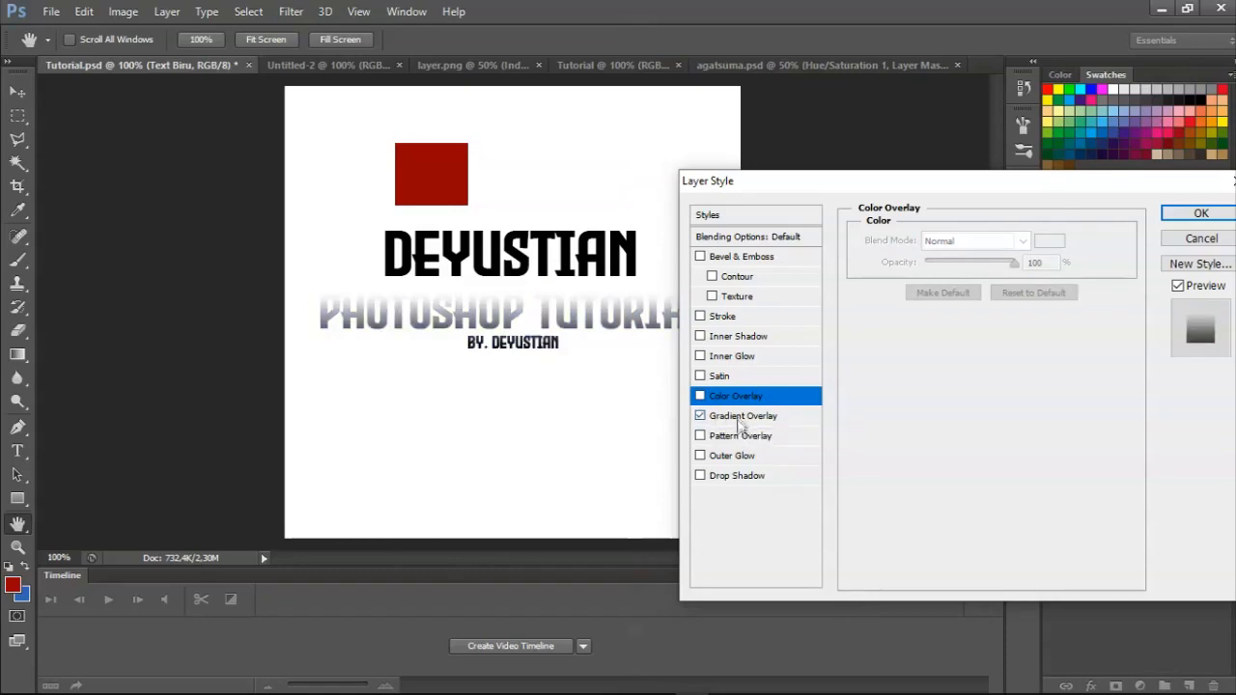
left_click(739, 417)
left_click_drag(854, 189, 833, 382)
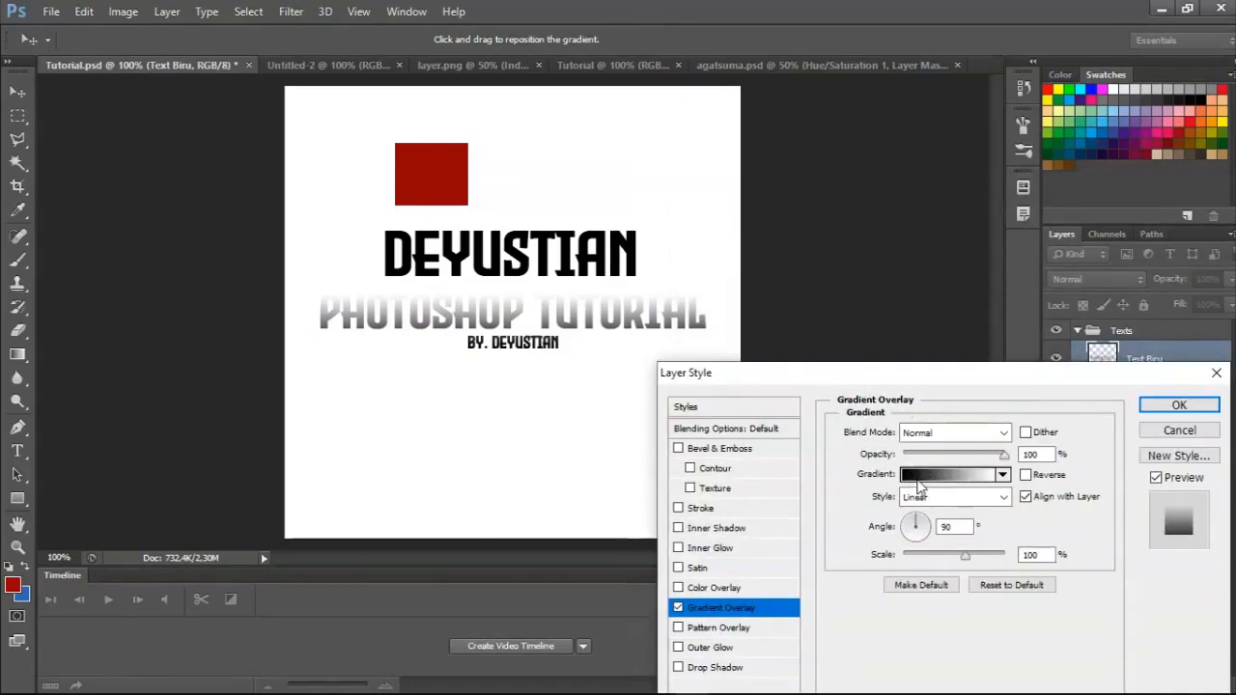
Try the Violet, Orange and Spectrum gradient presets on the text, then choose Foreground to Background.
left_click(918, 479)
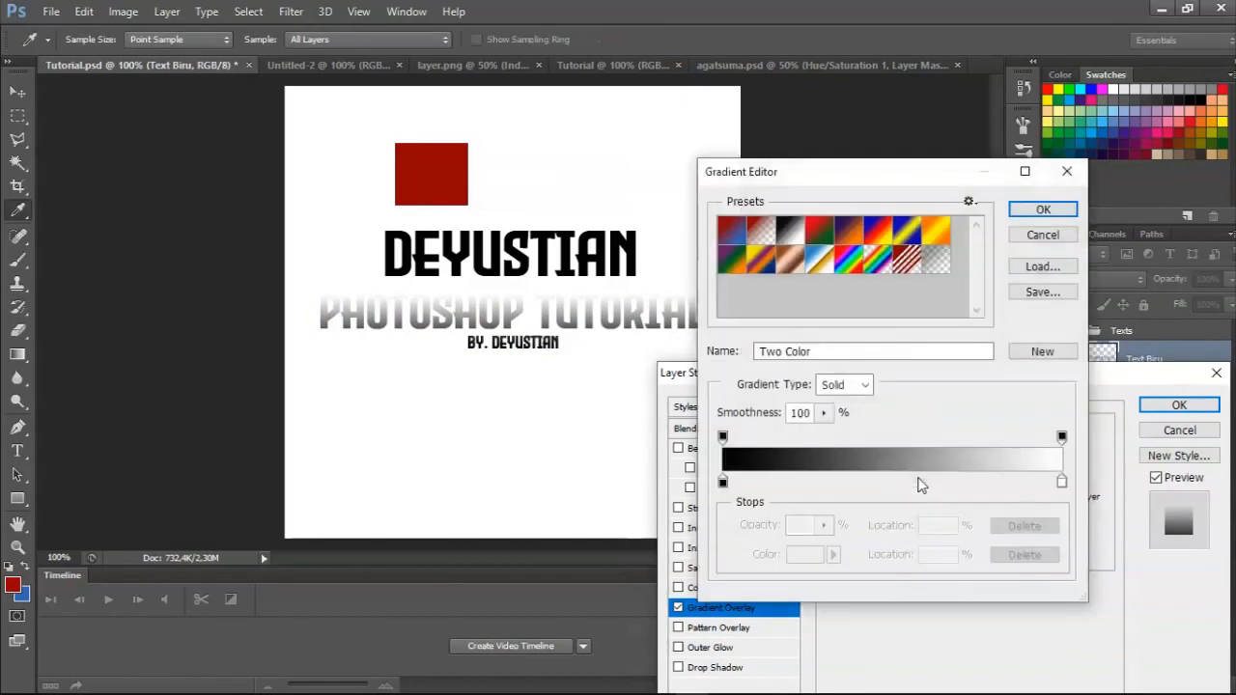
left_click(849, 234)
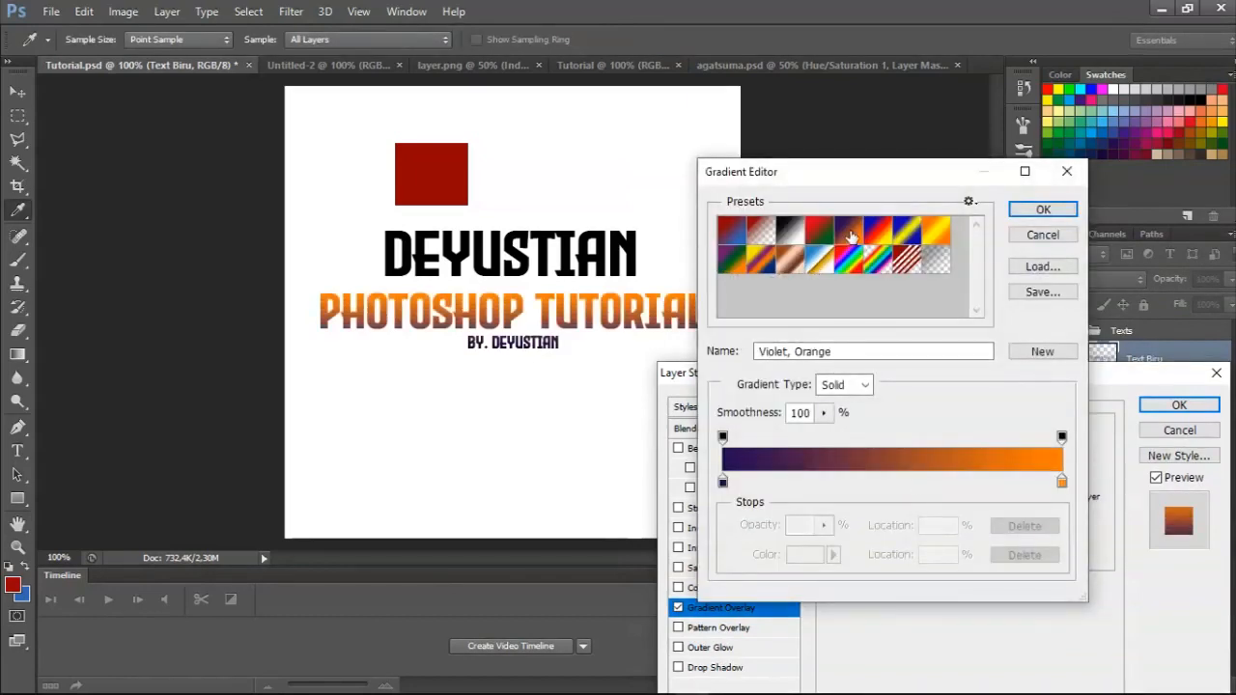
left_click(906, 260)
left_click(848, 261)
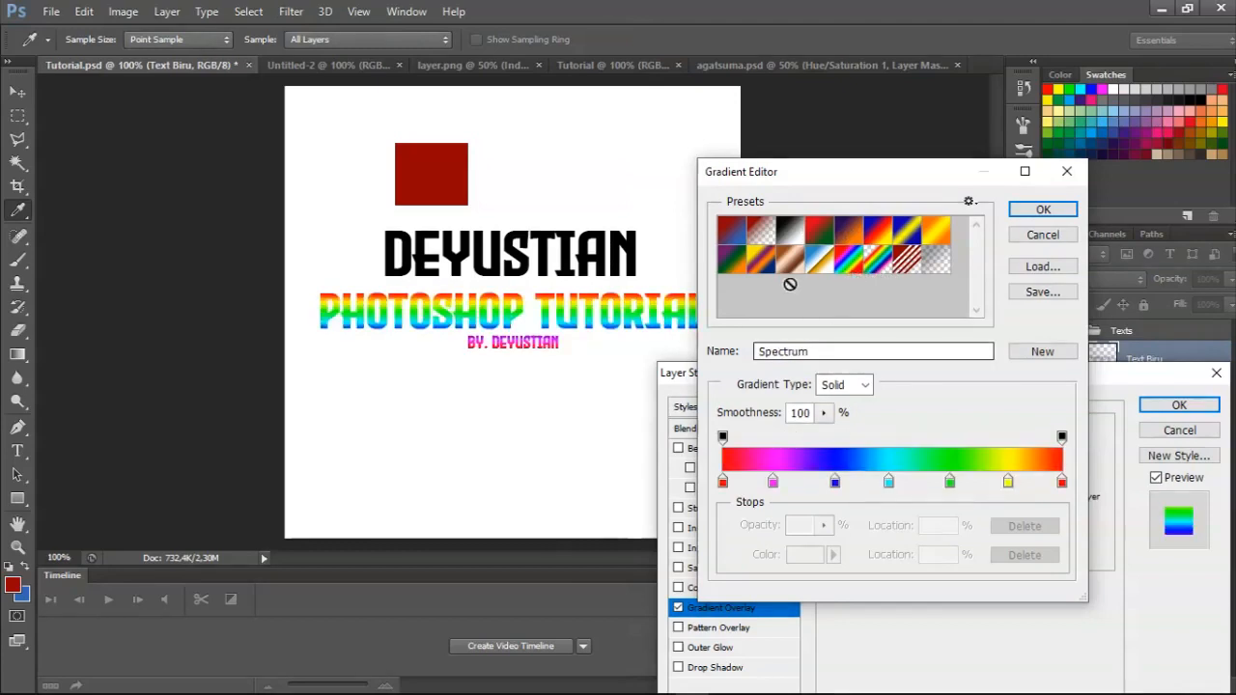
left_click(733, 236)
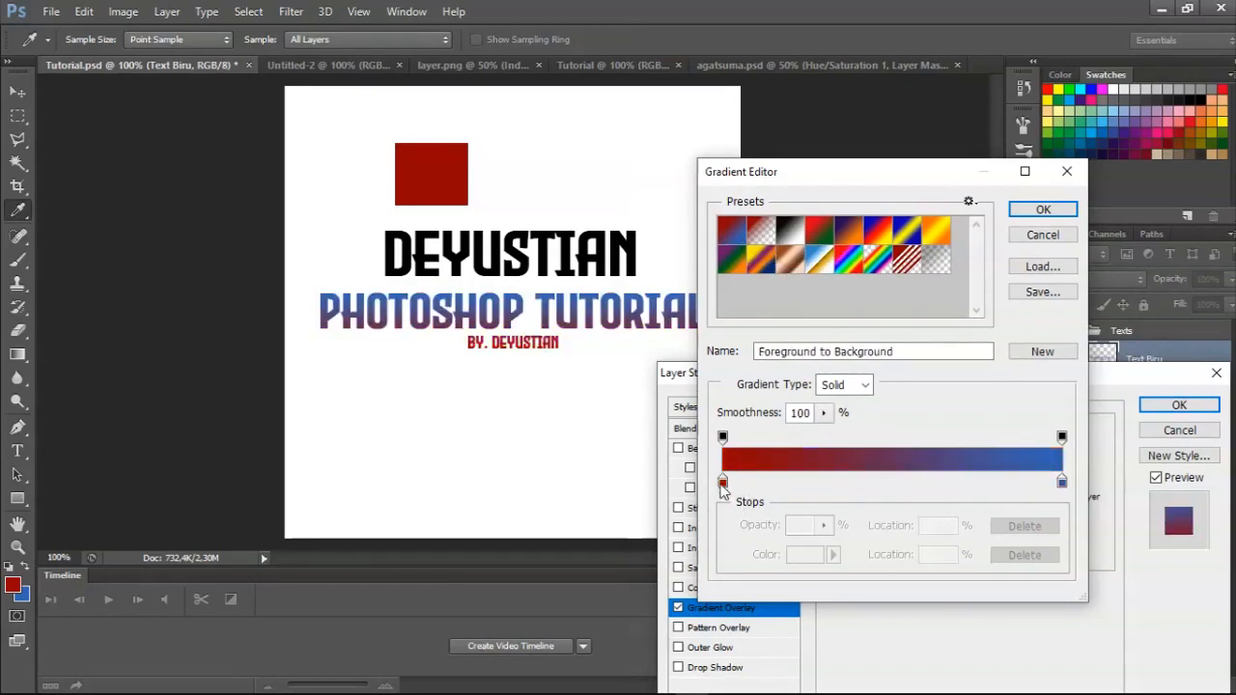
Recolour the gradient's start stop bright red and its end stop green 42ff00, and apply the custom gradient.
double_click(722, 488)
left_click_drag(736, 357, 941, 256)
key("Return")
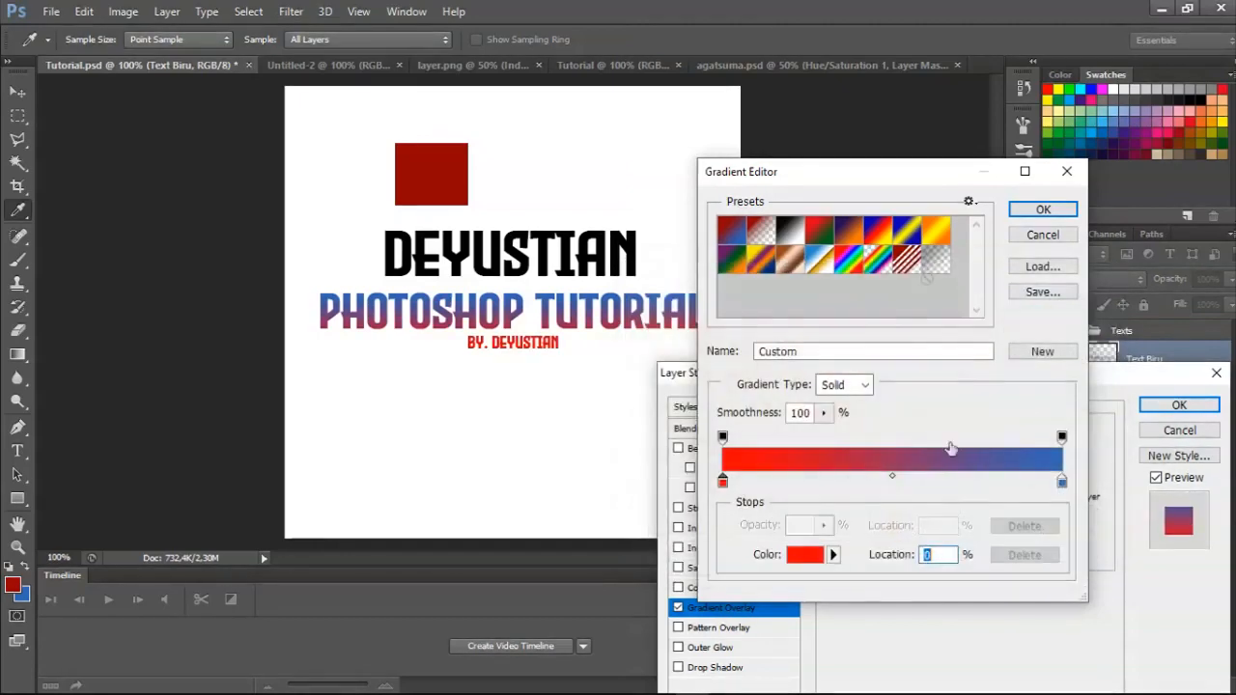
left_click(1063, 481)
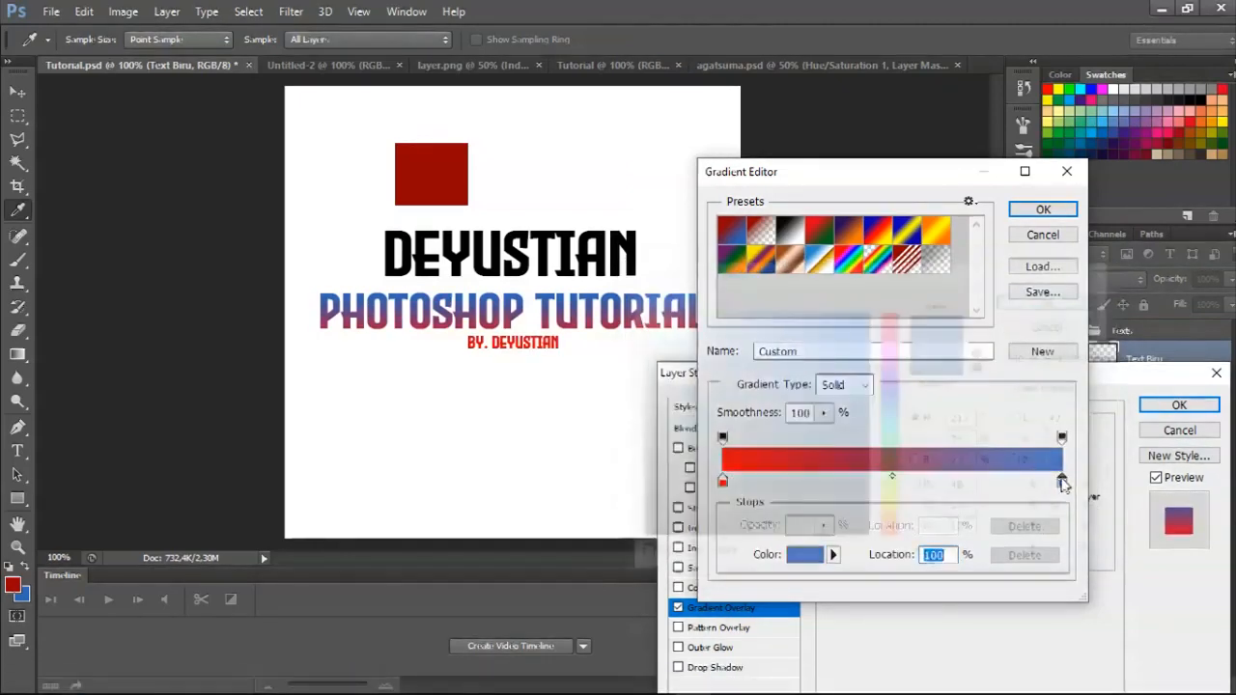
double_click(1063, 481)
left_click_drag(891, 401, 891, 473)
left_click_drag(868, 311, 875, 273)
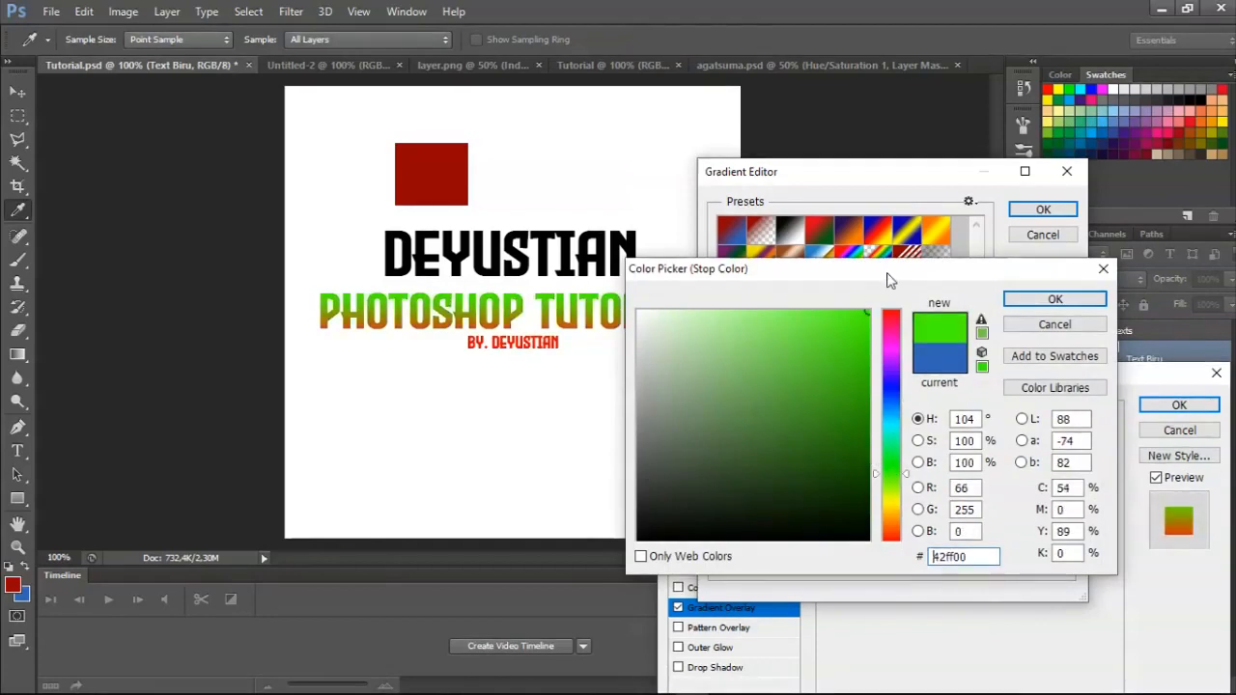
key("Return")
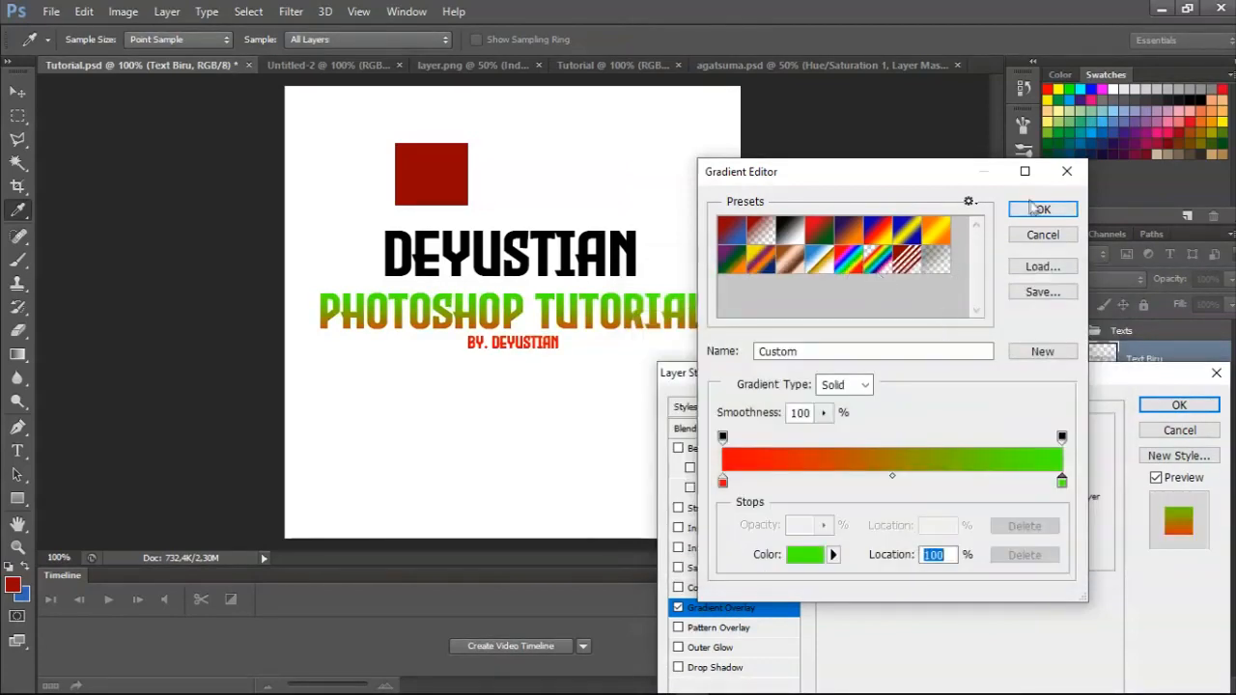
left_click(1040, 210)
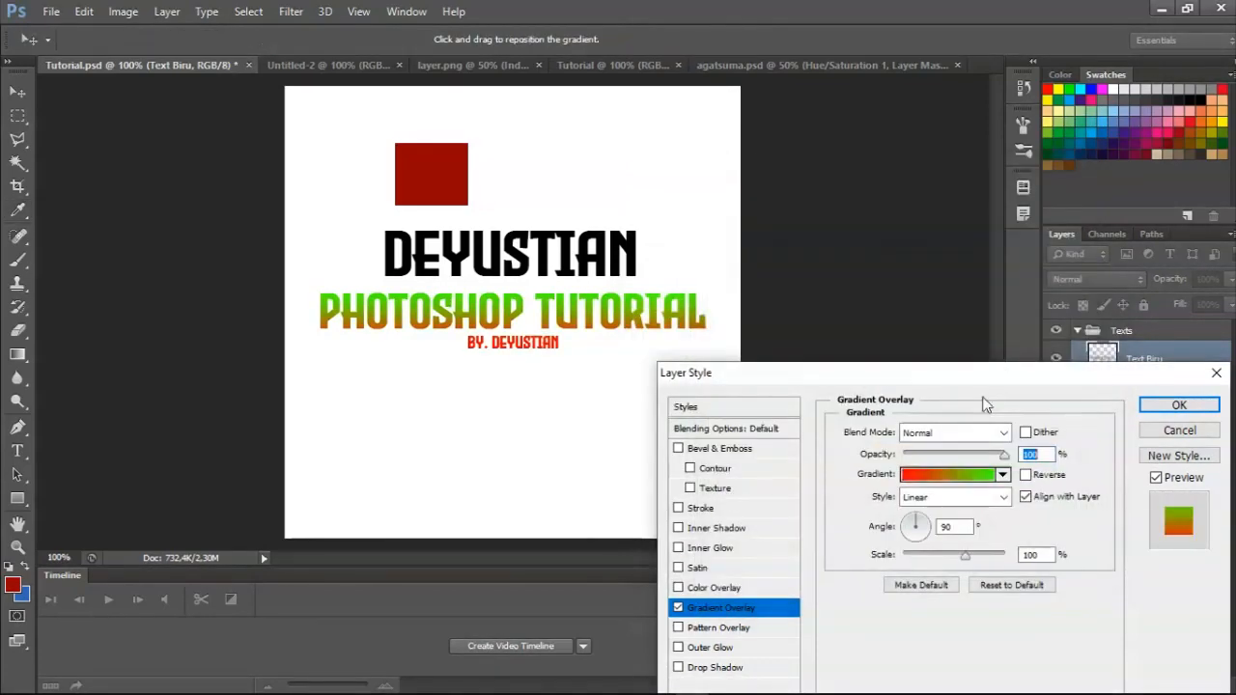
Try several directions for the gradient overlay, including -174°, 0° and -45°, and set its angle to -99°.
left_click(910, 535)
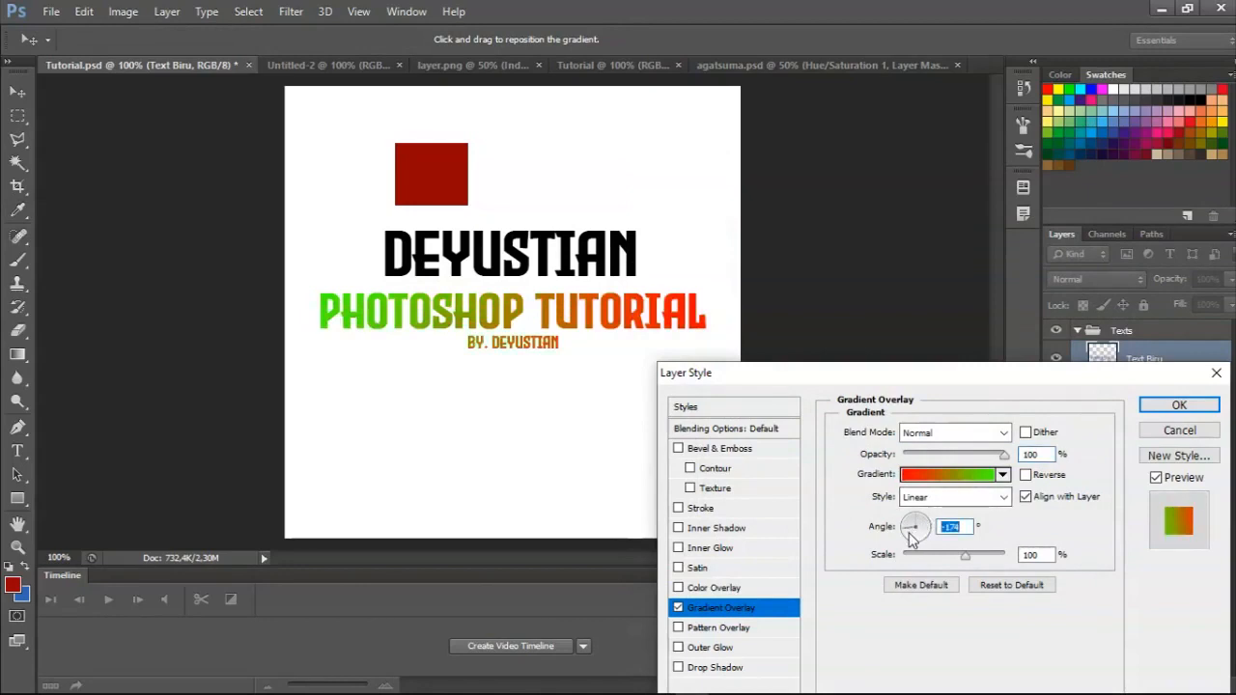
left_click_drag(915, 527, 927, 528)
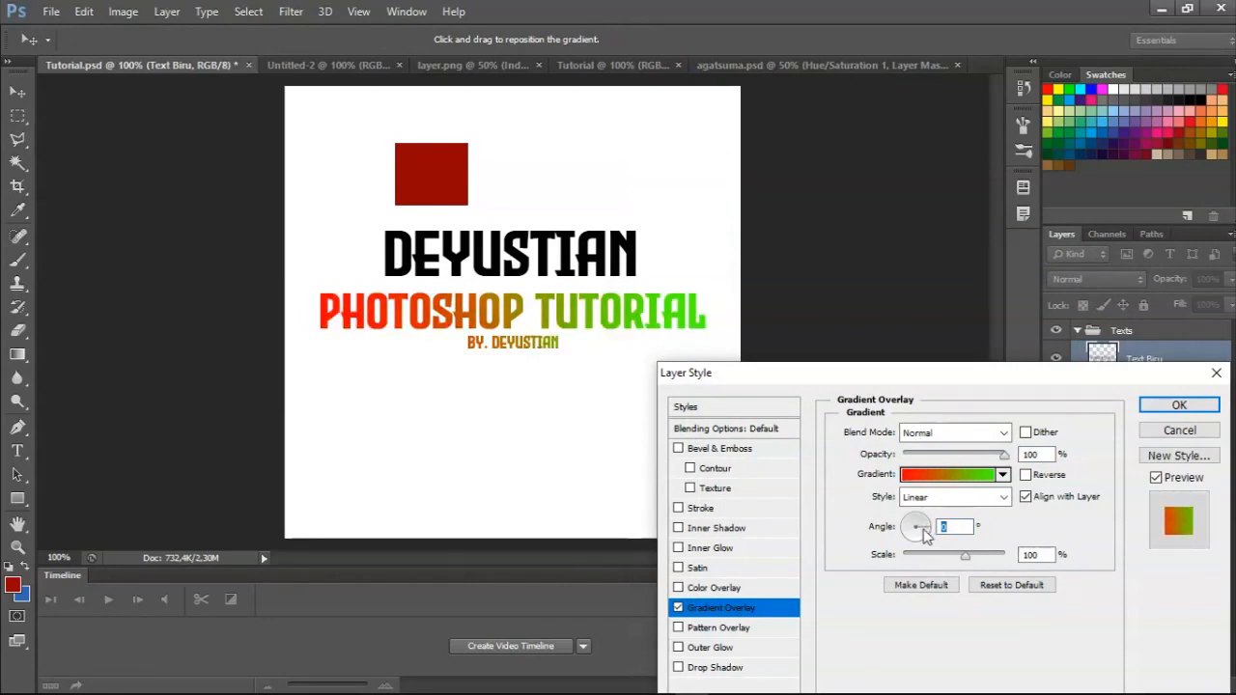
left_click(921, 537)
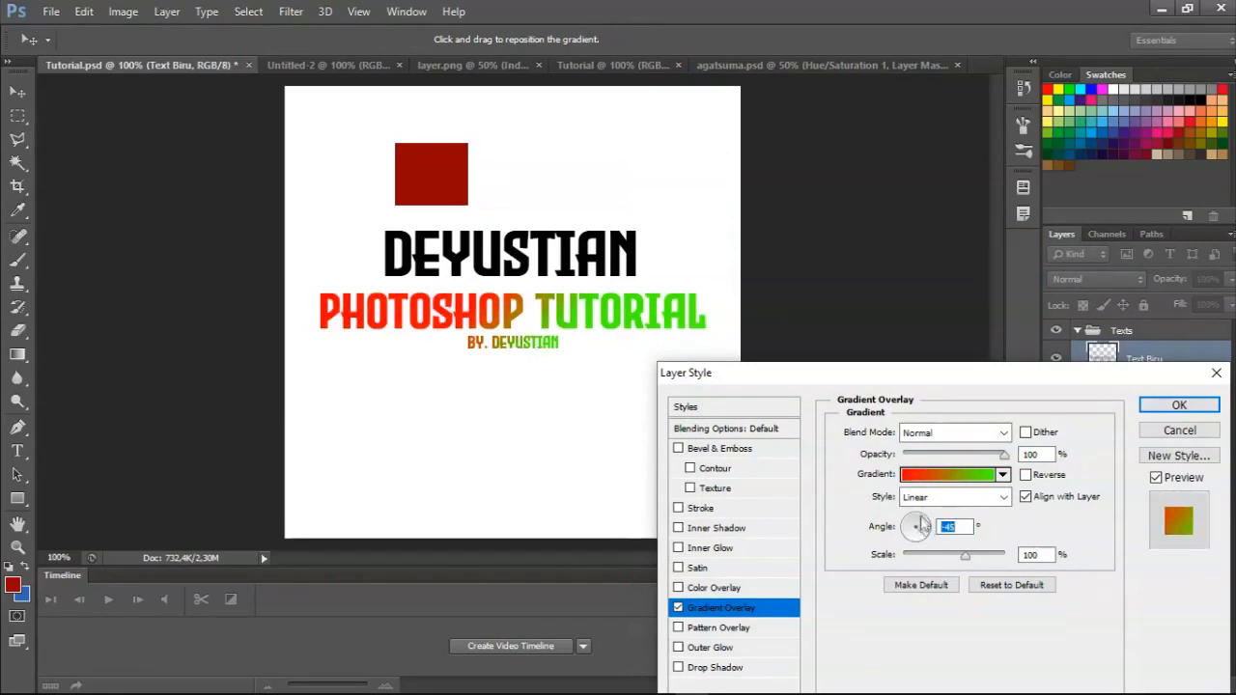
left_click(916, 538)
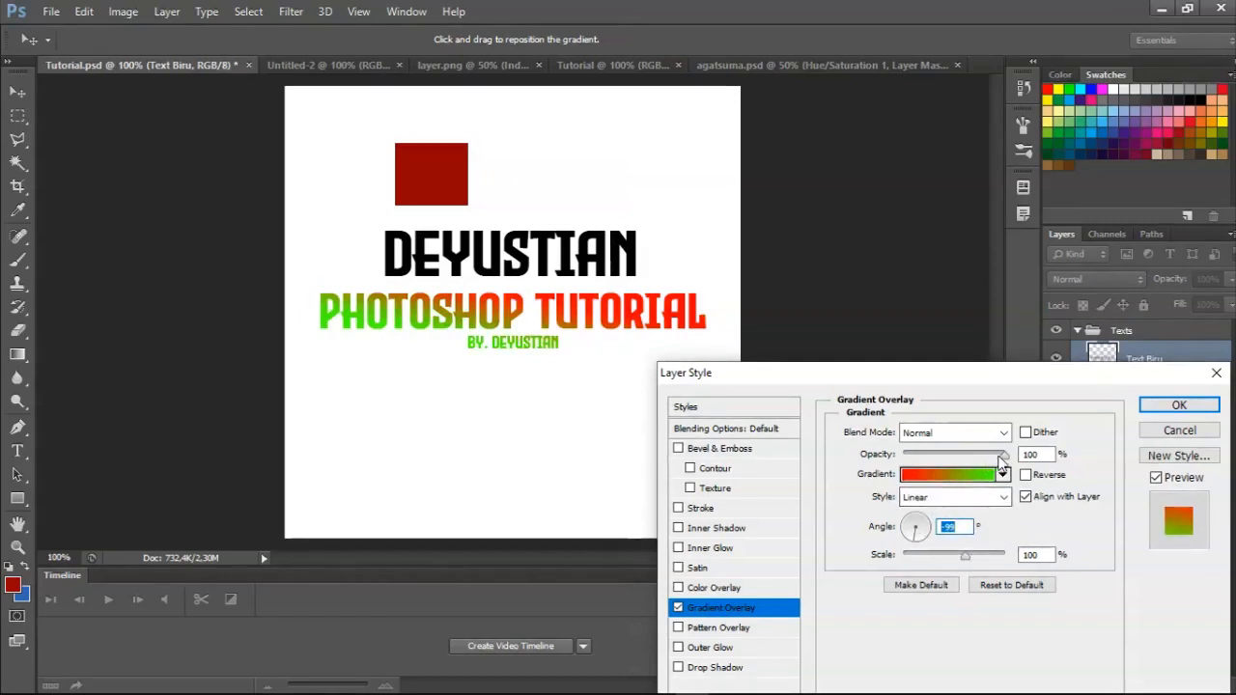
Set the gradient overlay's opacity to 98% and switch its Reverse option on and back off.
mouse_move(1003, 454)
left_mouse_down()
mouse_move(922, 459)
mouse_move(1003, 458)
left_mouse_up()
left_click(1026, 476)
left_click(1026, 475)
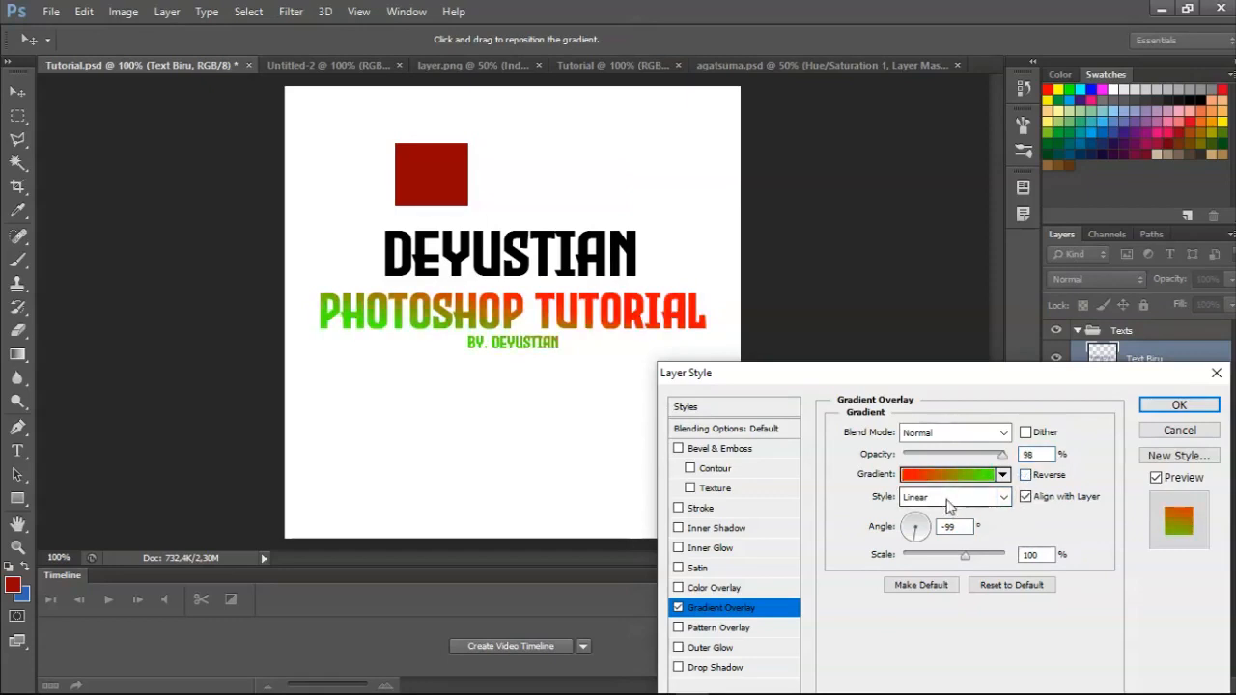
Try the Radial and Angle gradient styles, then set the overlay's style to Diamond with a scale of 150%.
left_click(948, 497)
left_click(943, 530)
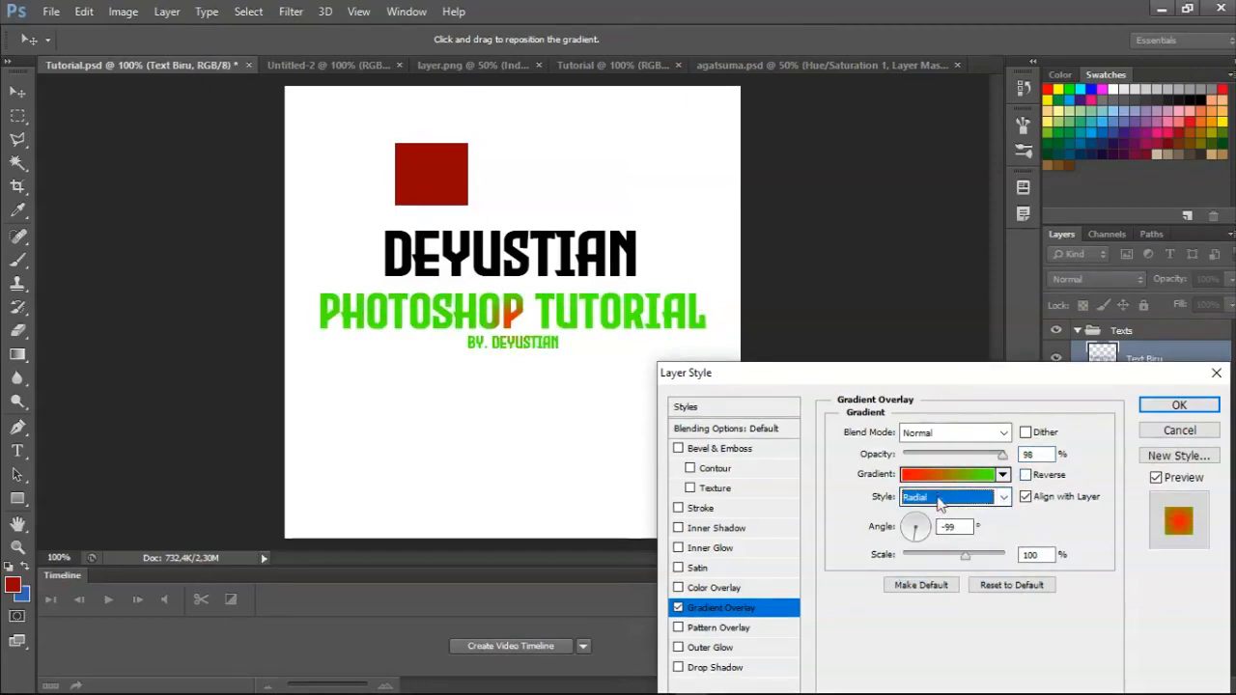
left_click(942, 497)
left_click(927, 546)
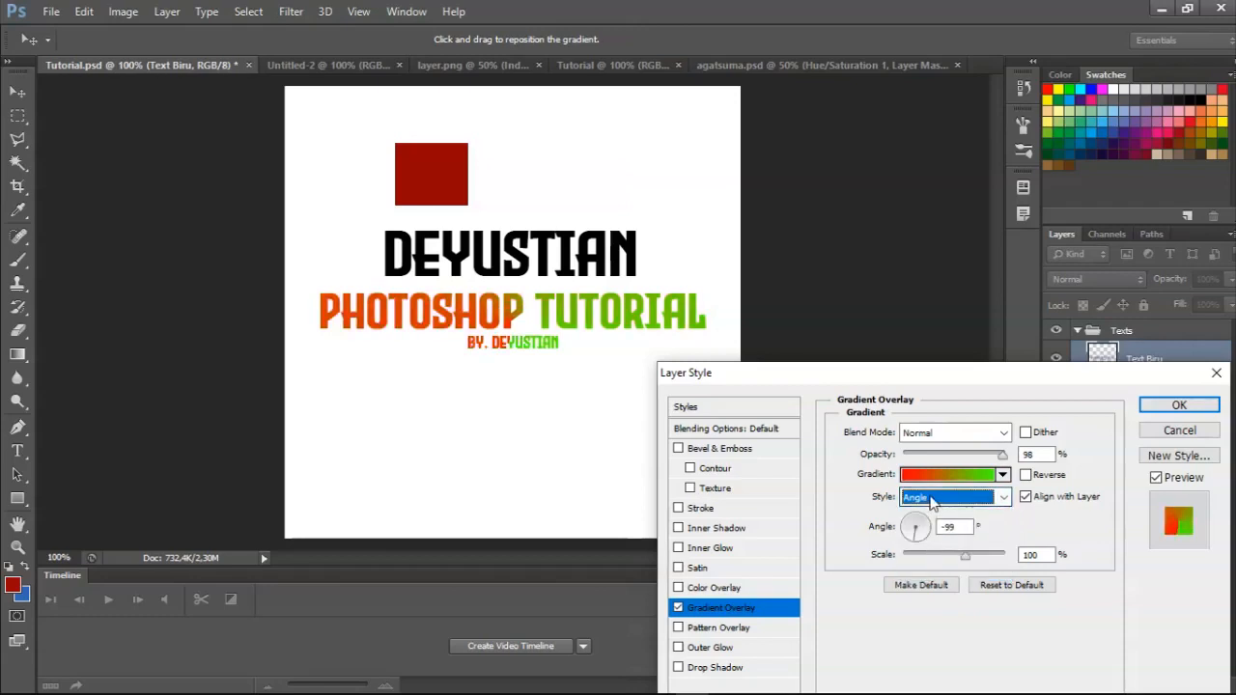
left_click(947, 497)
left_click(930, 574)
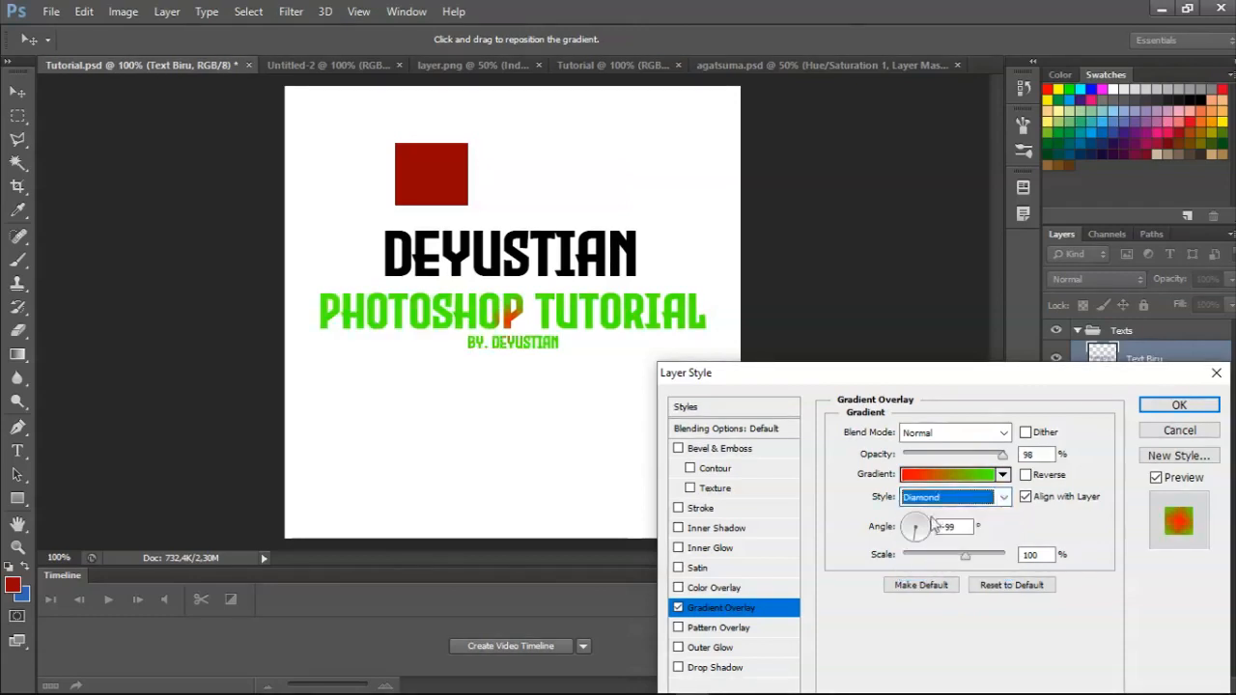
left_click_drag(964, 560, 1006, 564)
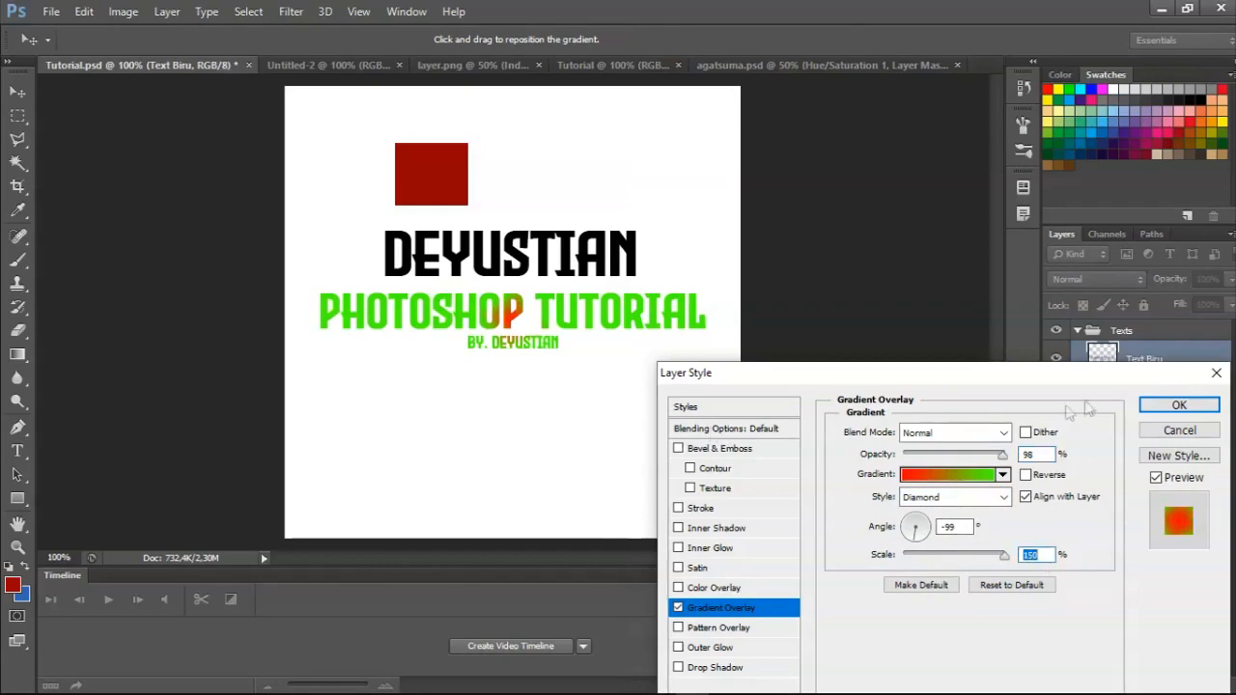
left_click_drag(1089, 398, 942, 353)
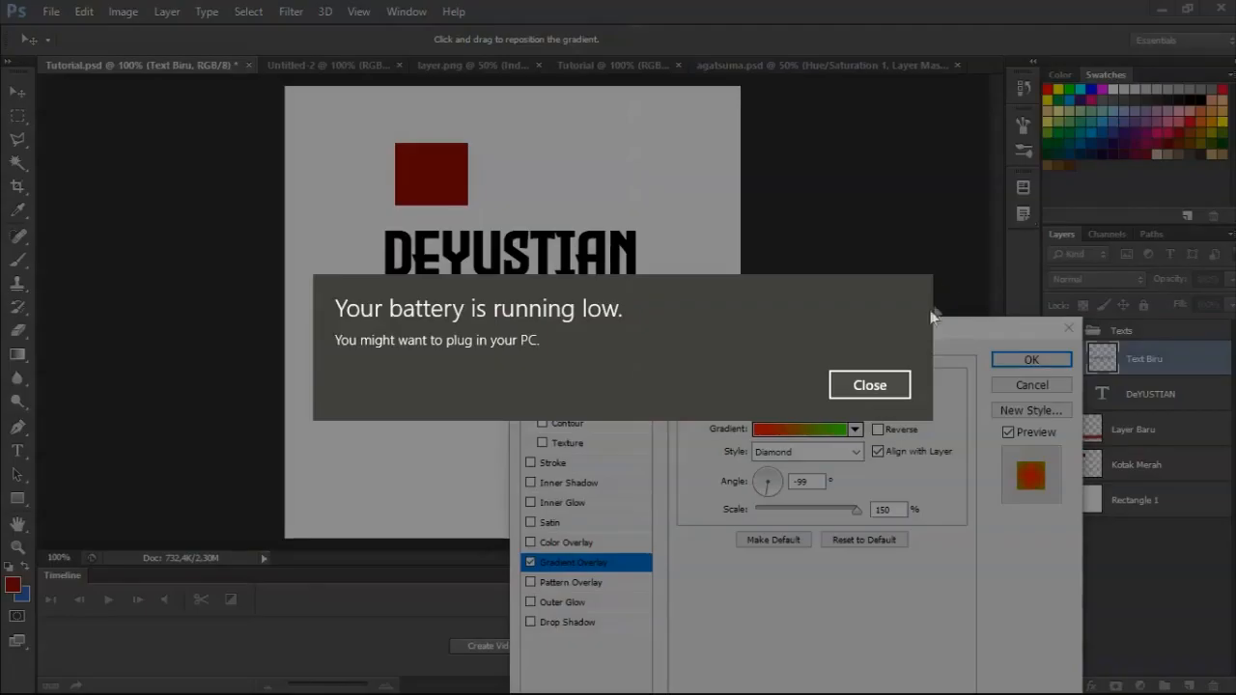
Dismiss the low-battery notice, replace the text layer's gradient overlay with the dark red color overlay, and apply the layer style.
left_click(897, 386)
left_click_drag(755, 345, 866, 150)
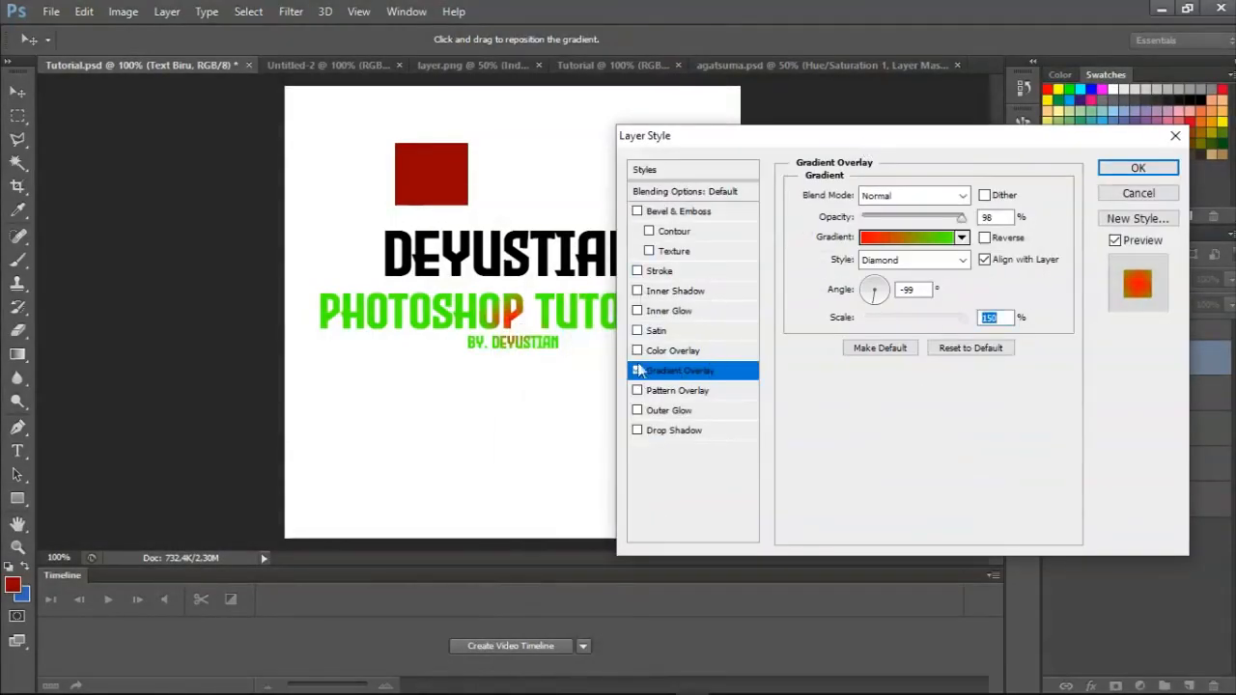
left_click(637, 371)
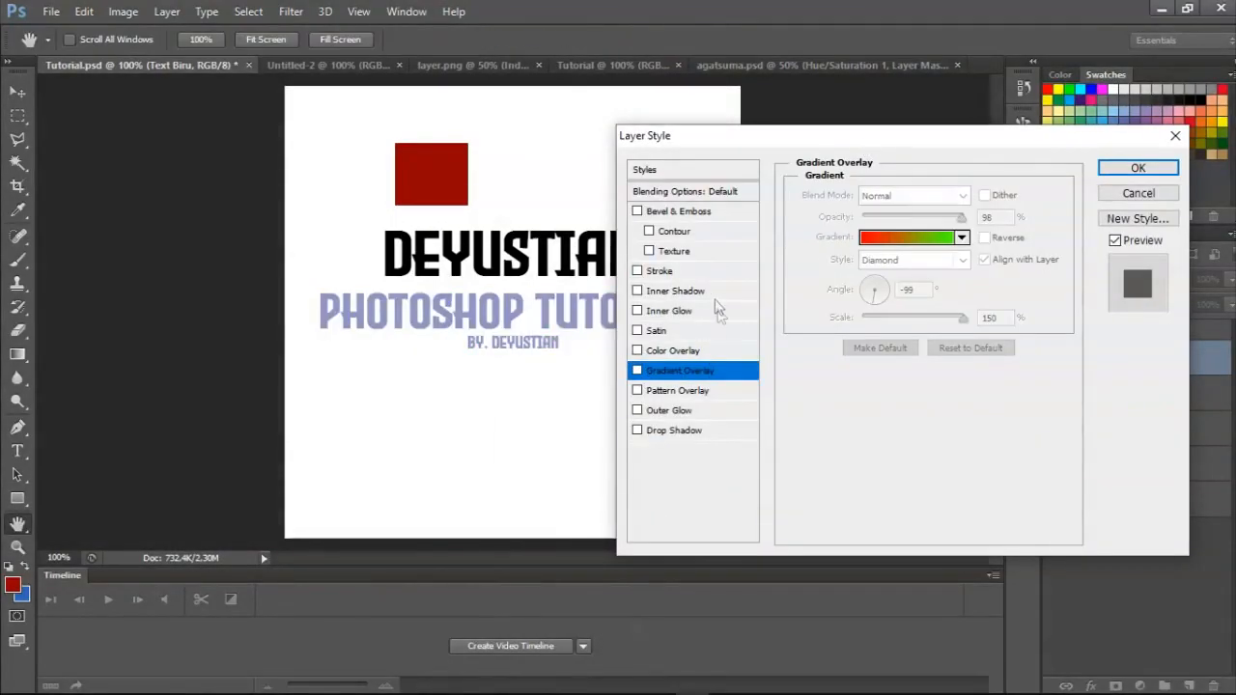
left_click(636, 352)
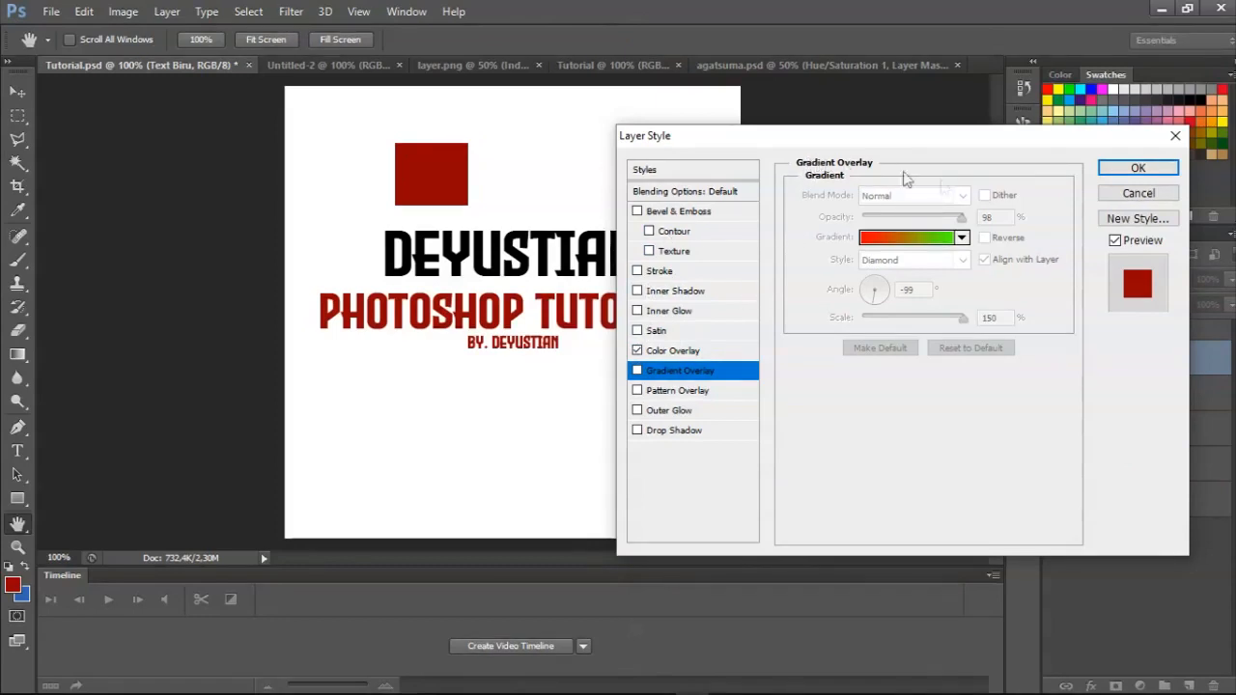
left_click(1140, 169)
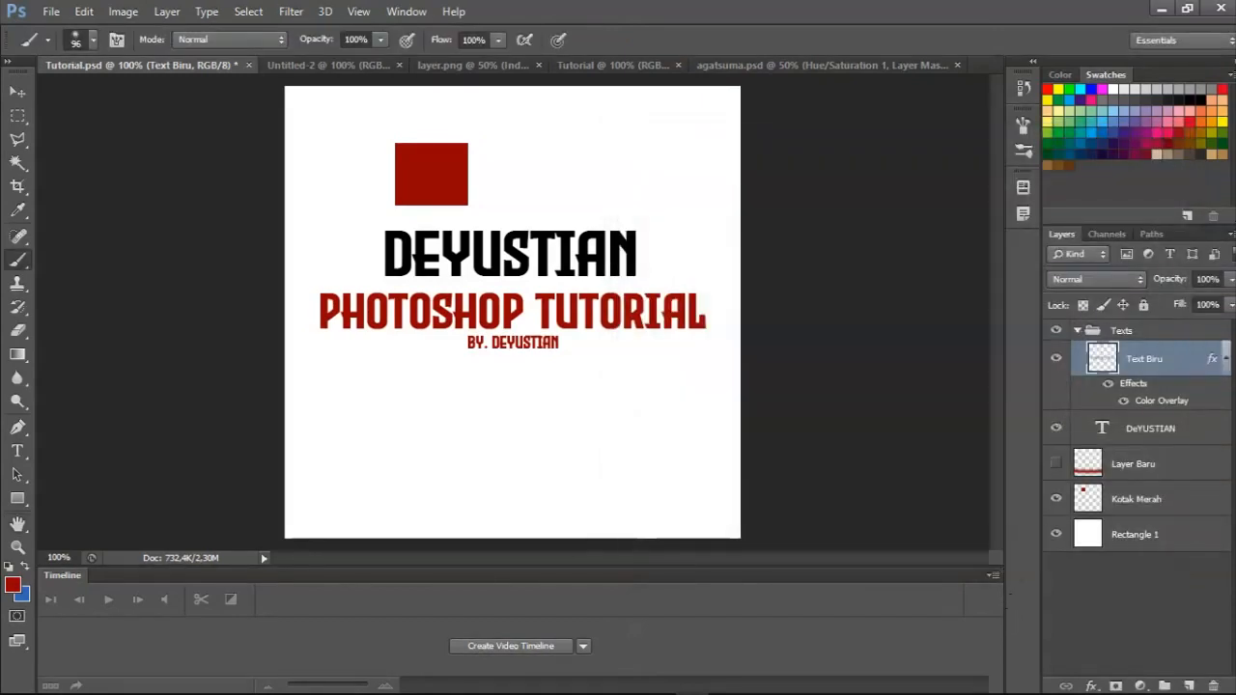
Duplicate the Text Biru layer as "Text Biru 2" and hide the duplicate, keeping the original shown.
right_click(1179, 363)
left_click(877, 190)
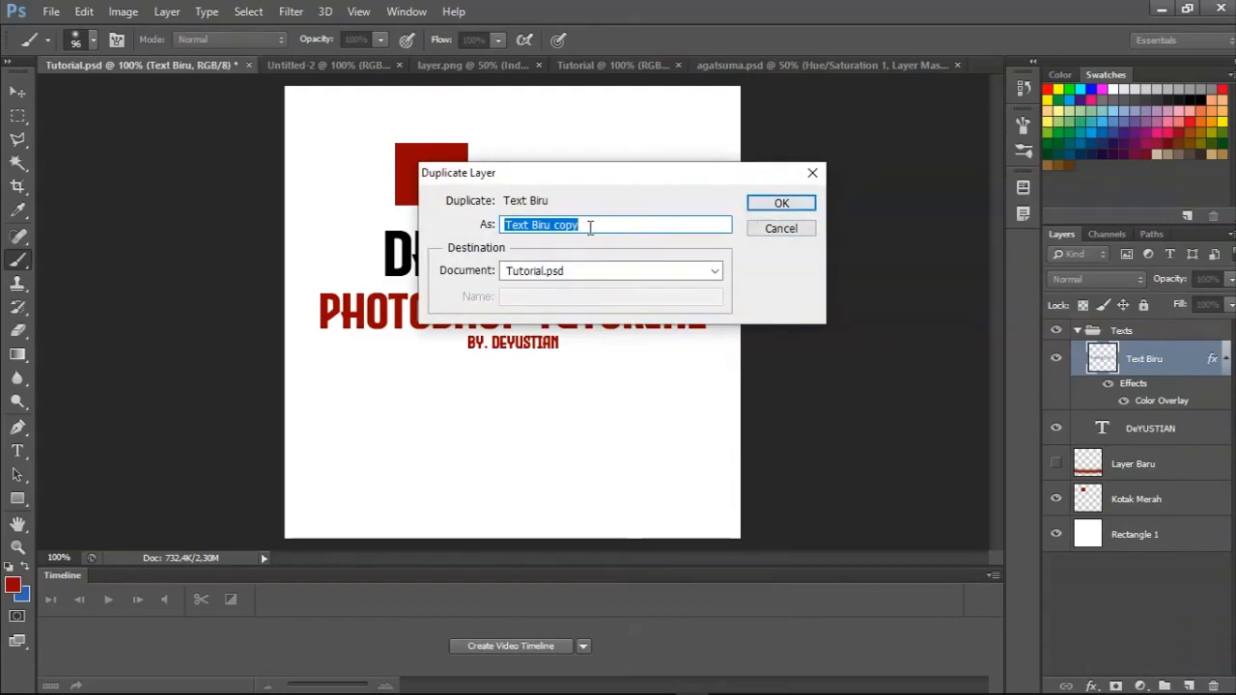
type("T")
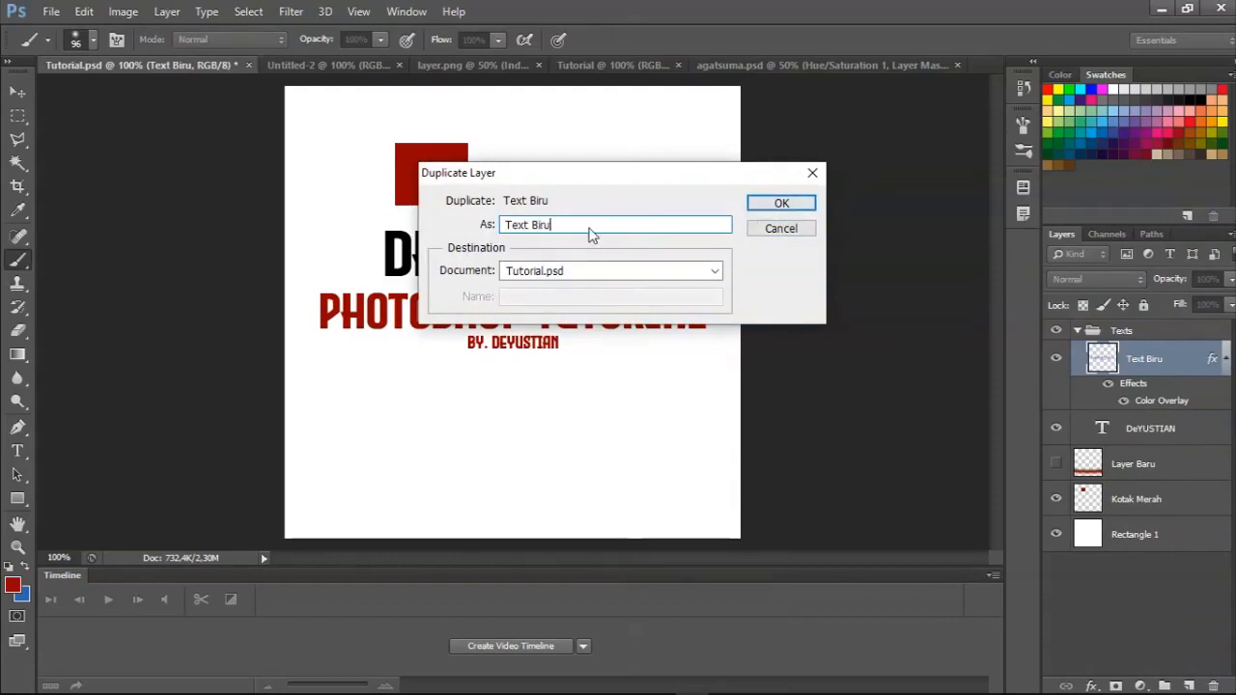
key("Return")
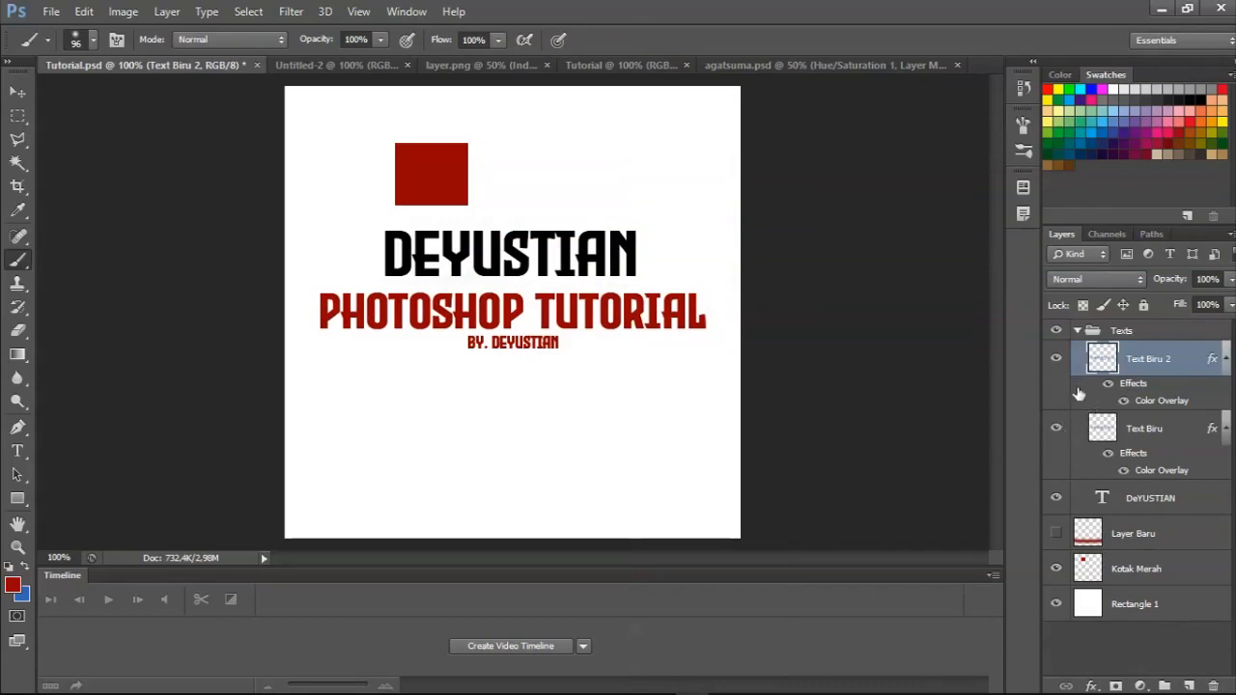
left_click_drag(1057, 358, 1054, 429)
left_click(1055, 430)
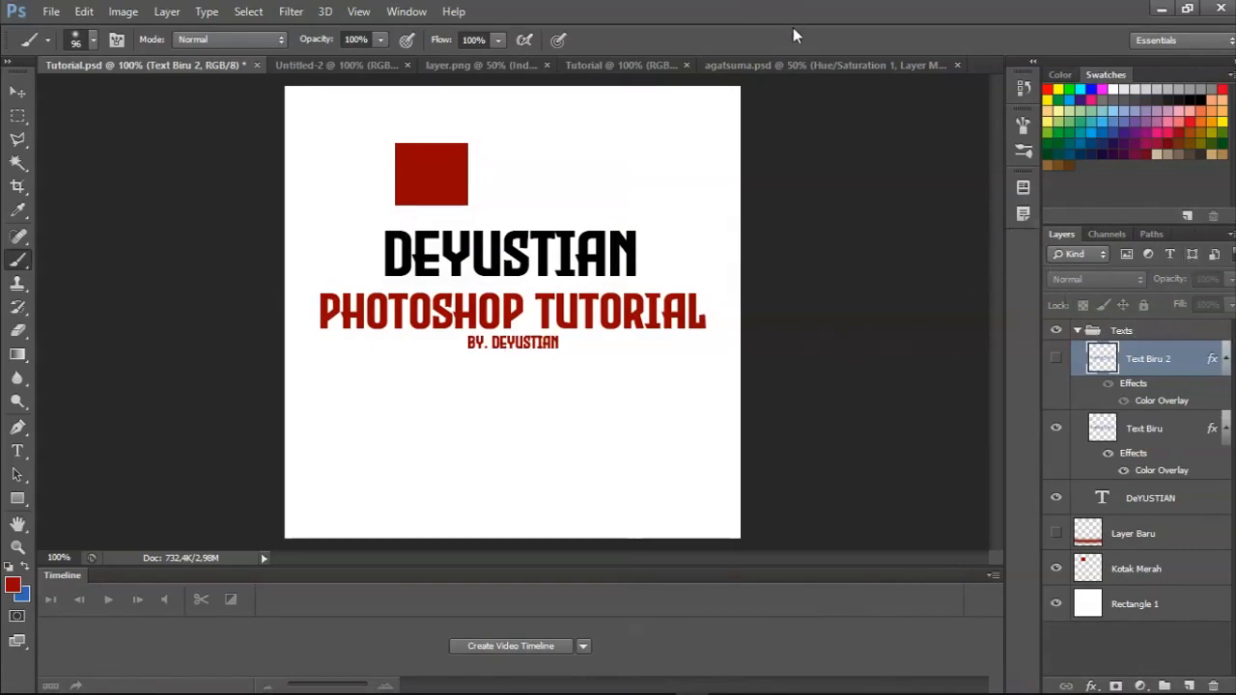
Add a Curves adjustment layer above Text Biru 2 with the default name, Normal mode and 100% opacity.
left_click(168, 13)
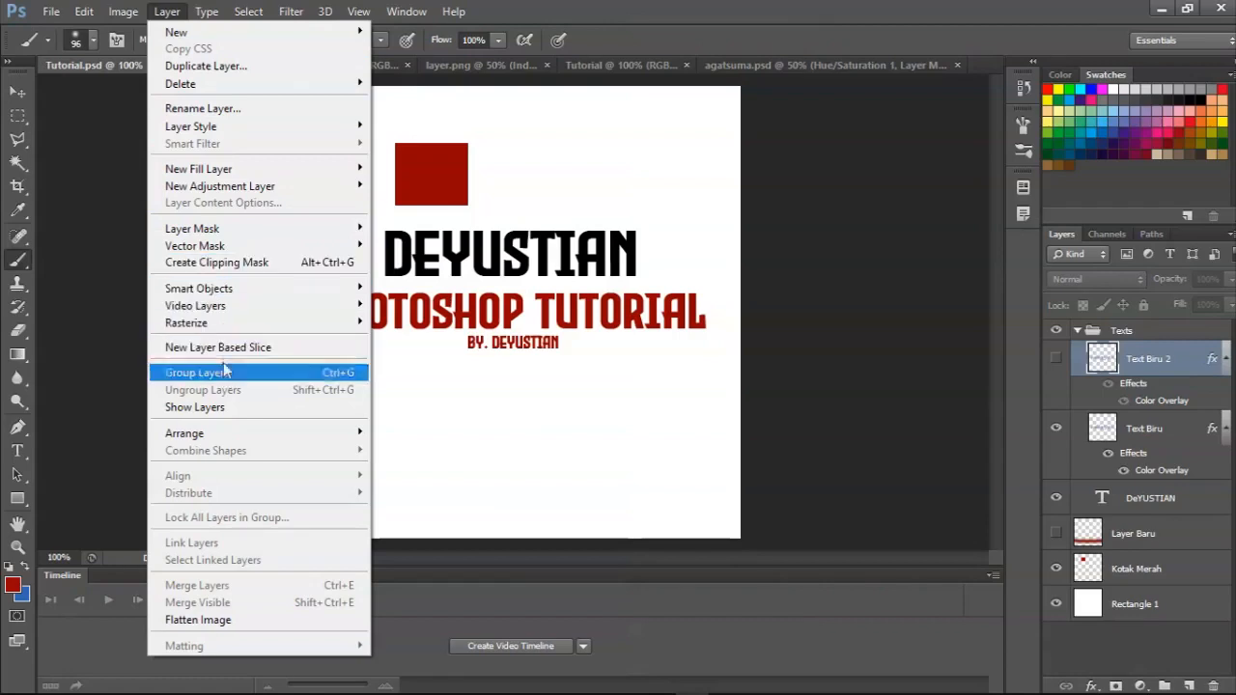
mouse_move(248, 180)
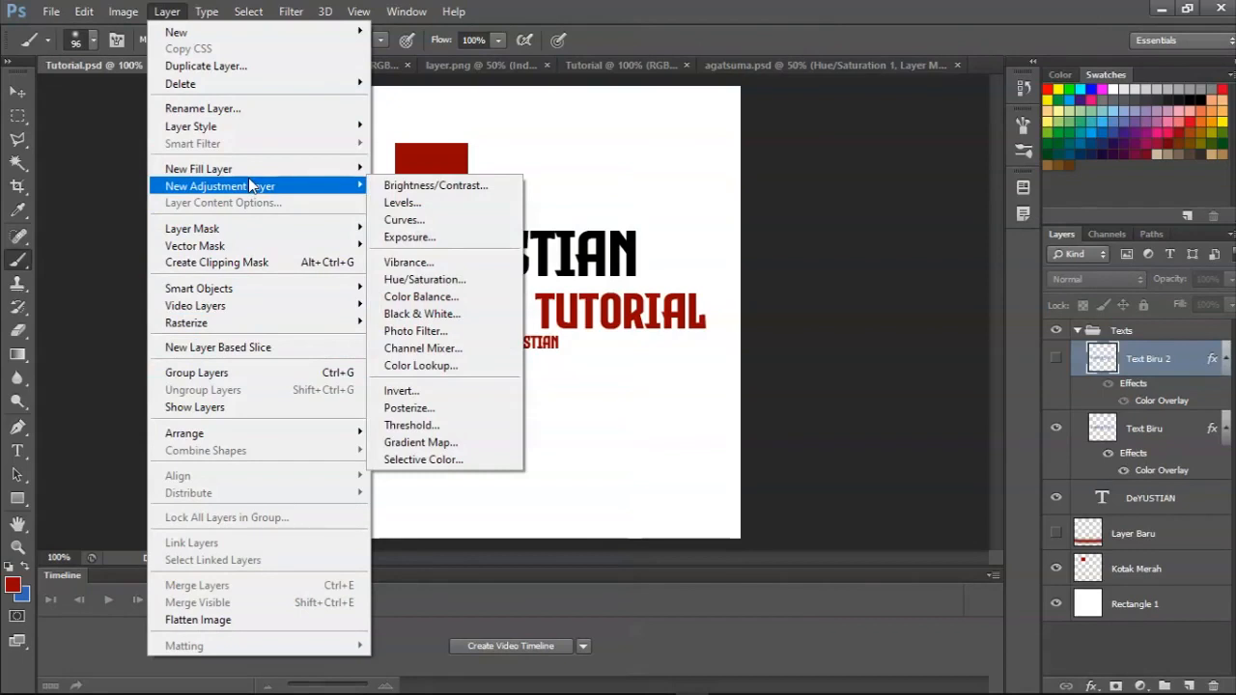
left_click(420, 221)
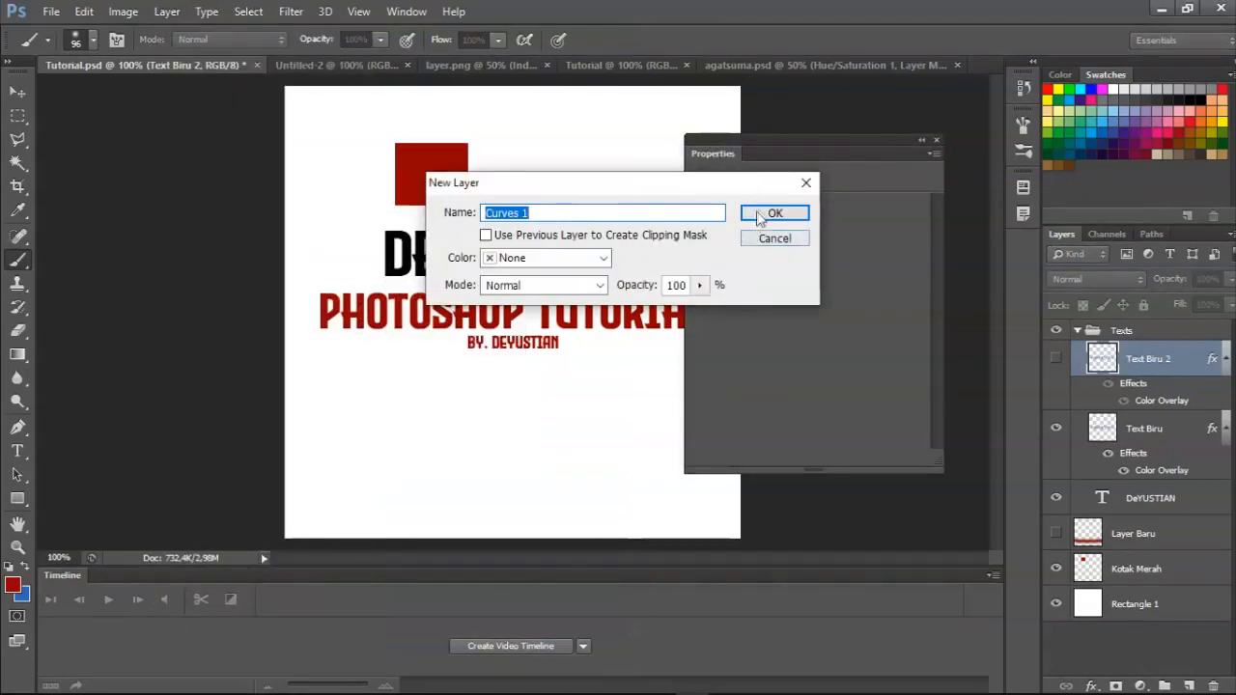
left_click(759, 215)
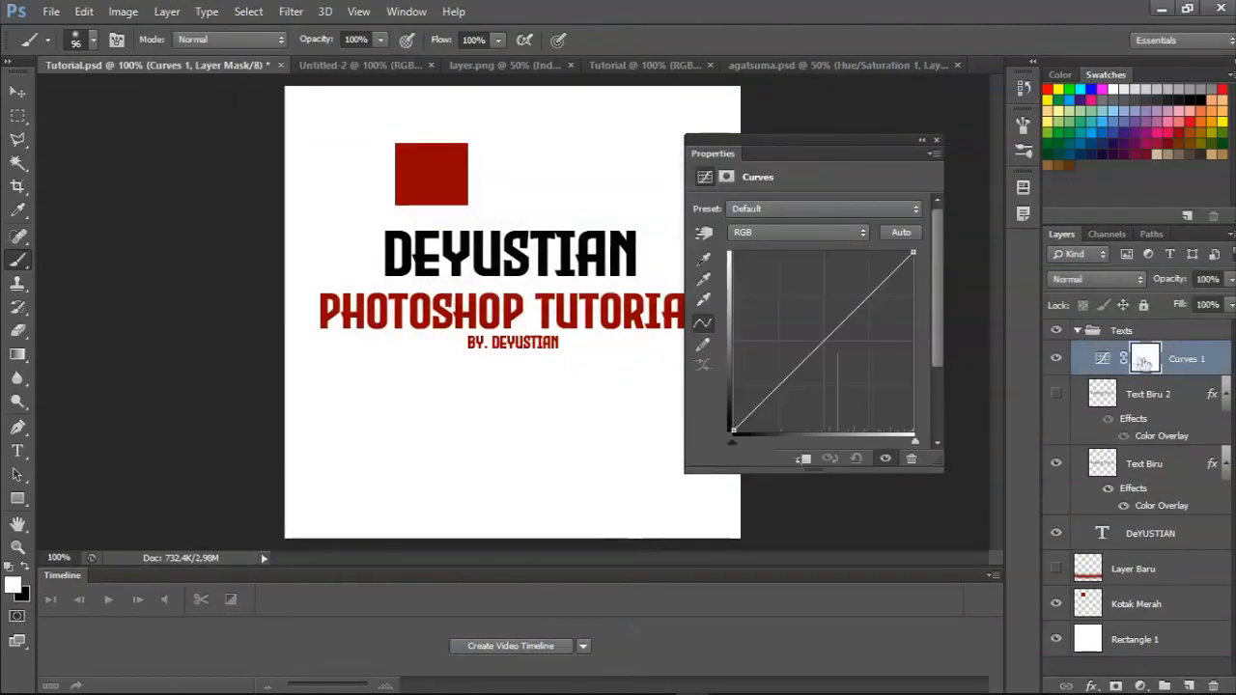